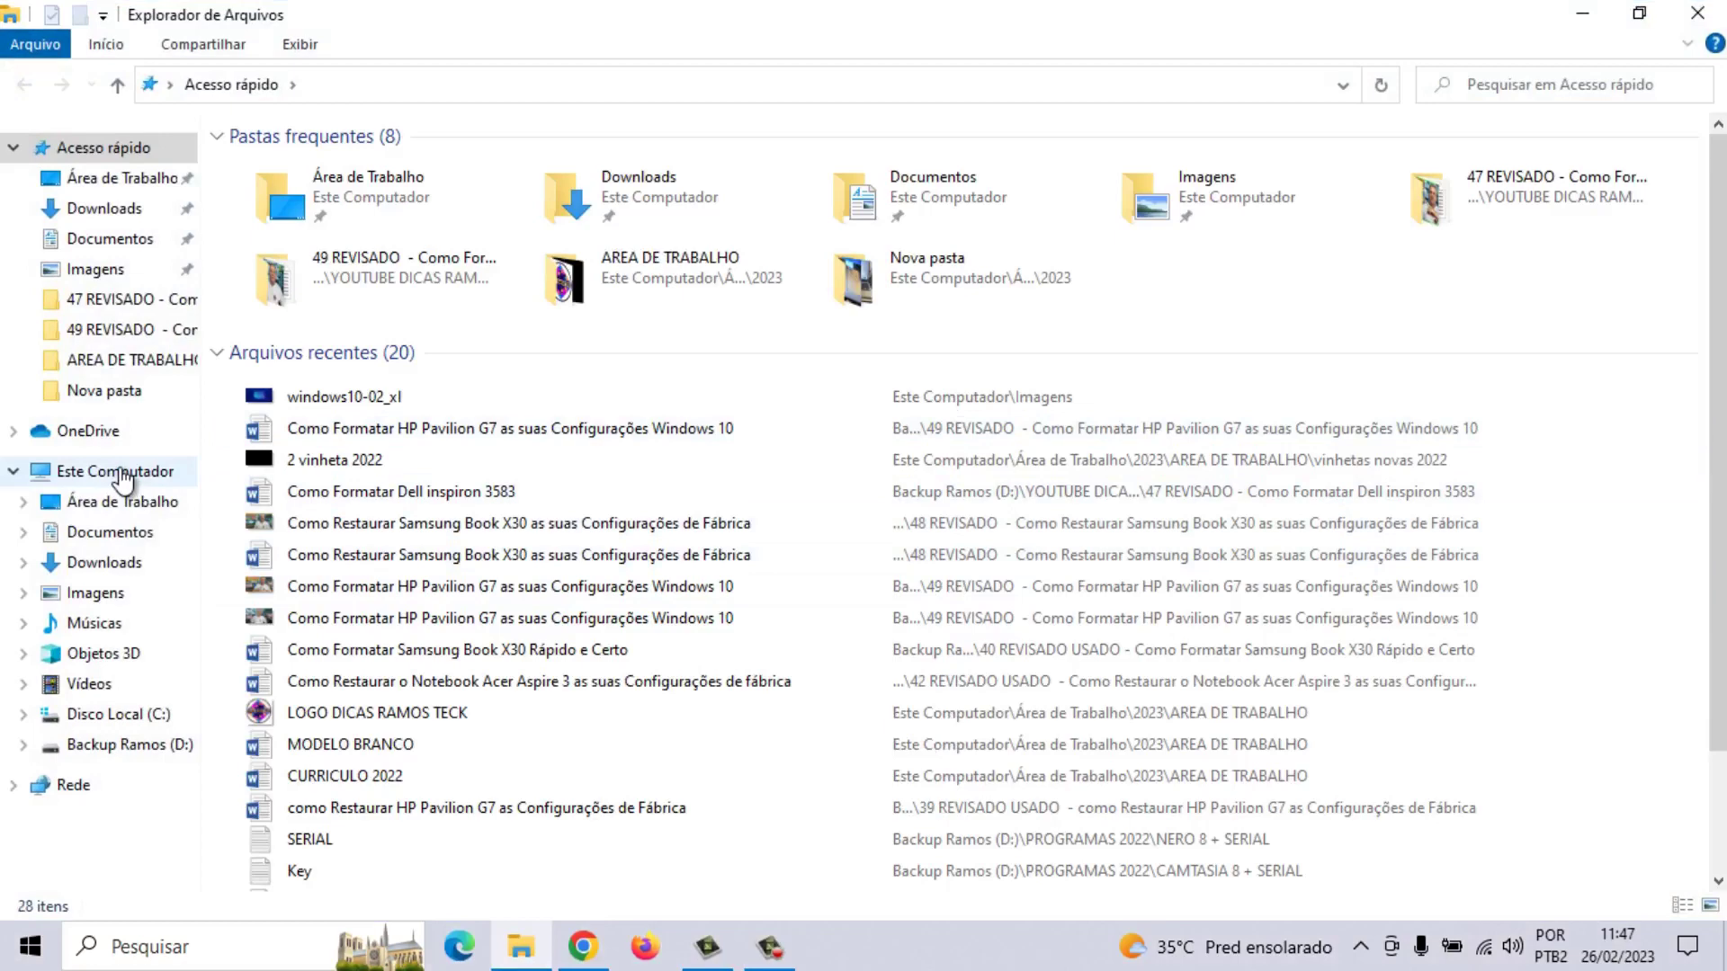
Open the computer's advanced system settings from its properties, close the other windows and move the dialog to the middle of the desktop
right_click(124, 482)
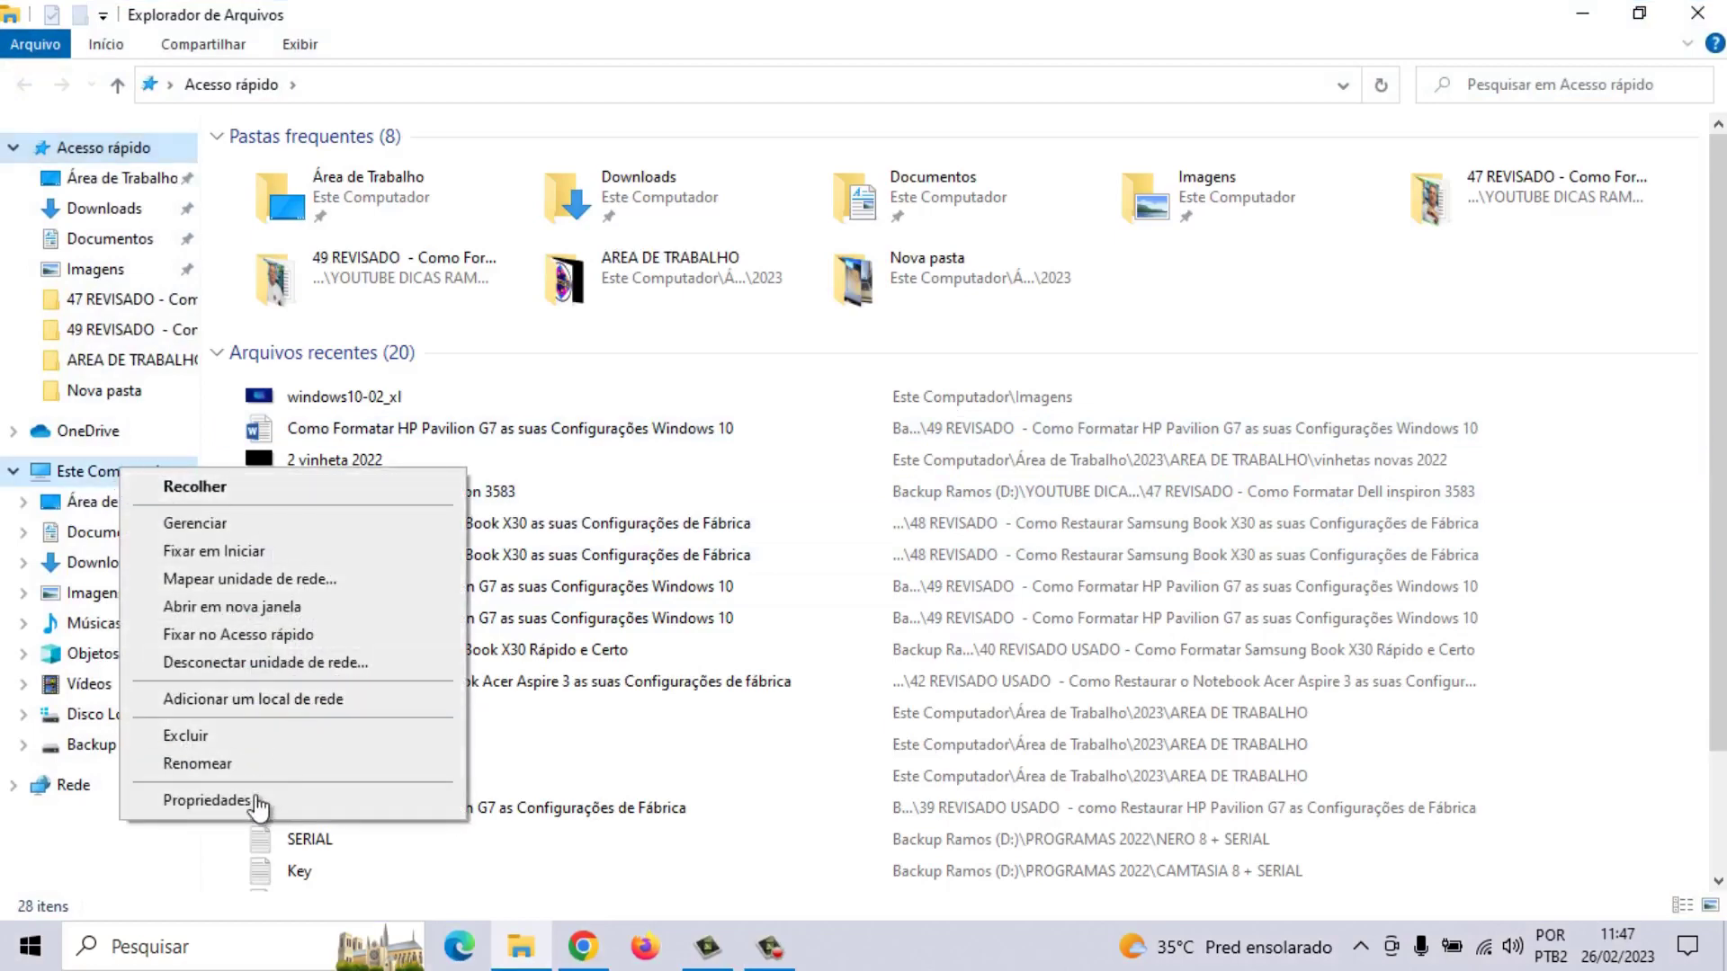
click(206, 800)
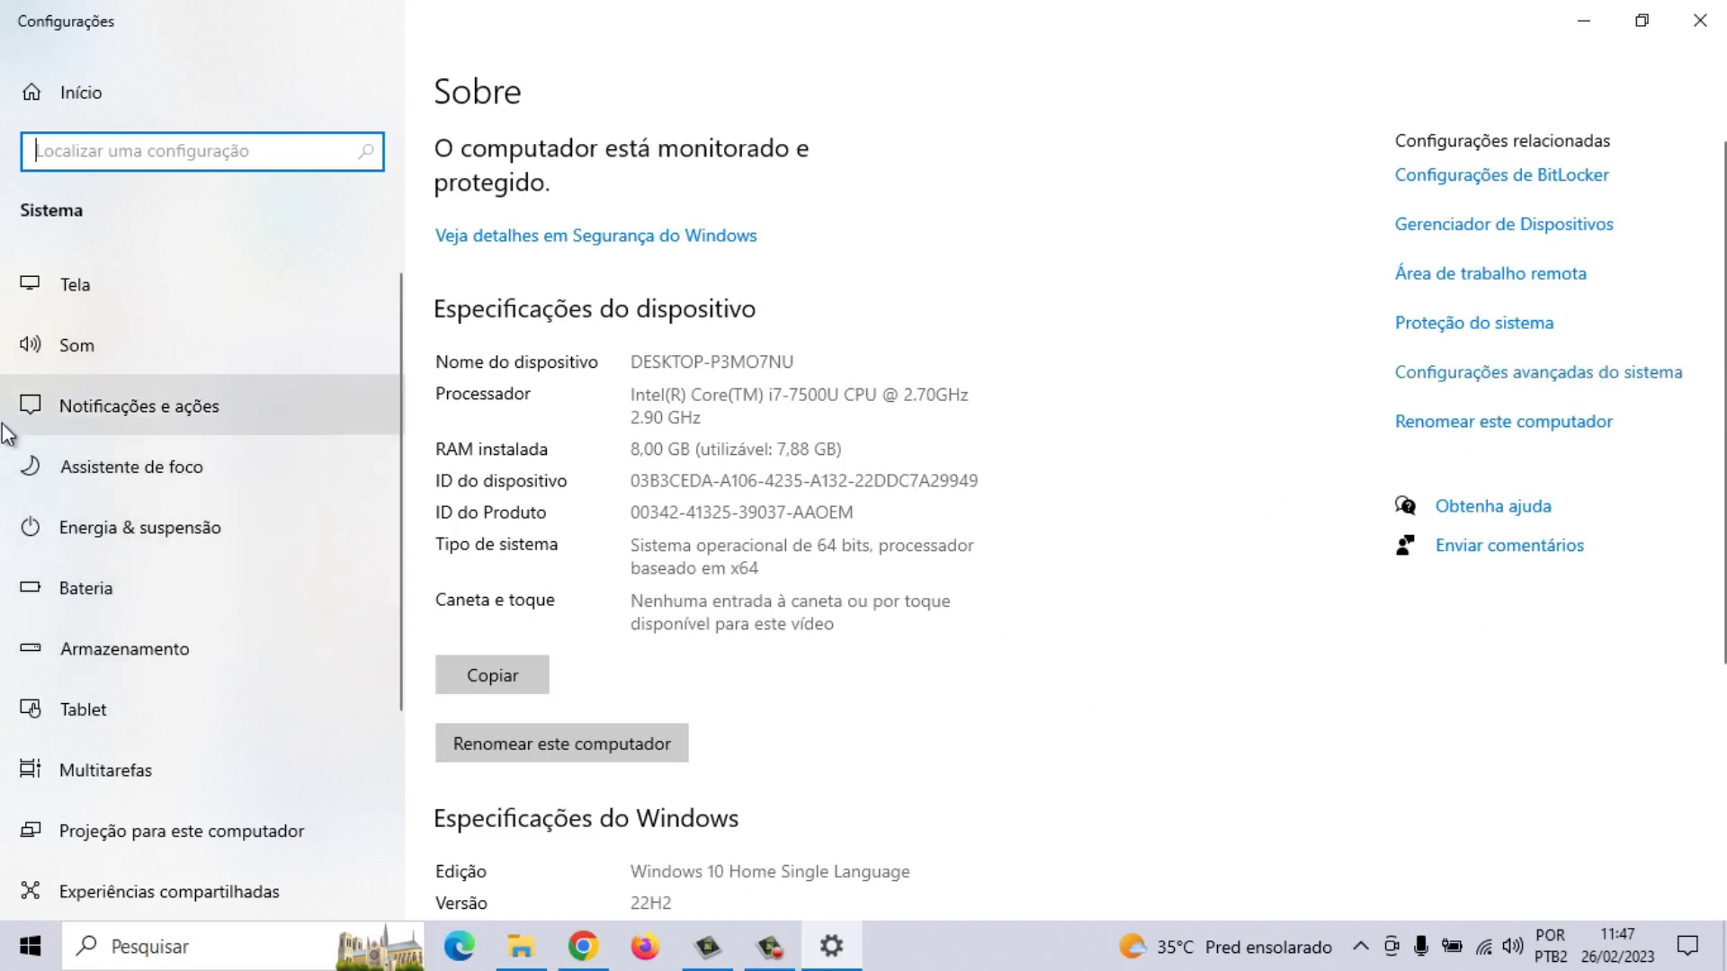
click(1522, 389)
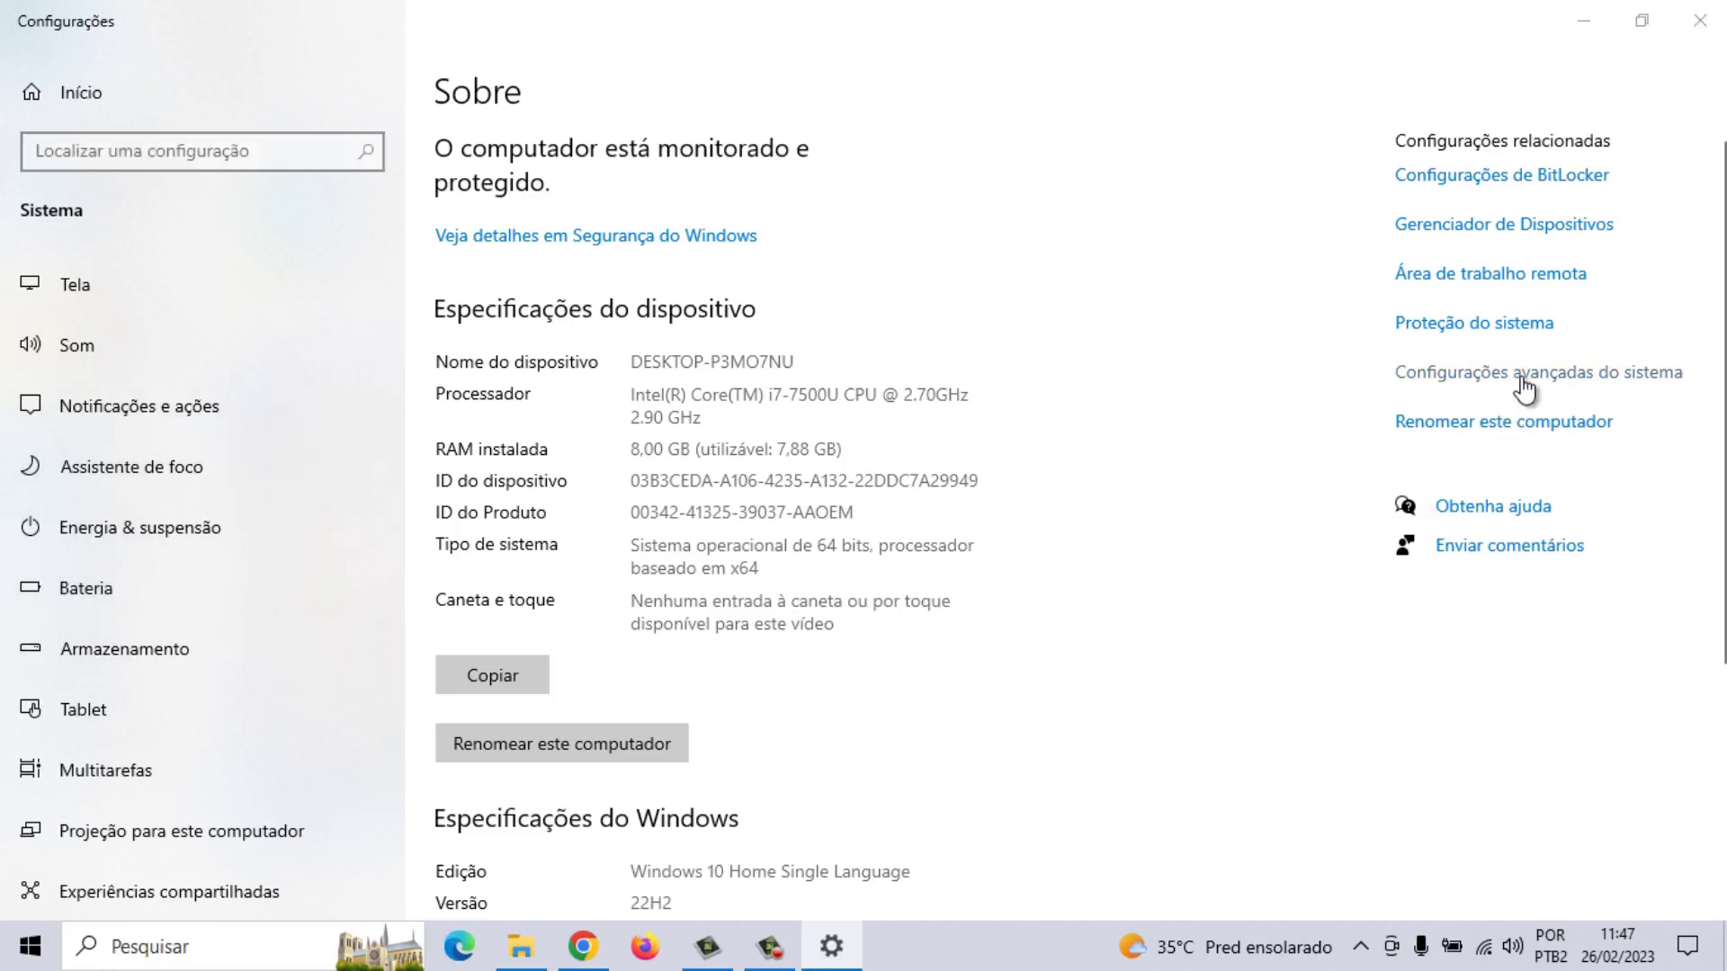
click(1721, 22)
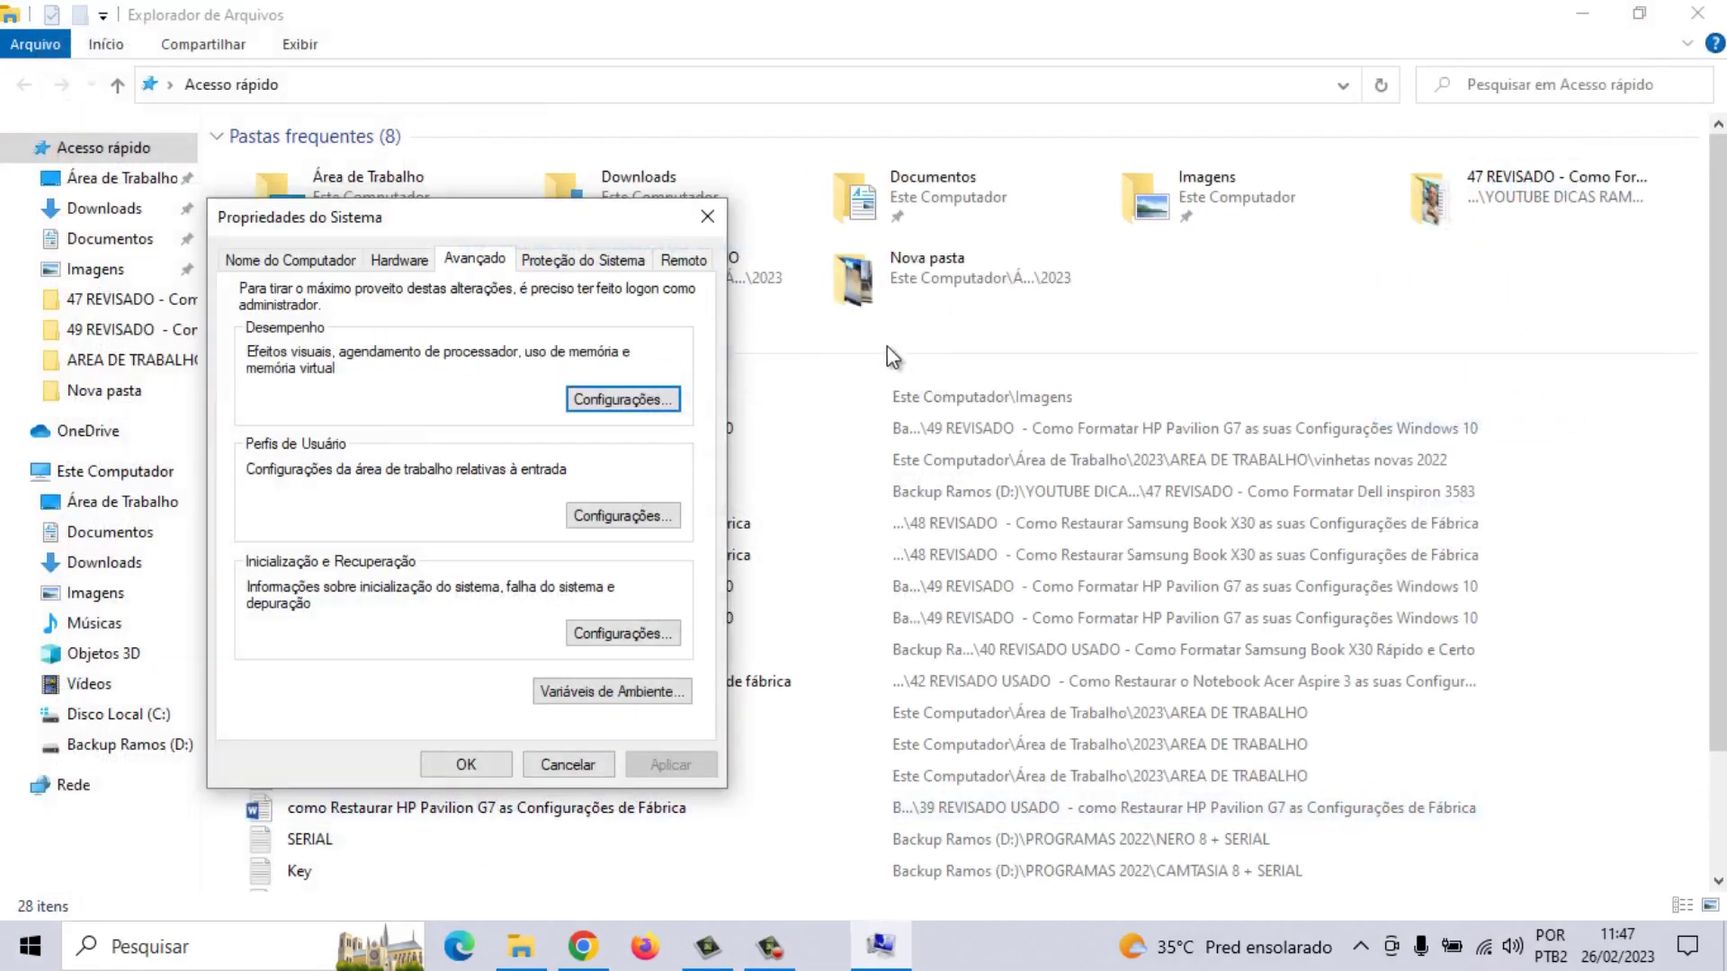
click(1701, 16)
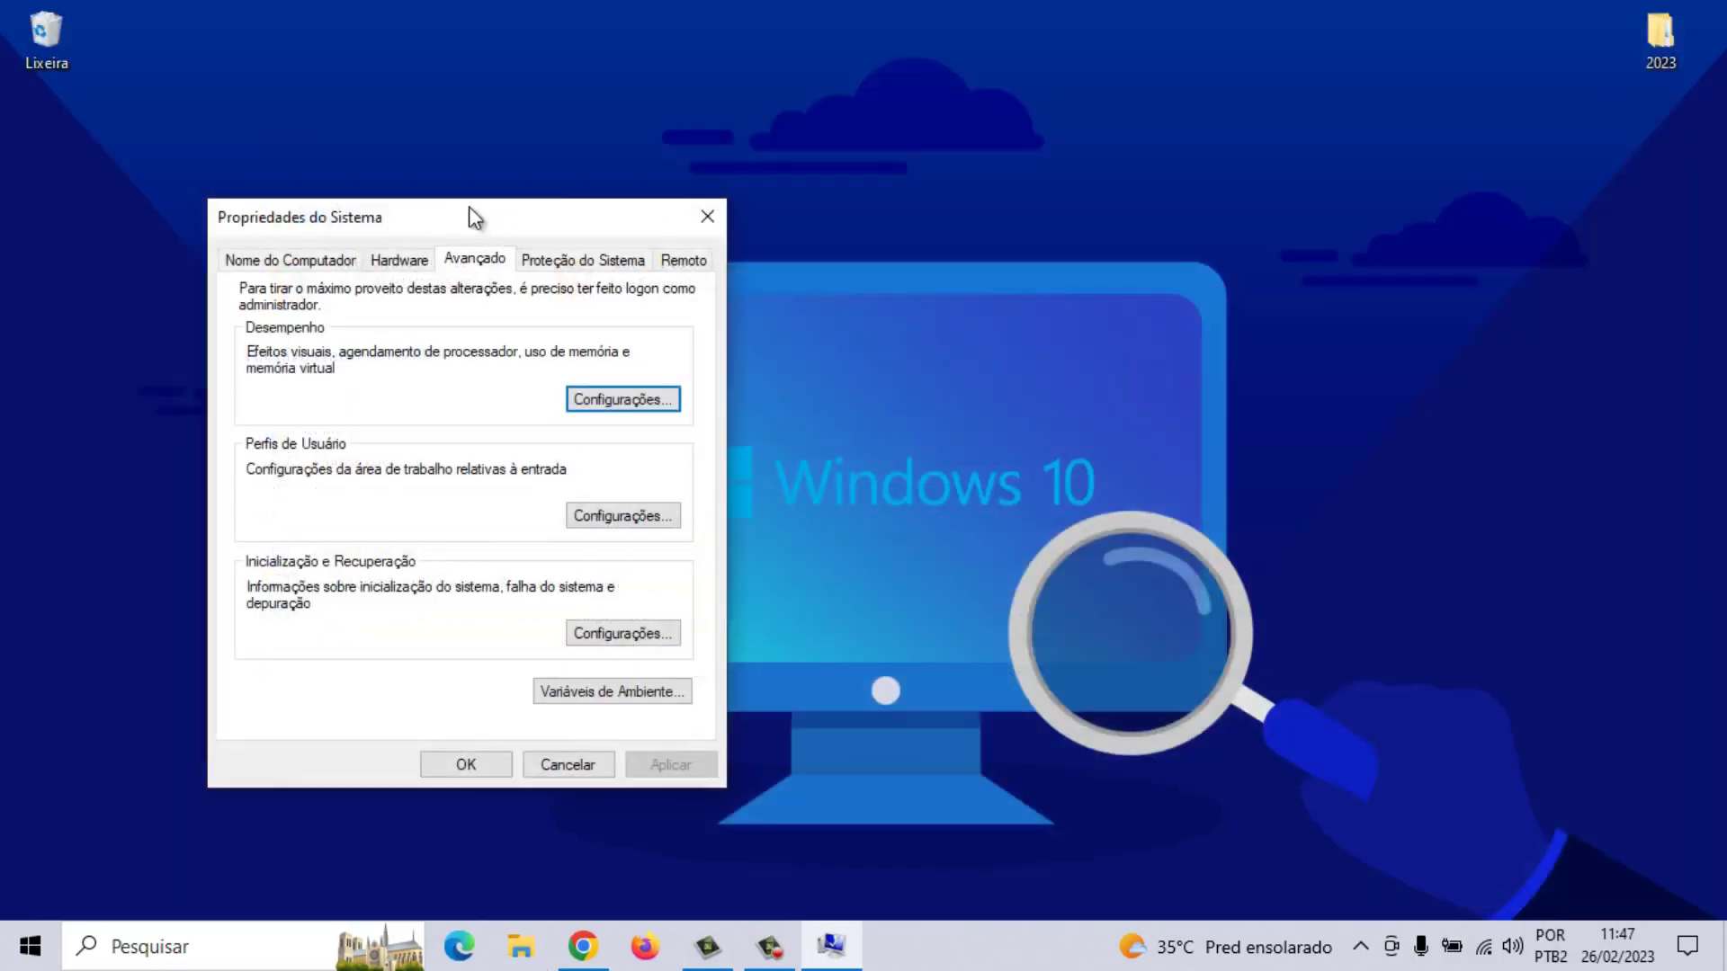
drag(467, 207, 841, 203)
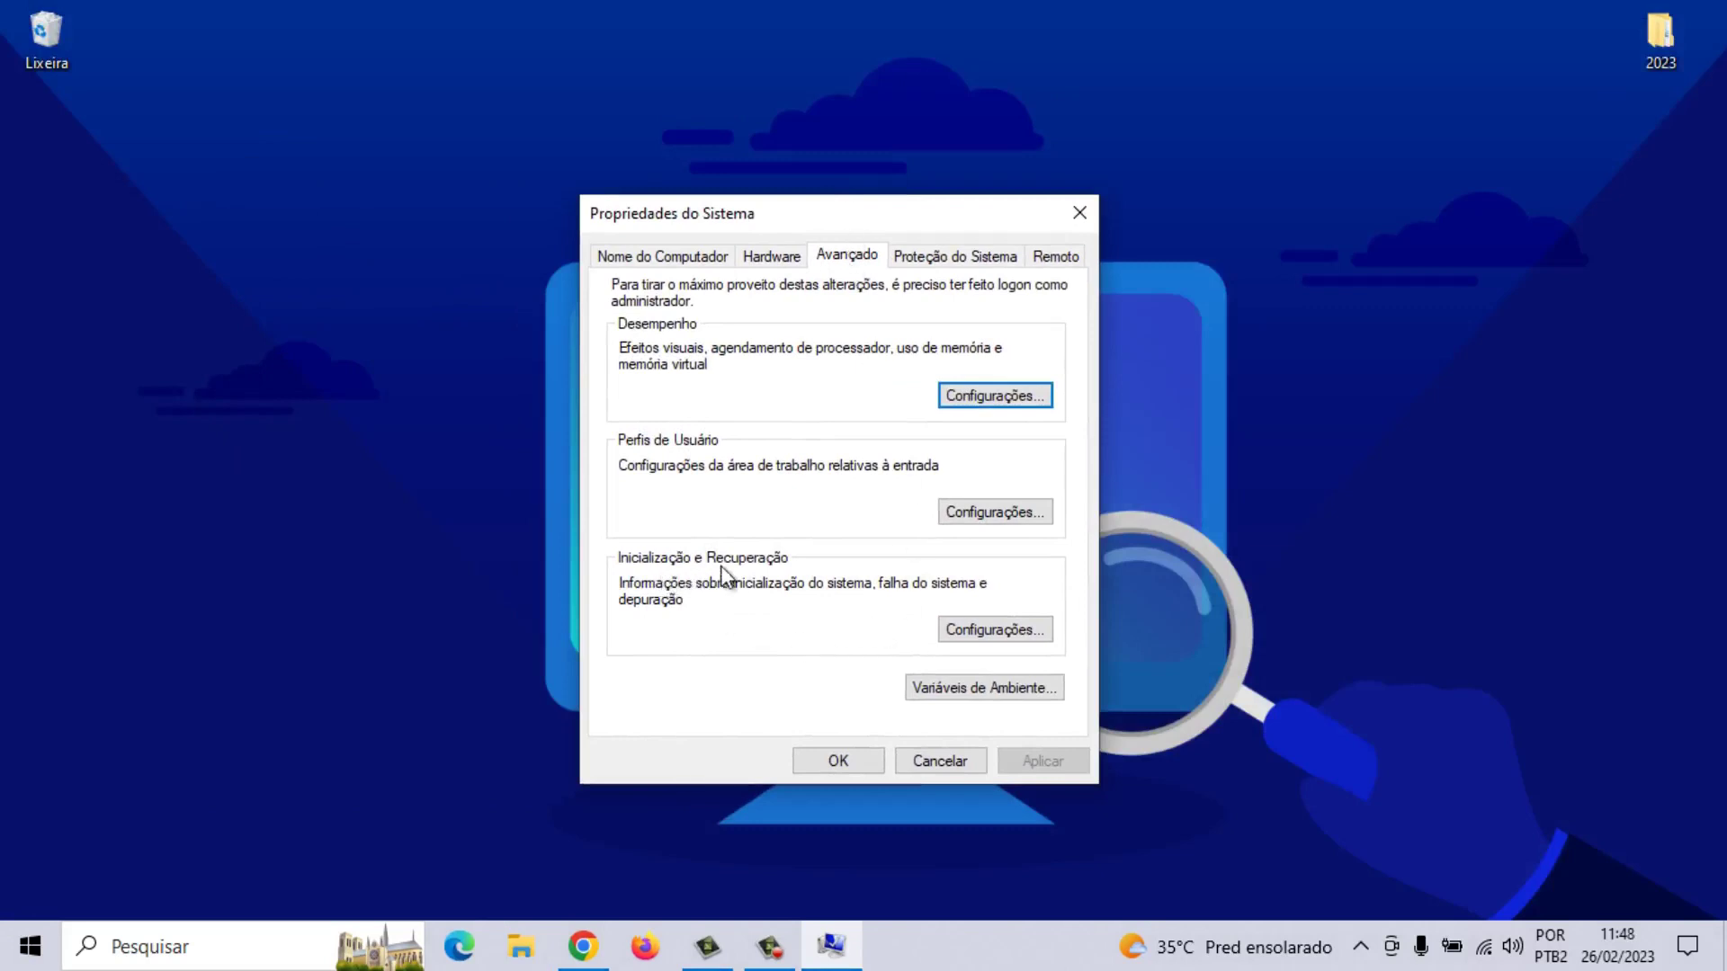
Turn off the time for displaying the list of operating systems in the Startup and Recovery settings
click(984, 629)
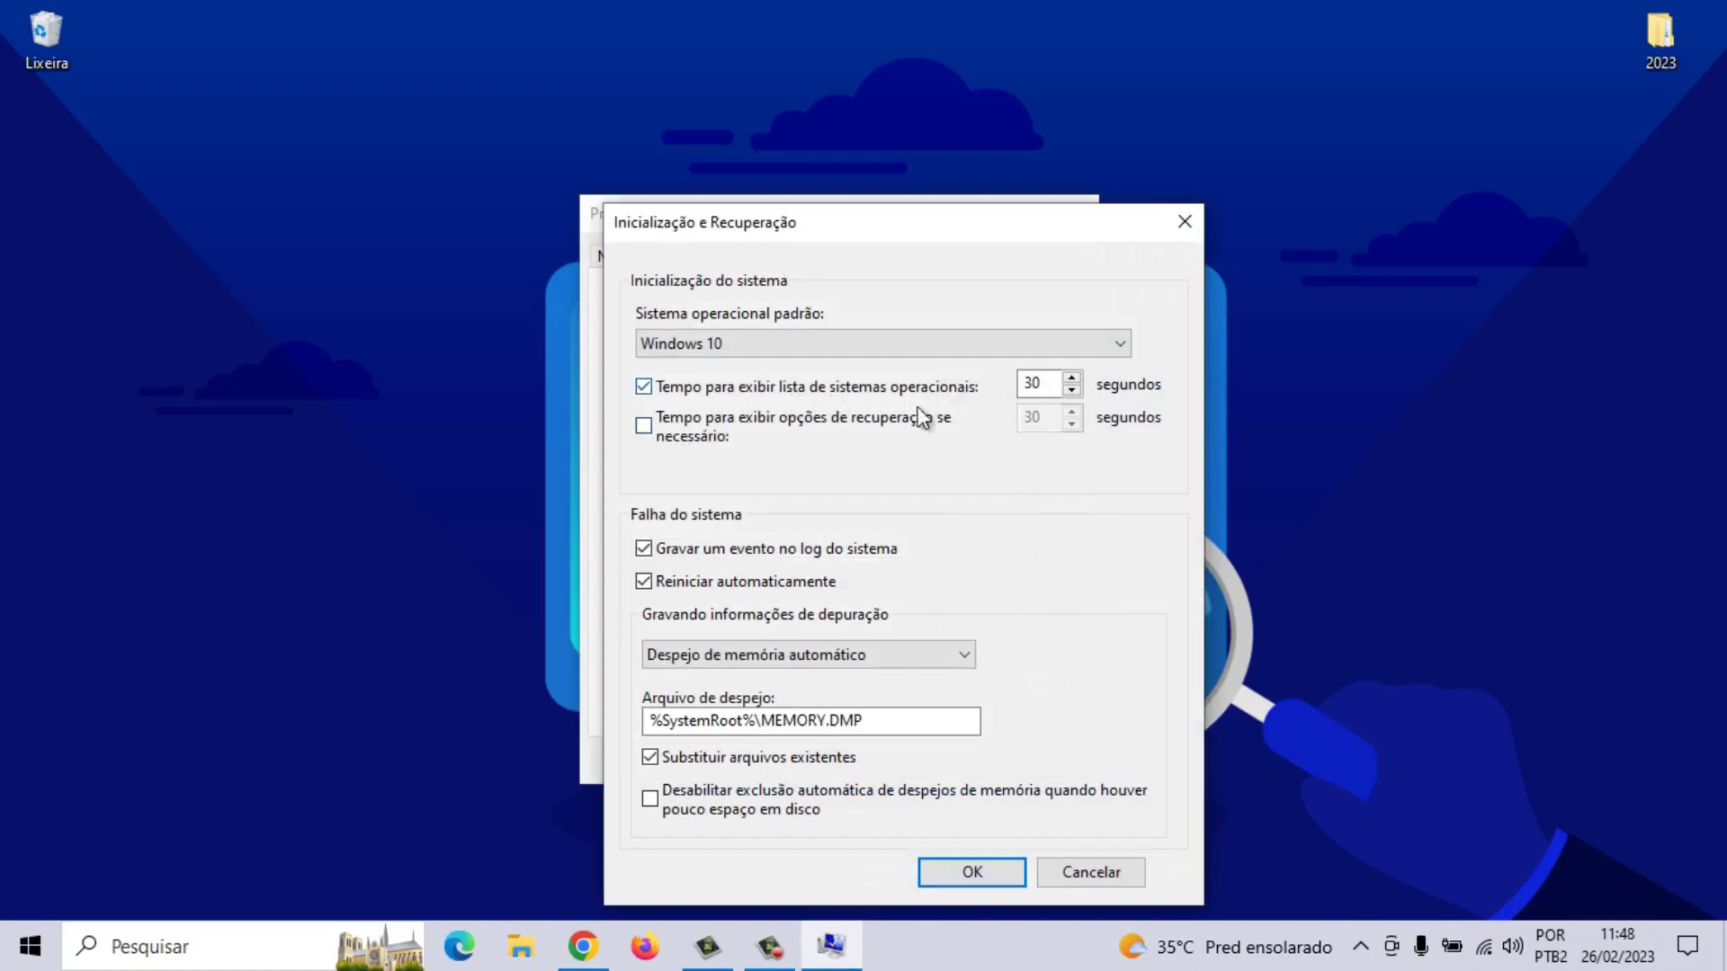
click(644, 386)
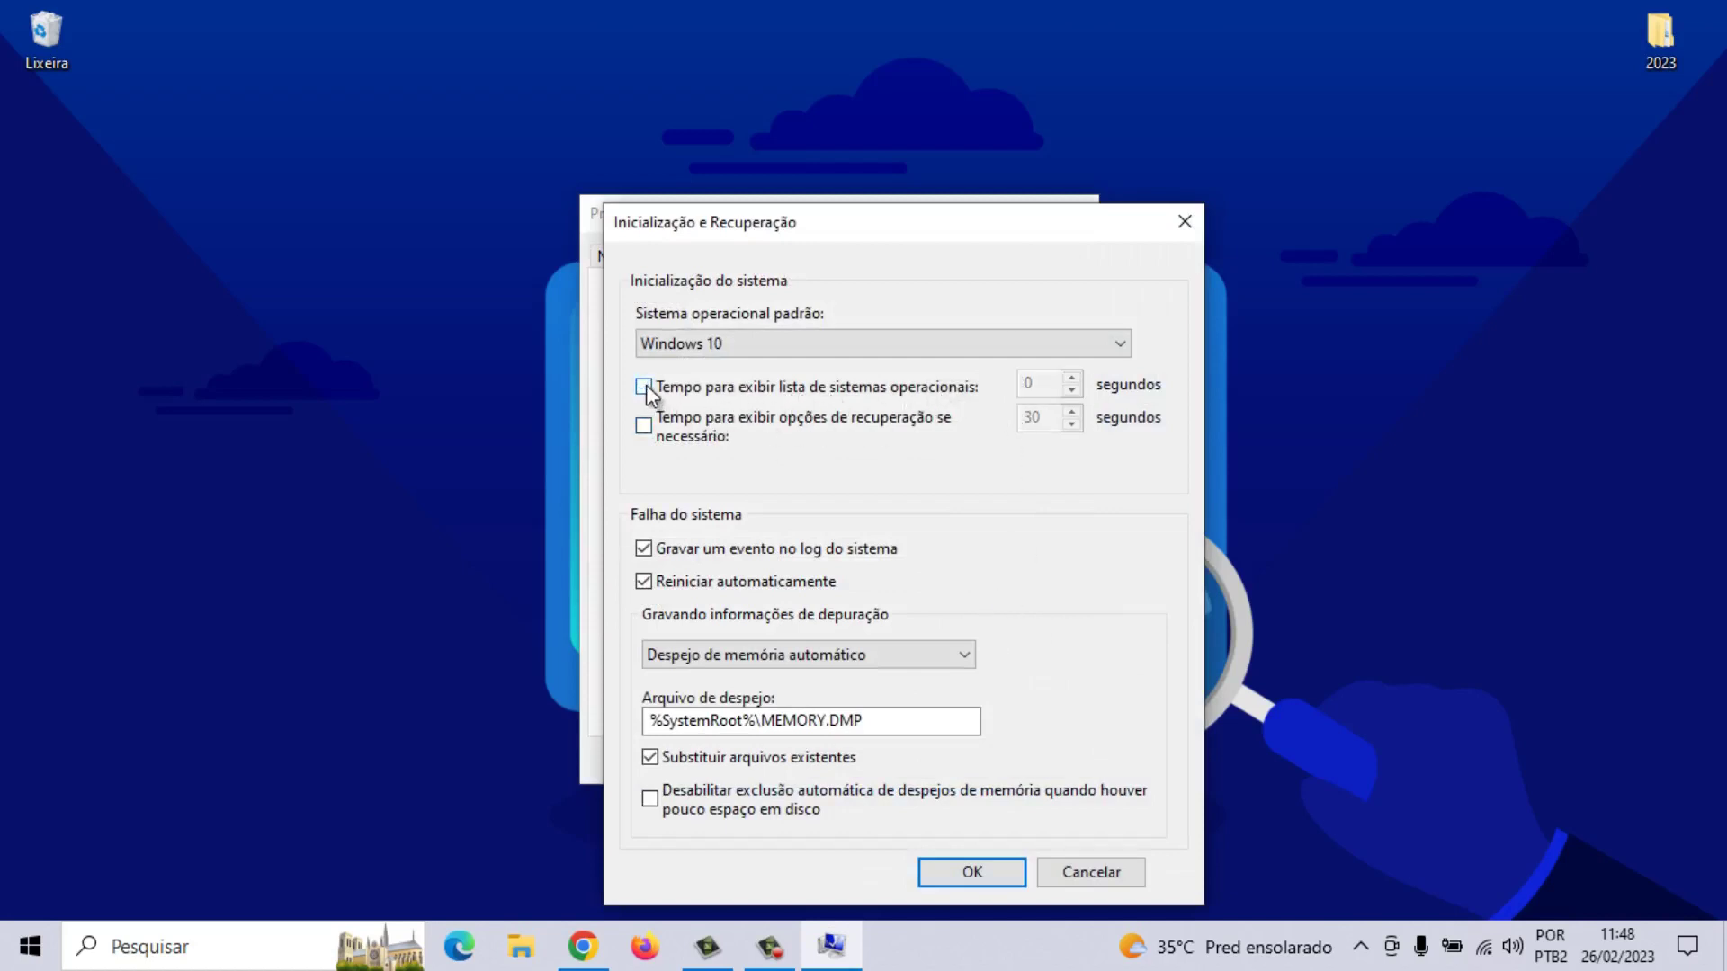
click(989, 872)
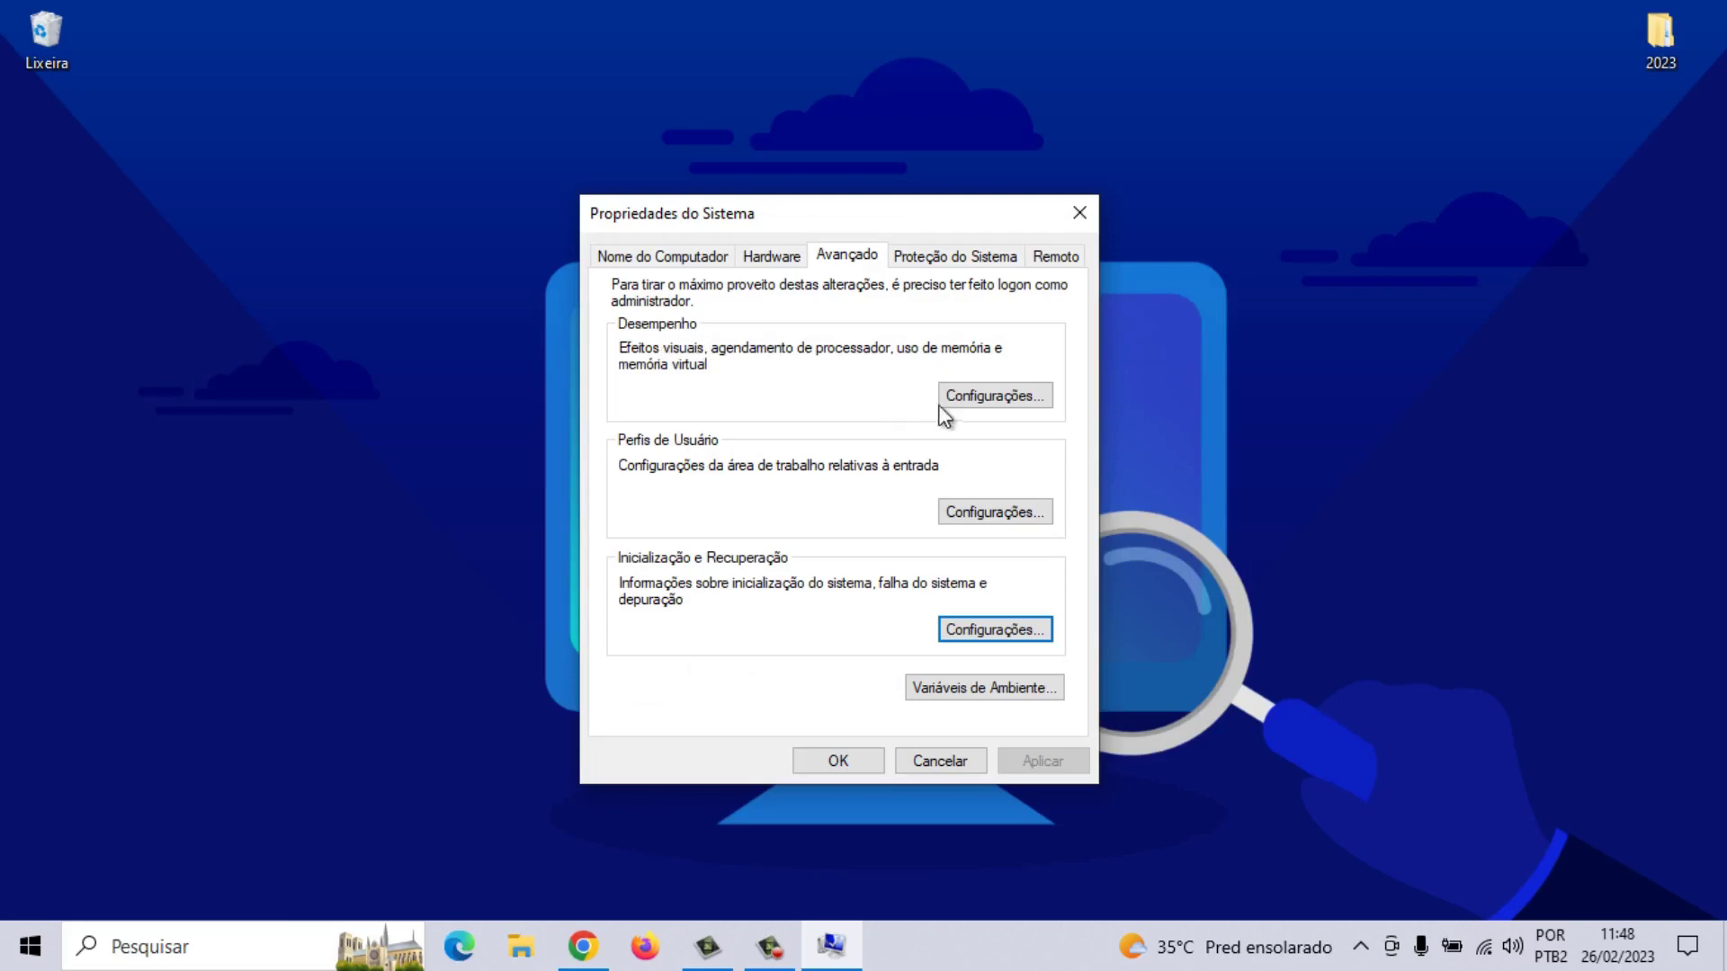
Set visual effects for best performance, keeping only desktop icon label shadows, smooth-edged fonts, thumbnails instead of icons, and fading or sliding tooltips
click(998, 399)
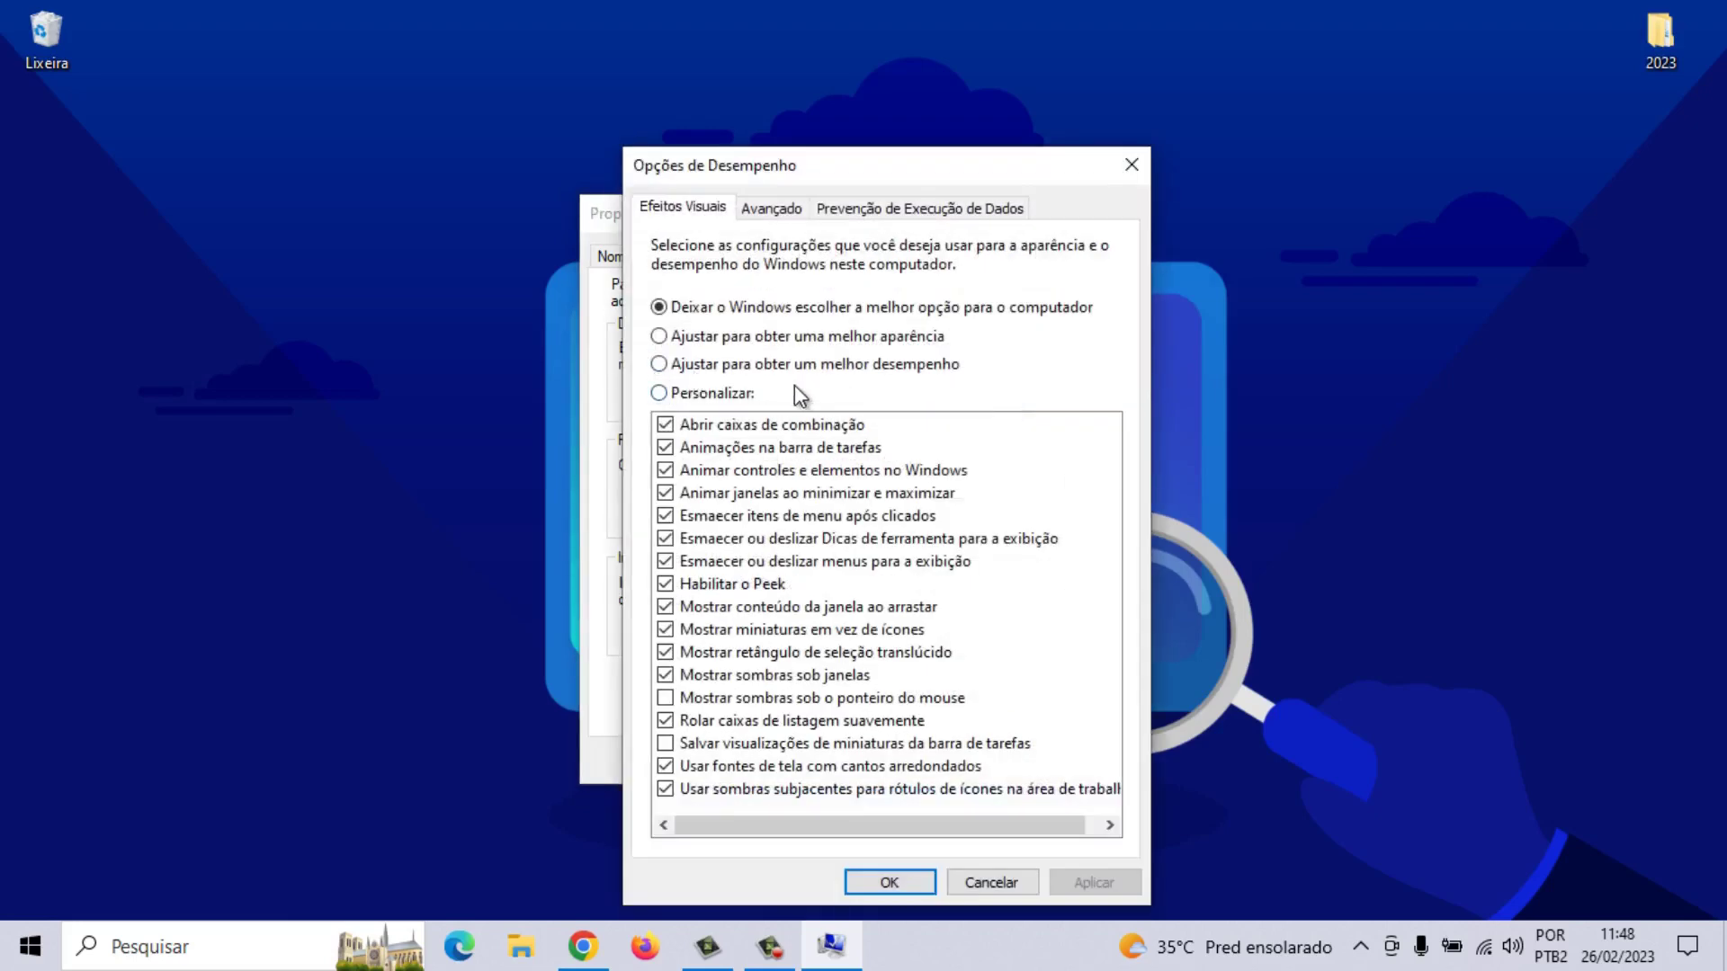
click(660, 364)
click(665, 788)
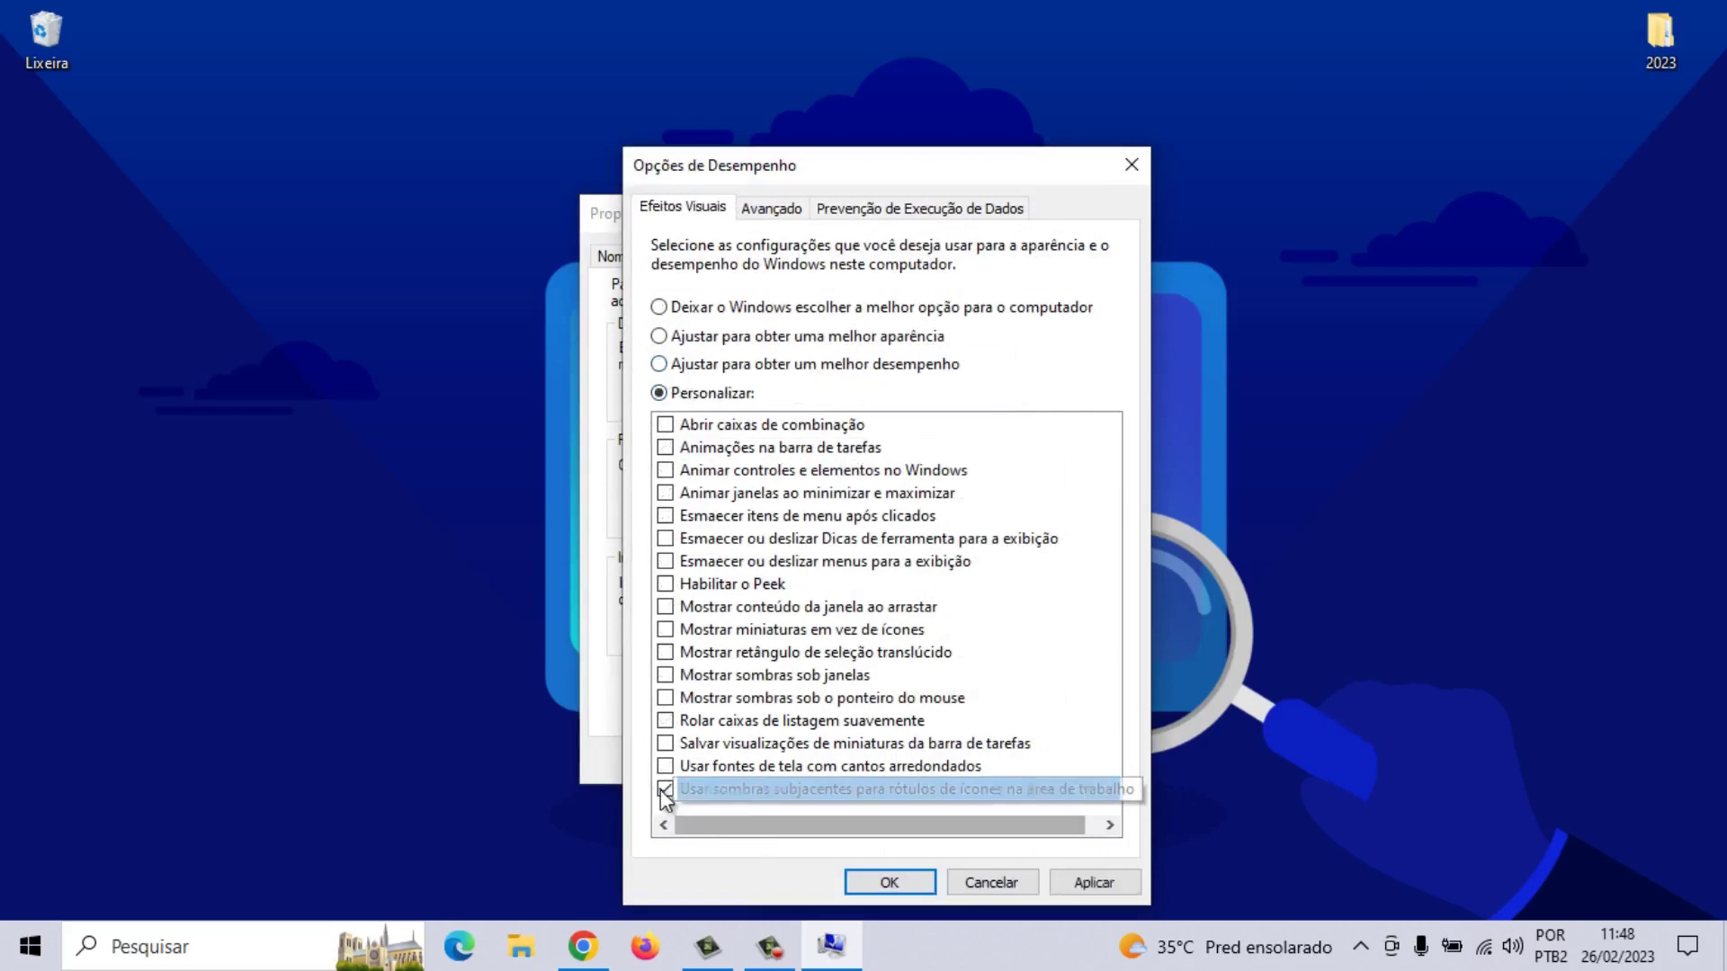
click(666, 767)
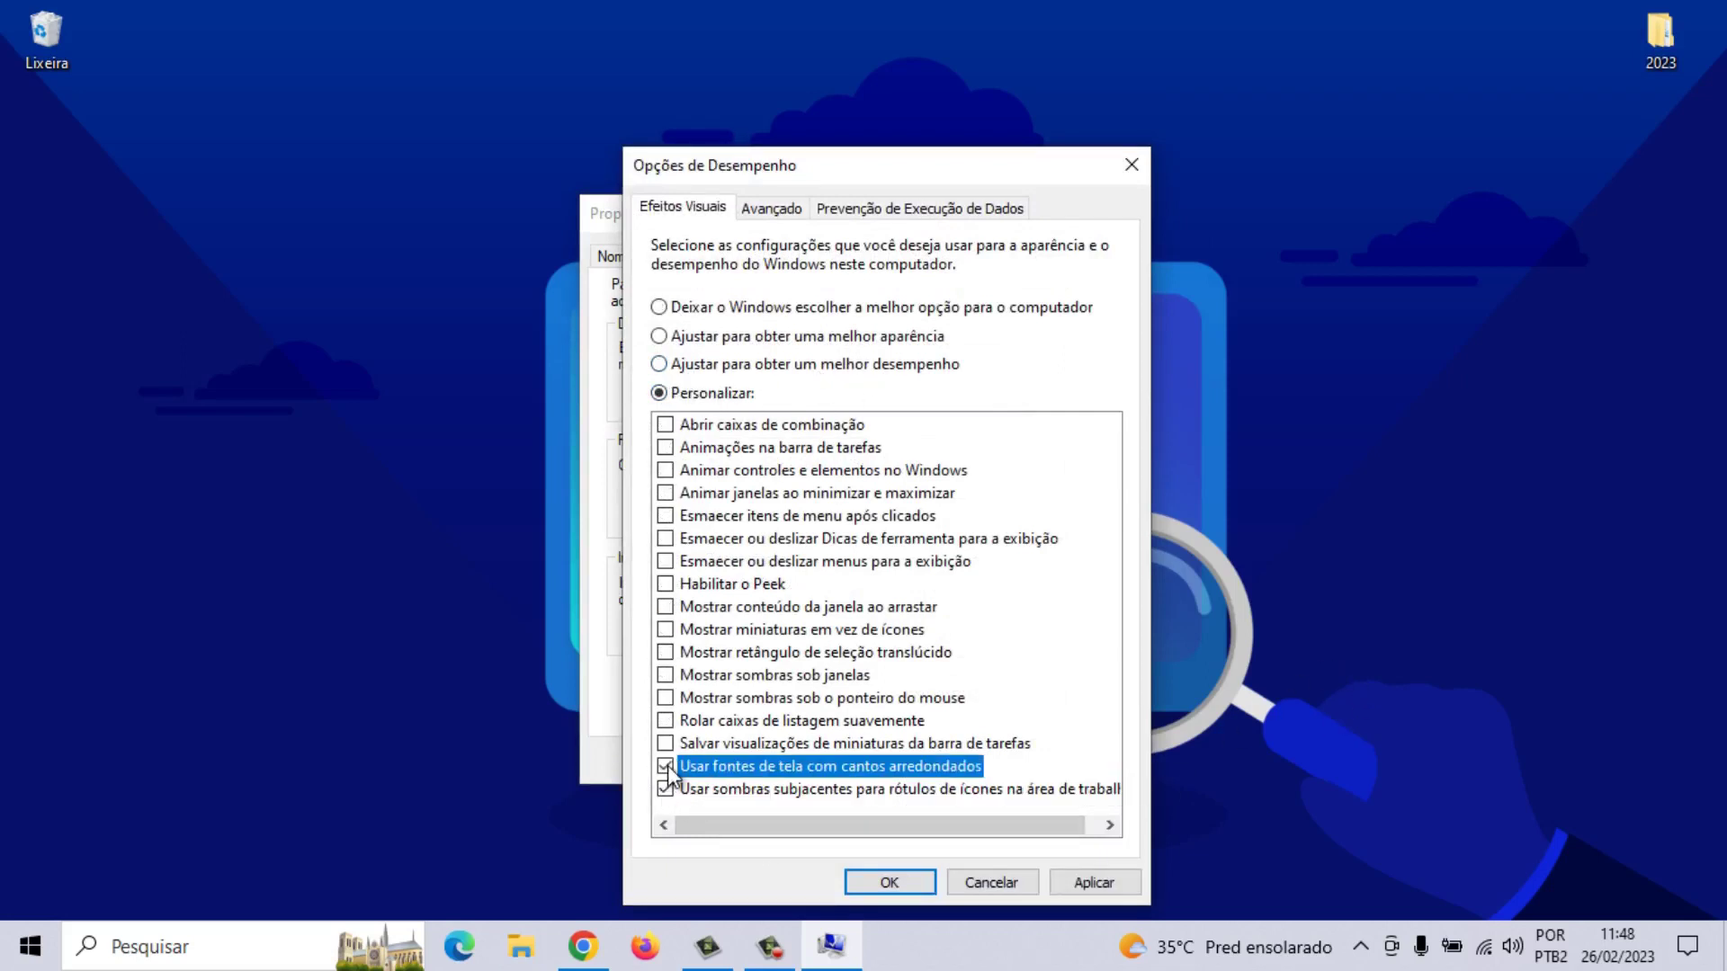
click(665, 629)
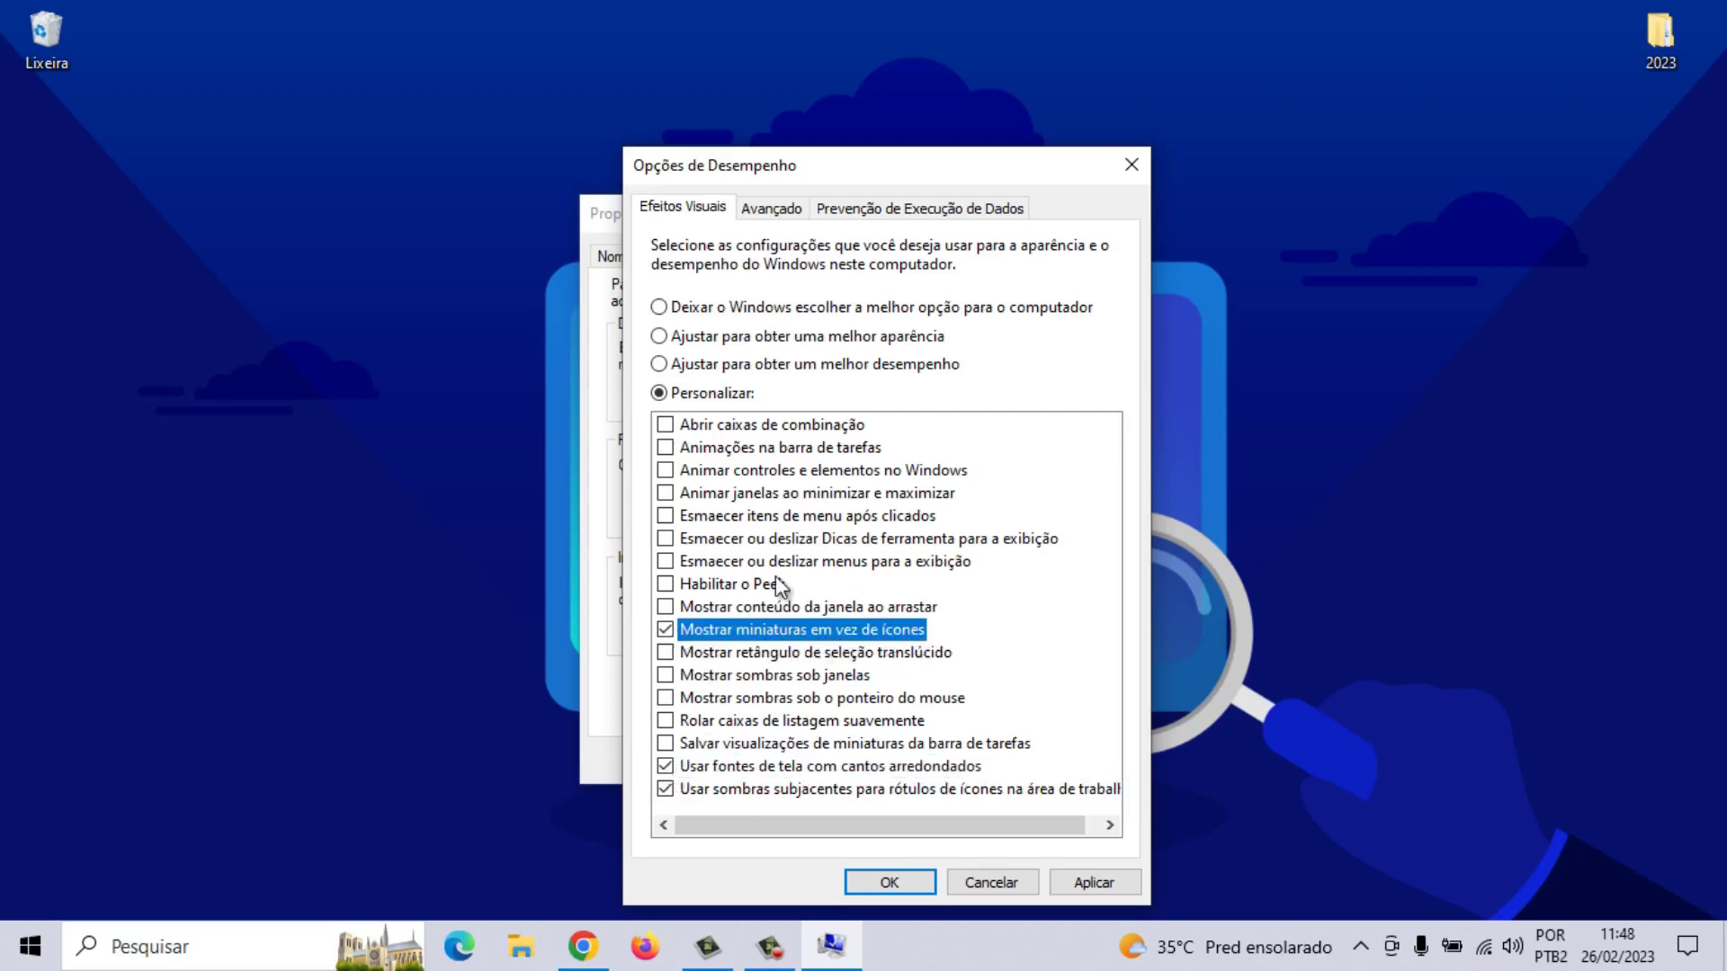
click(666, 539)
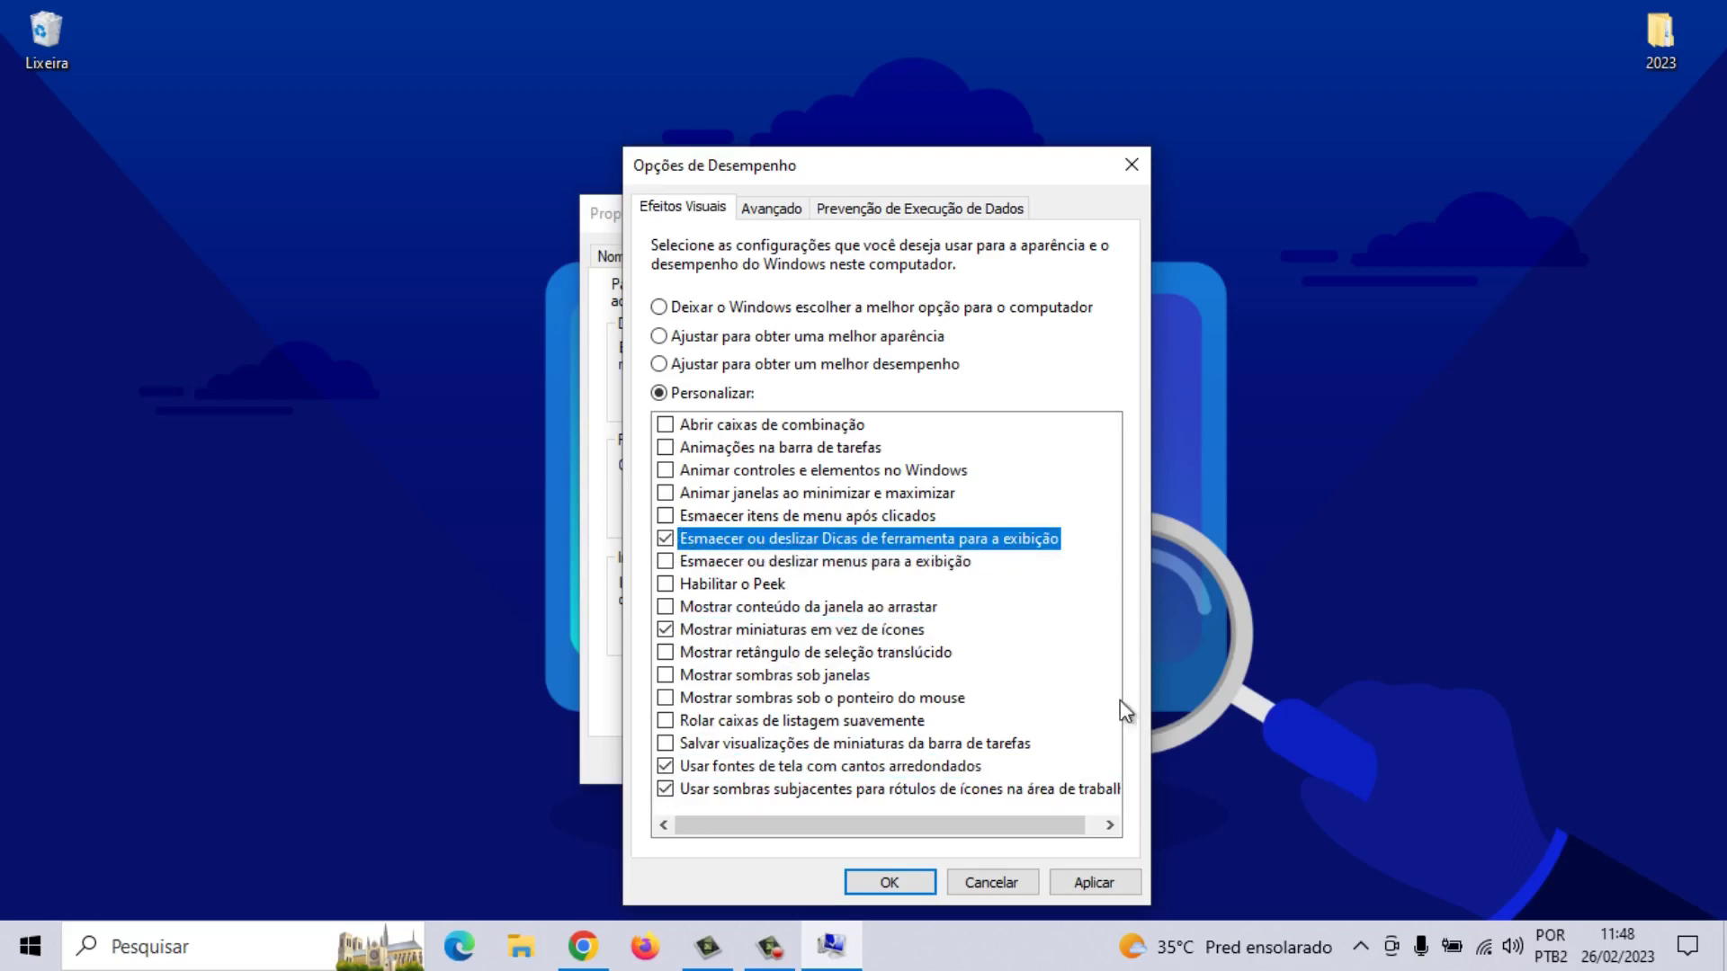
click(1087, 883)
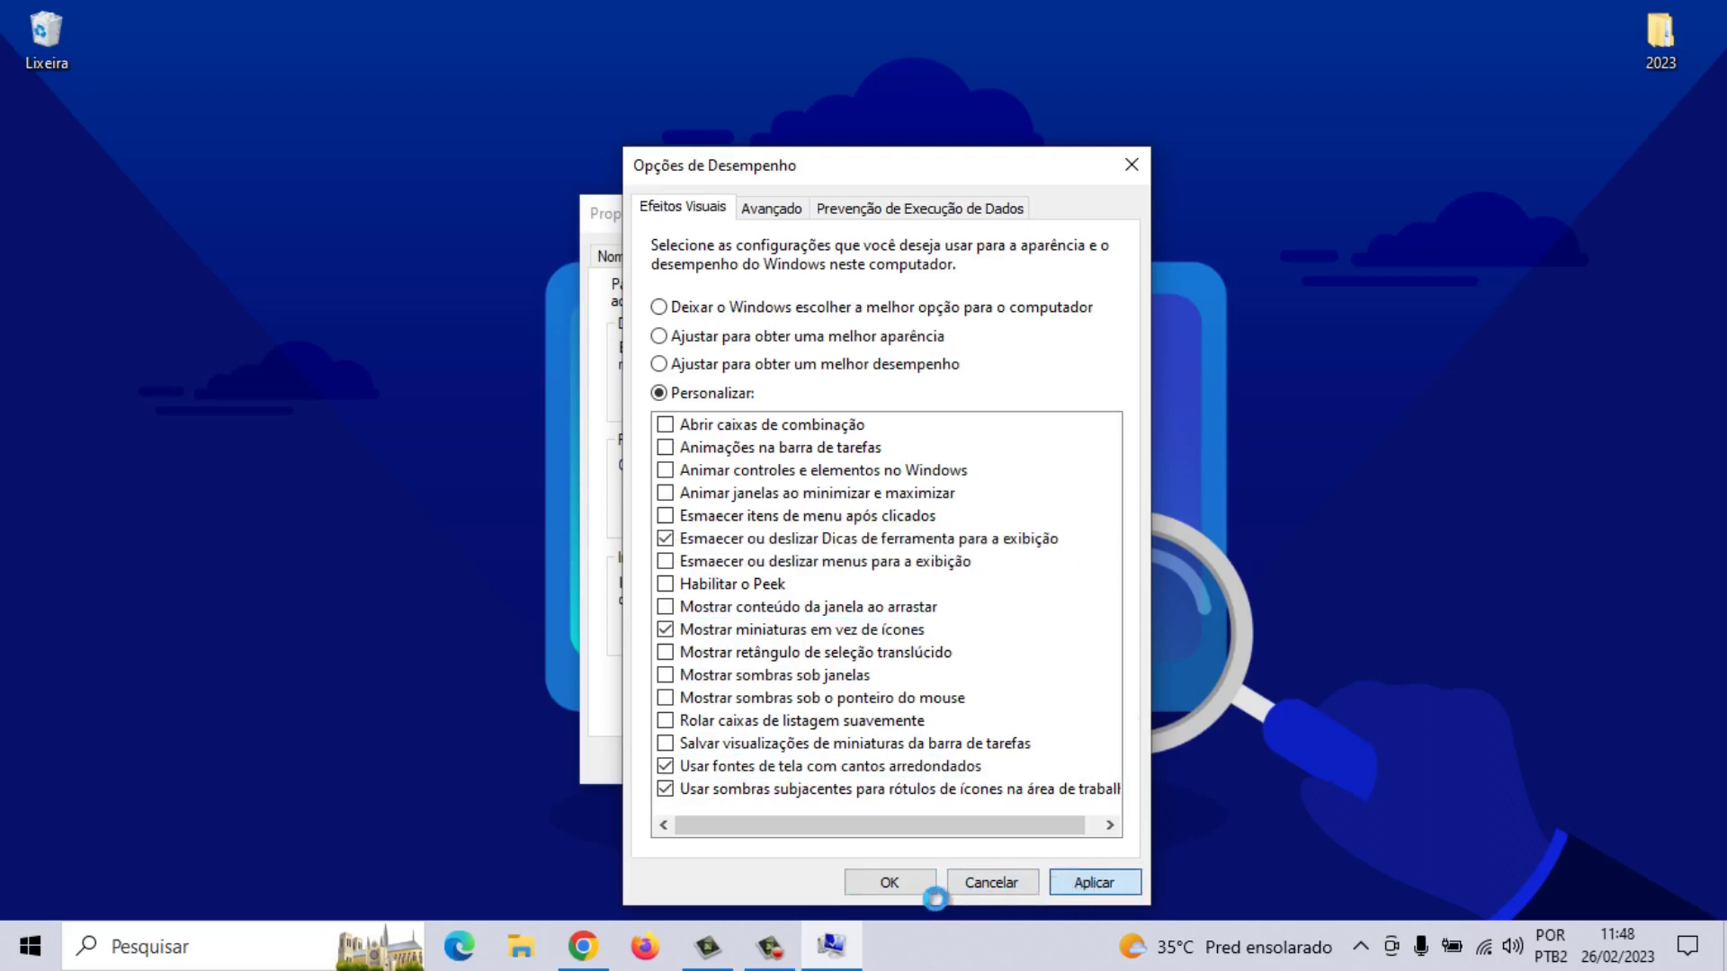
click(904, 886)
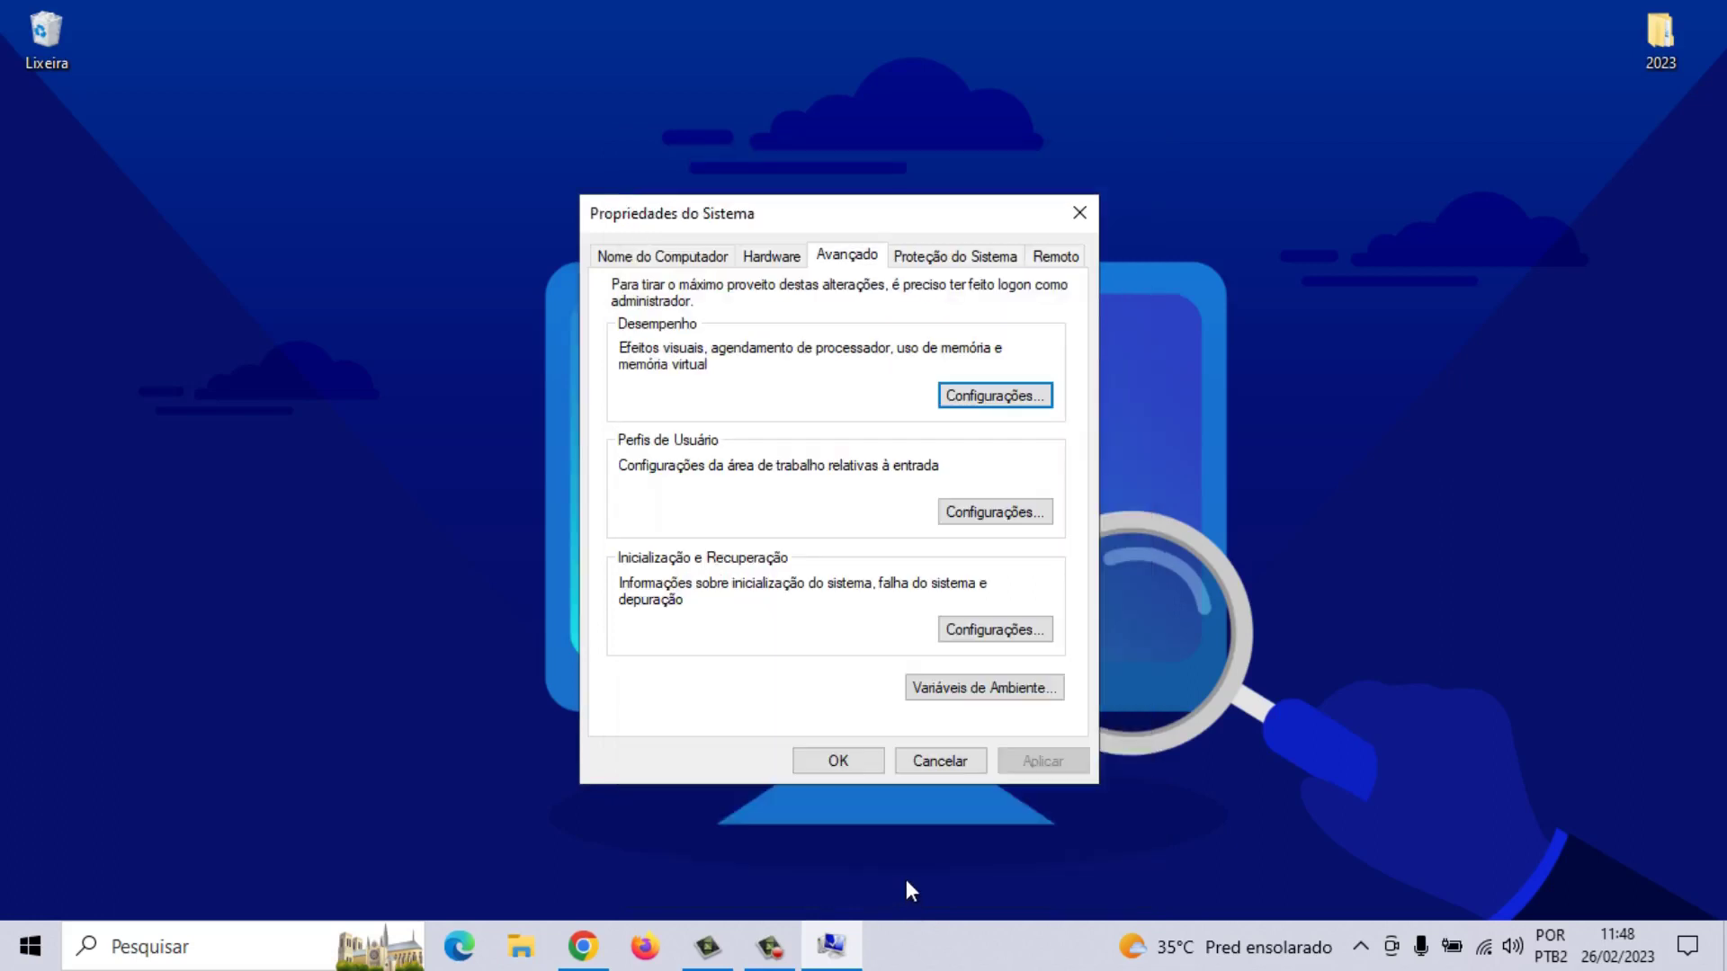
Disallow Remote Assistance connections to this computer, apply the change and close System Properties
click(1069, 264)
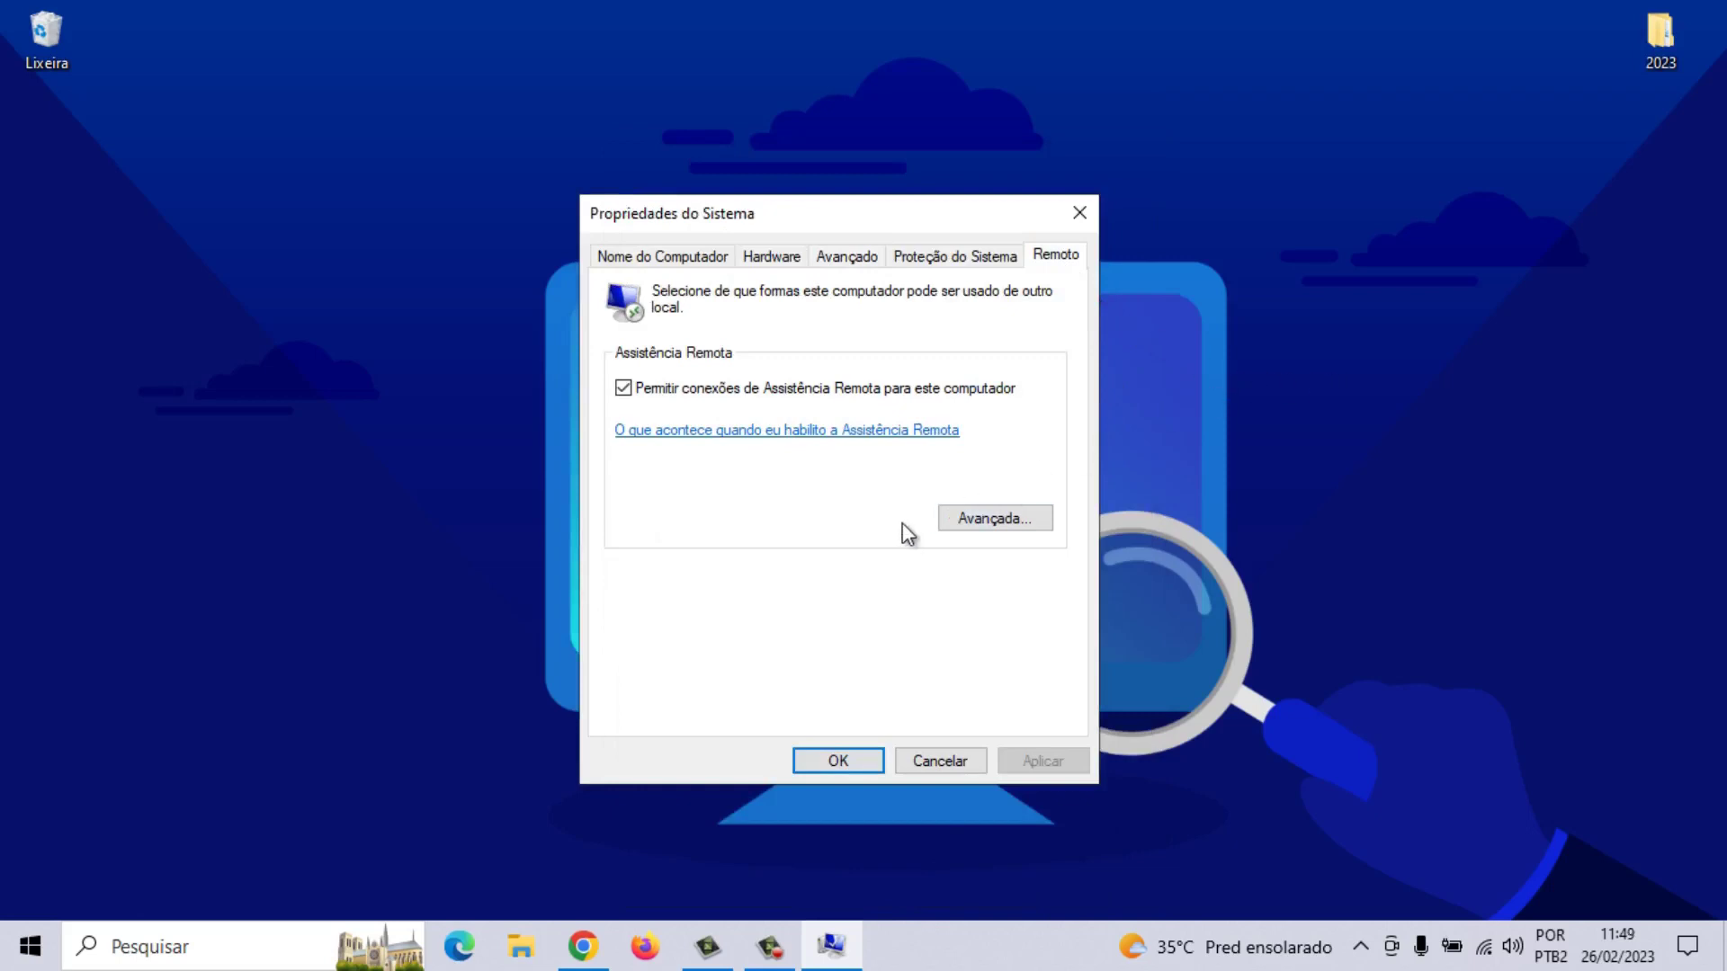
click(623, 396)
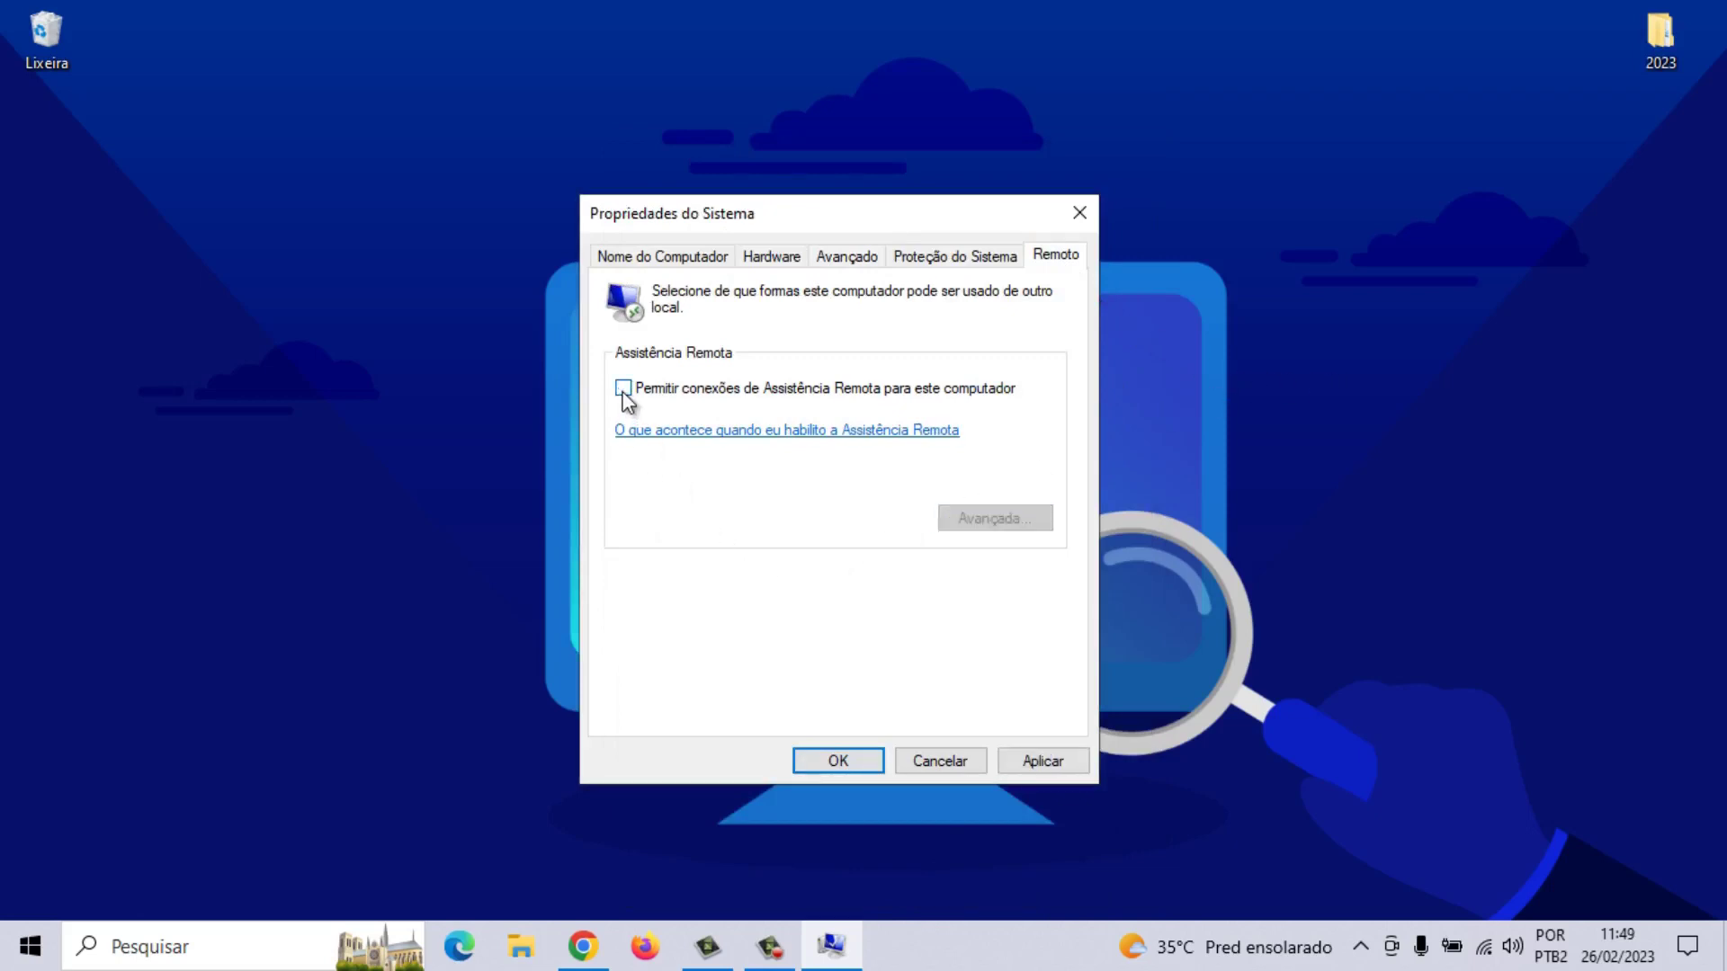
click(1043, 761)
click(863, 765)
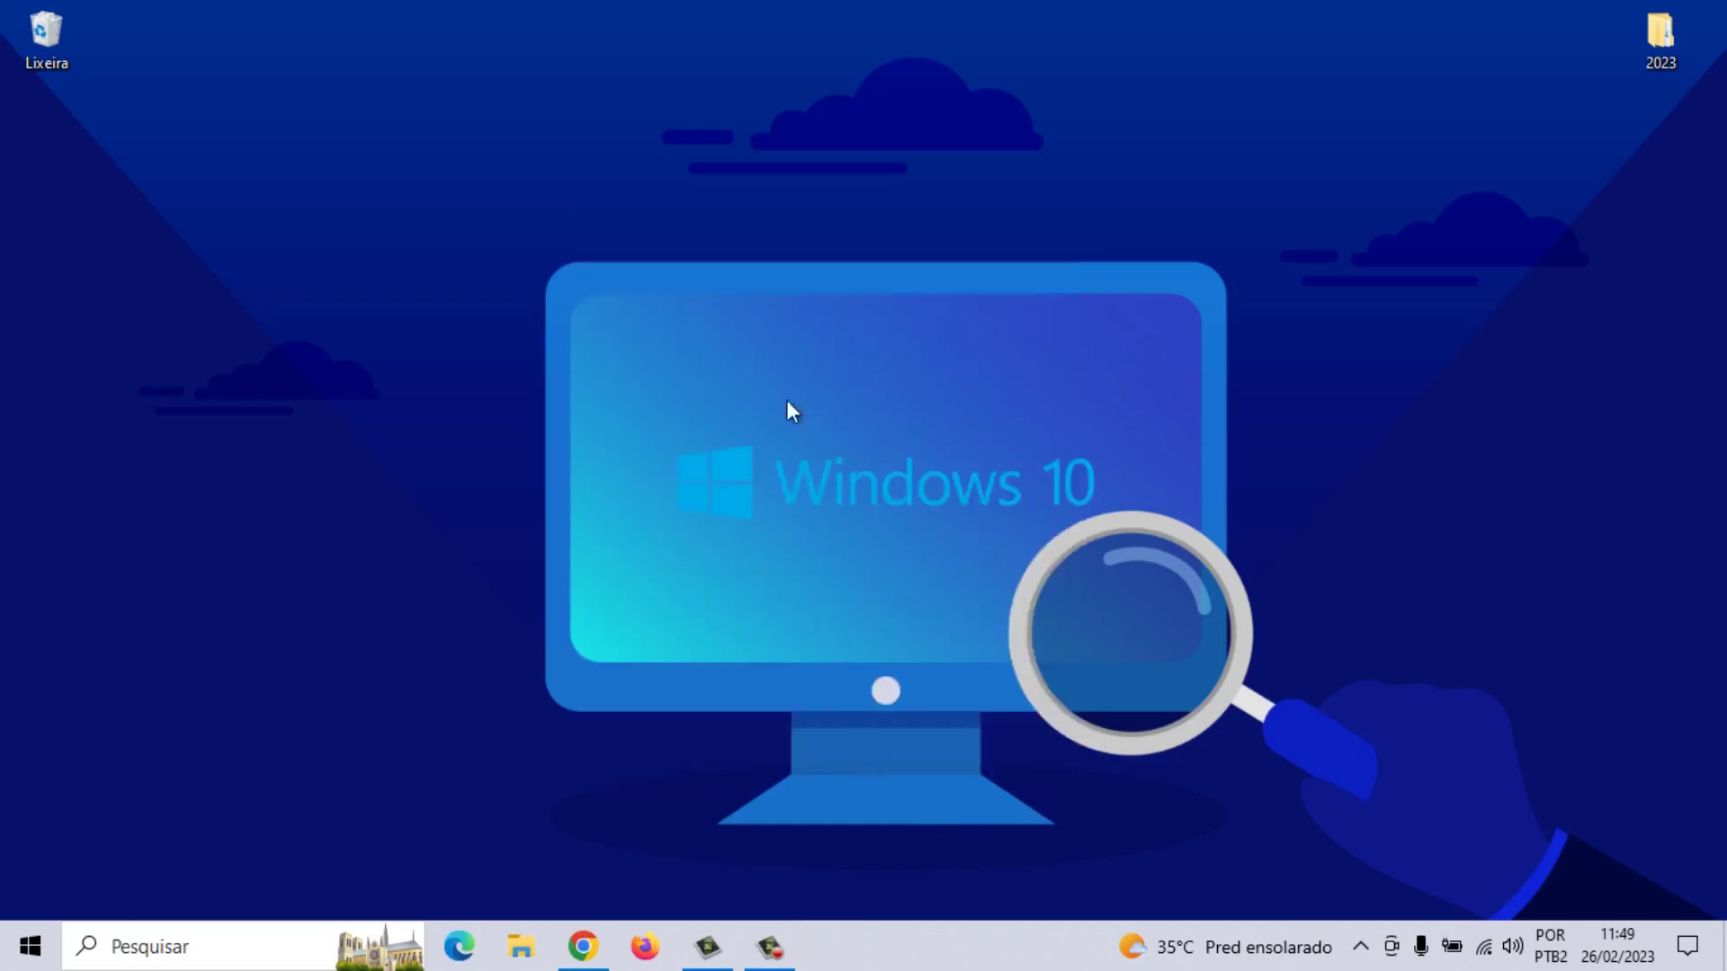
Open File Explorer, switch its window between maximized and restored size to check the visual effects, and close it
click(520, 946)
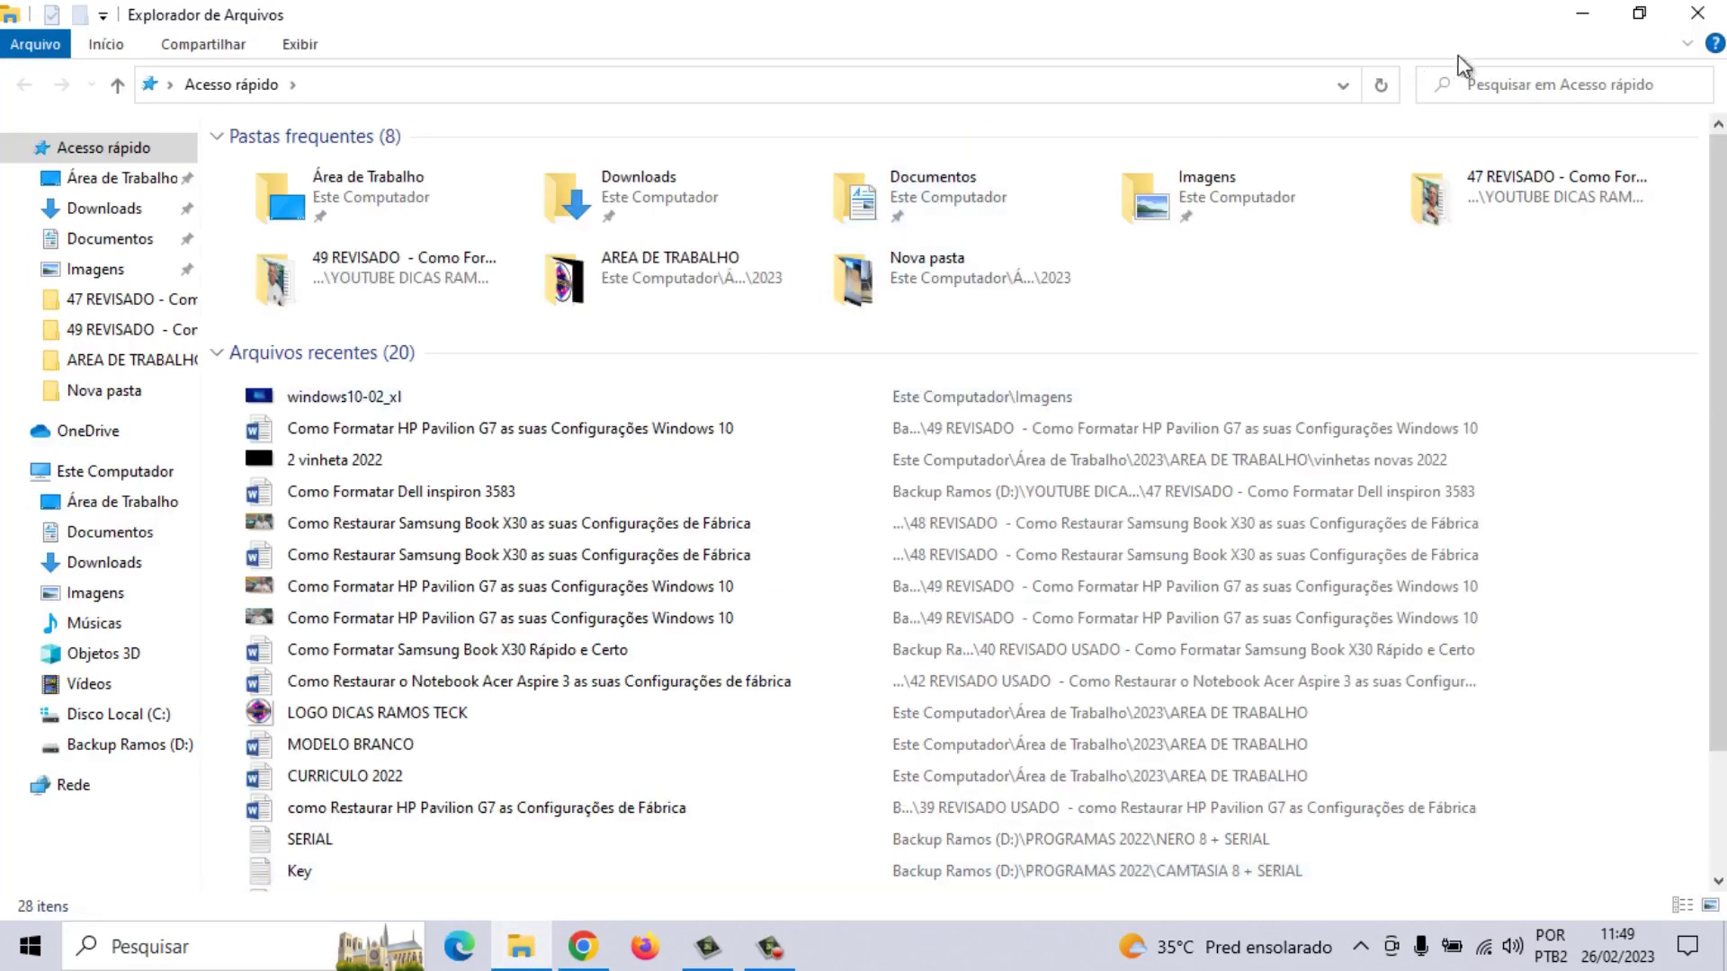
click(1638, 13)
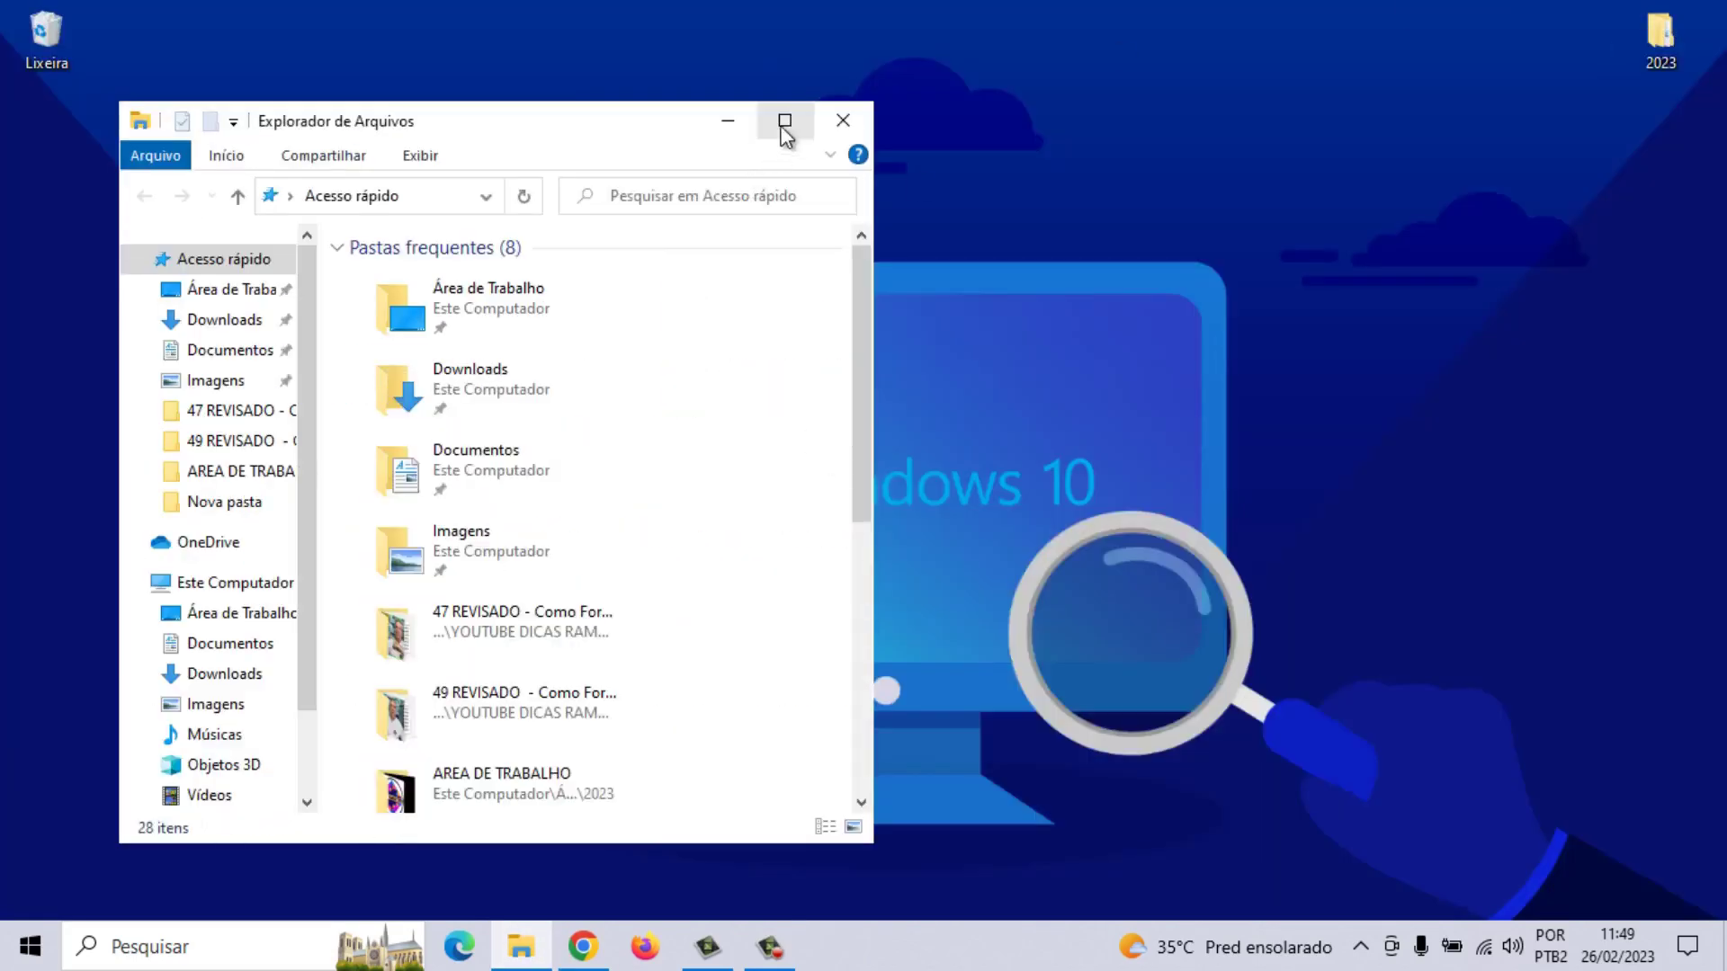
click(783, 121)
click(1638, 12)
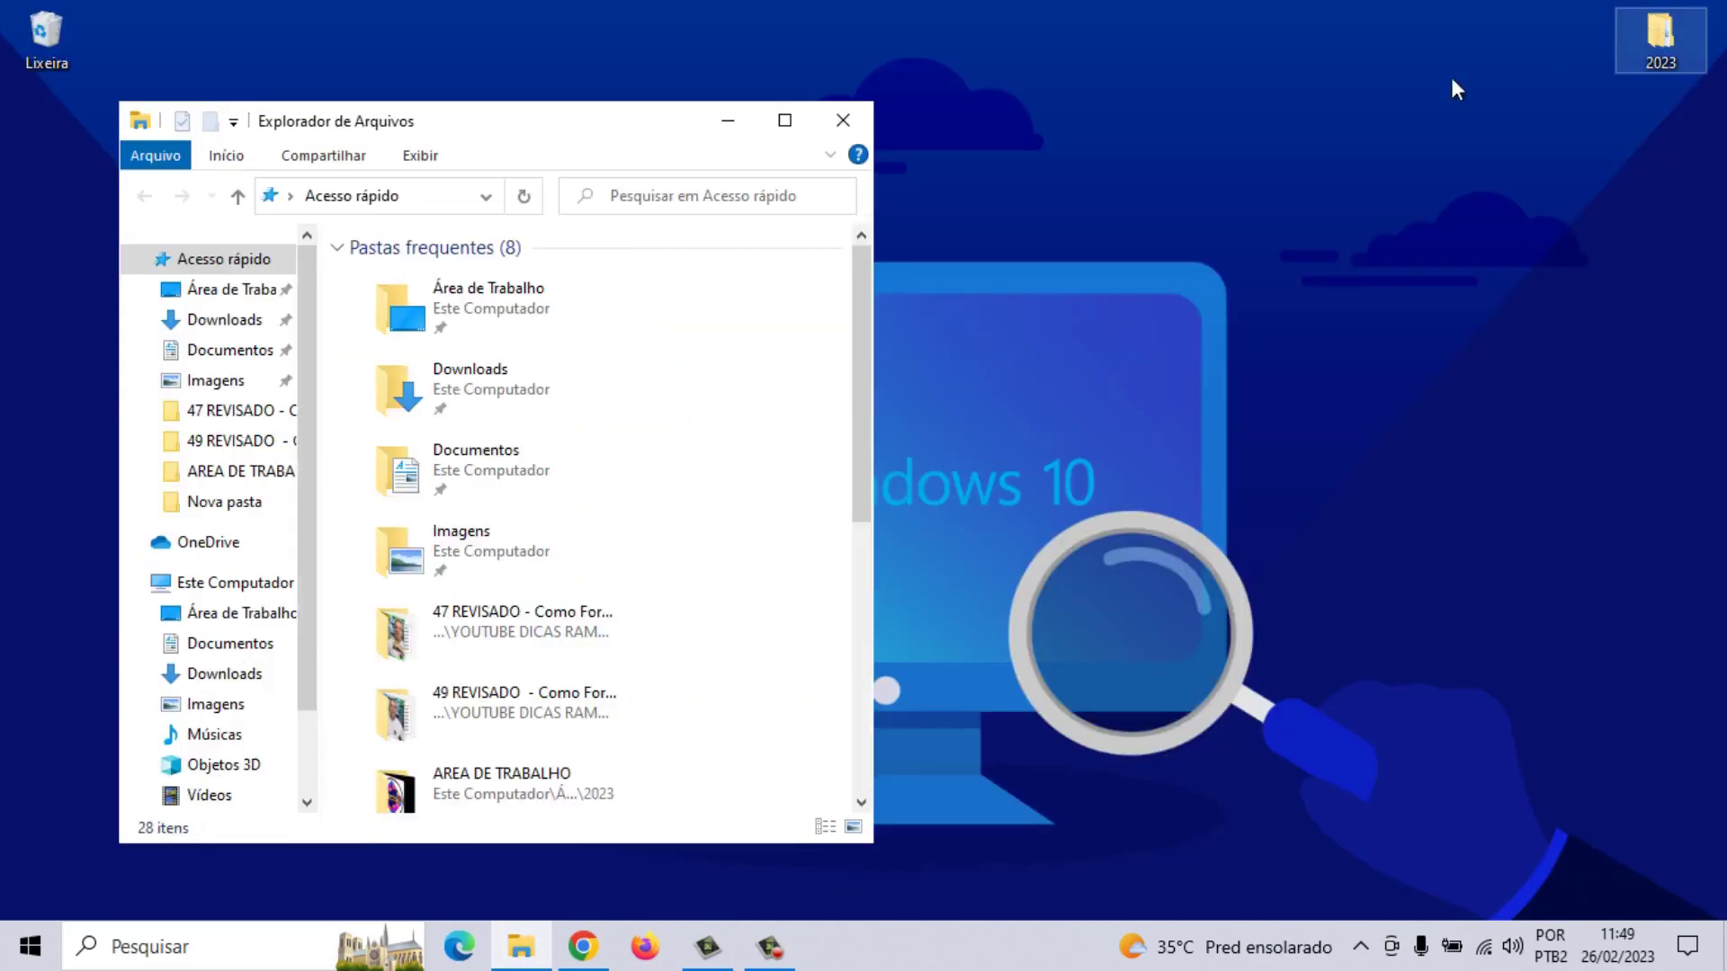
click(844, 120)
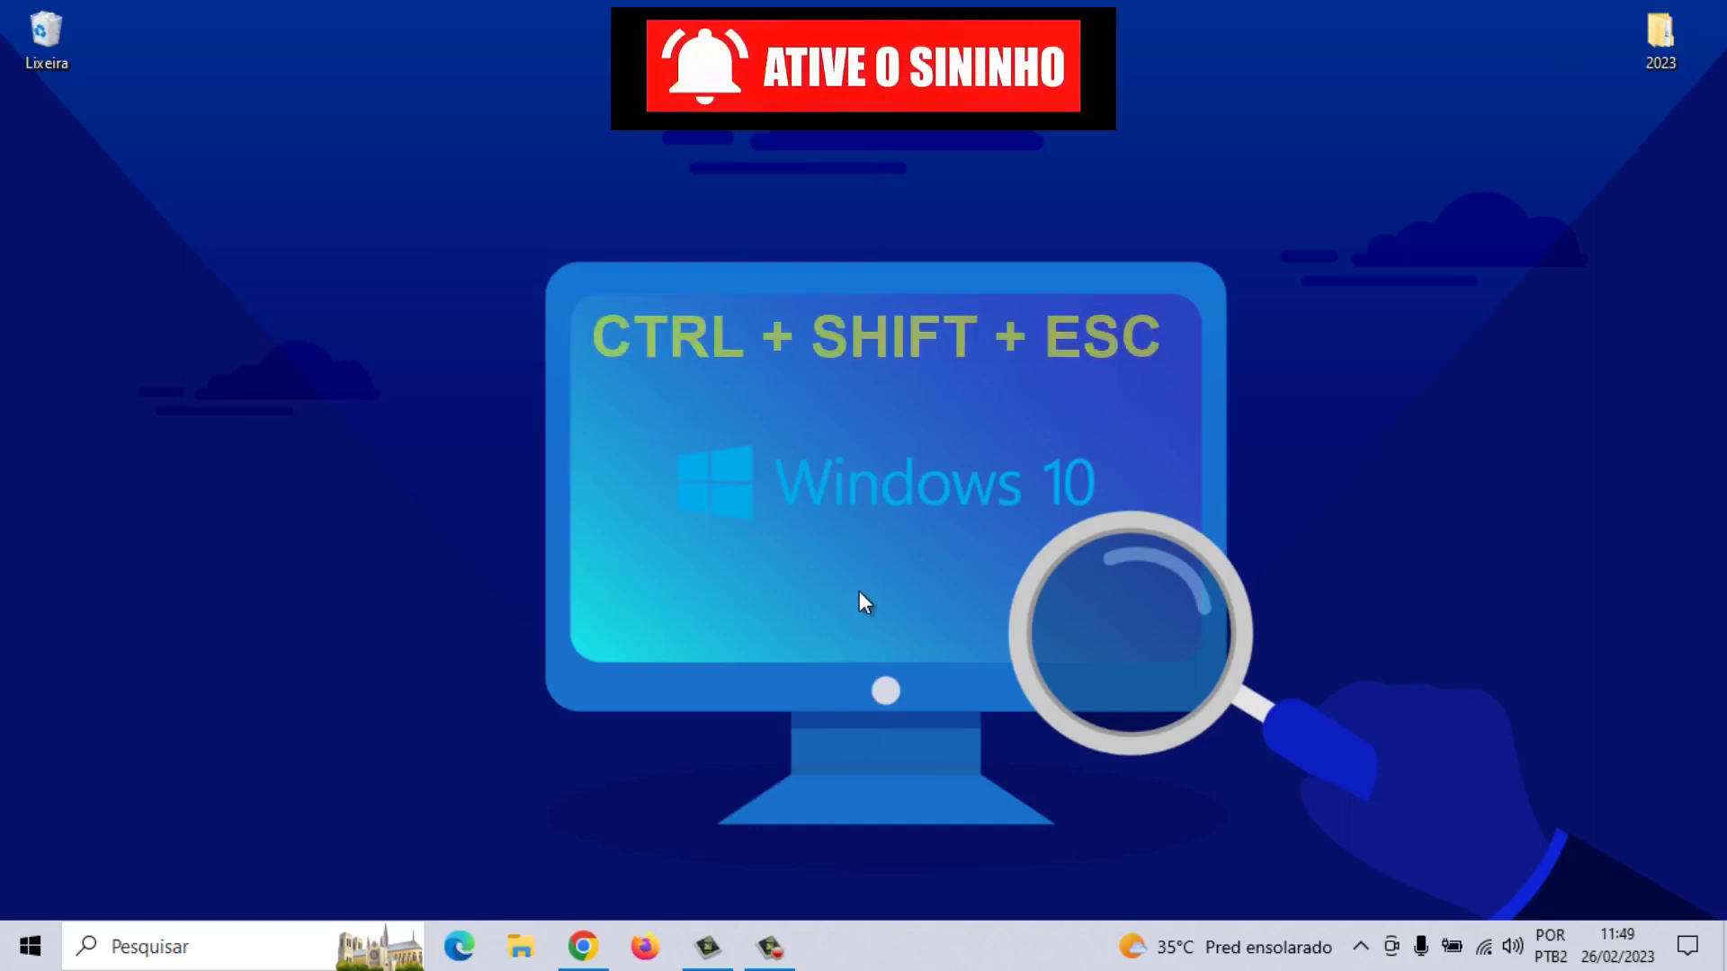
Open Task Manager in its detailed view, maximize it and show the list of startup programs
key(ctrl+shift+Escape)
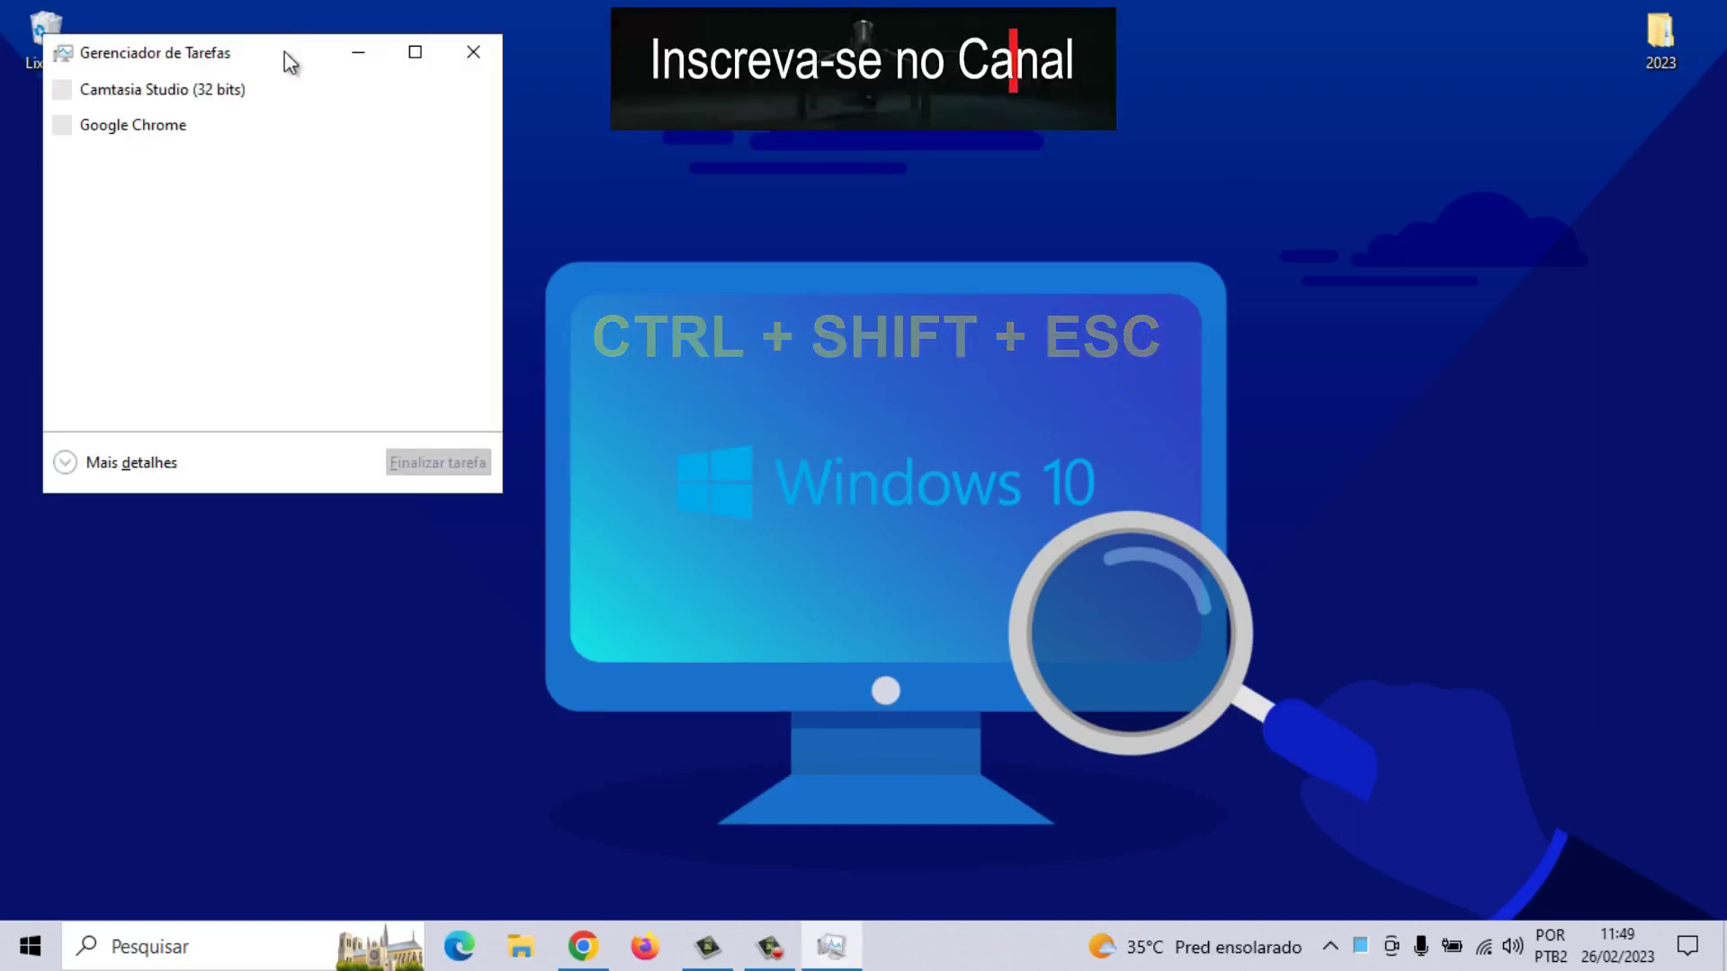
drag(282, 44, 905, 171)
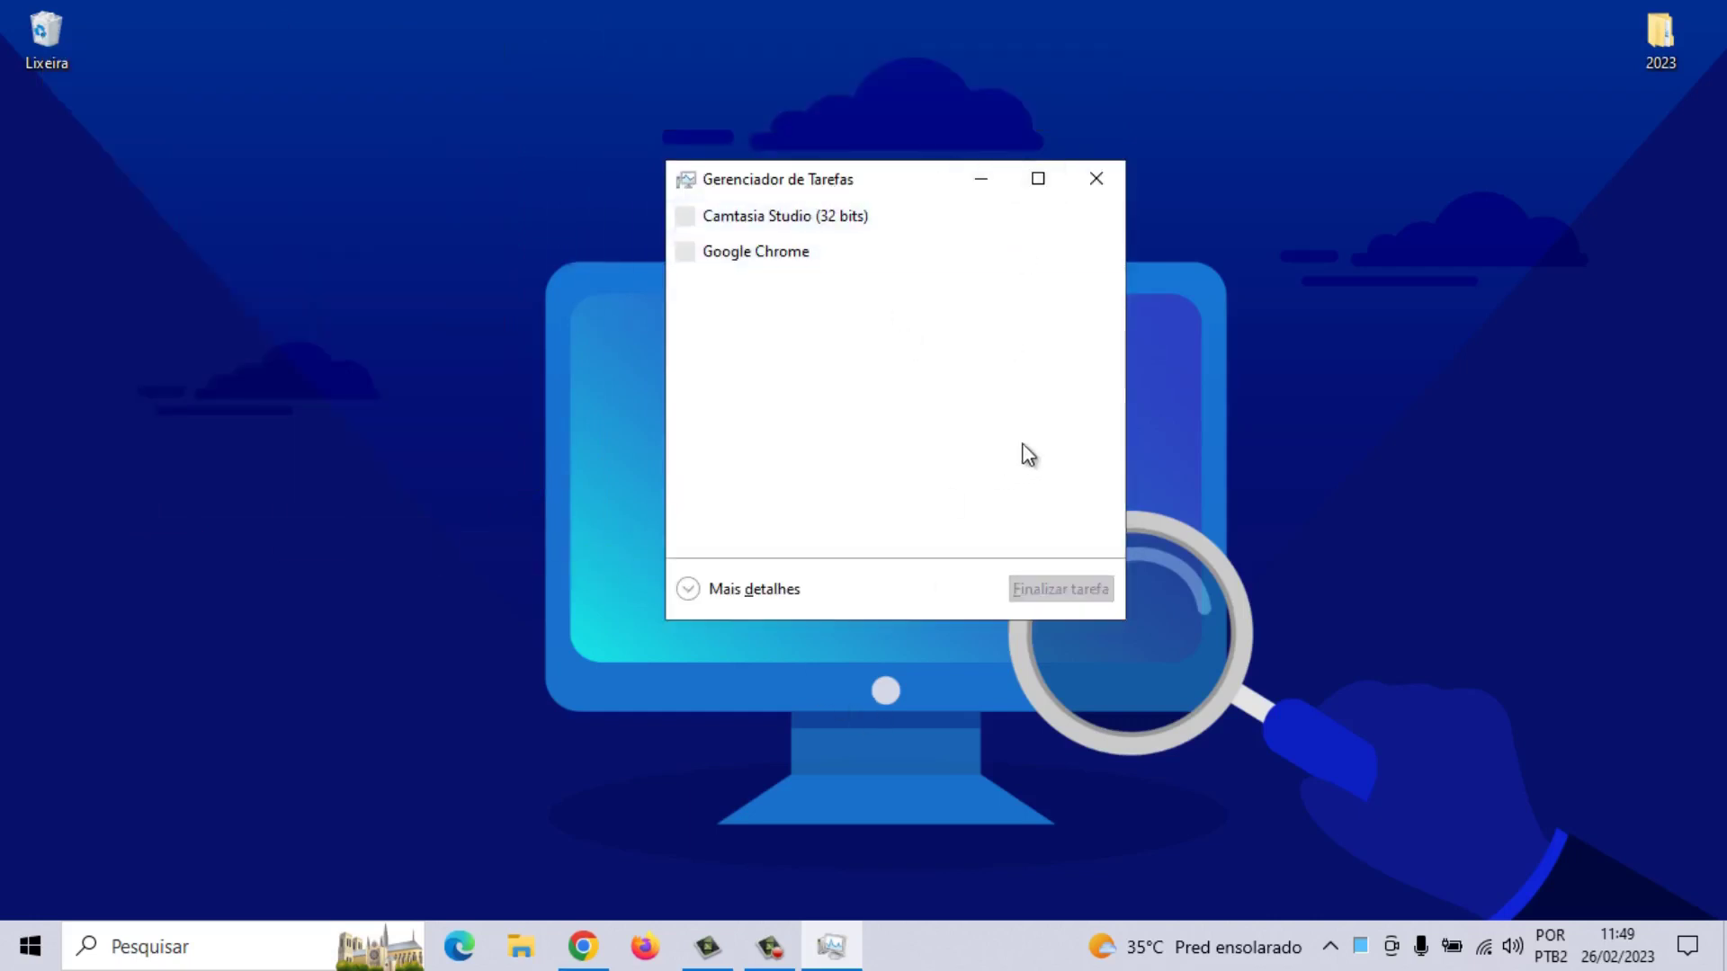
click(692, 590)
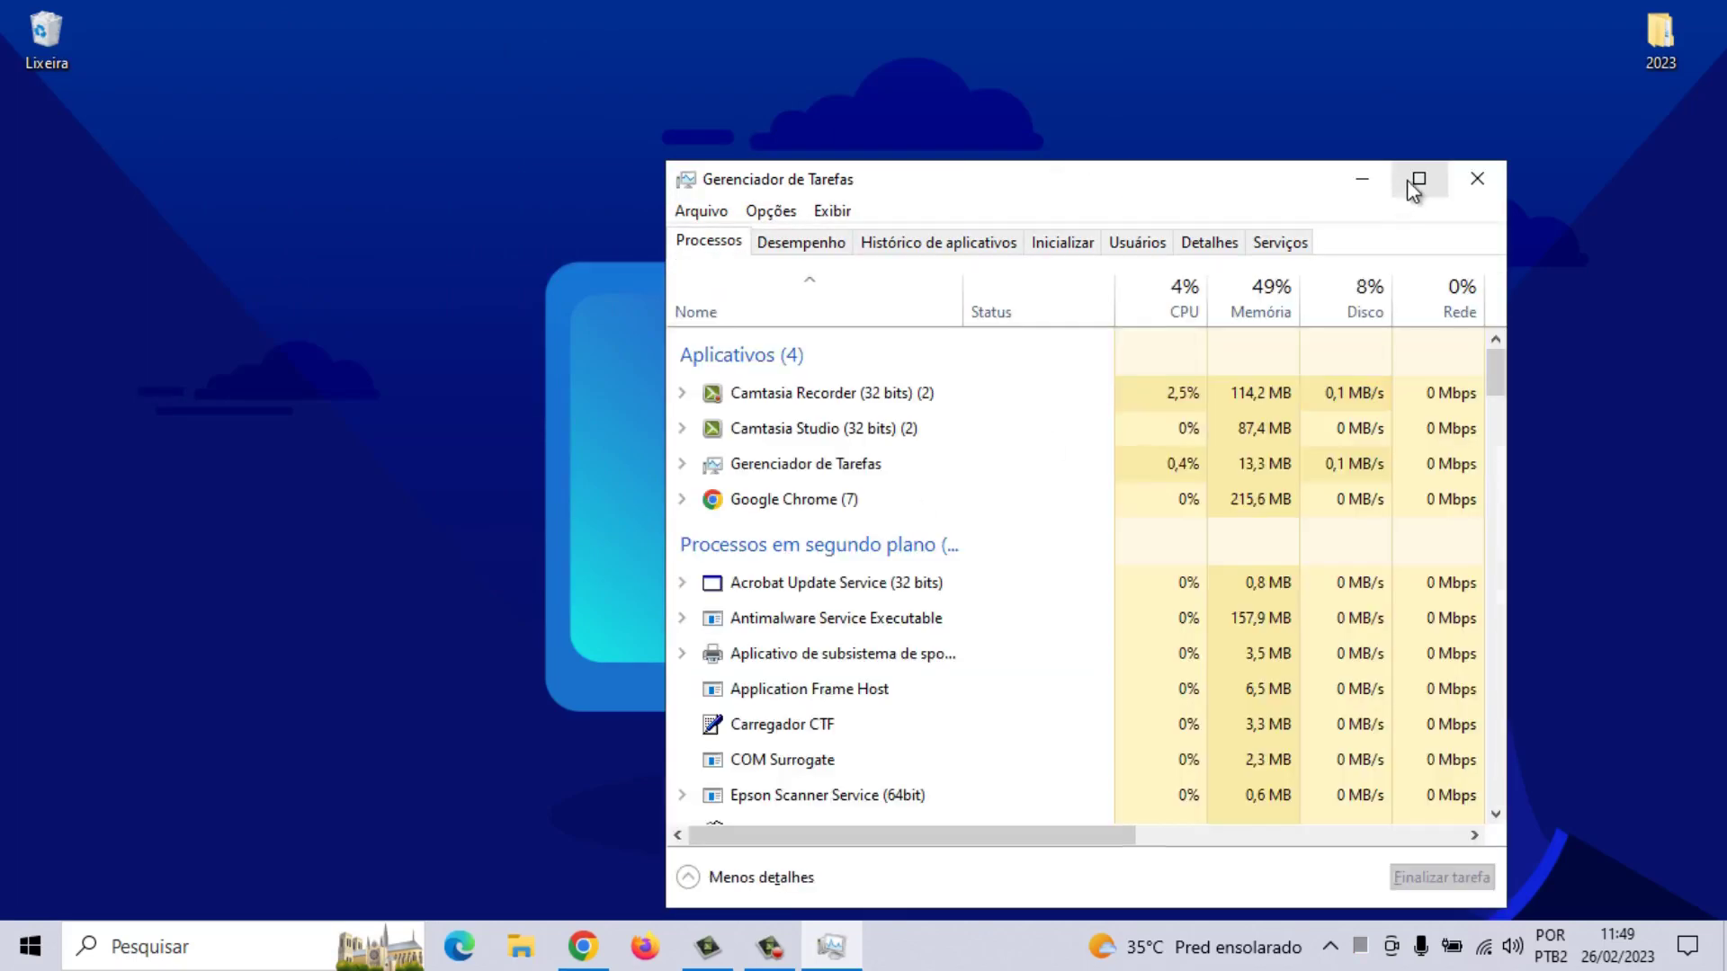
click(1419, 179)
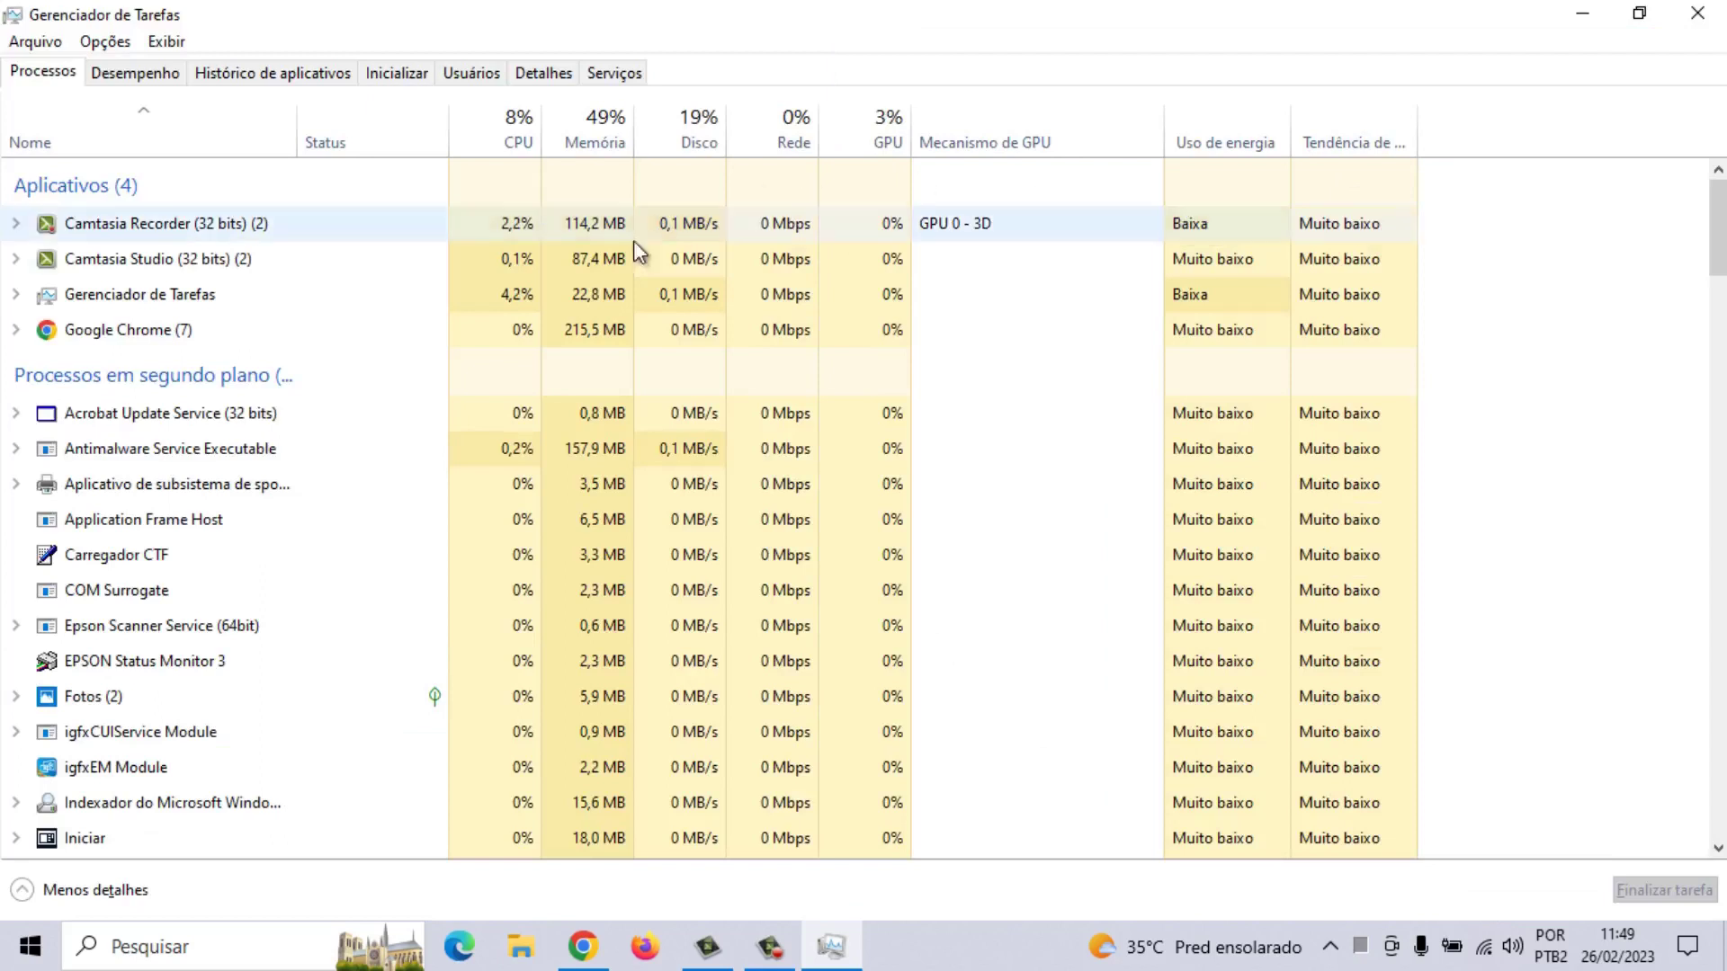
click(401, 73)
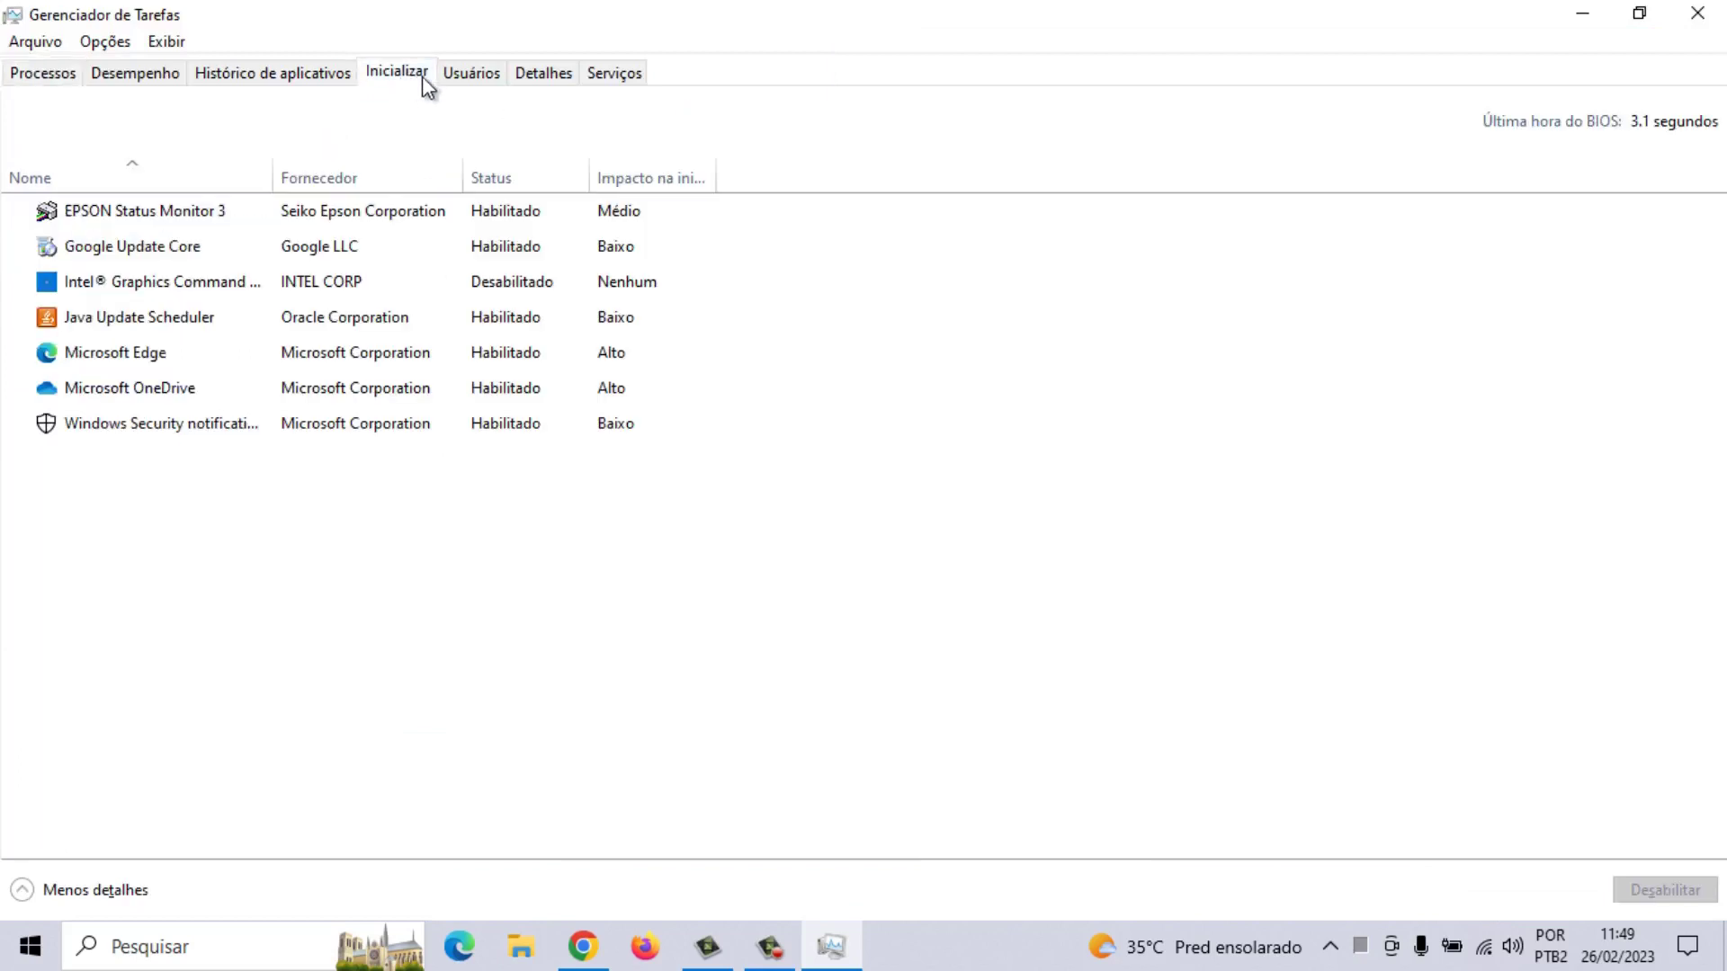
Review the startup programs one by one with their status and startup impact, from EPSON Status Monitor 3 to Windows Security notification
click(495, 212)
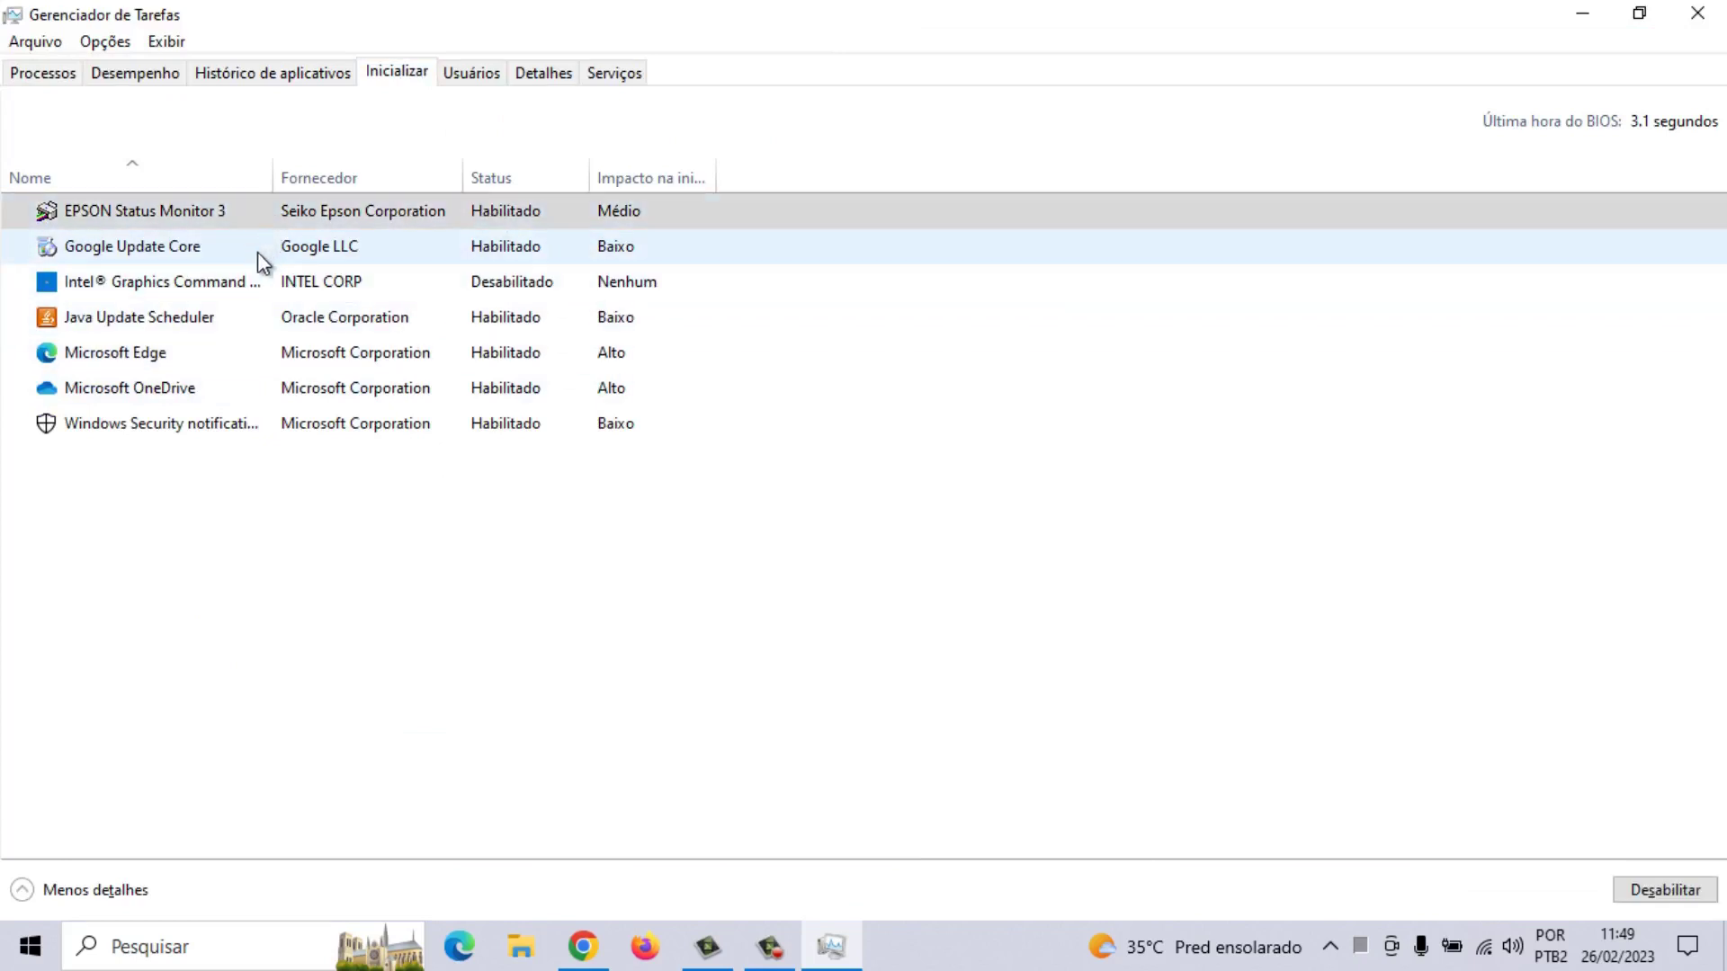
click(273, 320)
click(289, 354)
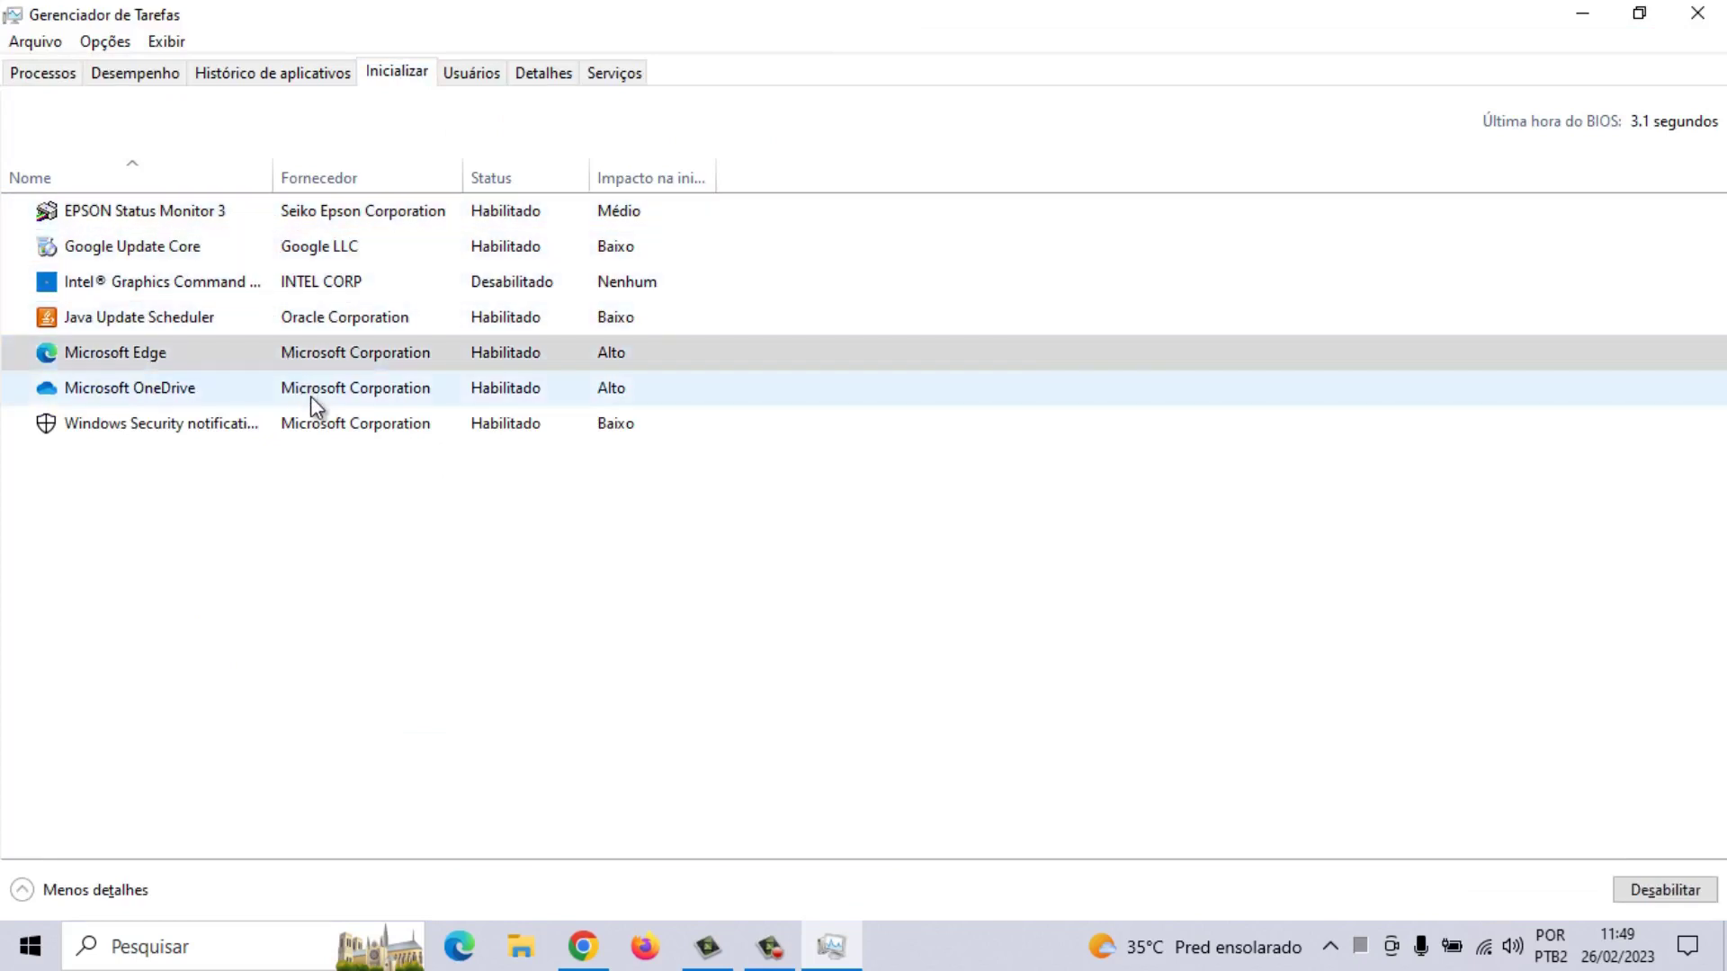
click(310, 396)
click(352, 435)
click(374, 216)
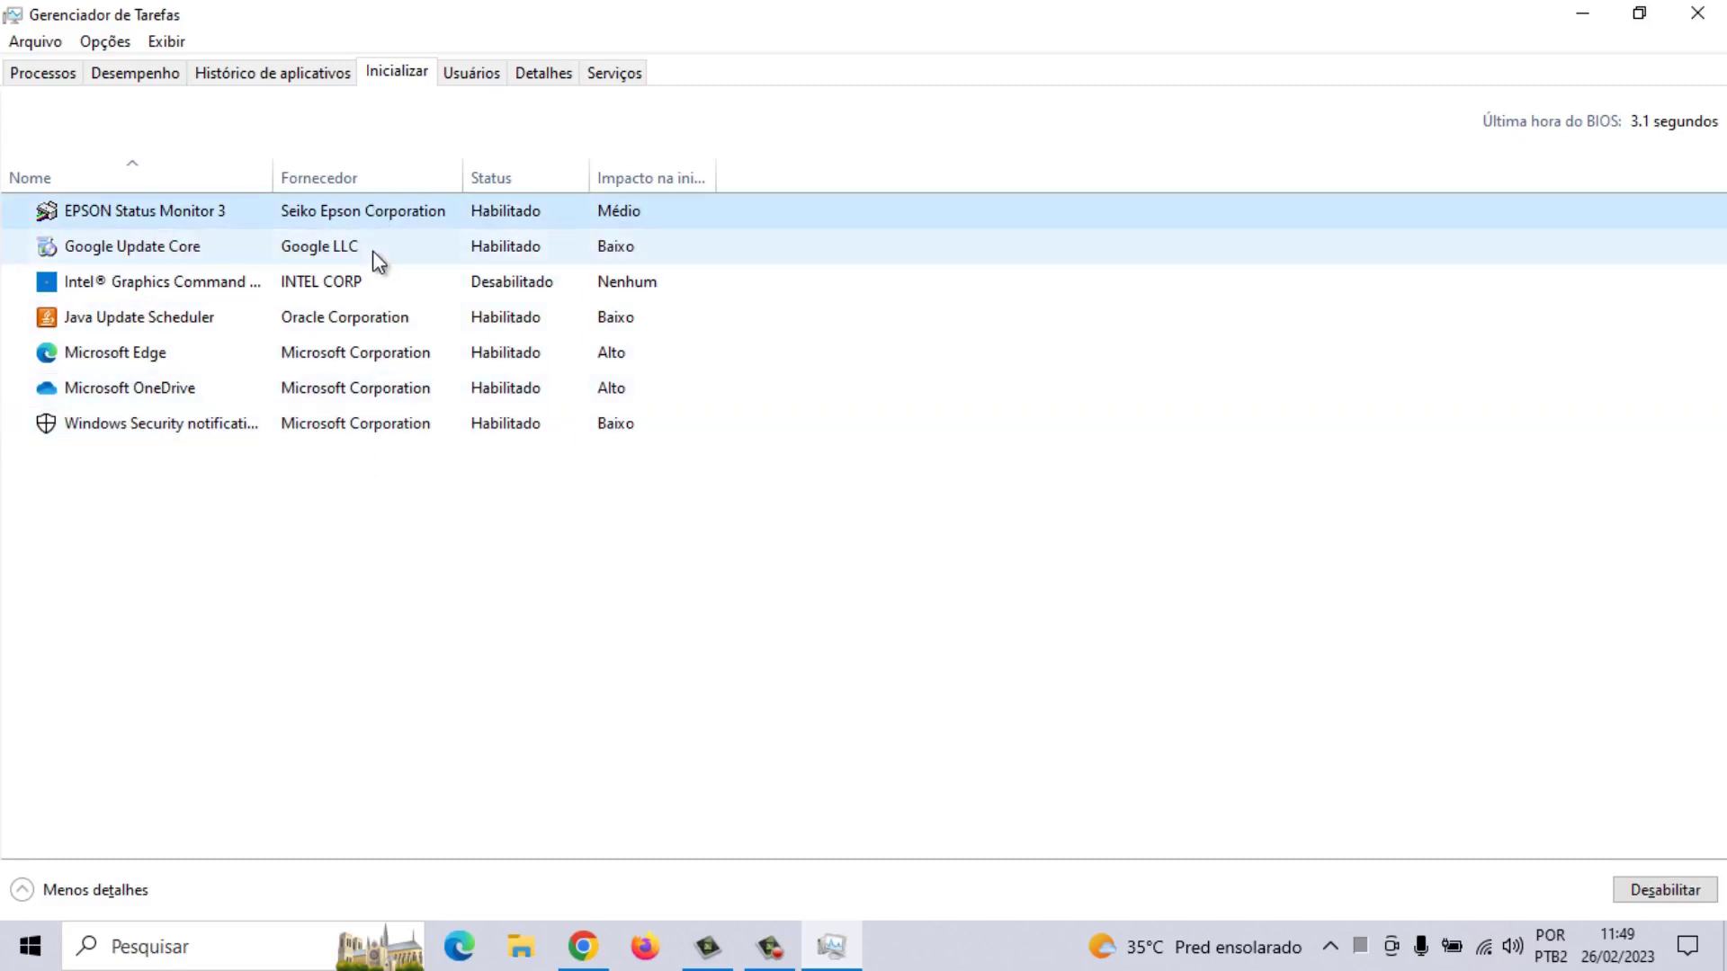
click(373, 252)
click(385, 281)
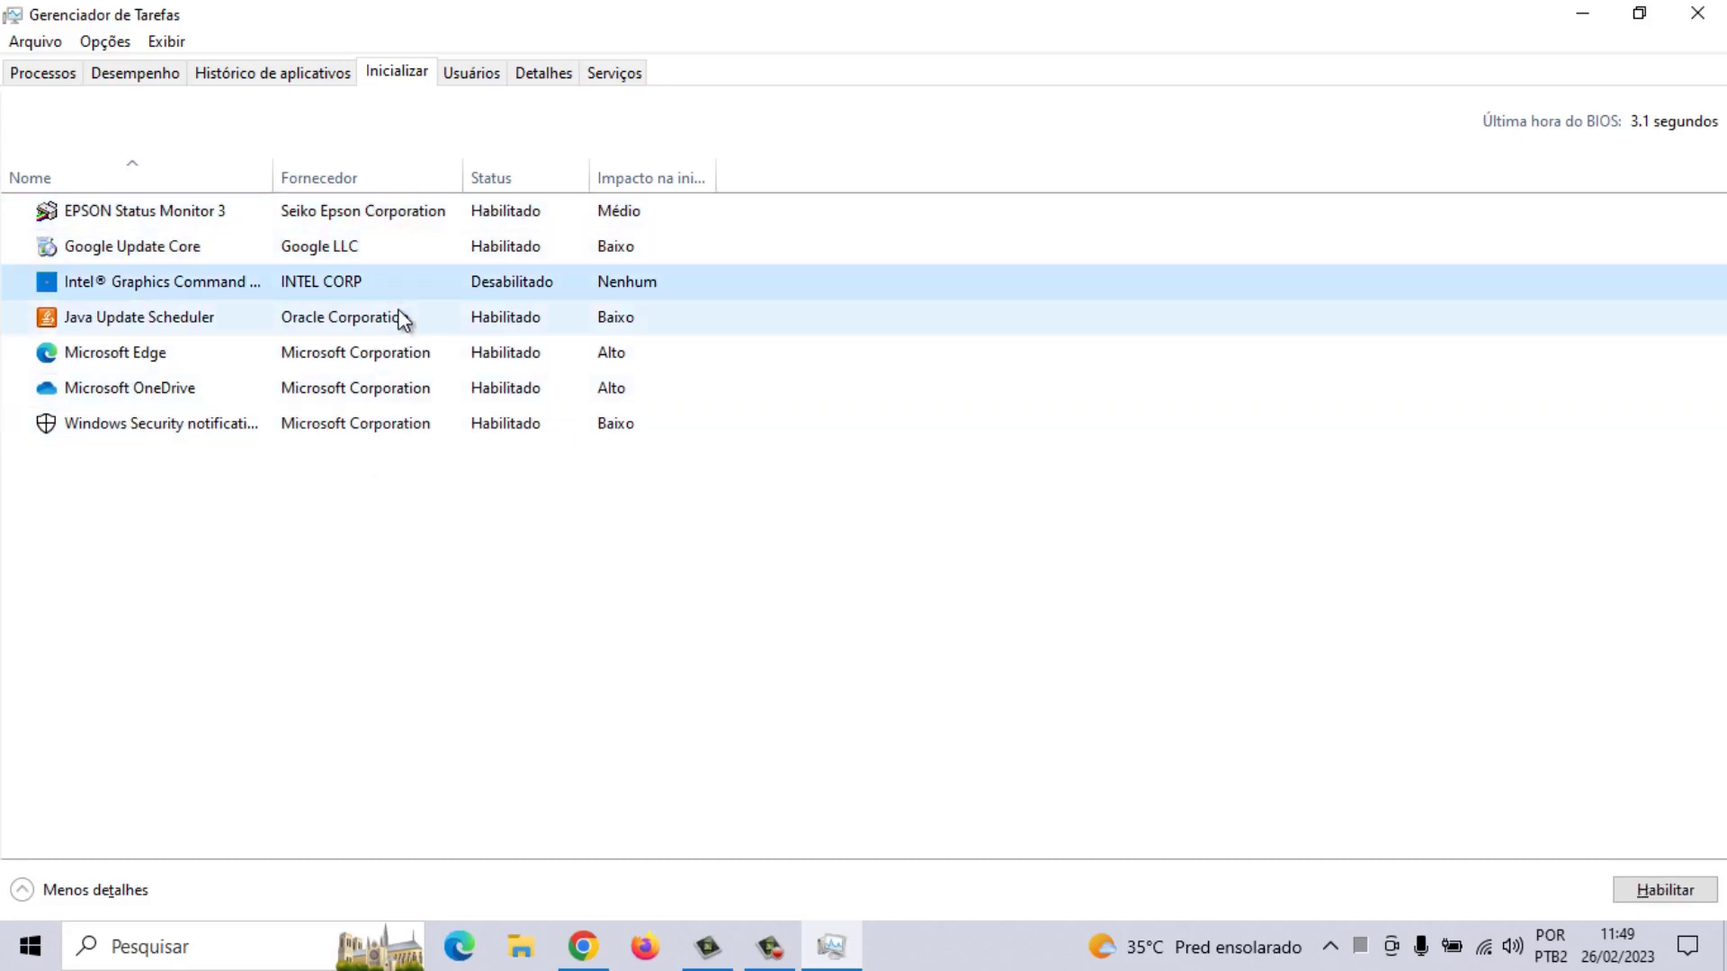
click(401, 320)
click(428, 359)
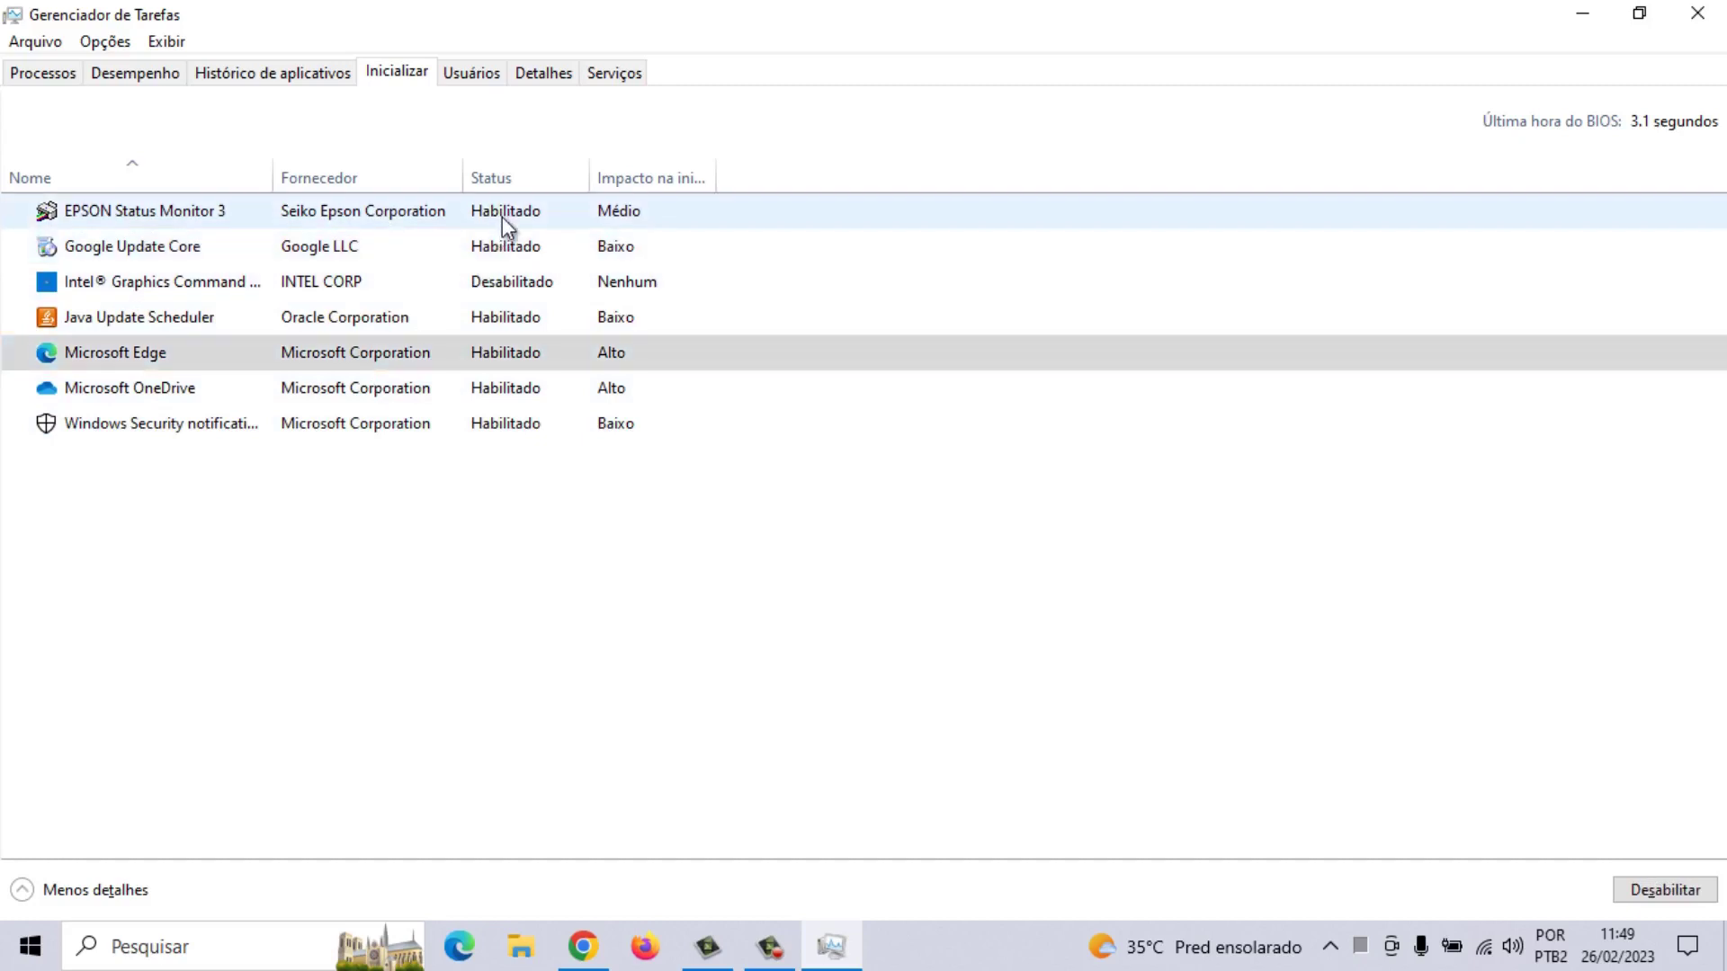
Disable EPSON Status Monitor 3 and Google Update Core in the list of startup programs
click(502, 218)
right_click(509, 209)
click(595, 218)
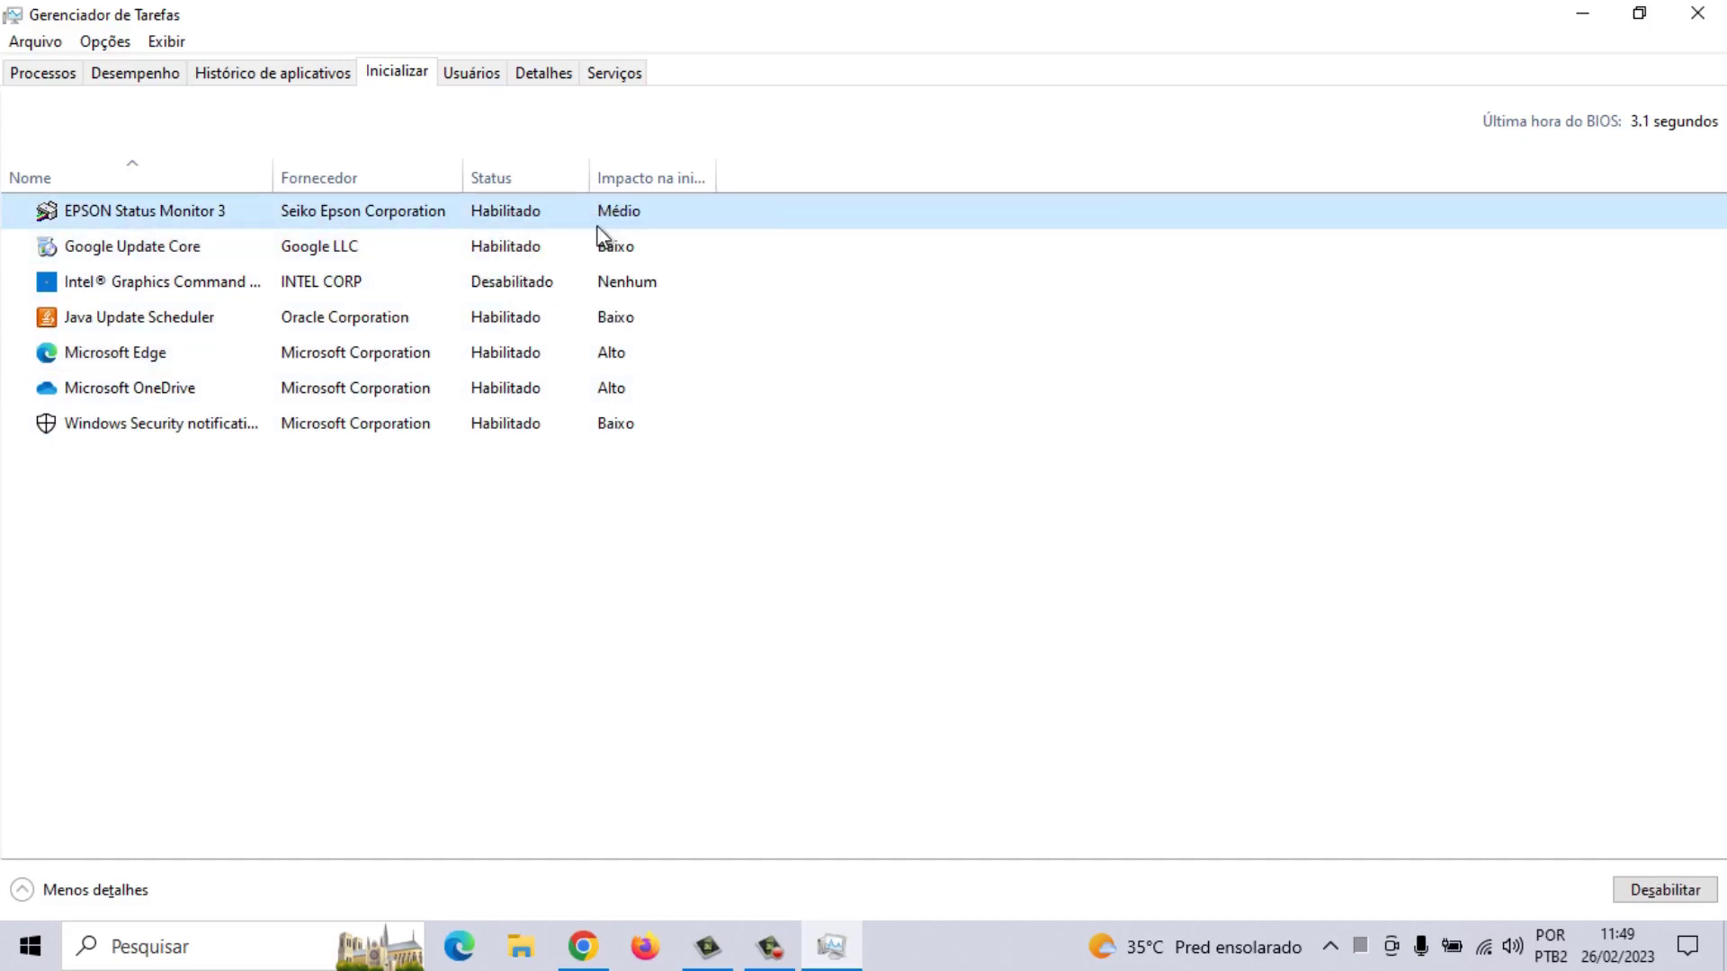
click(523, 246)
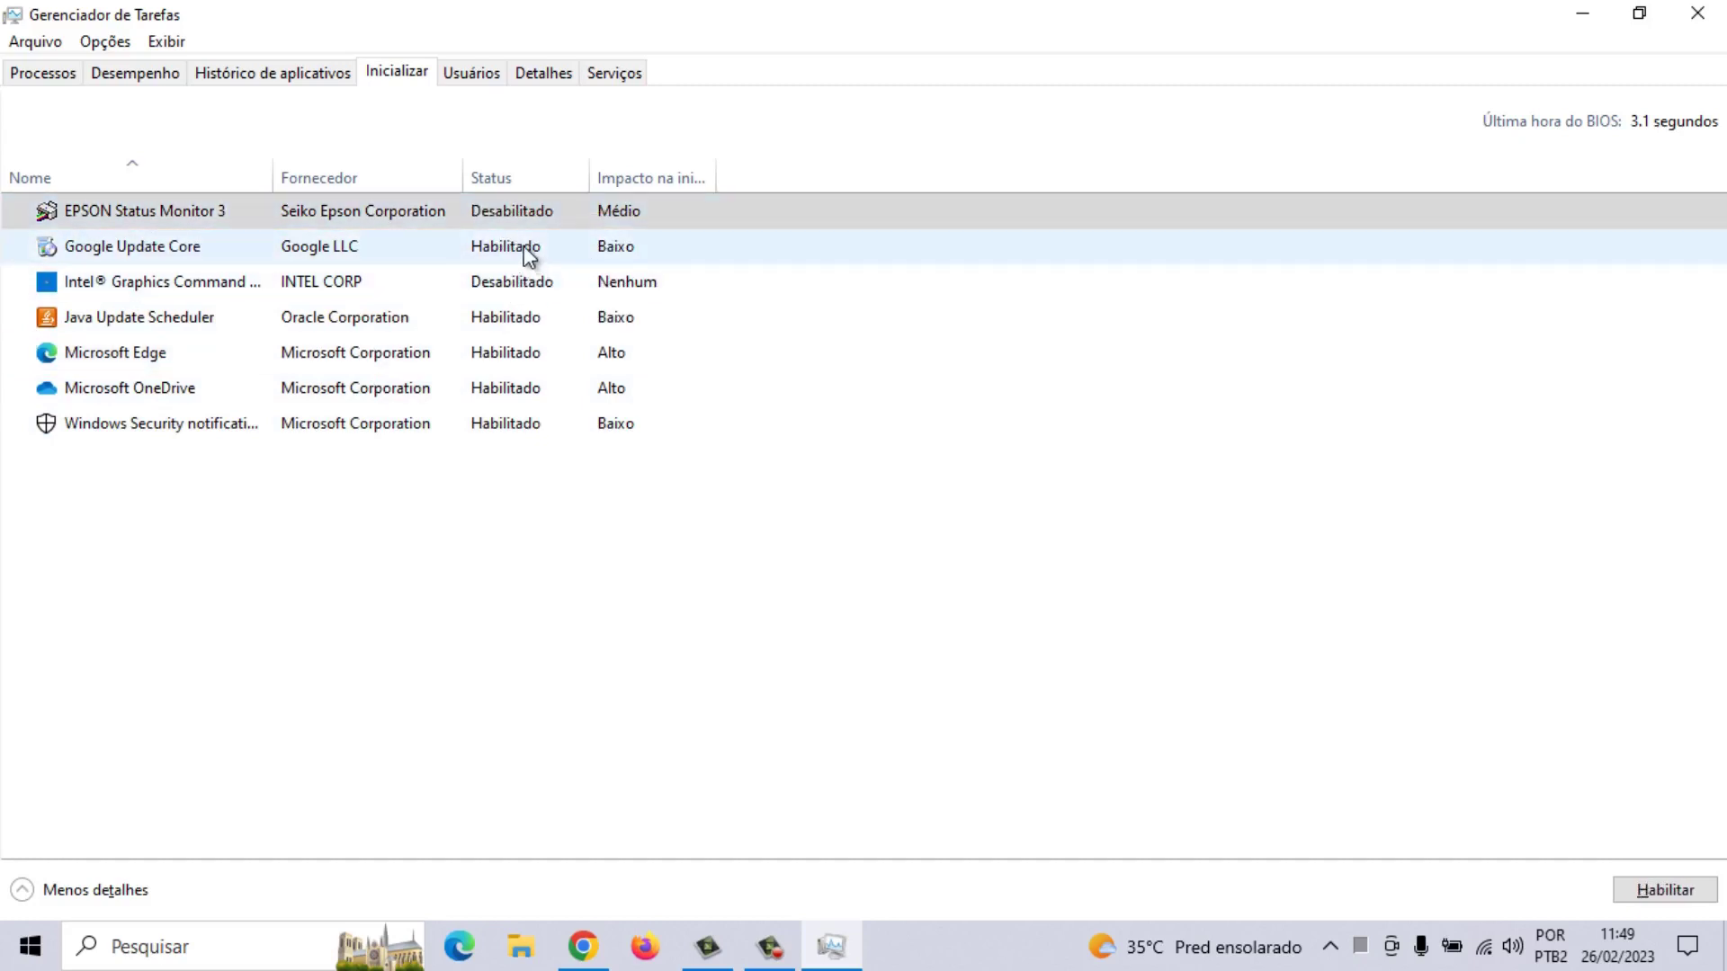
right_click(524, 245)
click(599, 261)
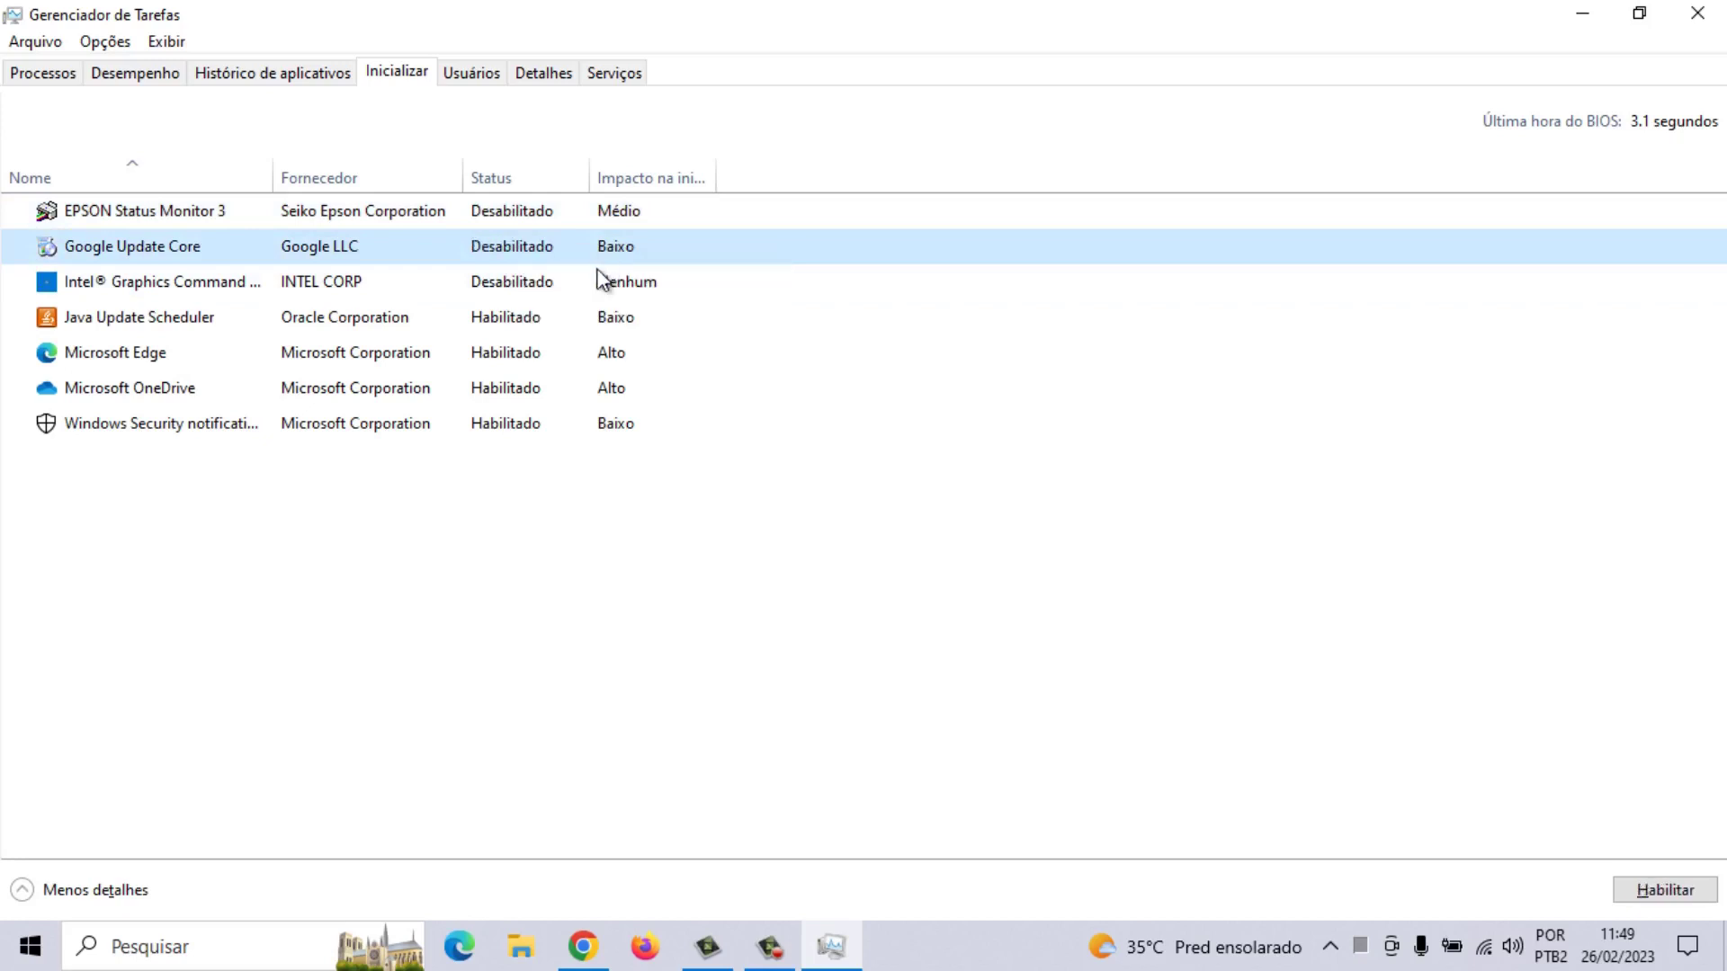
Disable Java Update Scheduler and Microsoft Edge in the list of startup programs
click(526, 315)
right_click(525, 313)
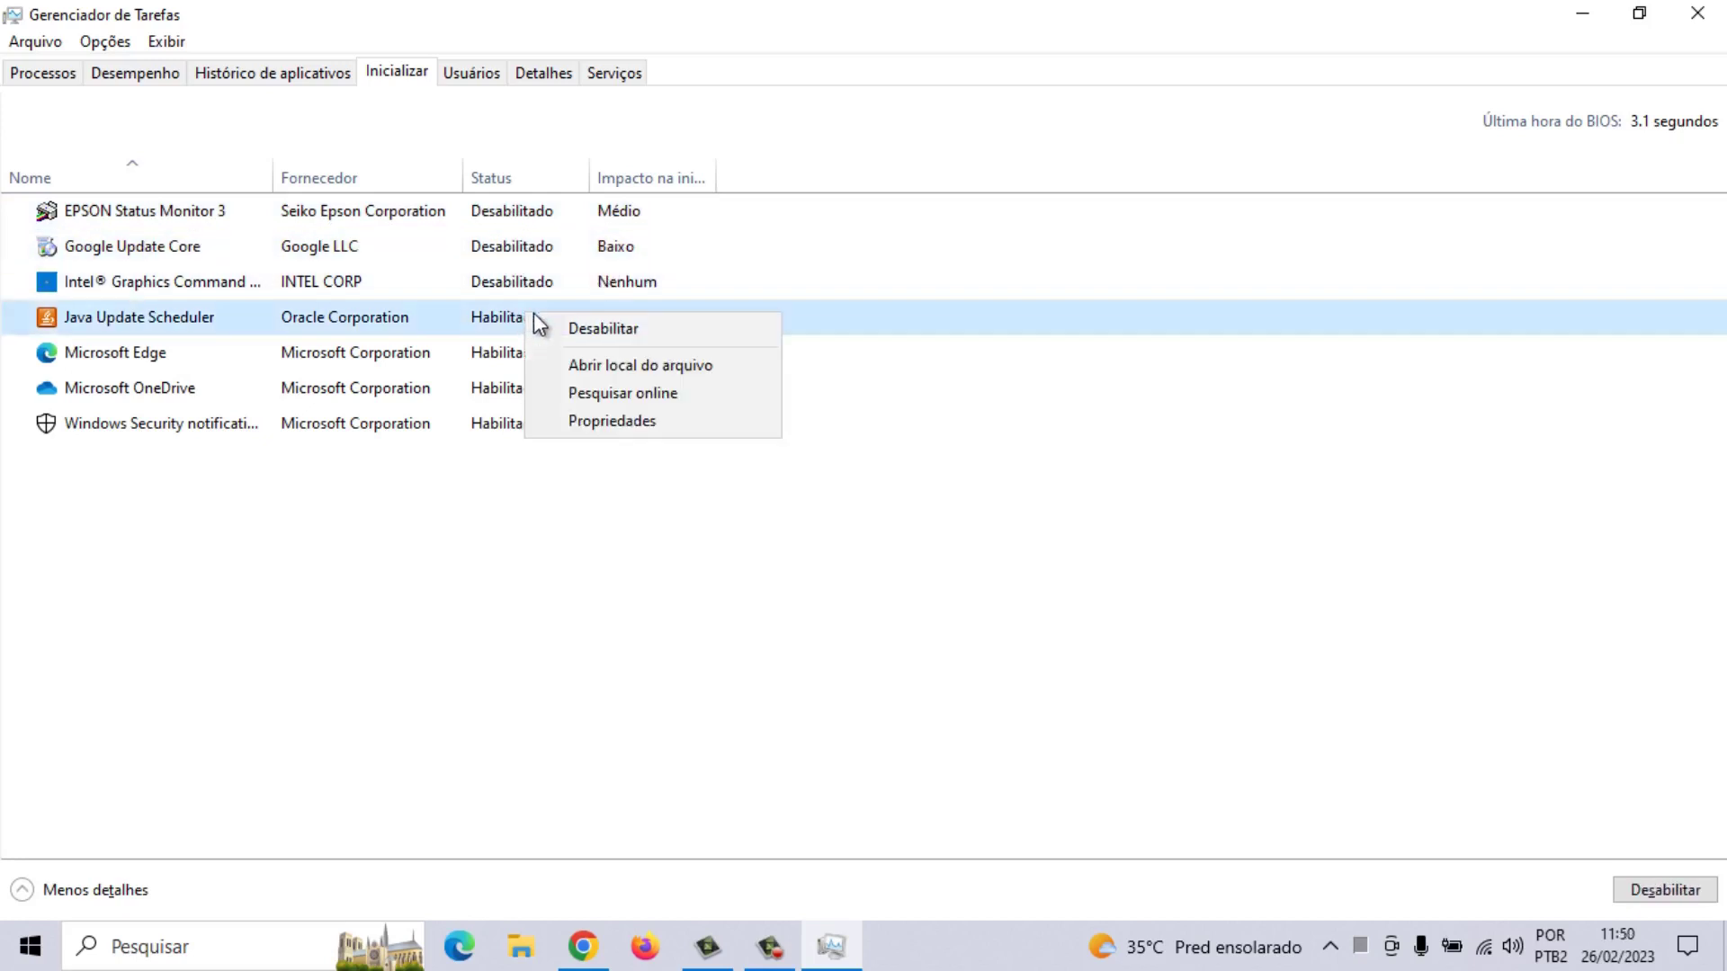
click(594, 328)
right_click(502, 354)
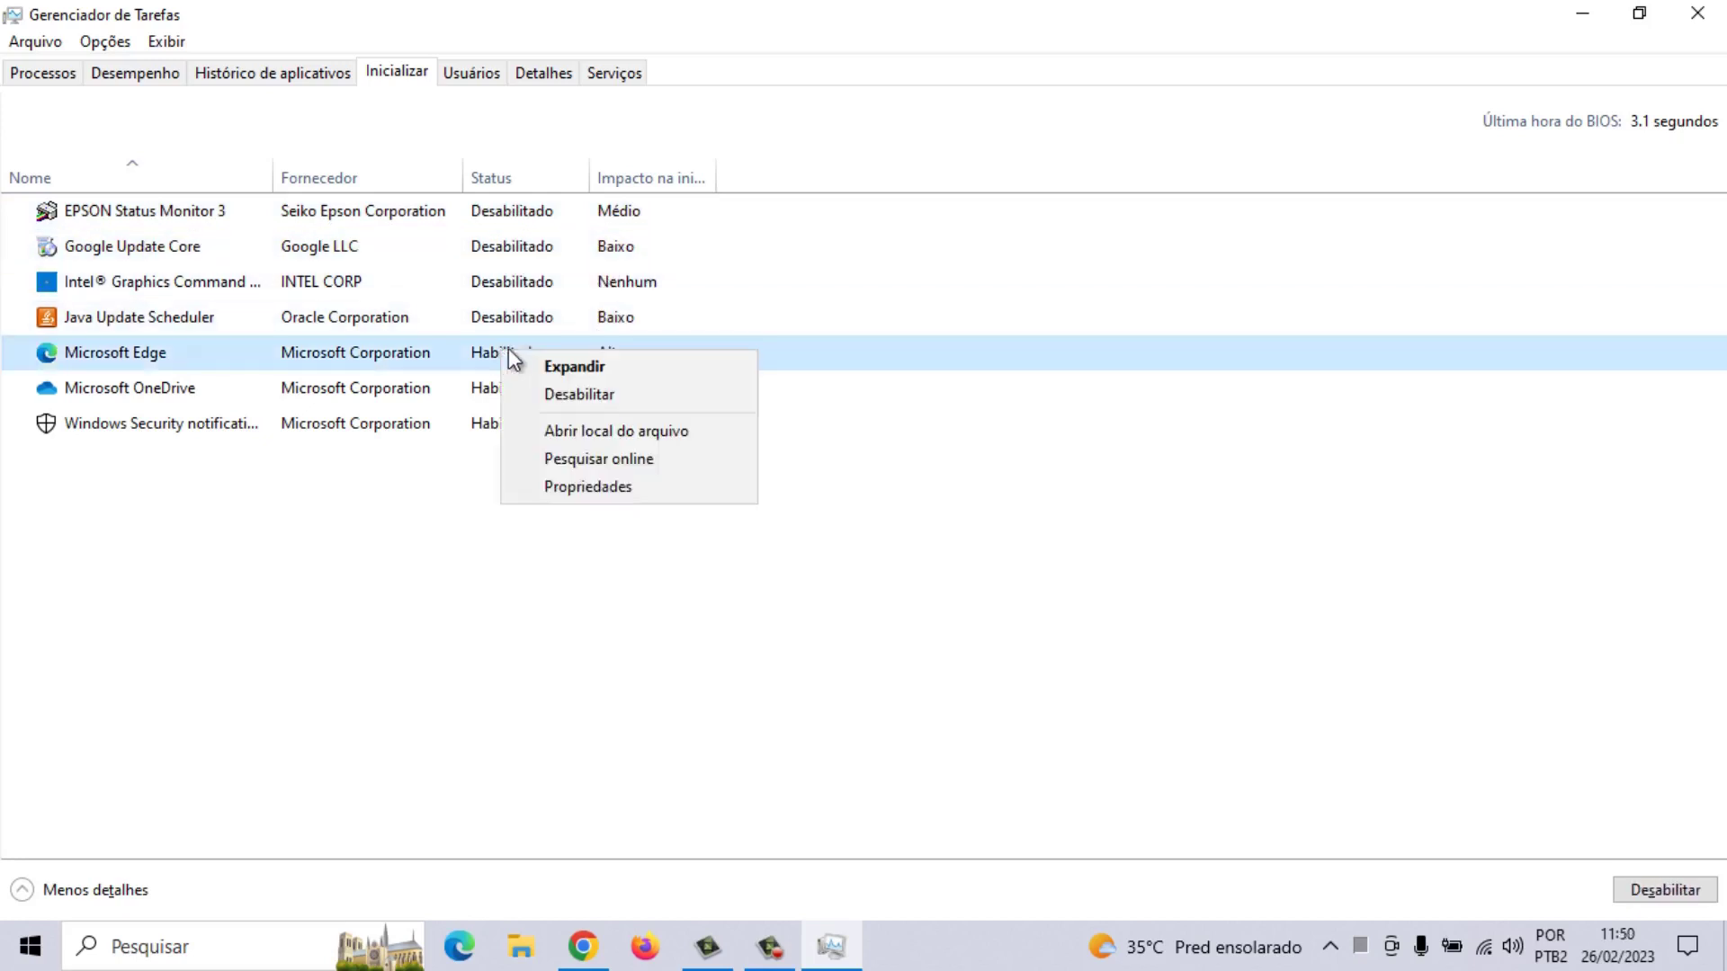
click(586, 400)
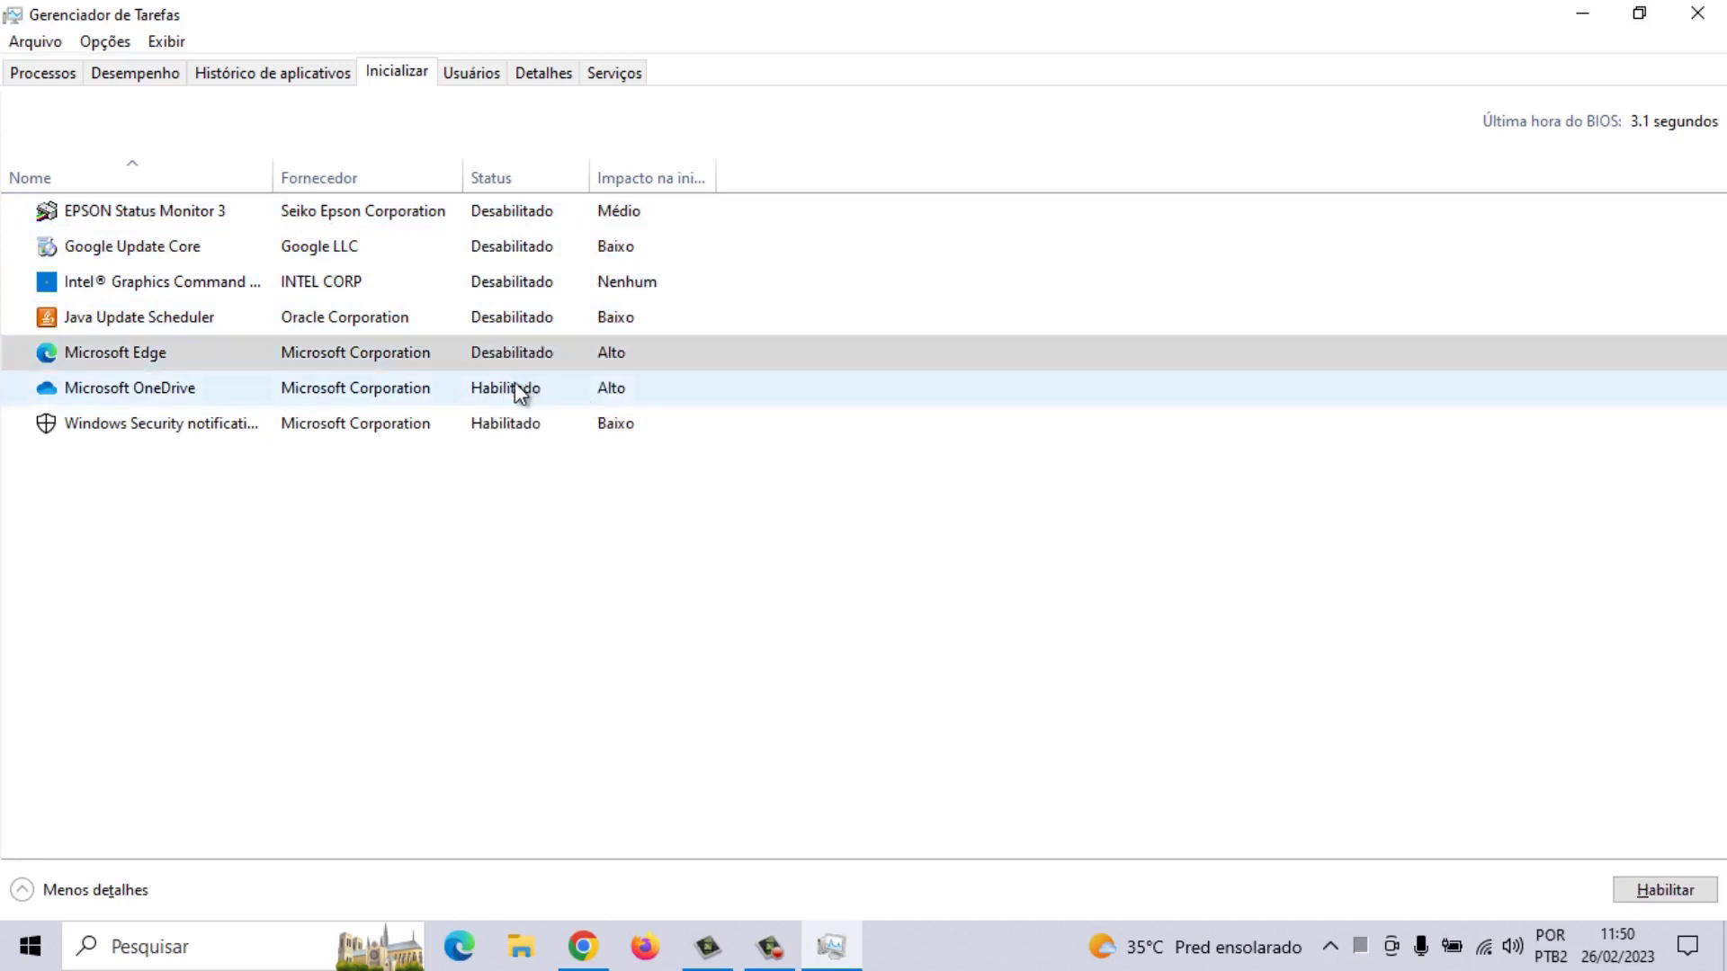
Disable Microsoft OneDrive and Windows Security notification at startup, and close Task Manager
click(514, 381)
right_click(514, 382)
click(555, 398)
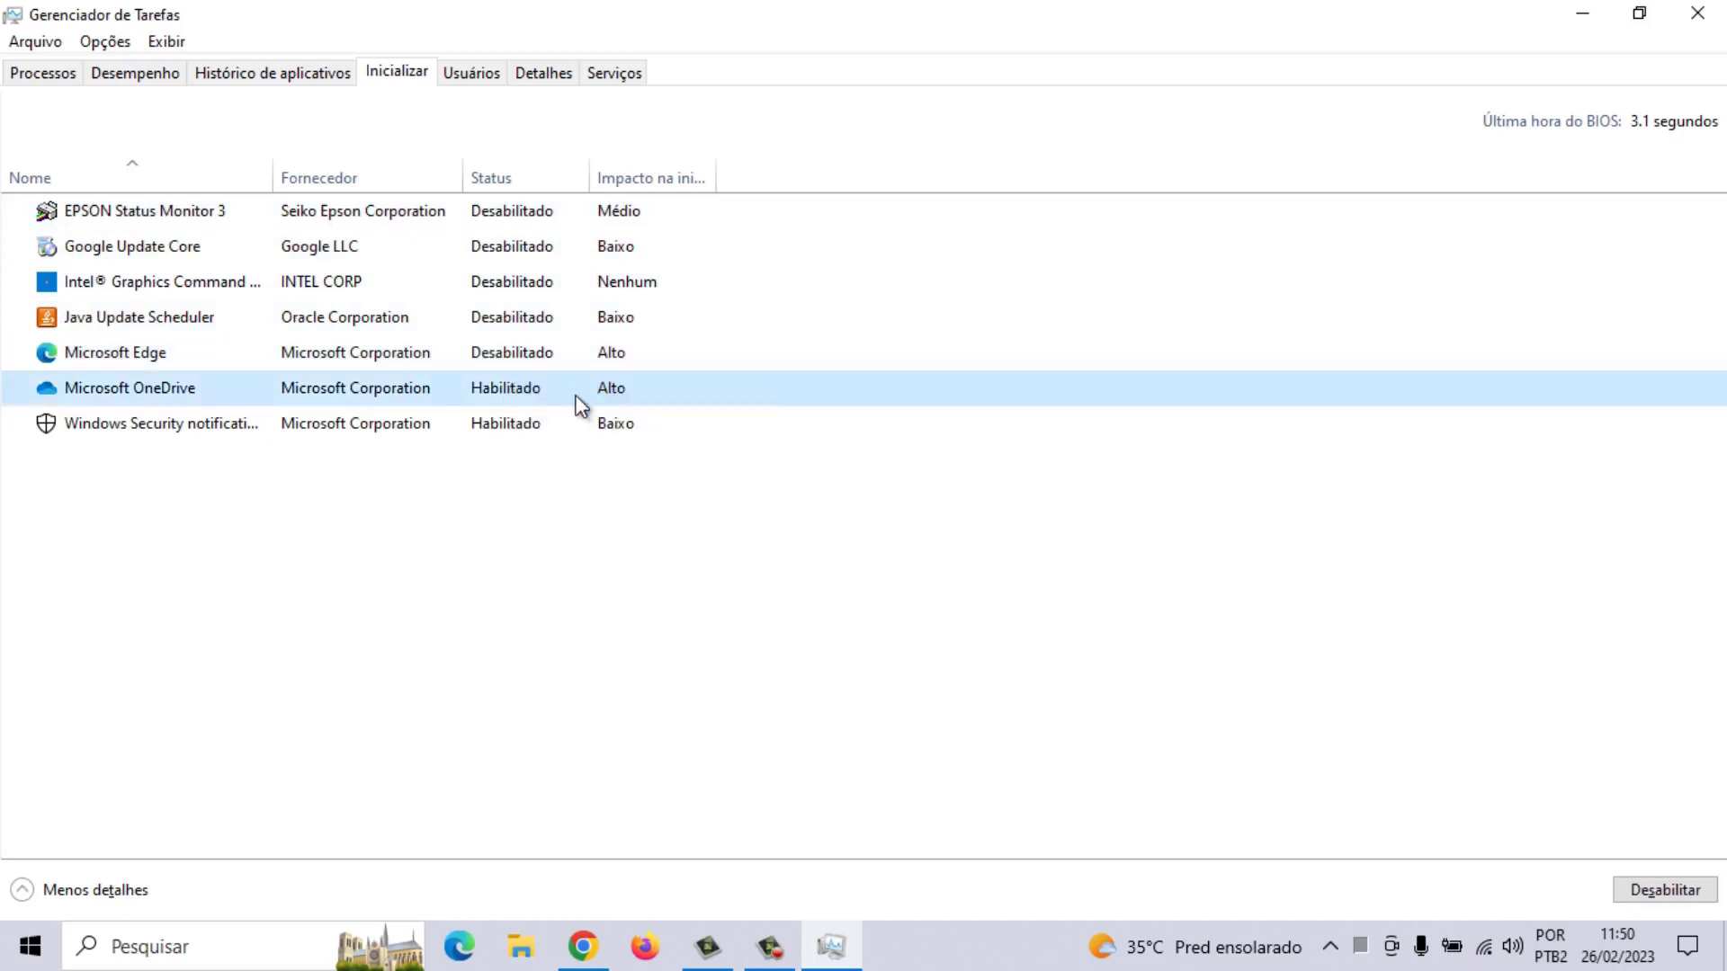
right_click(527, 427)
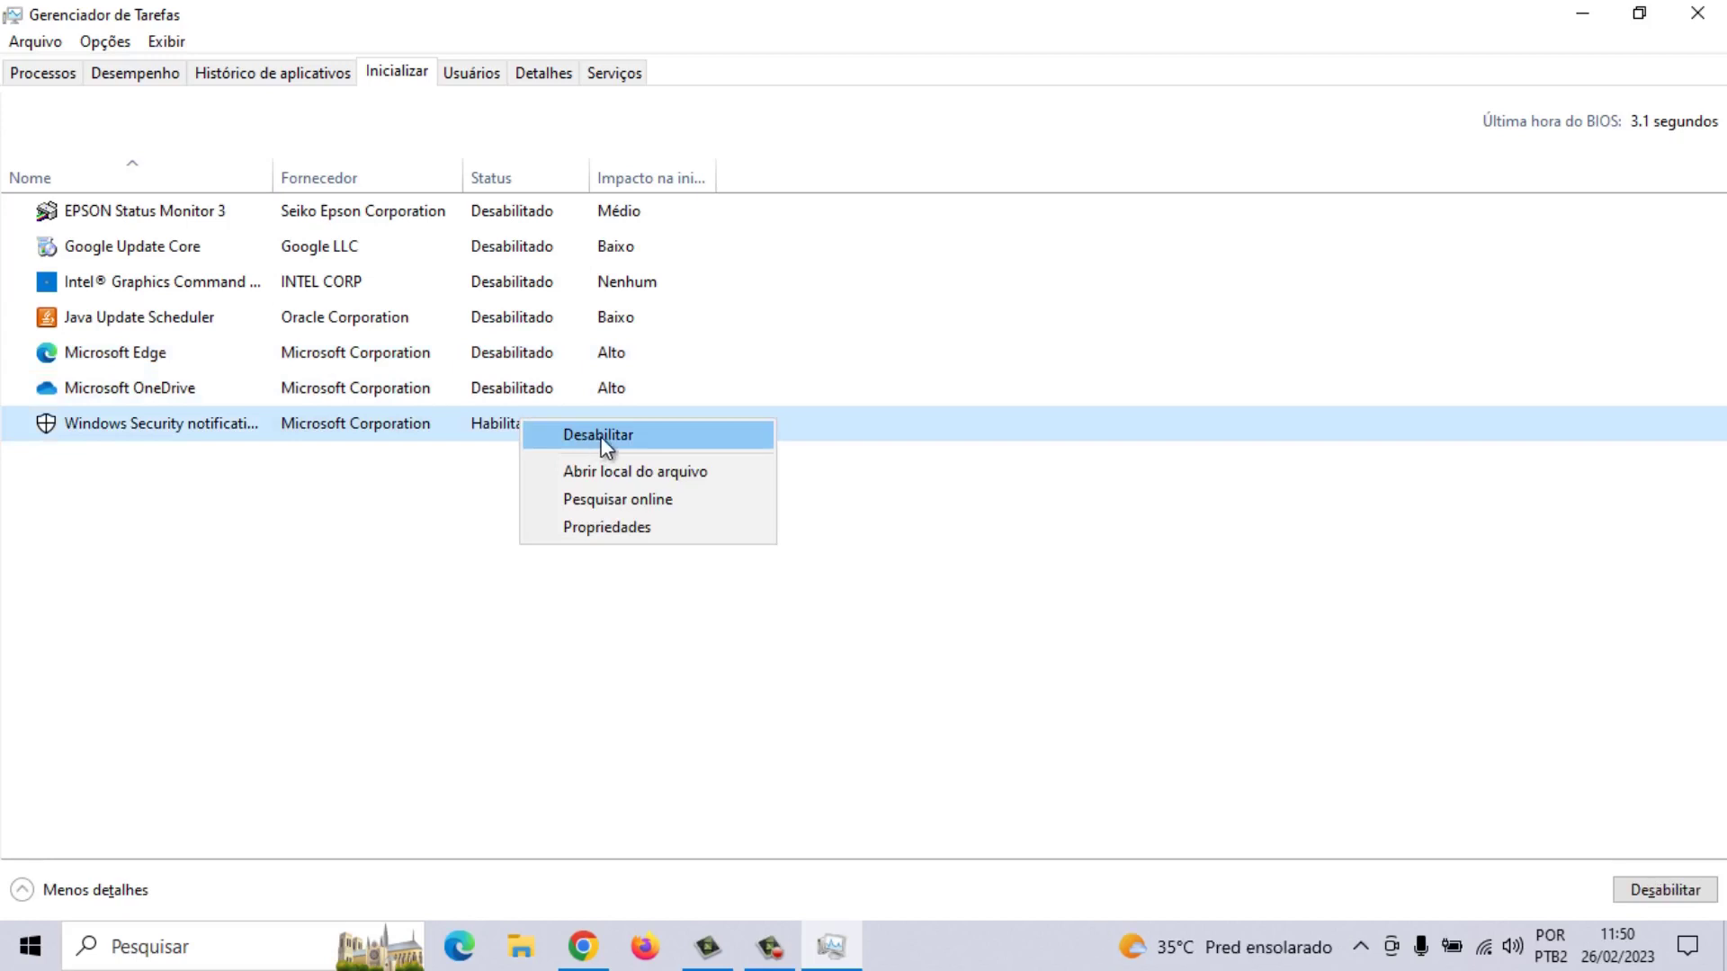
click(595, 438)
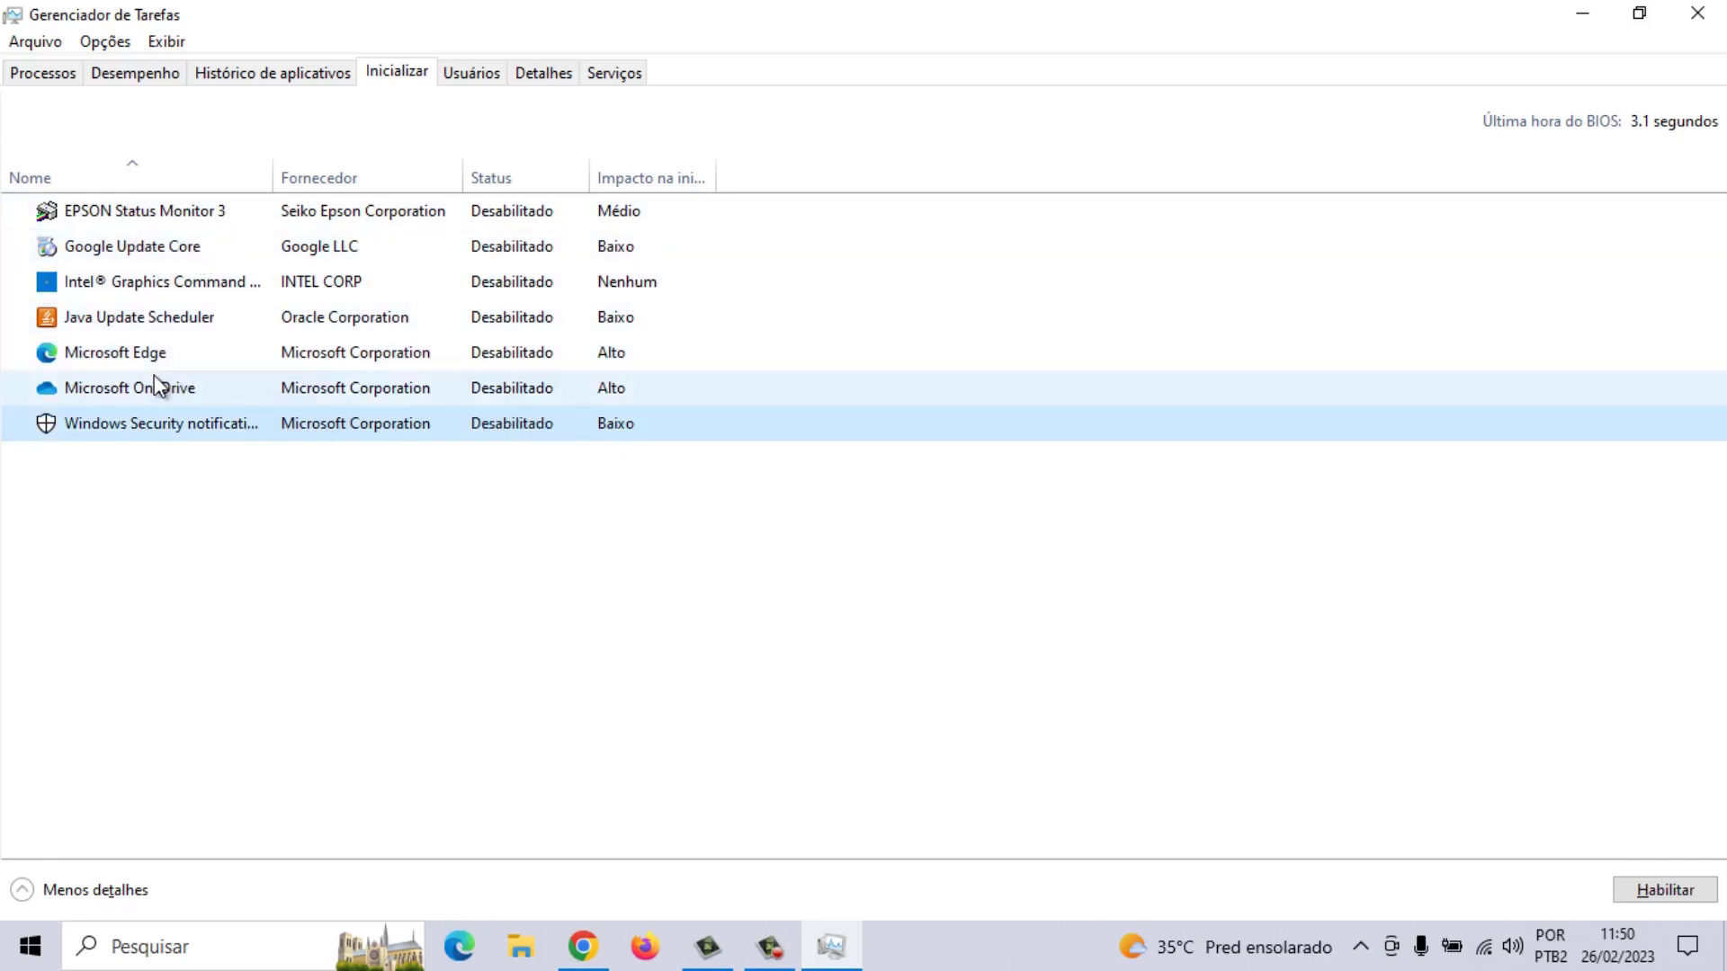
click(1708, 13)
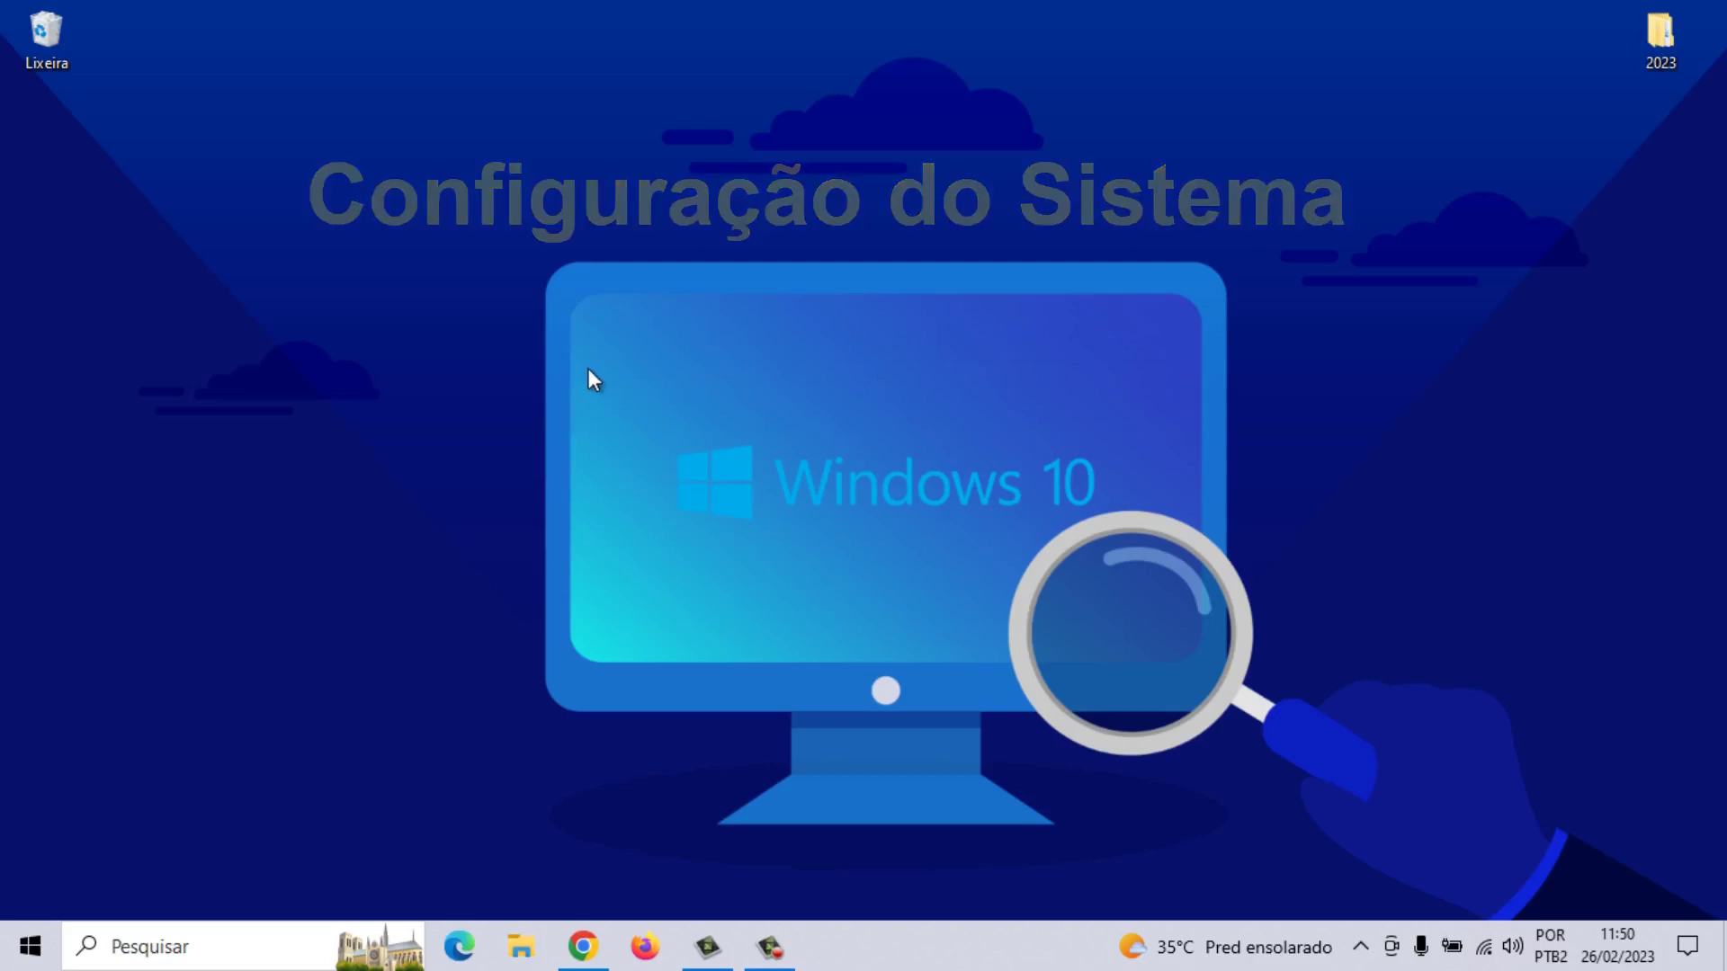
Search Windows for MSCONFIG, open System Configuration and move its window slightly aside
click(130, 952)
text(MSC)
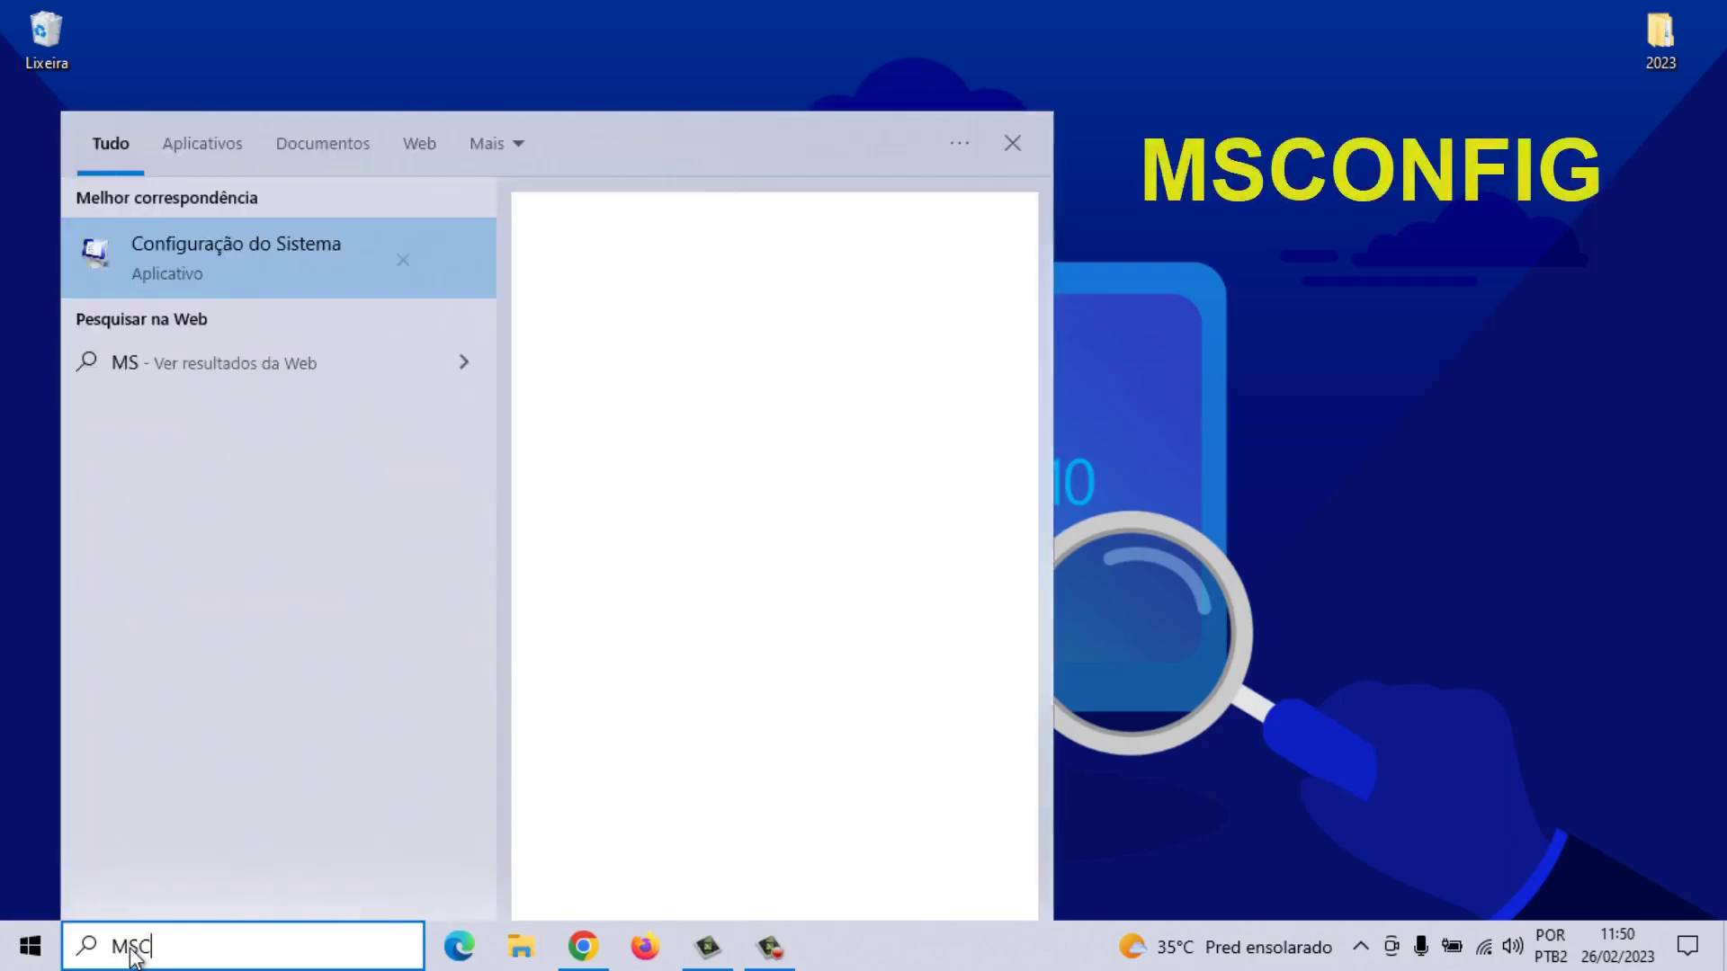
text(ONFIG)
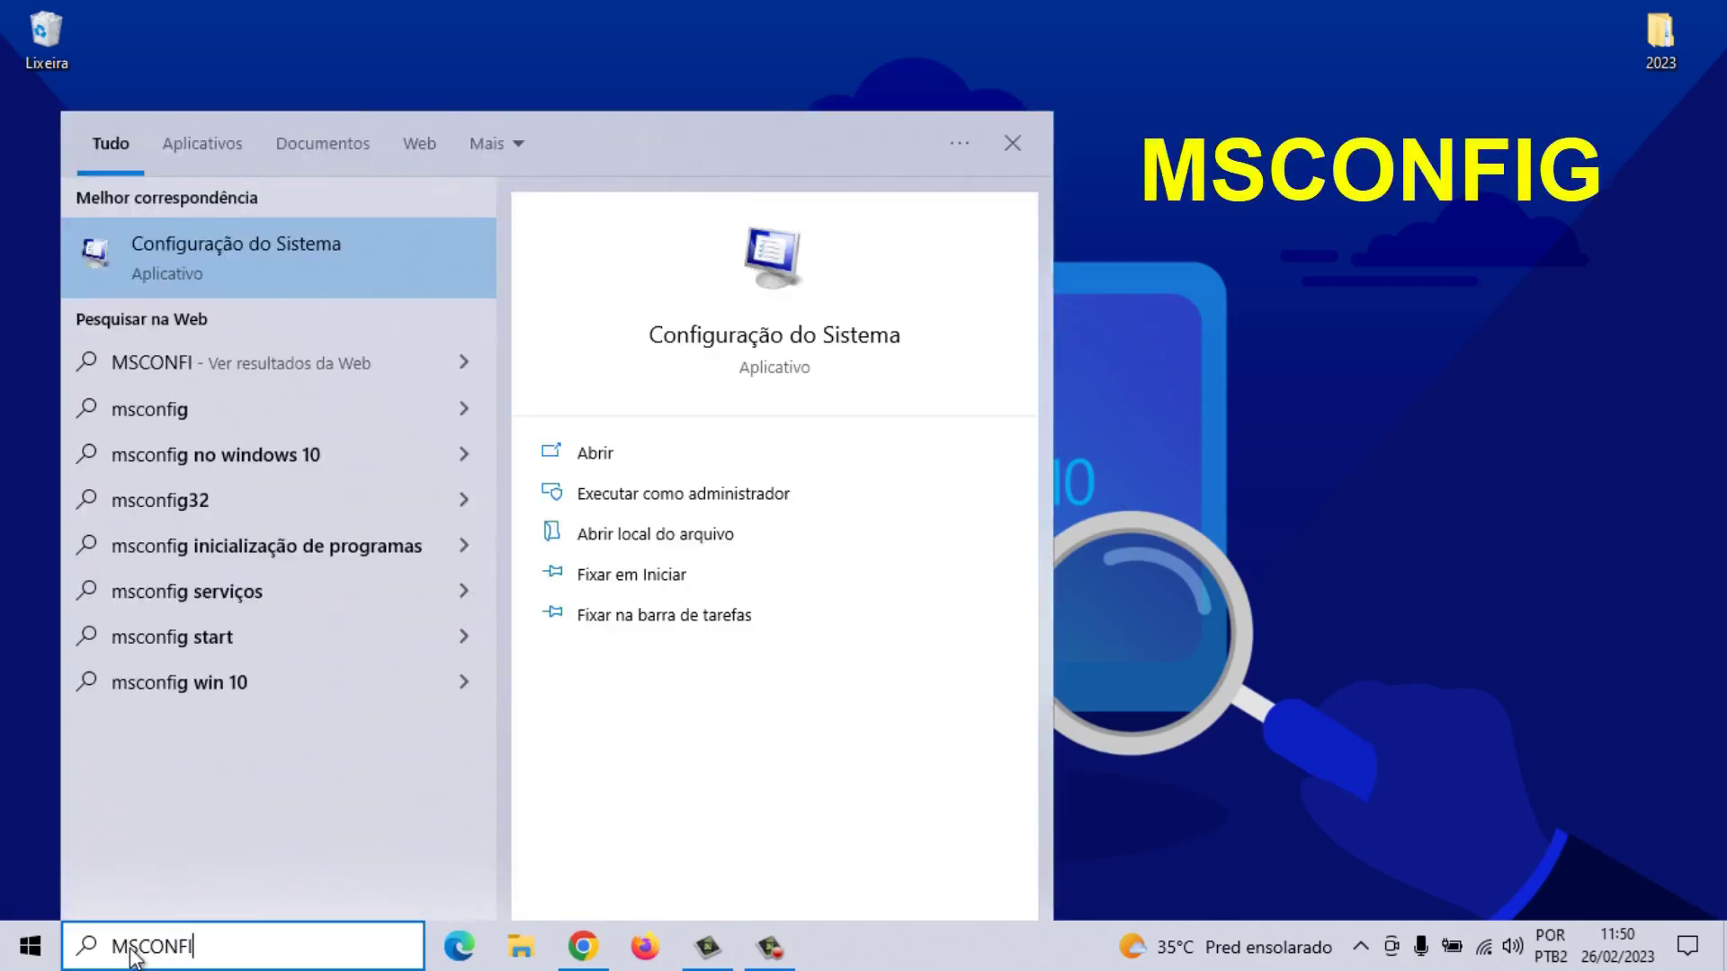
click(261, 266)
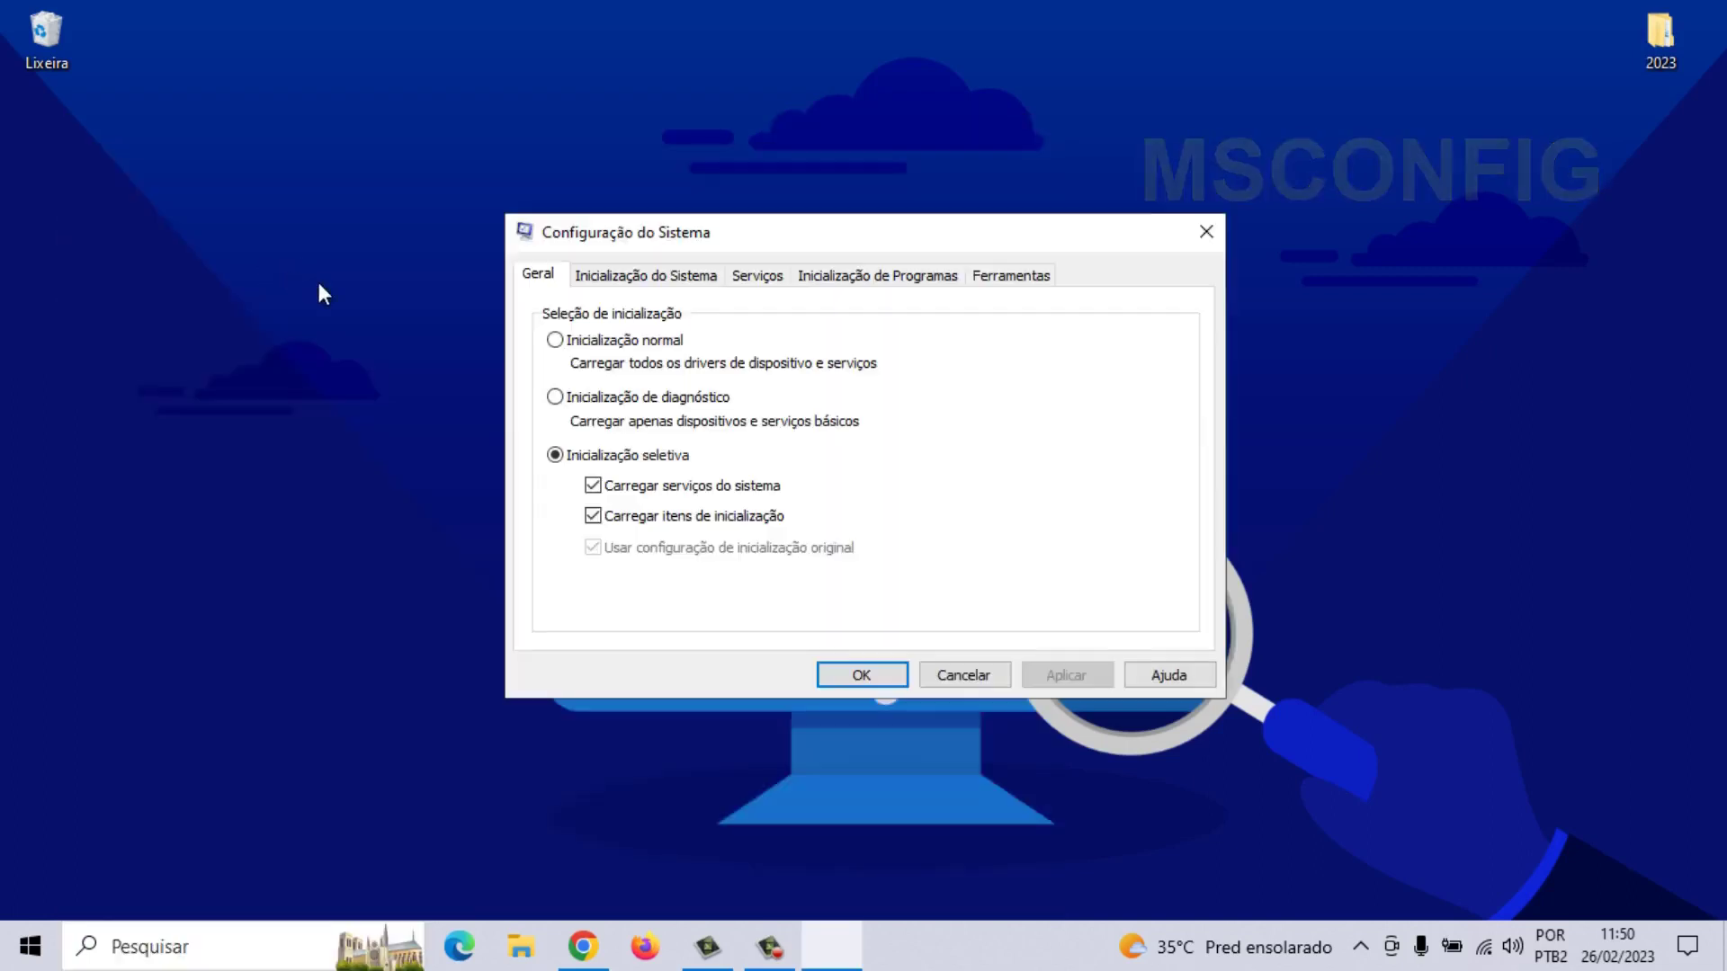
drag(891, 235, 924, 247)
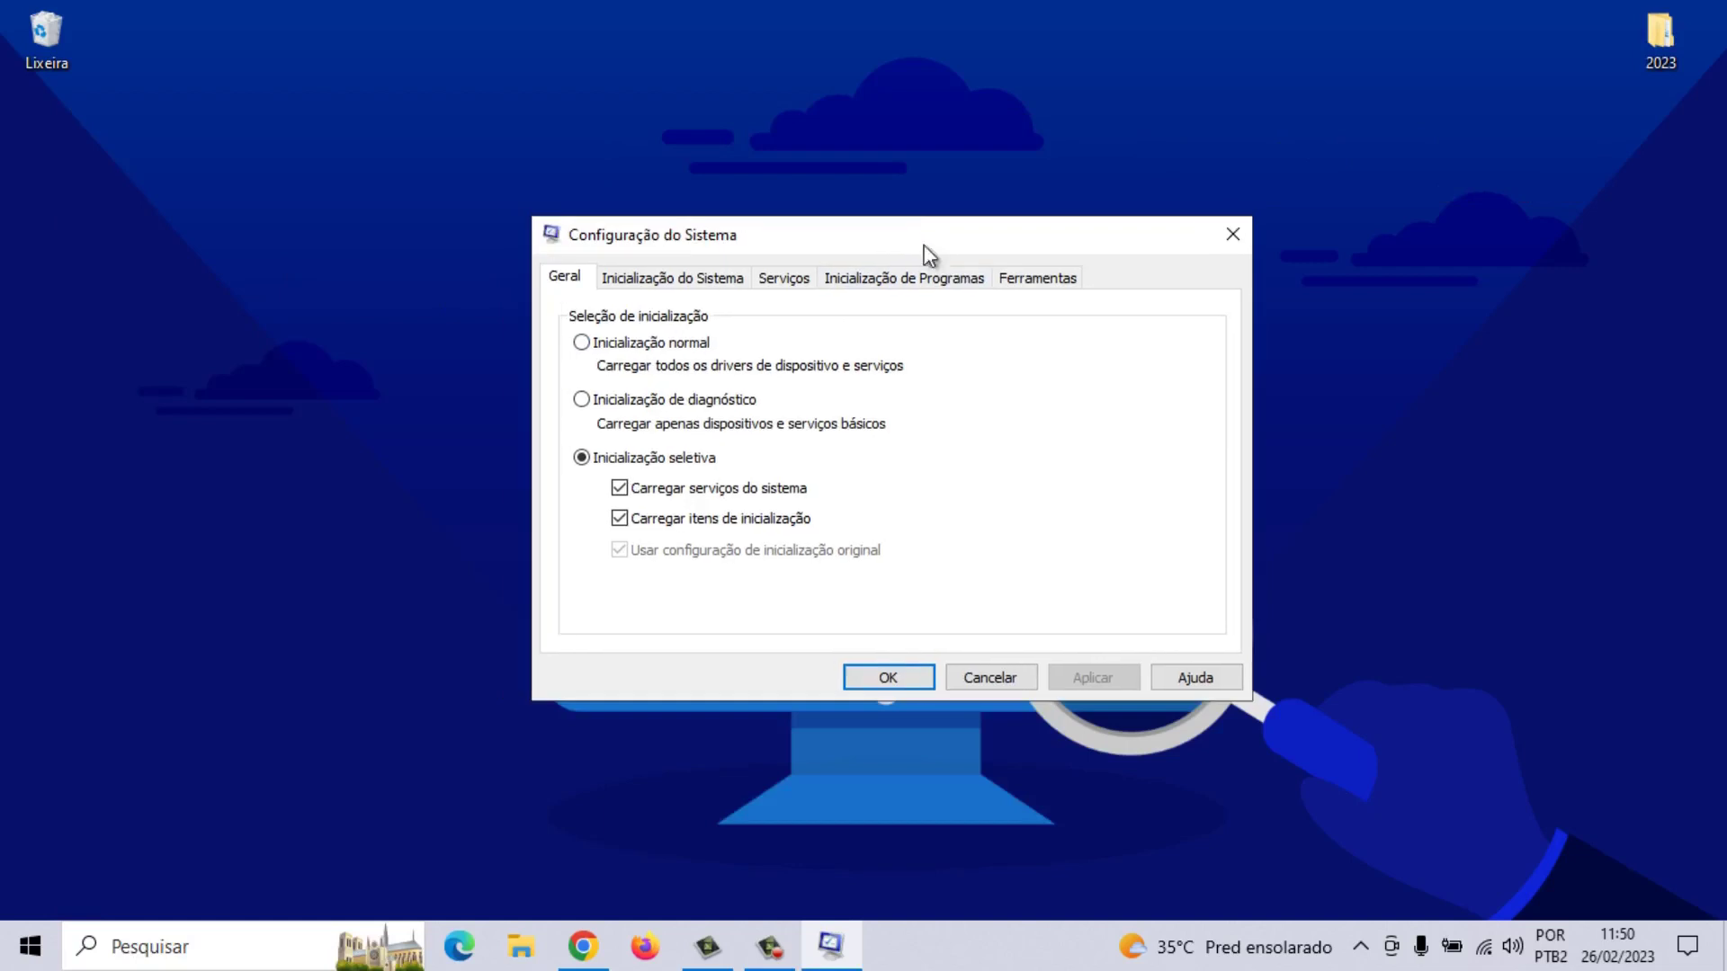
In the advanced boot options, set 4 processors, enable PCI lock, set maximum memory to 8192 and accept
click(690, 284)
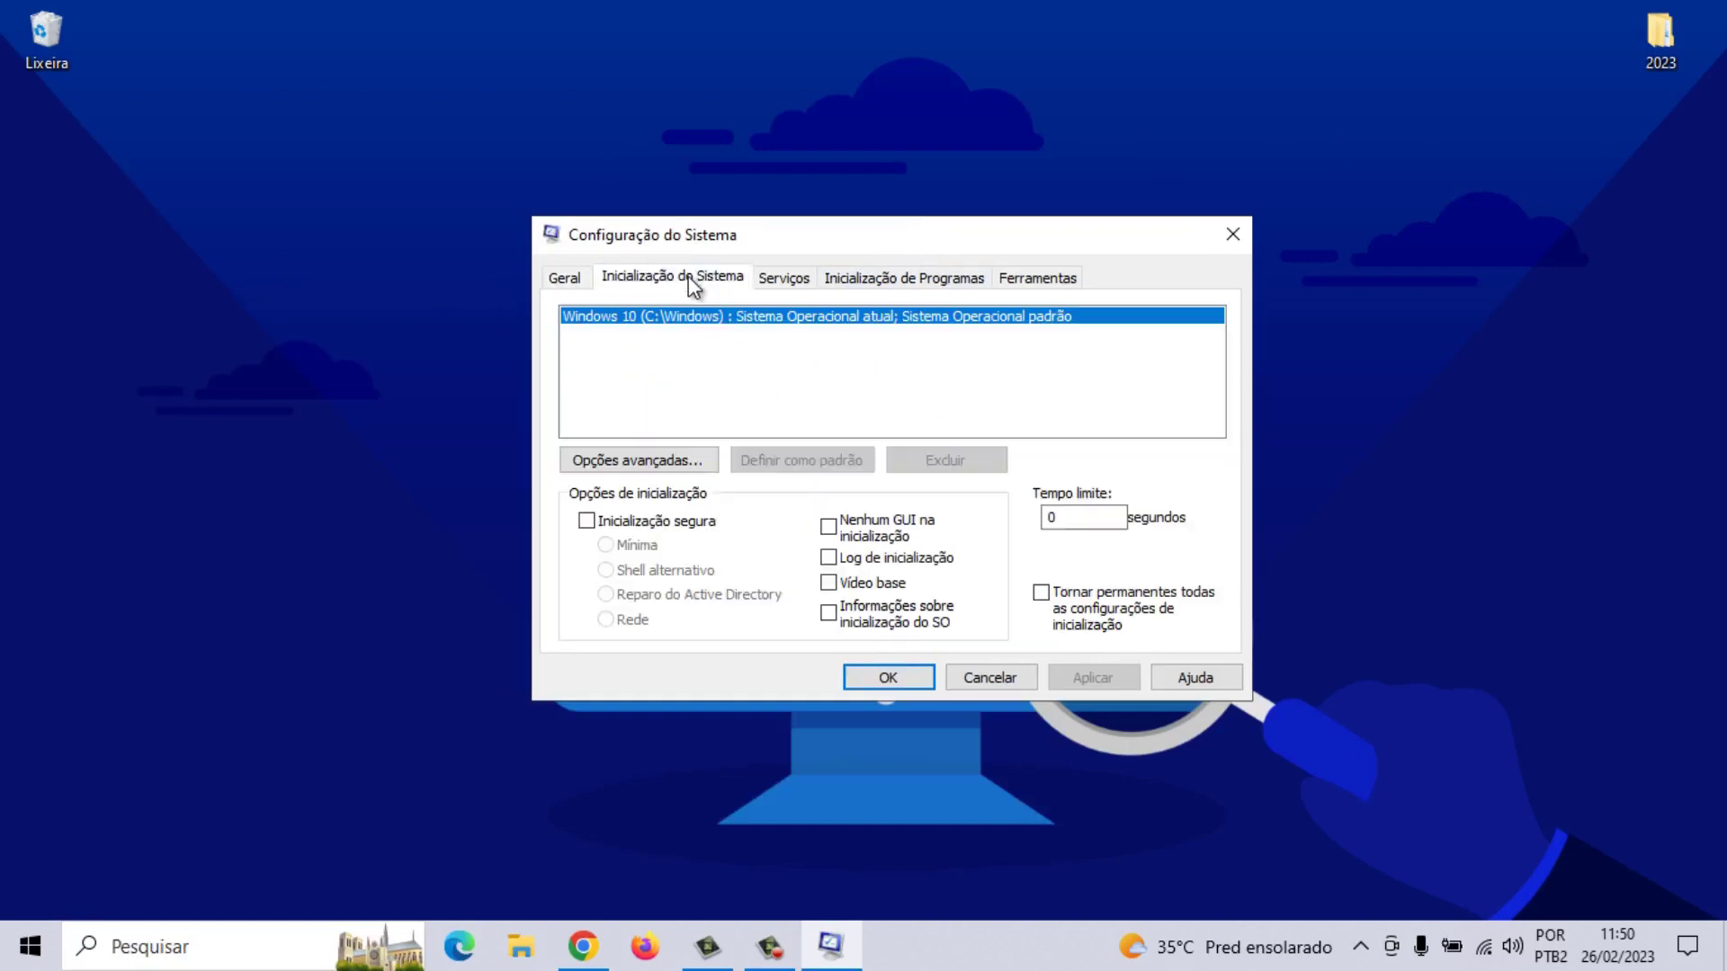
click(633, 460)
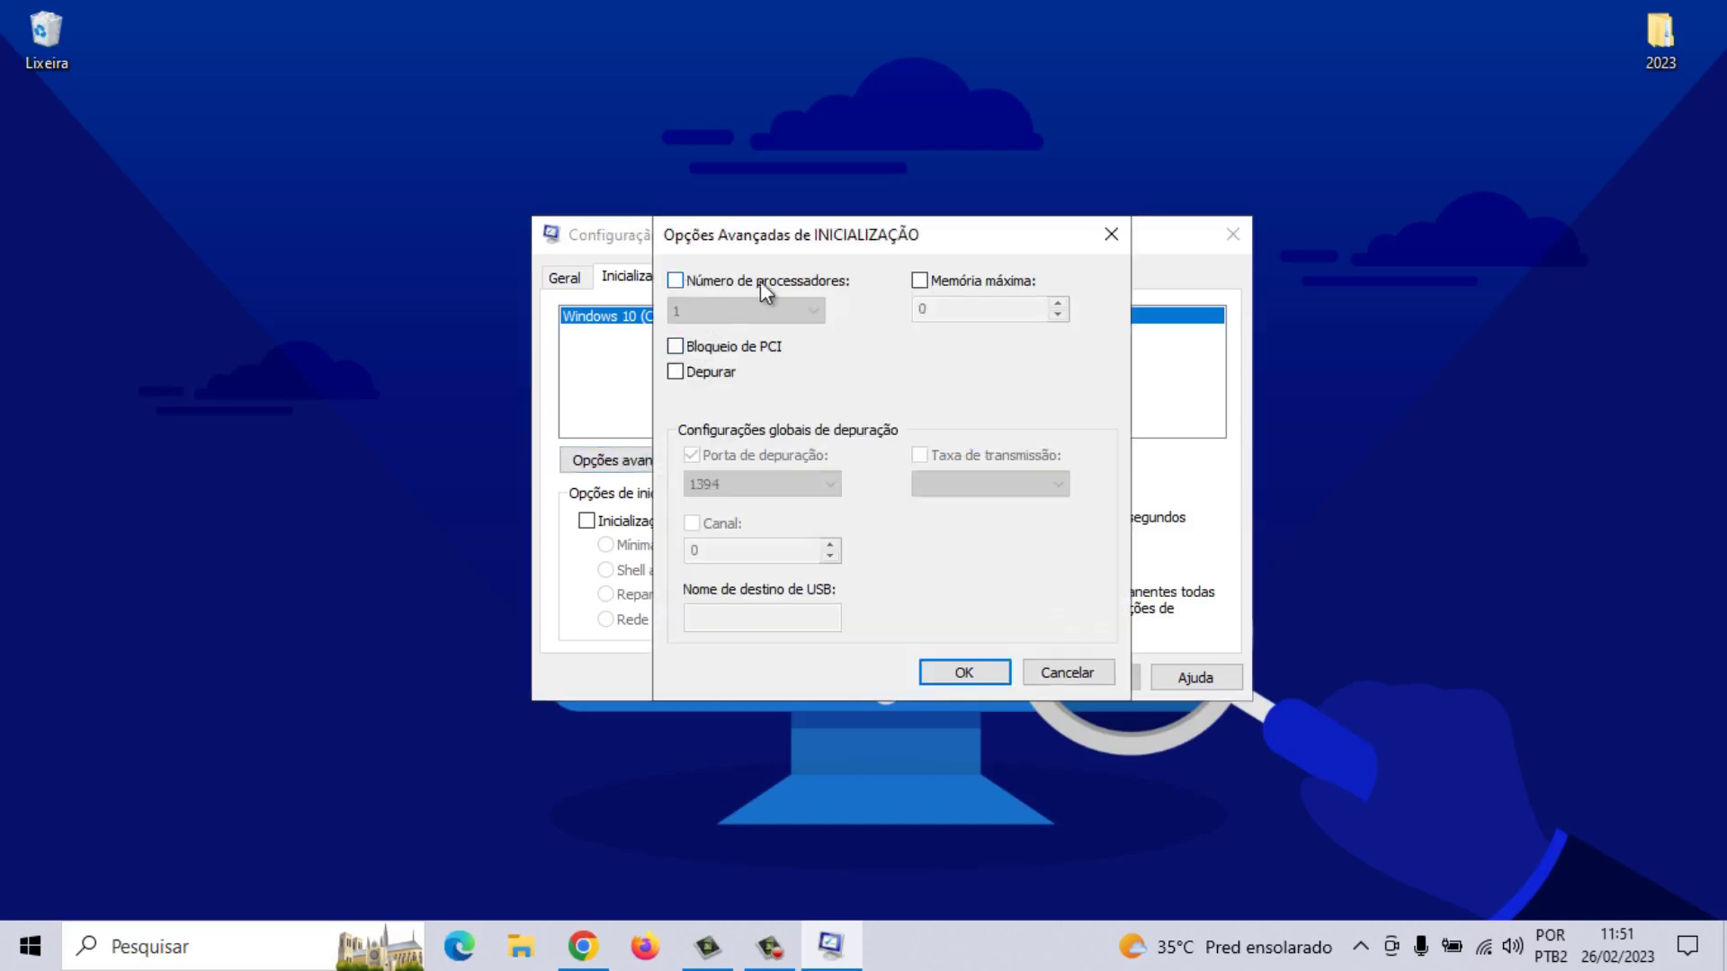
click(680, 279)
click(801, 314)
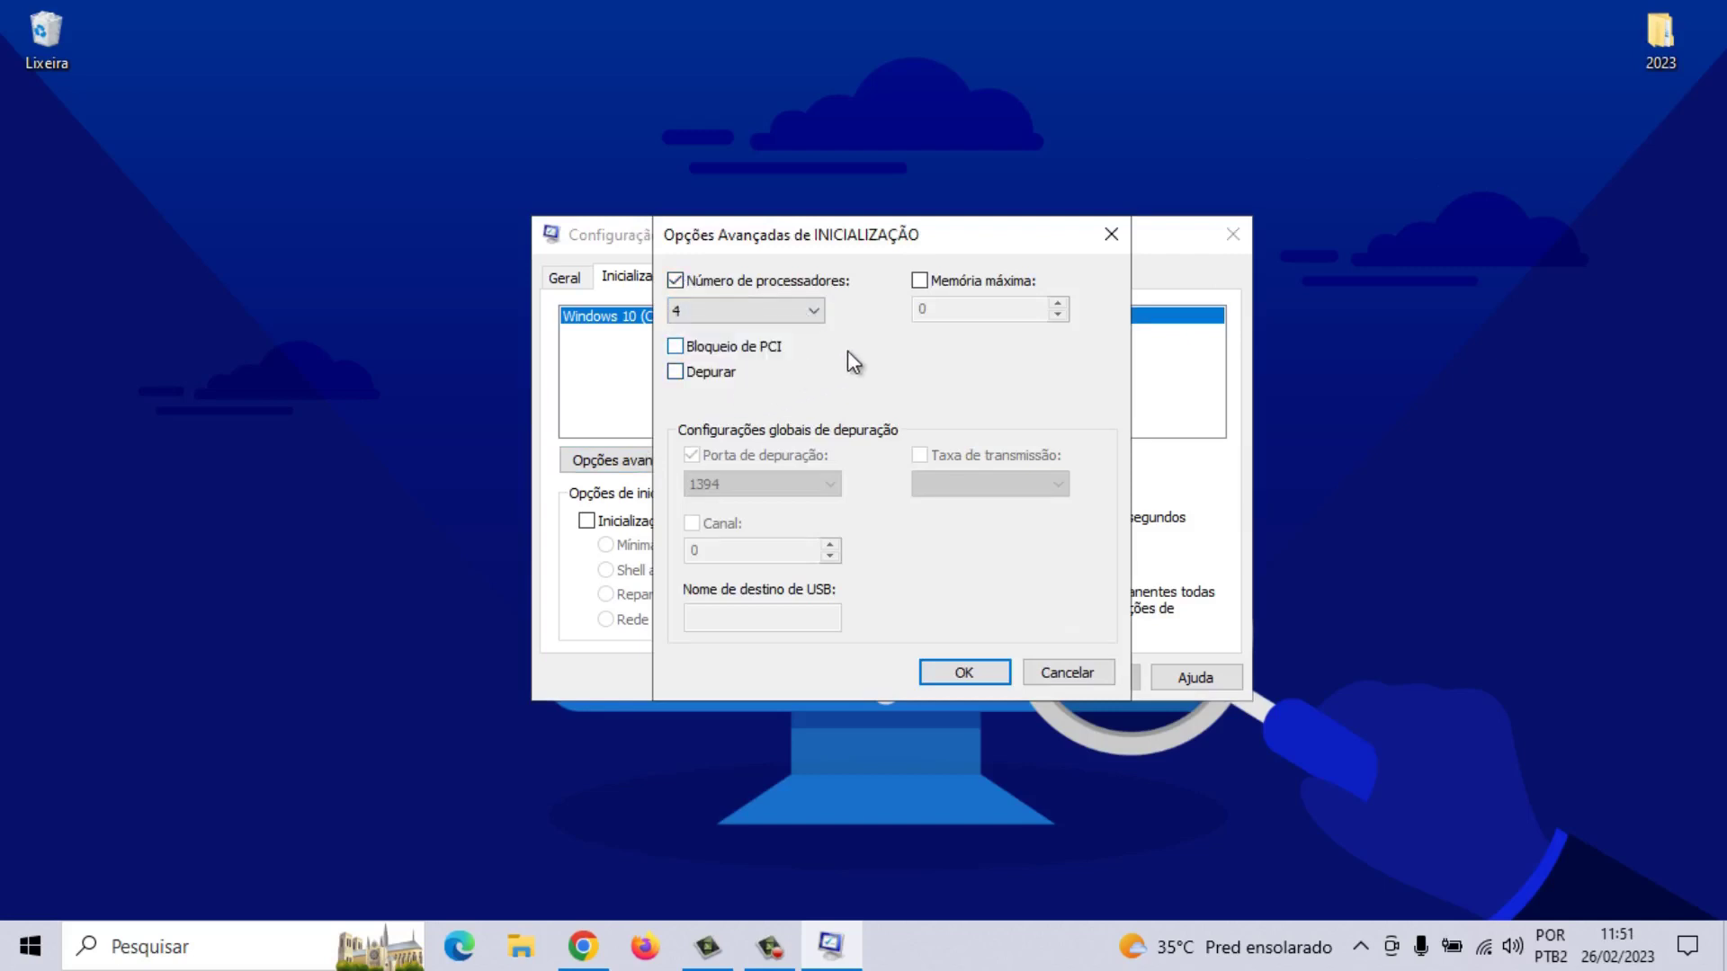
click(745, 310)
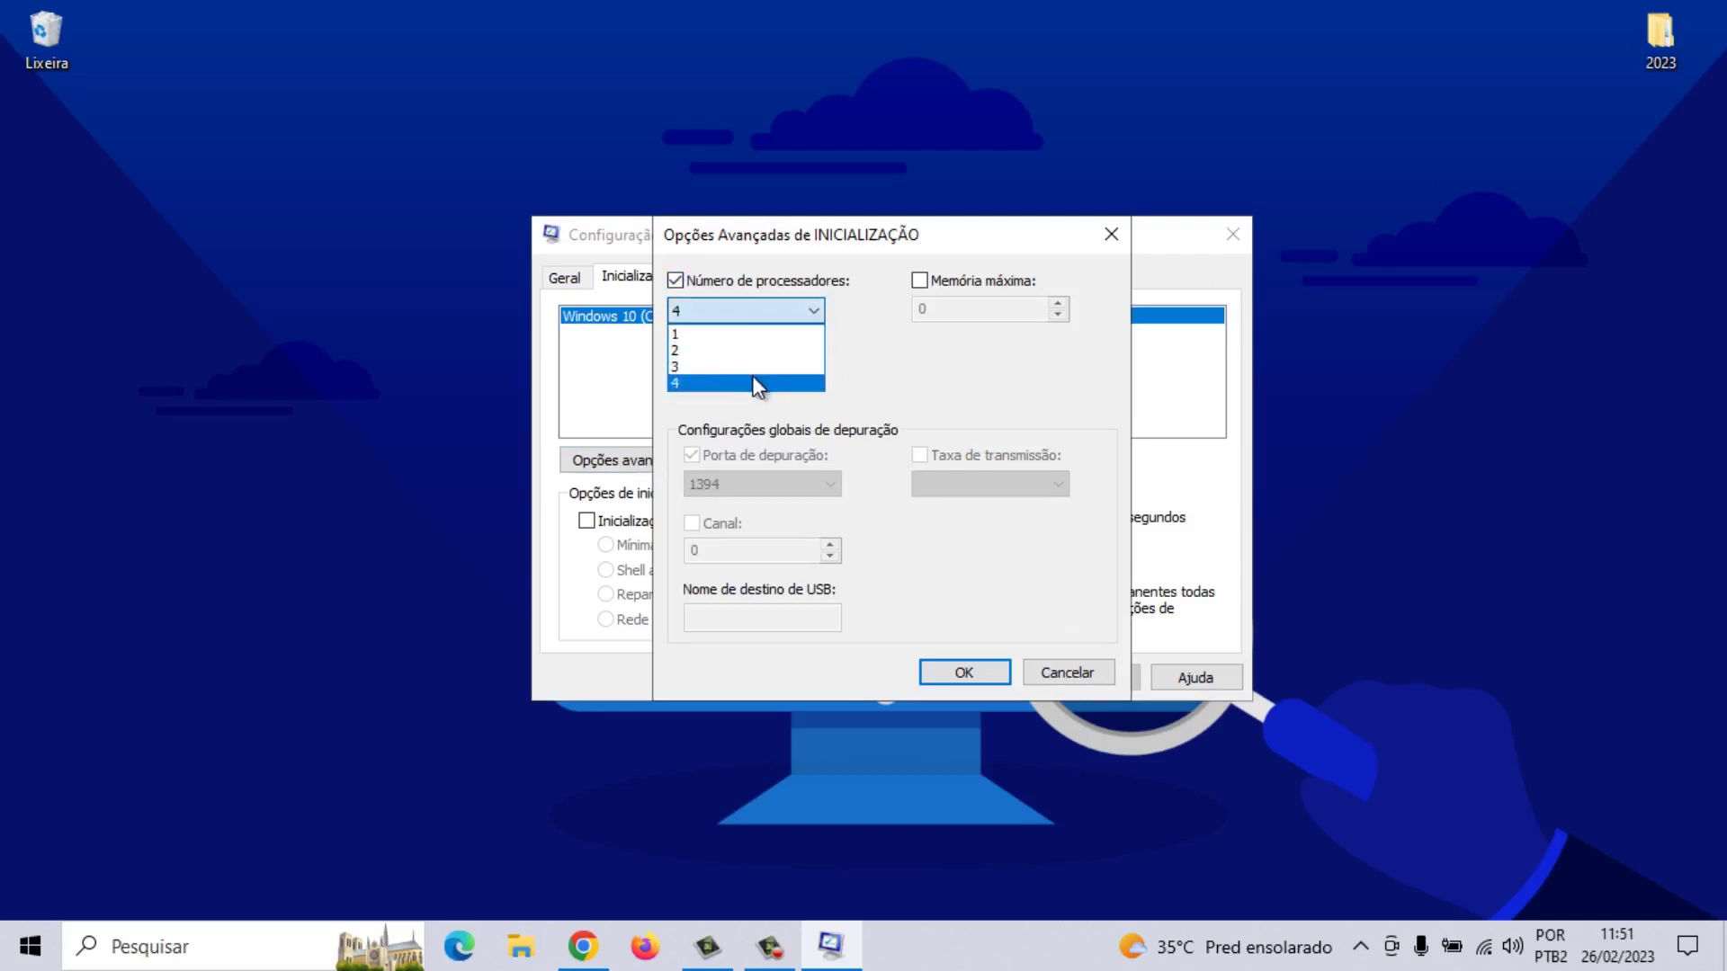
click(784, 383)
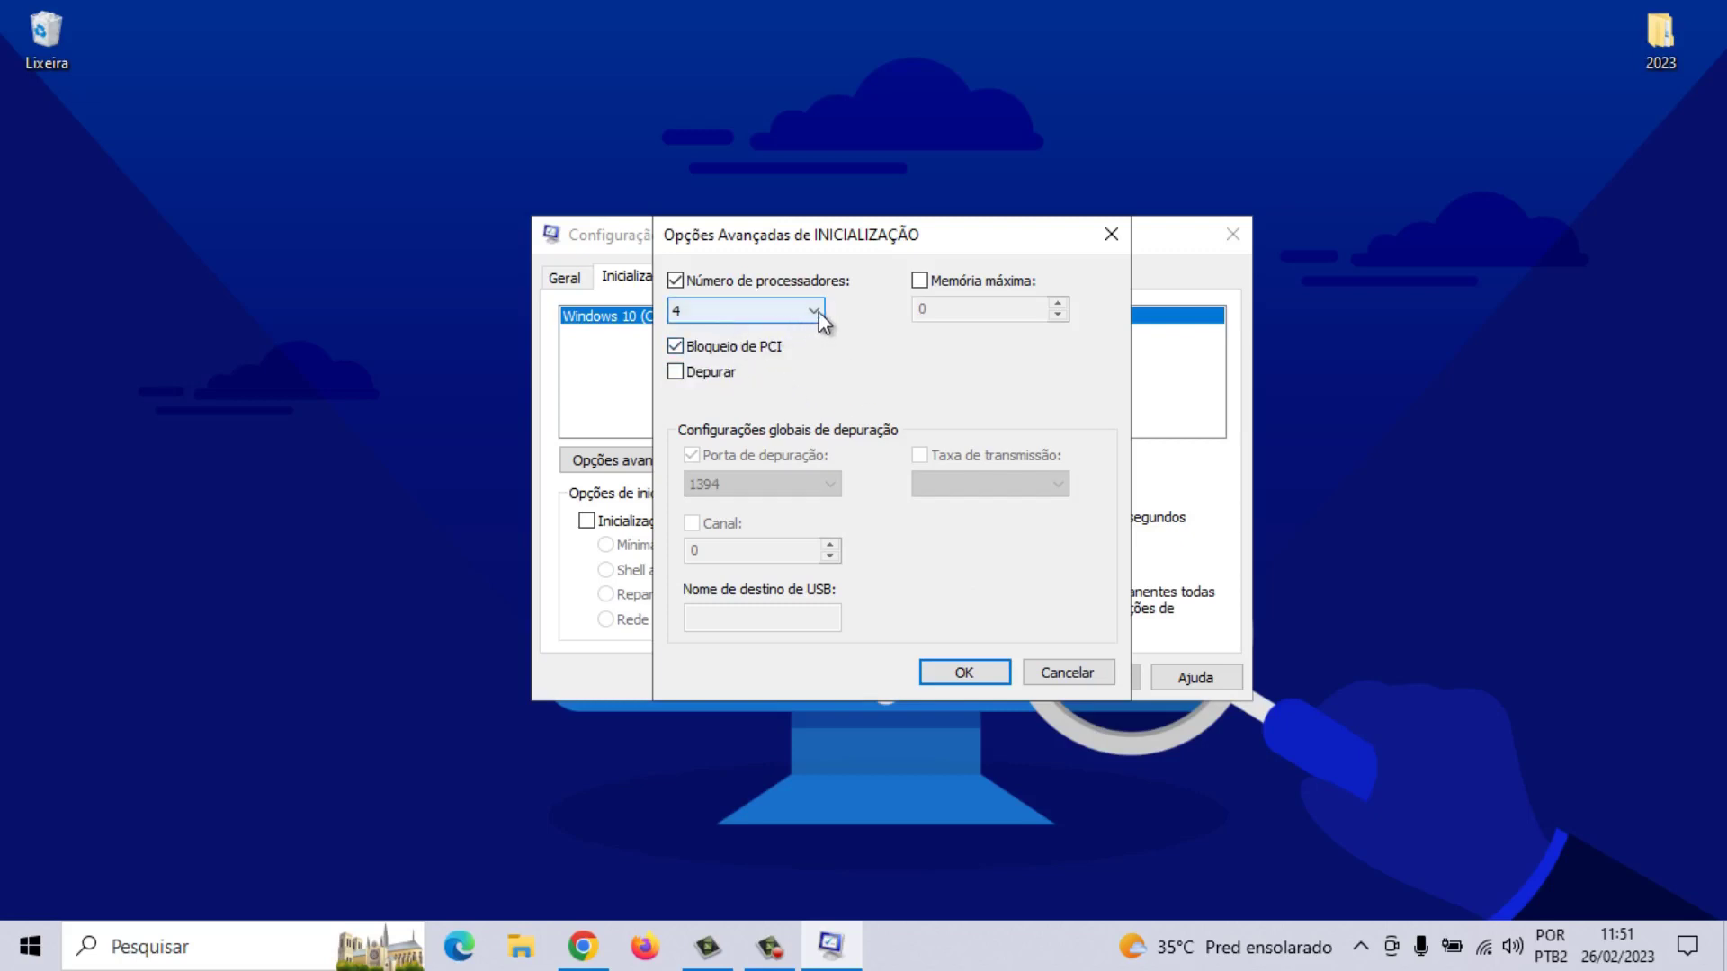
click(818, 311)
click(779, 376)
click(926, 278)
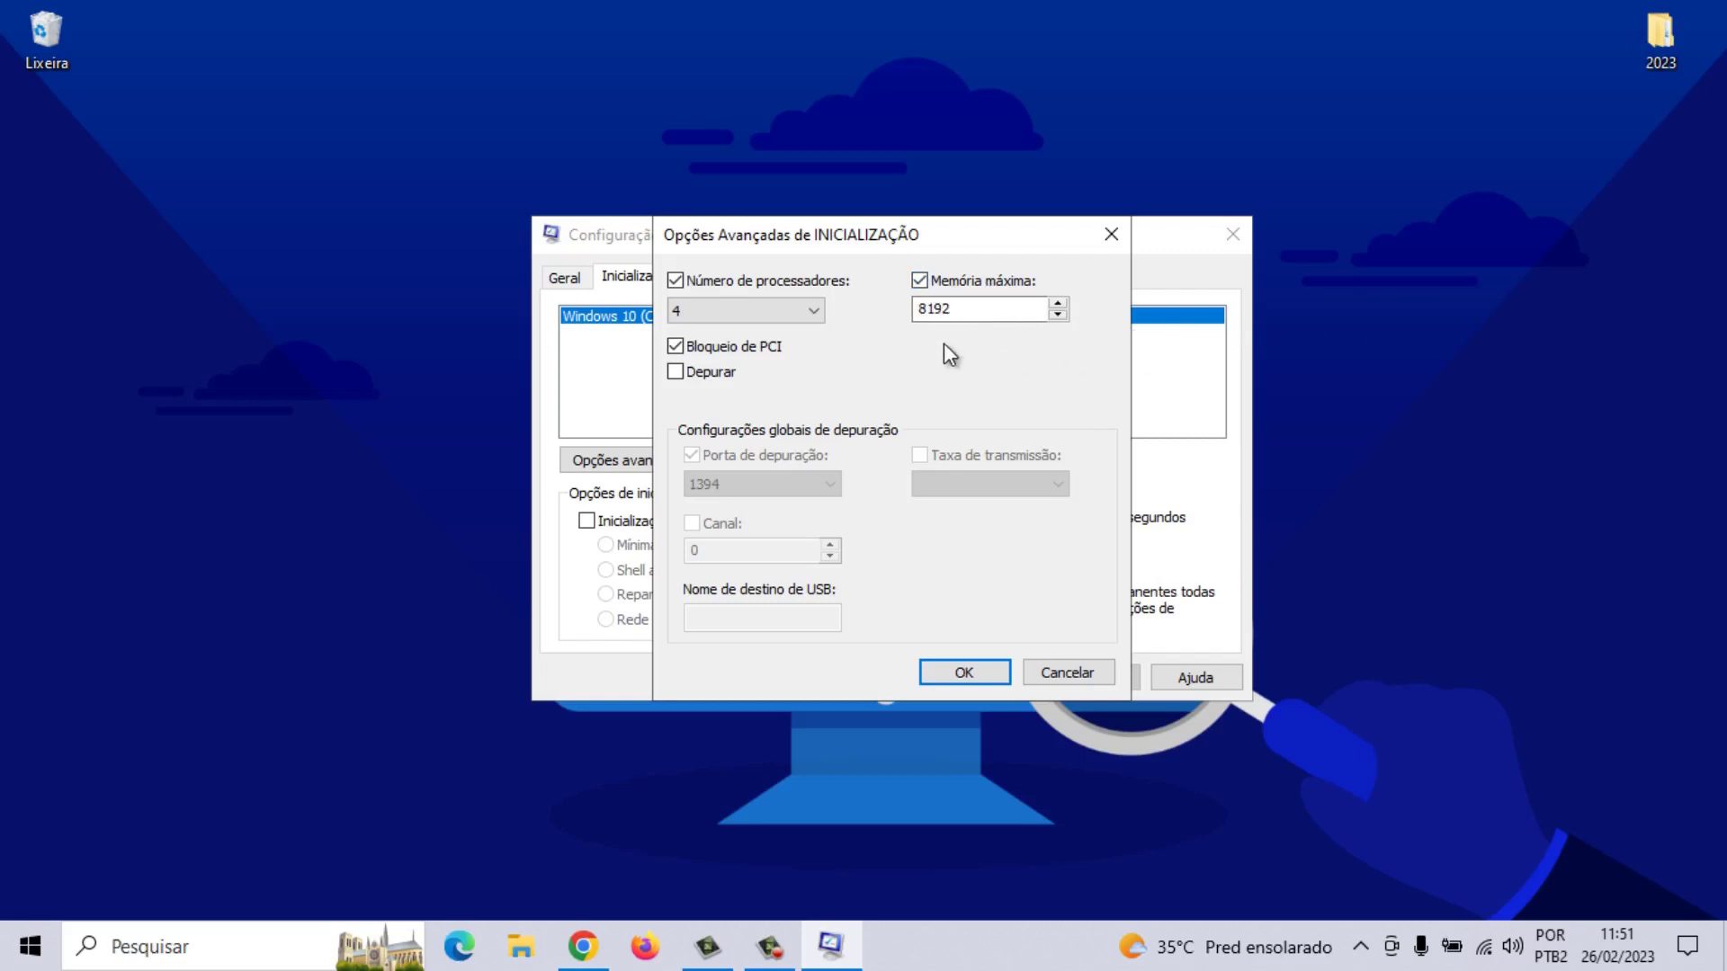
click(975, 673)
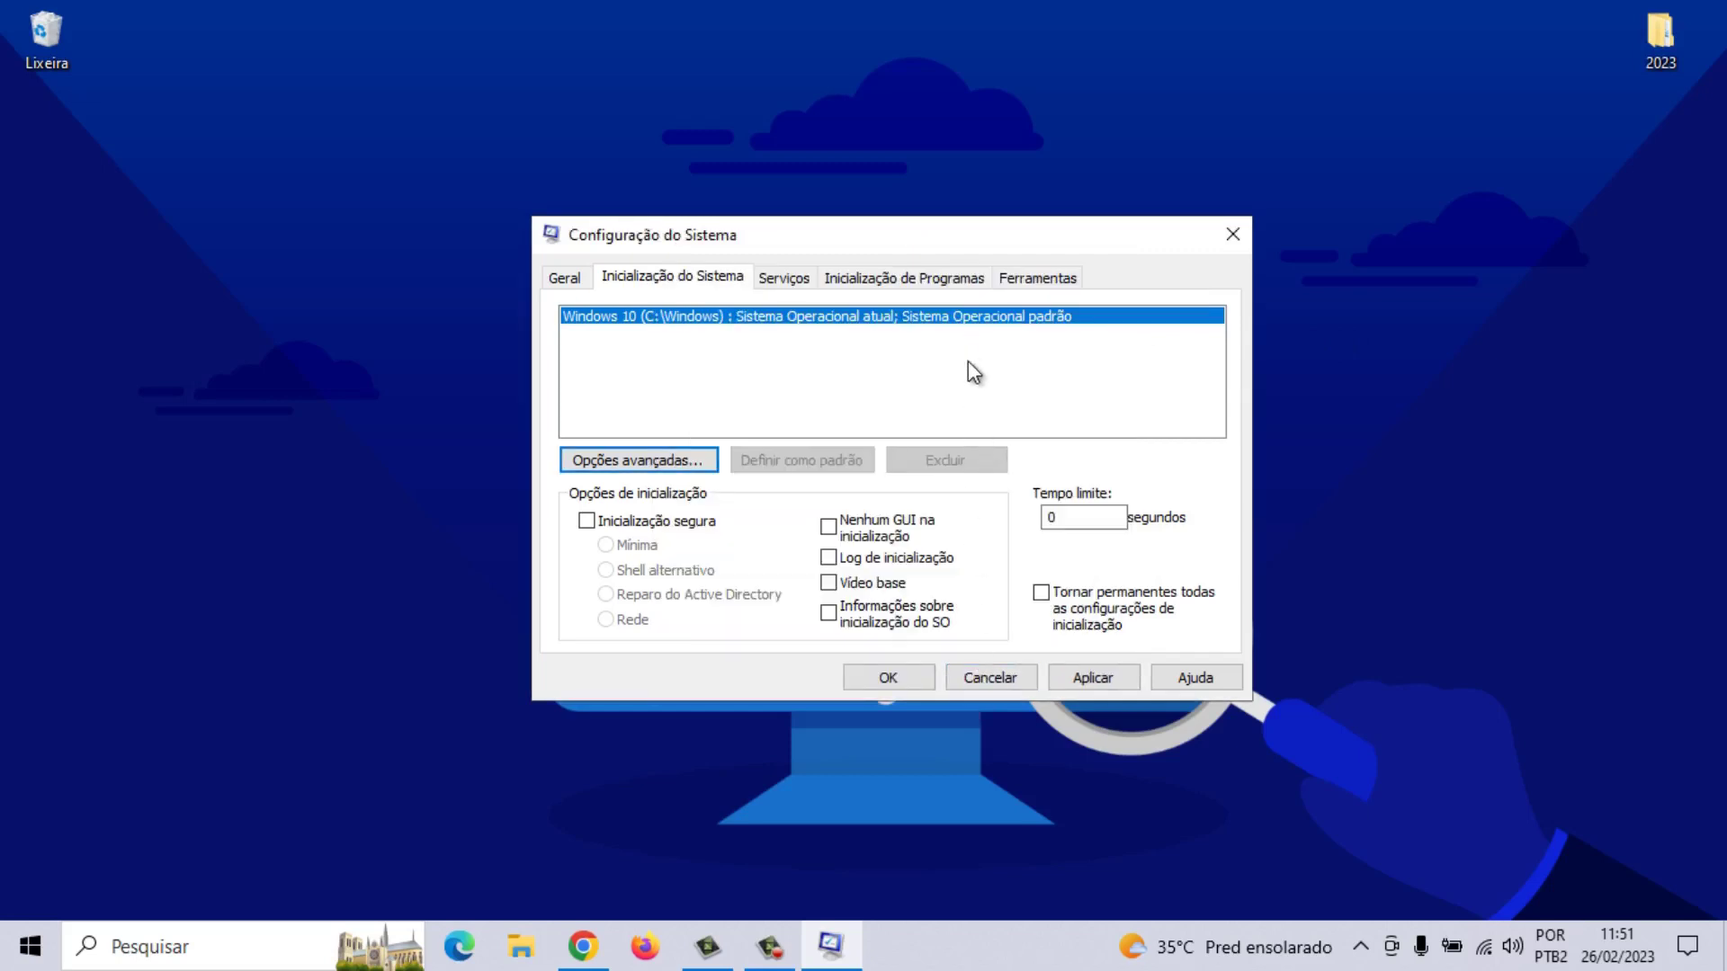
Hide all Microsoft services in the services list, and look at the program startup and tools sections
click(786, 278)
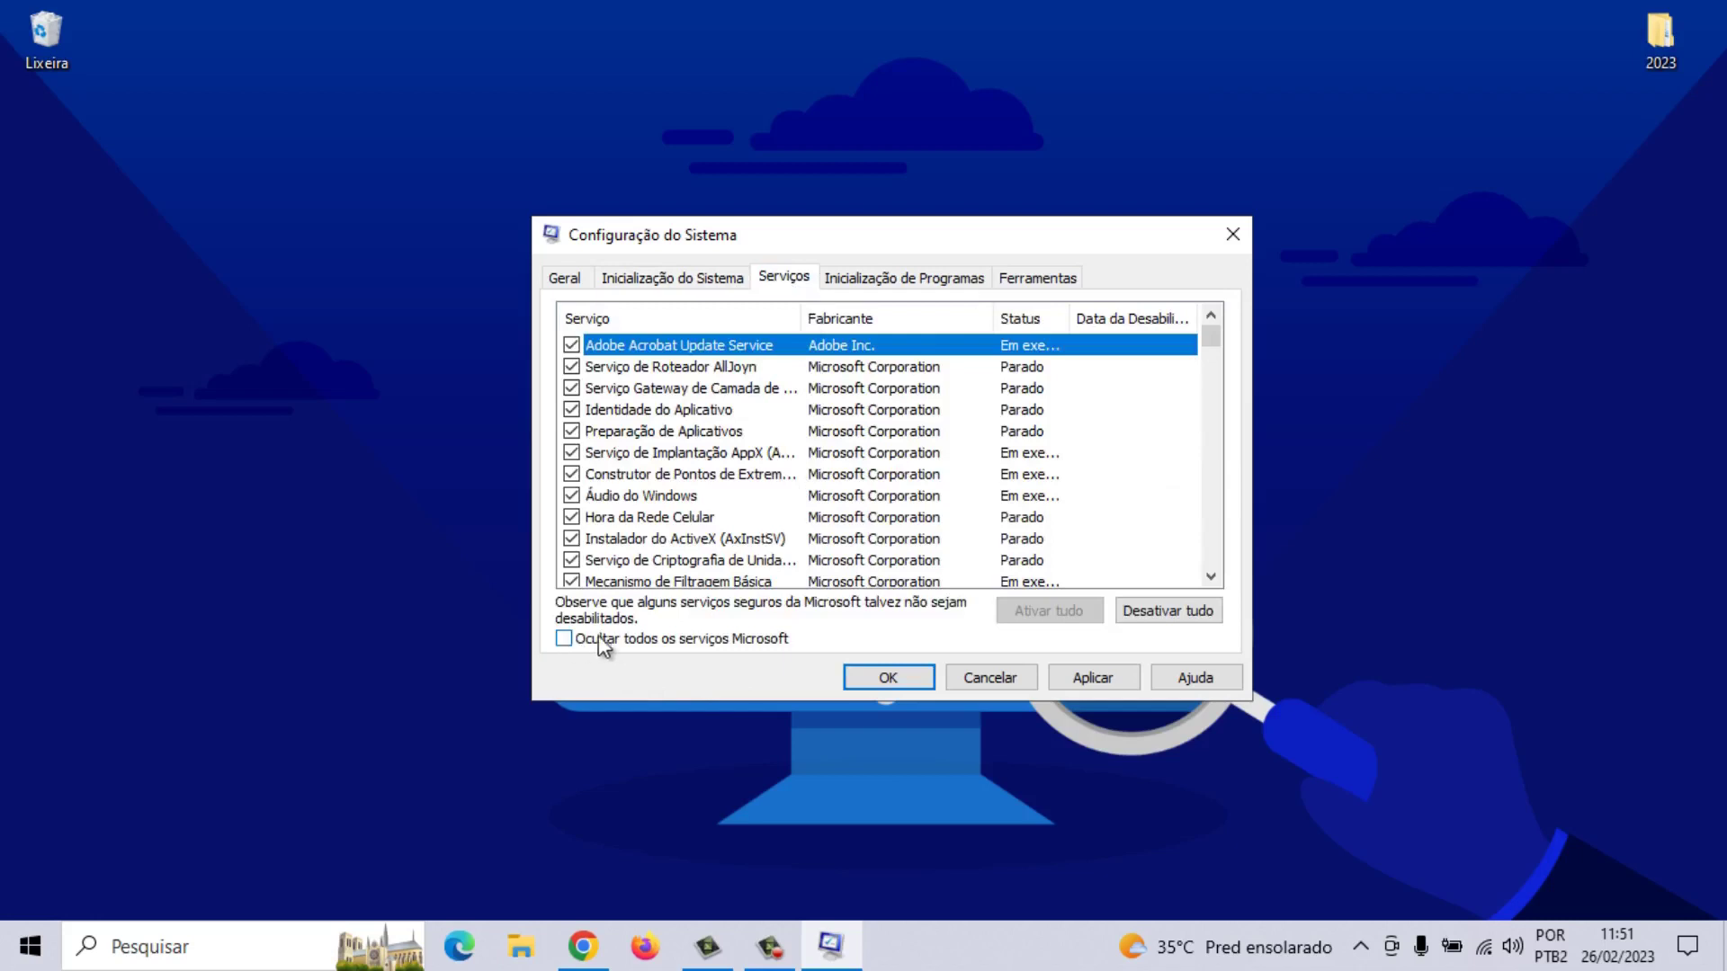
click(566, 639)
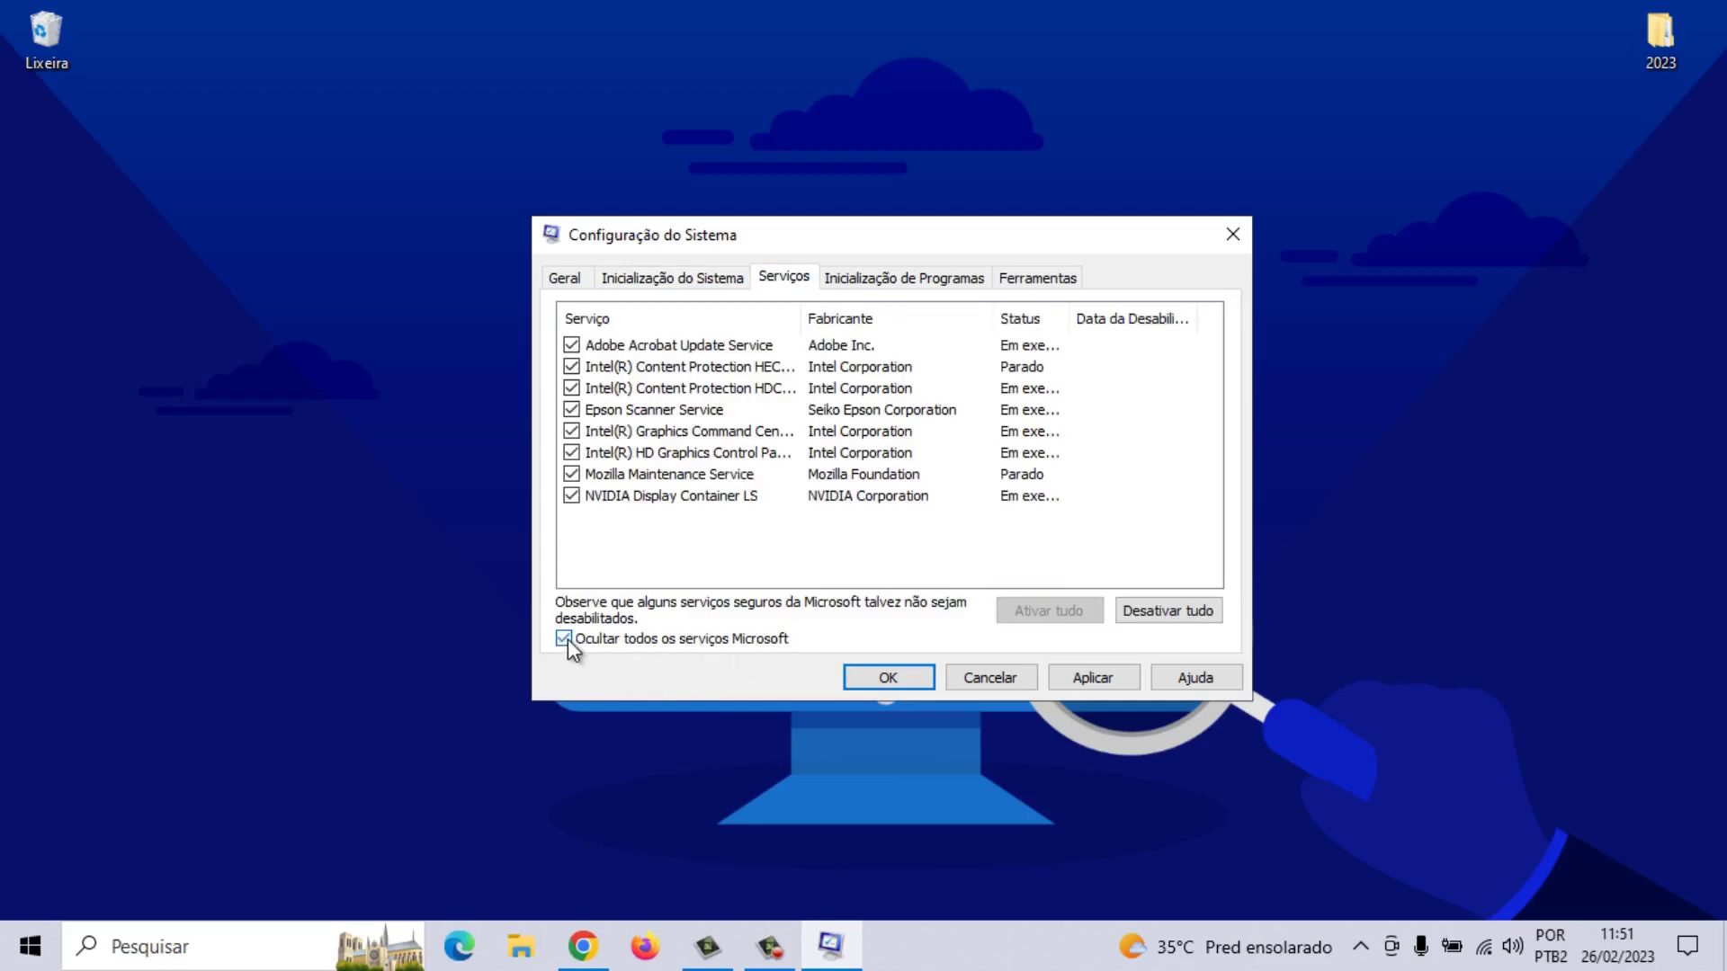
click(903, 277)
click(1034, 279)
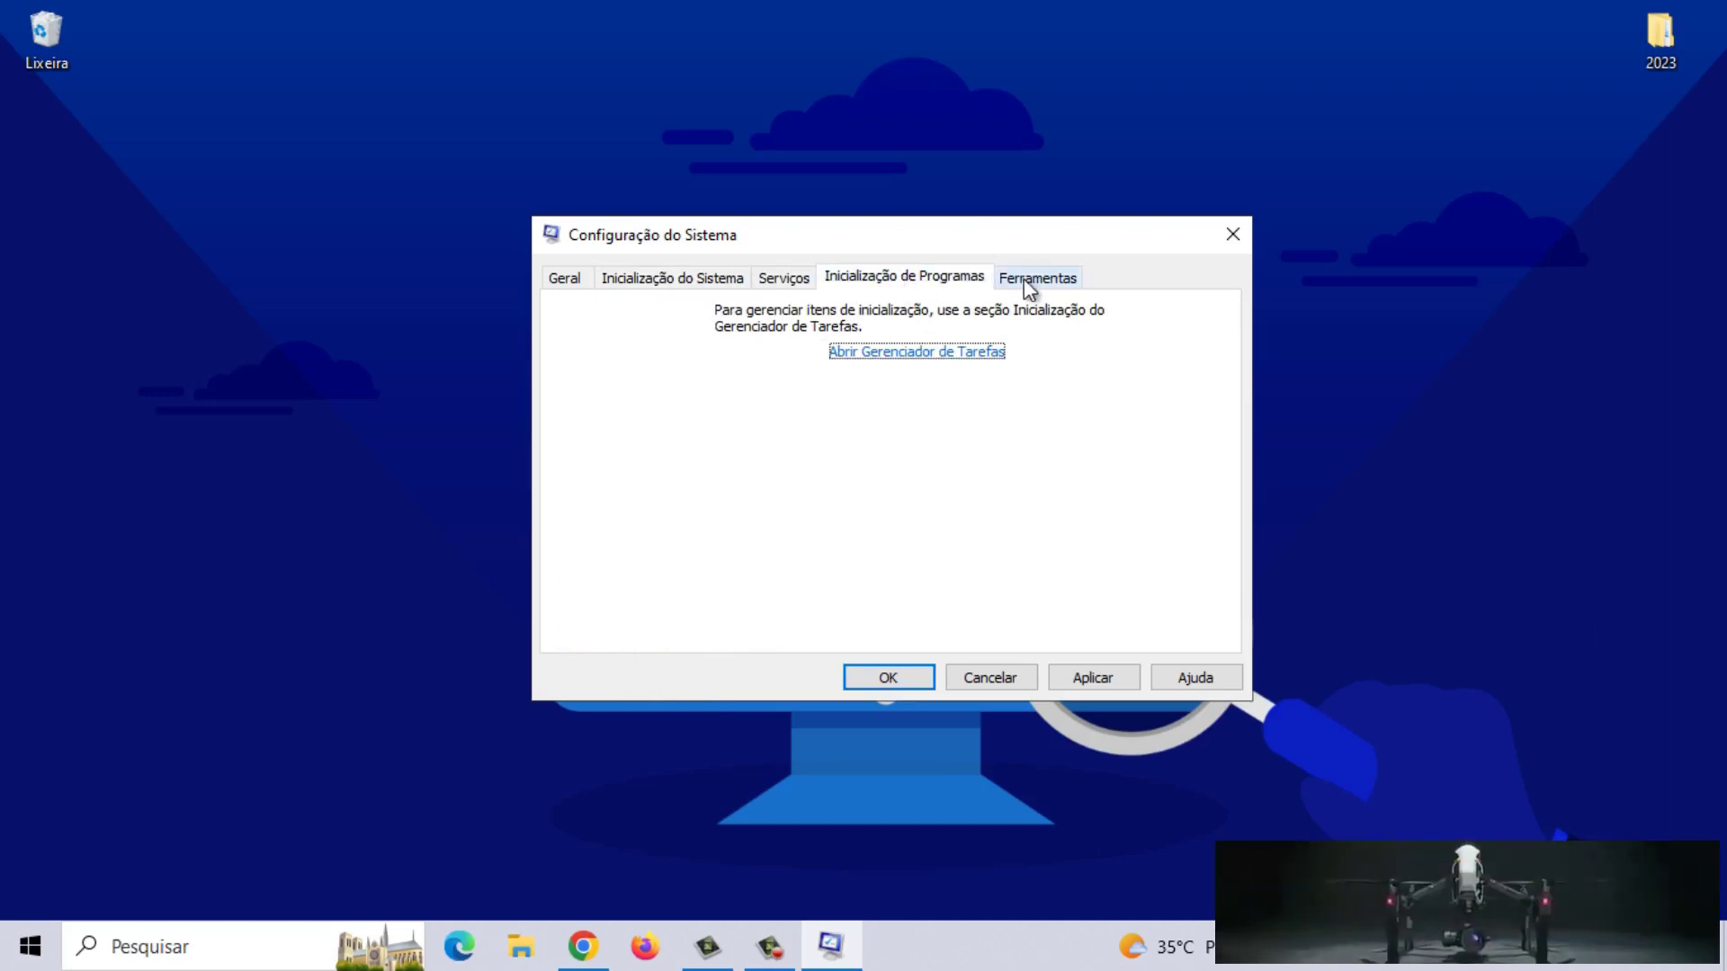
Apply the System Configuration changes and exit without restarting the computer
click(1093, 678)
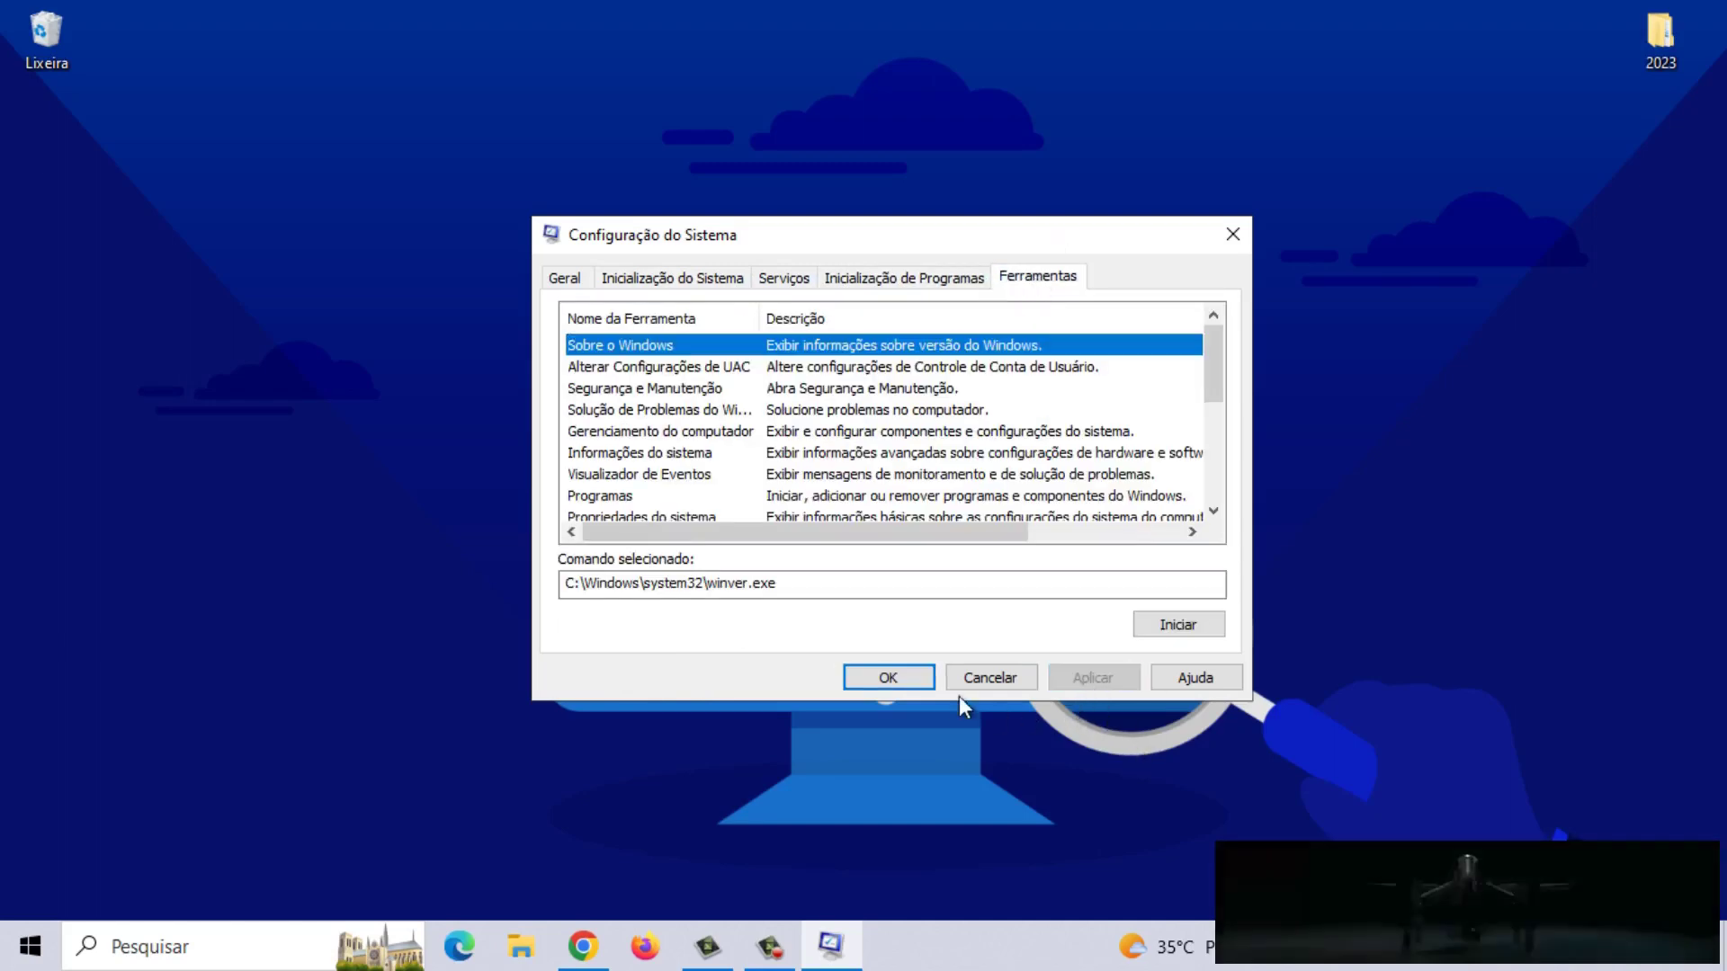
click(913, 682)
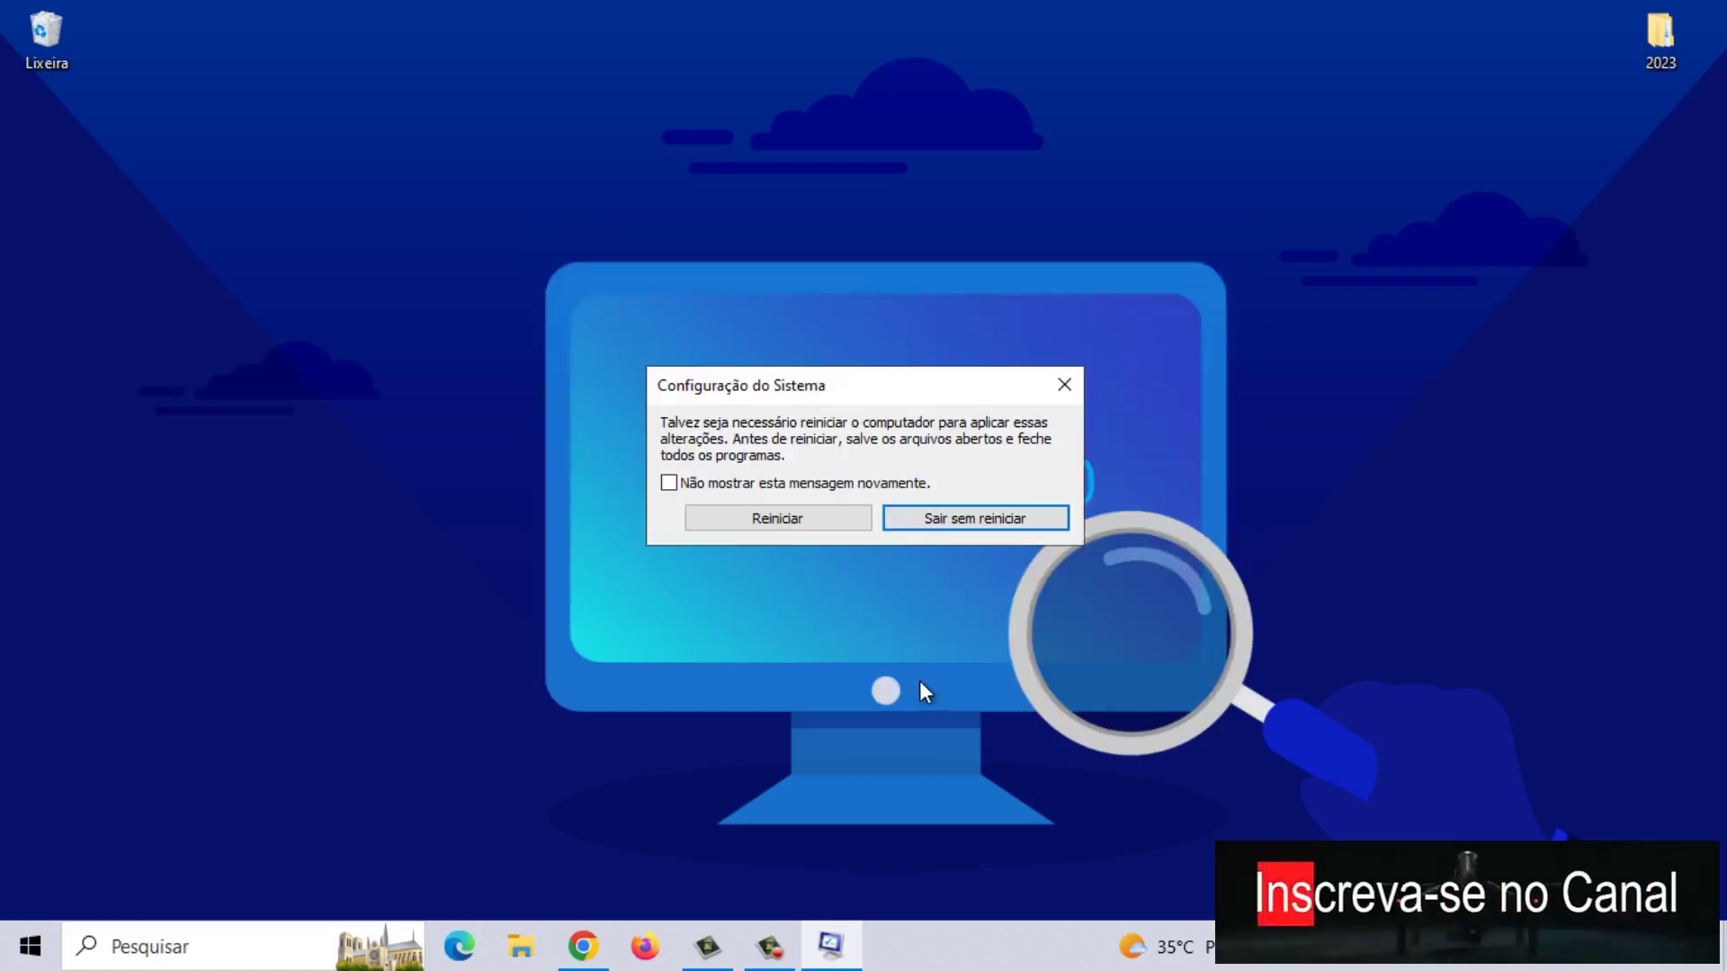
click(973, 522)
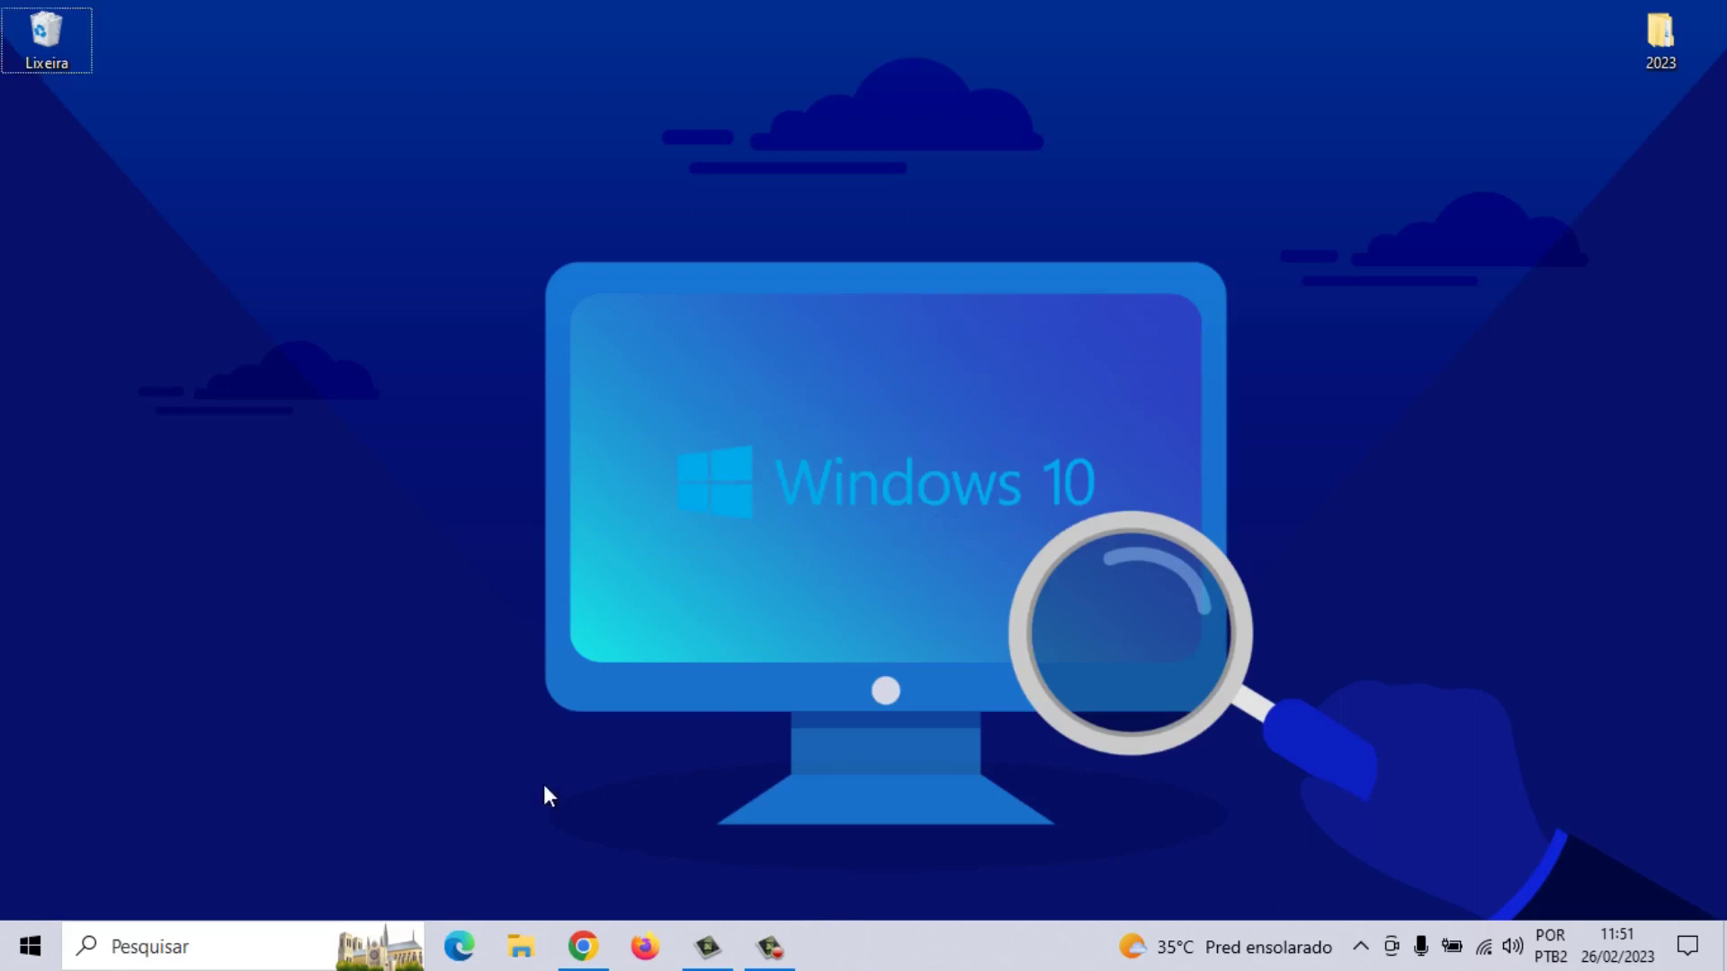
Run TASKSCHD.MSC to open Task Scheduler and maximize its window
key(super+r)
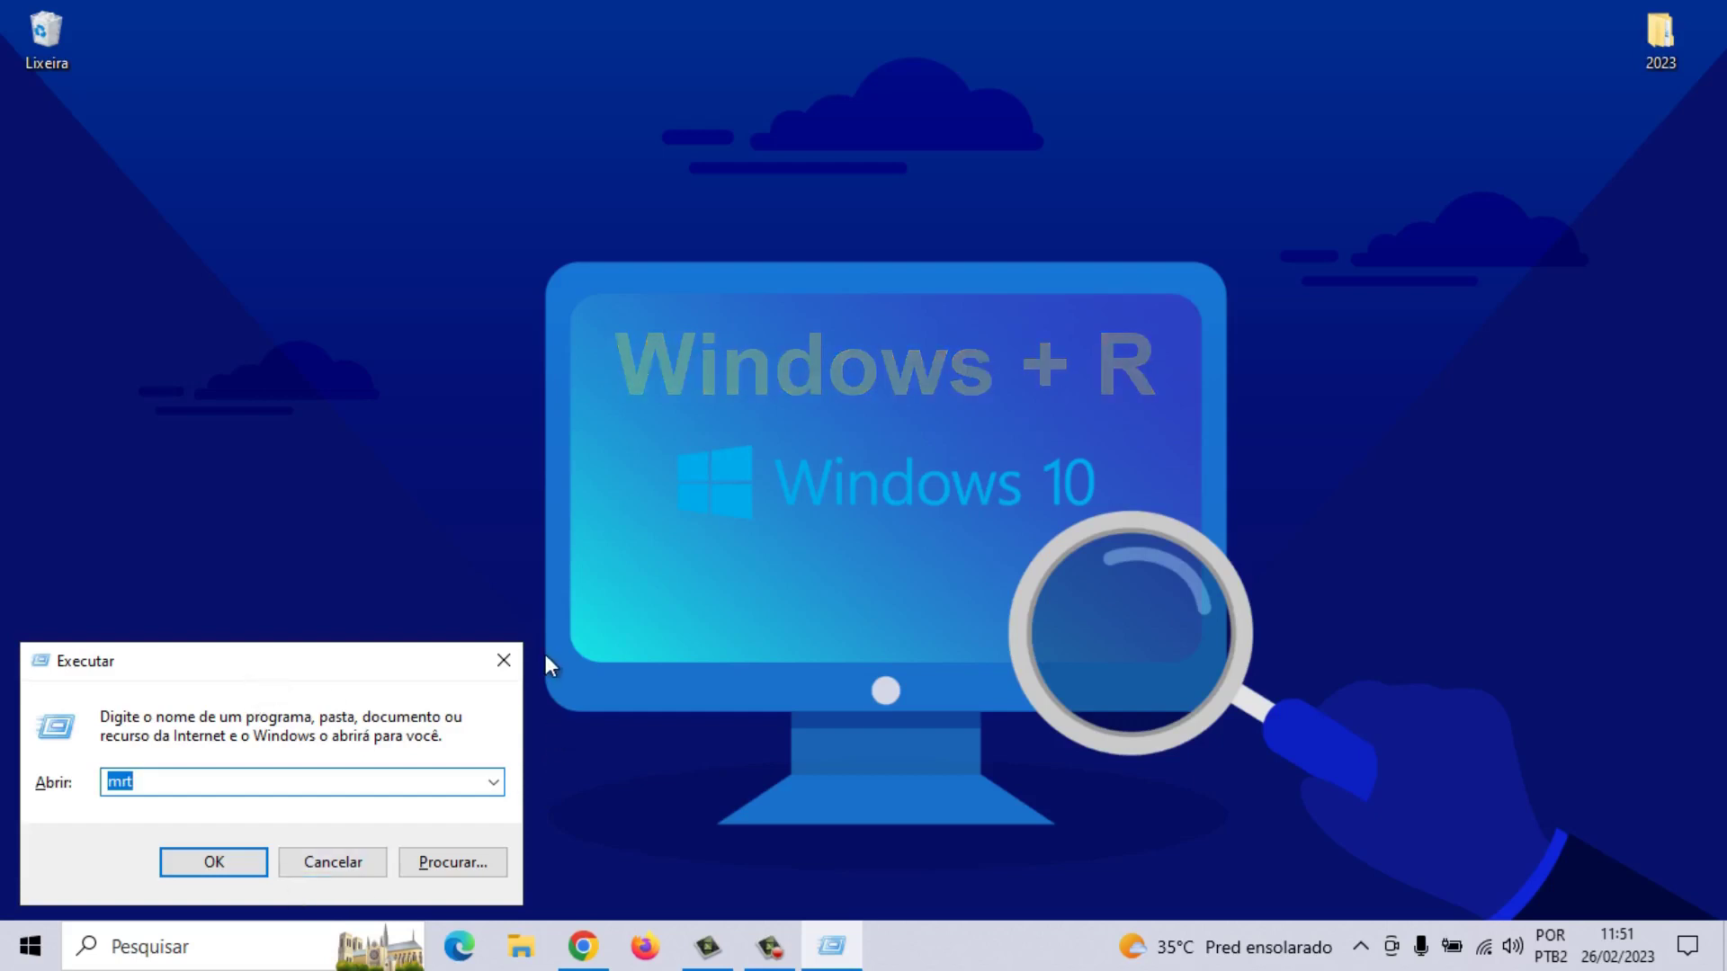
text(TASKSCHD.MSC)
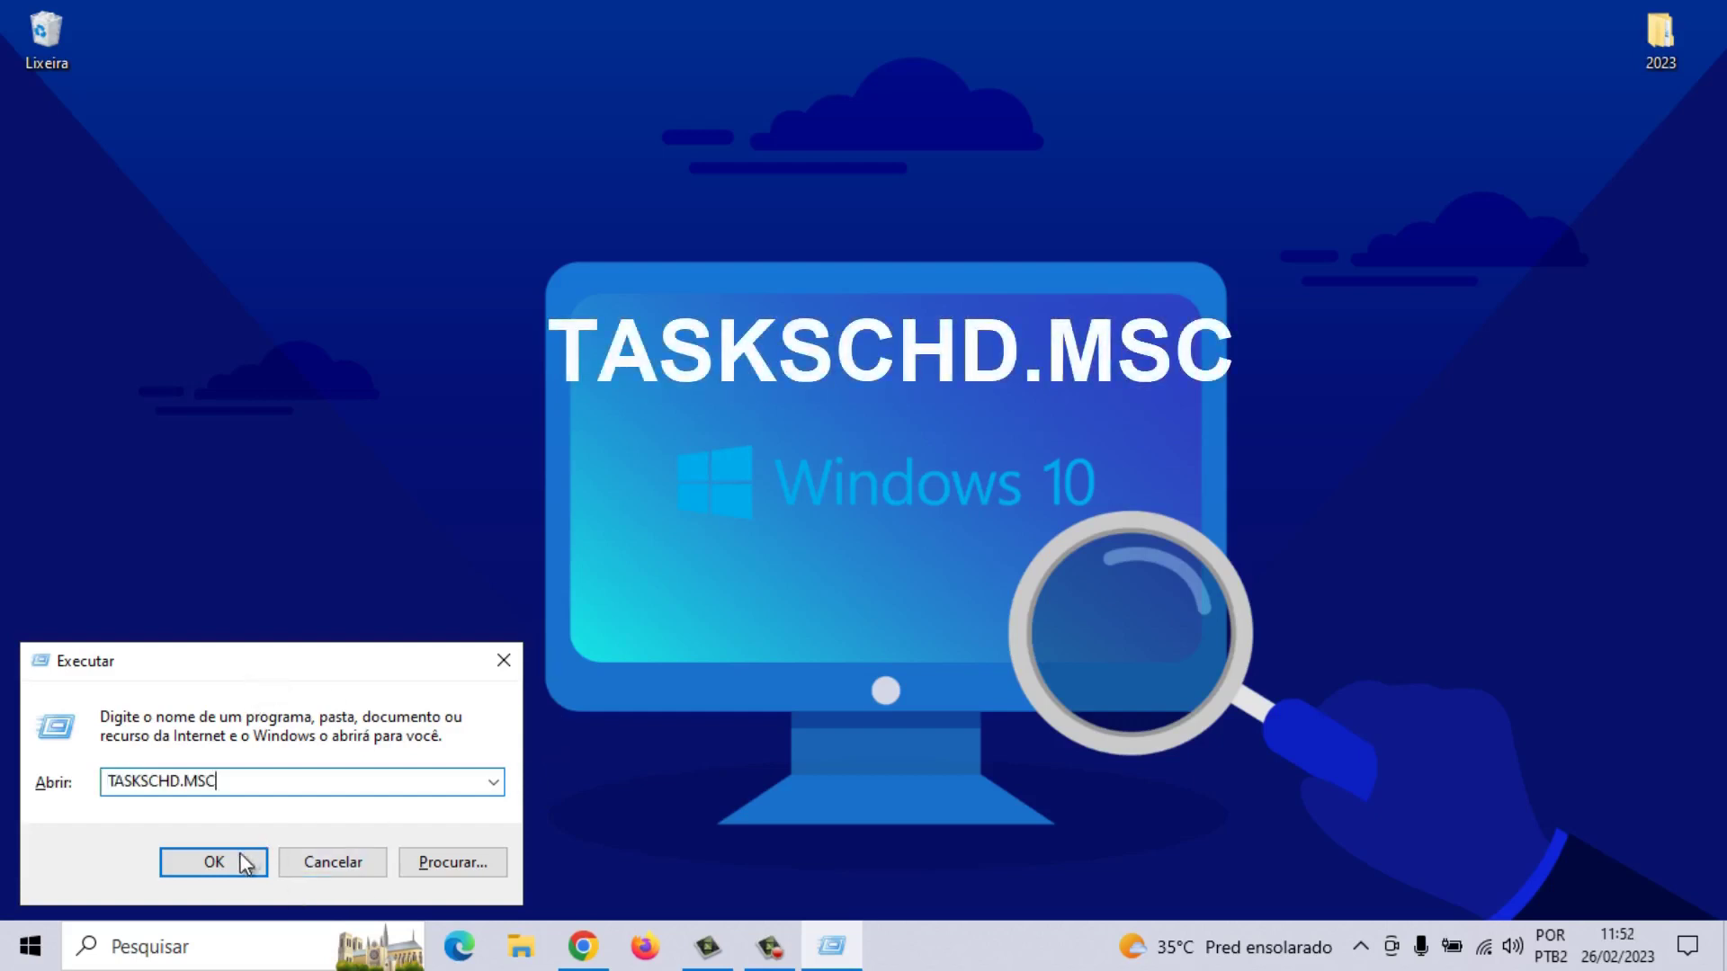
click(213, 862)
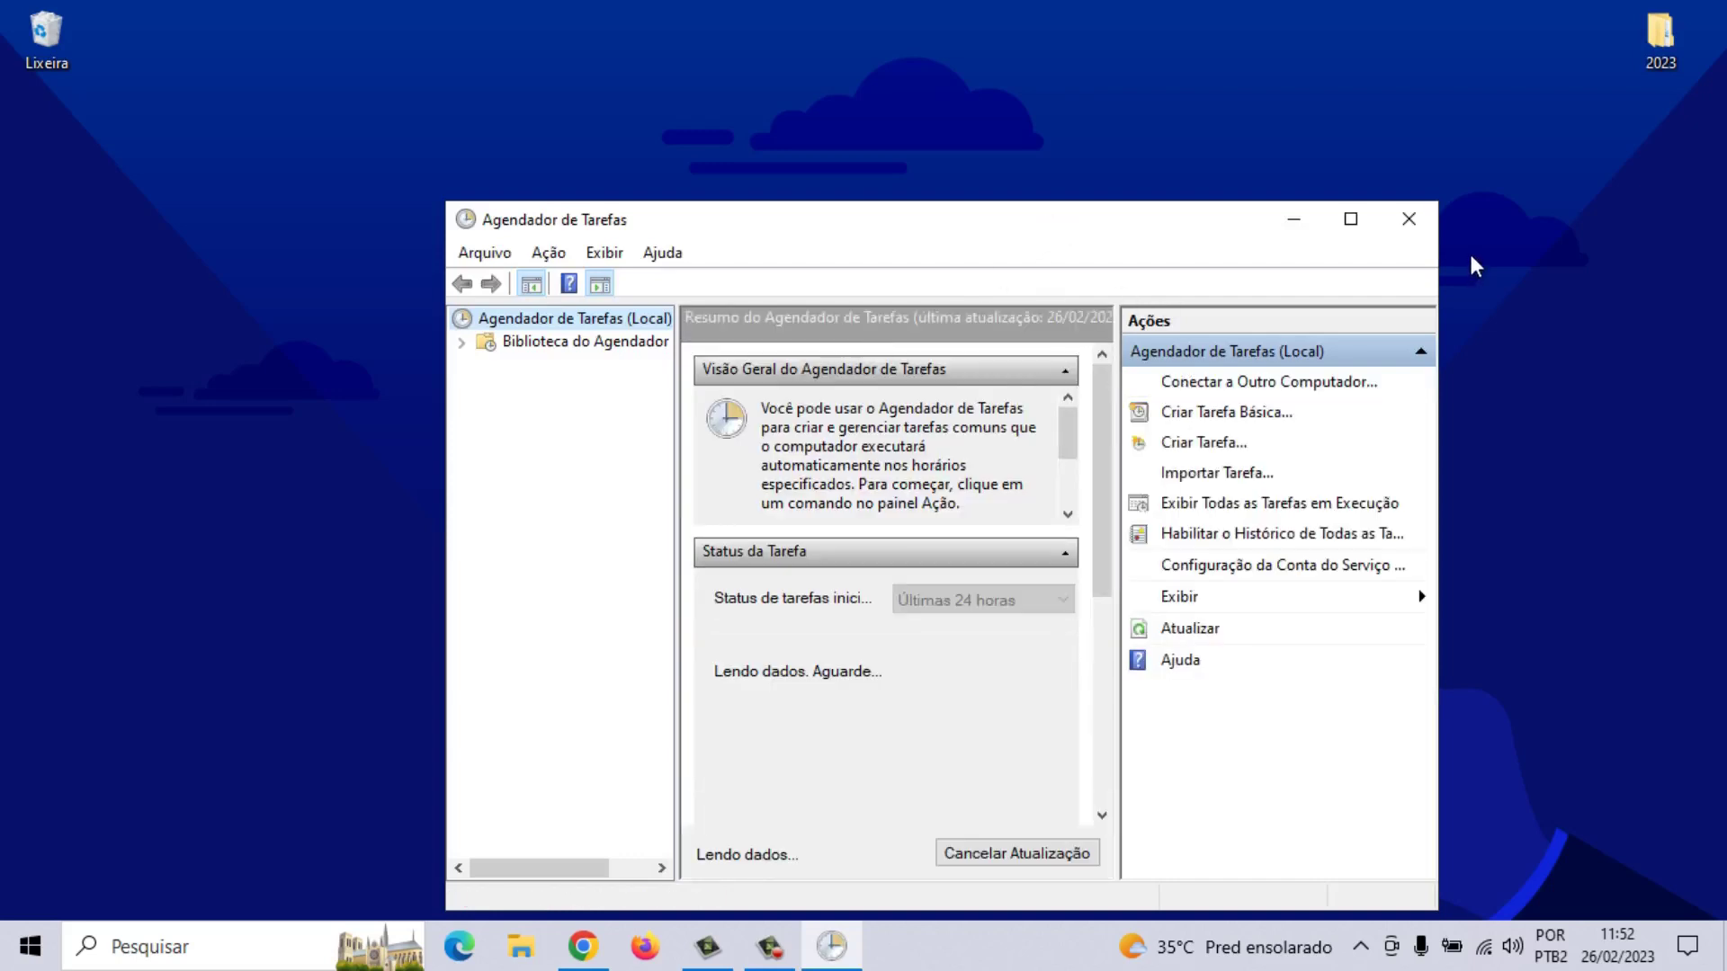
click(1350, 219)
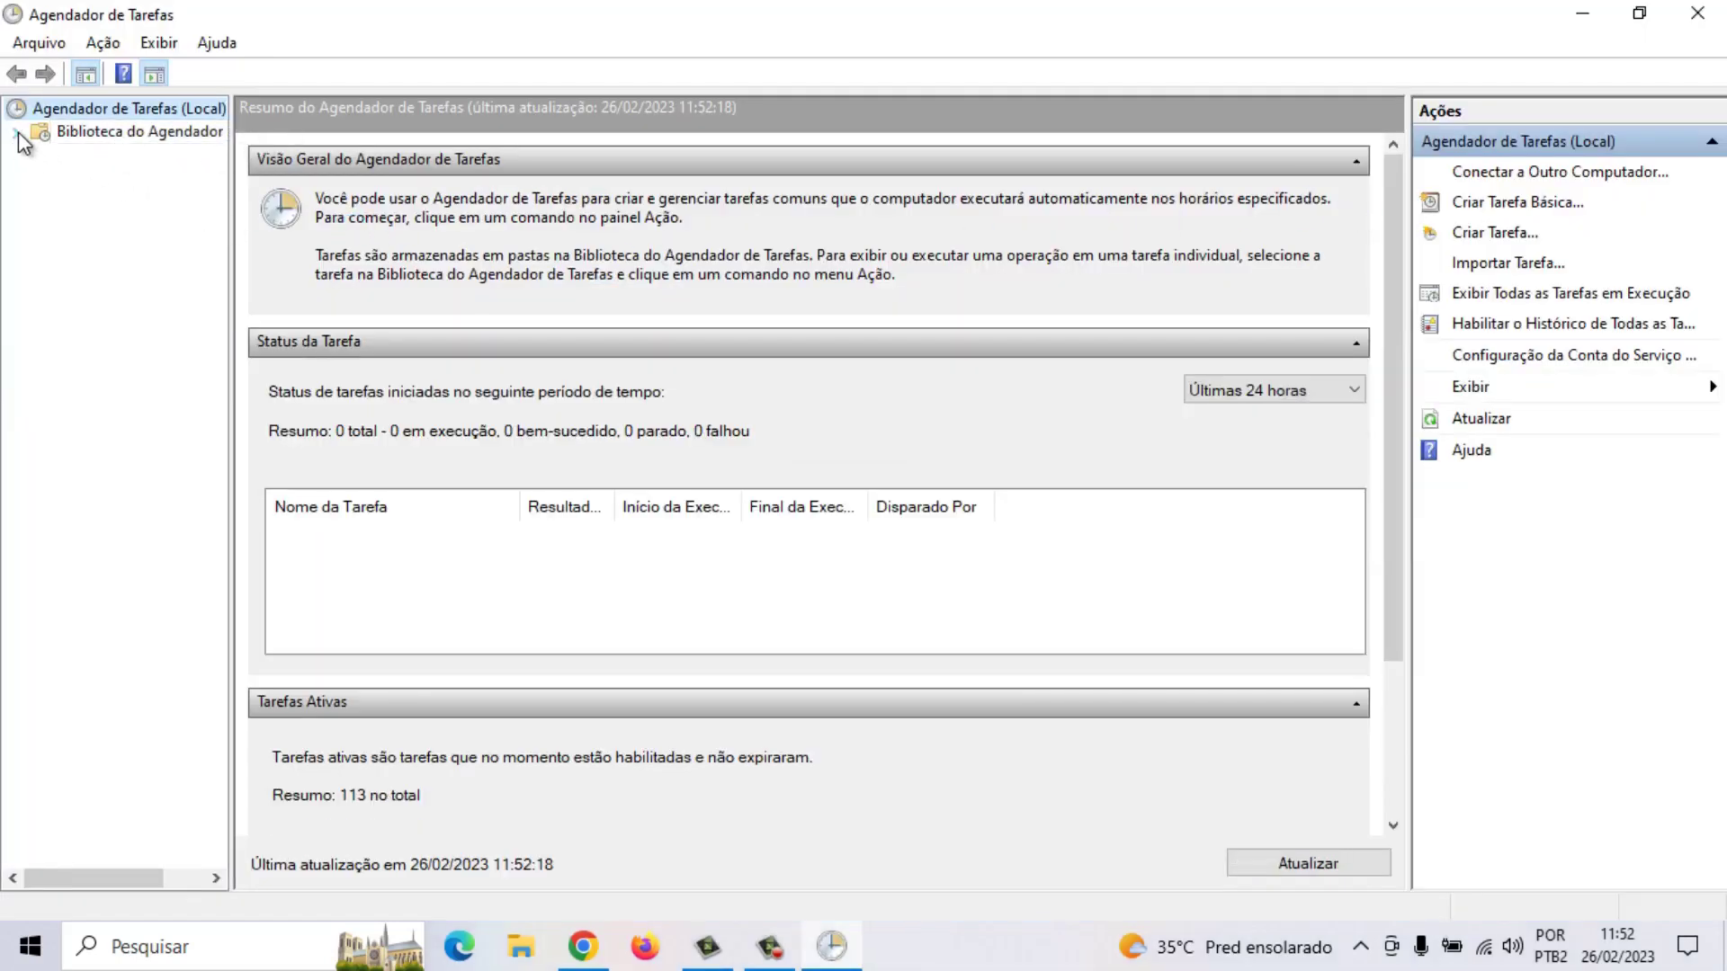
Expand the Task Scheduler library down to the subfolders of Microsoft > Windows
click(18, 134)
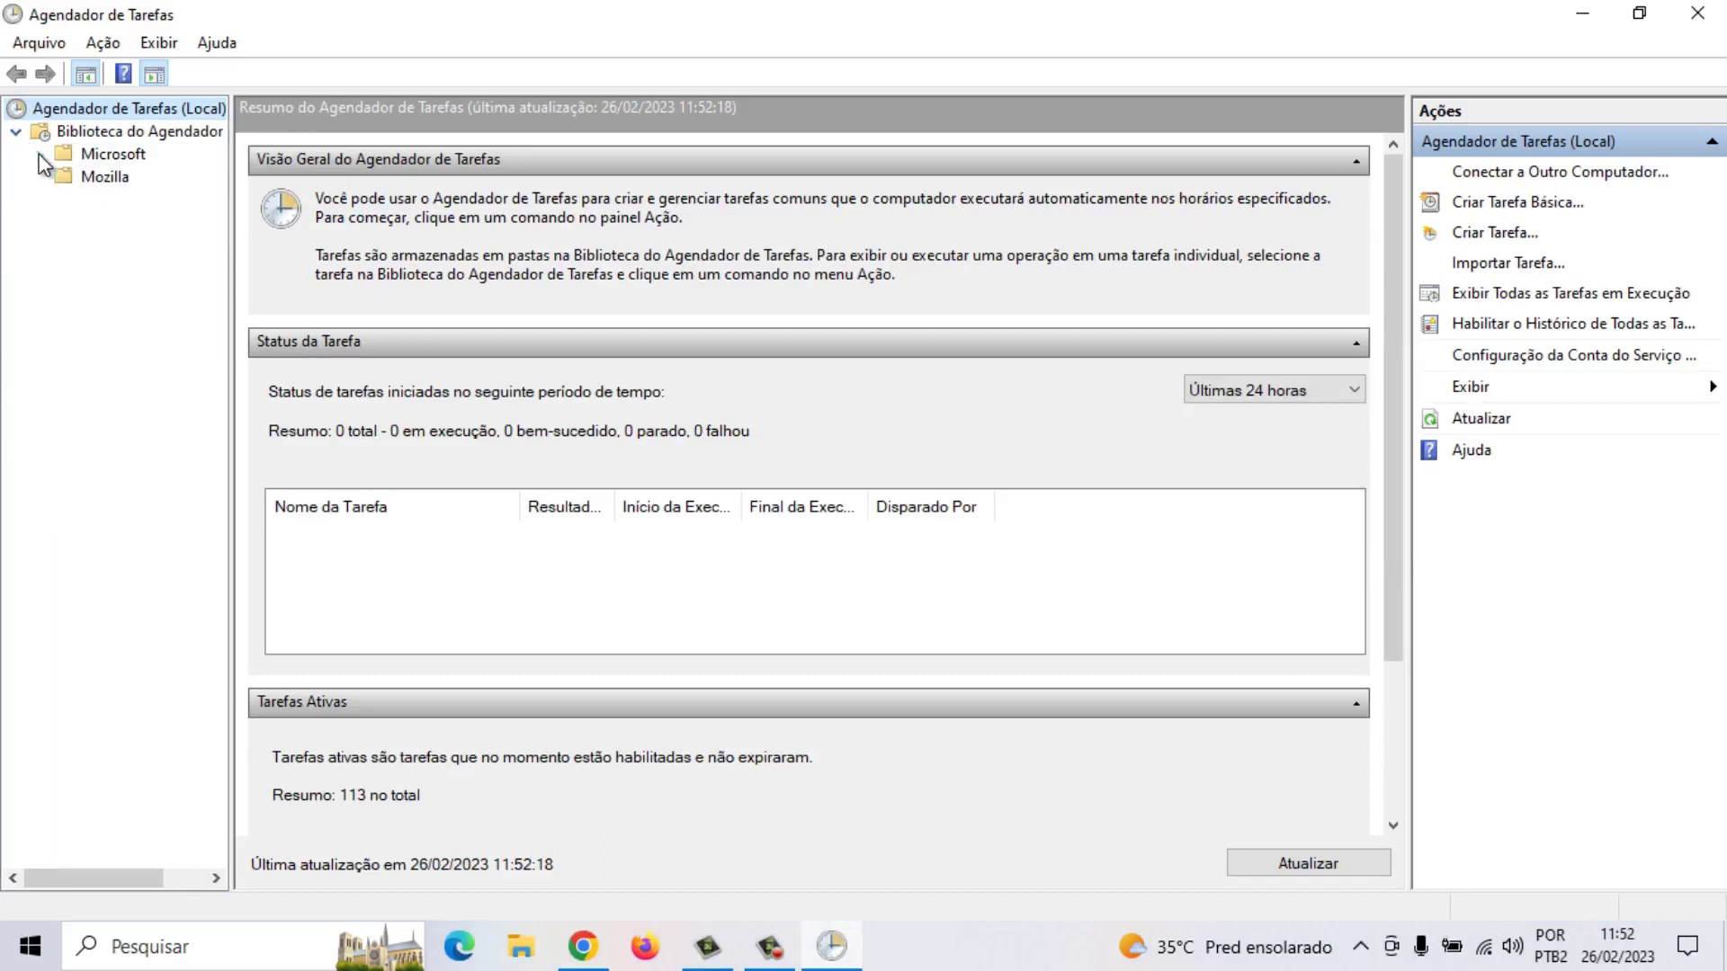
click(39, 153)
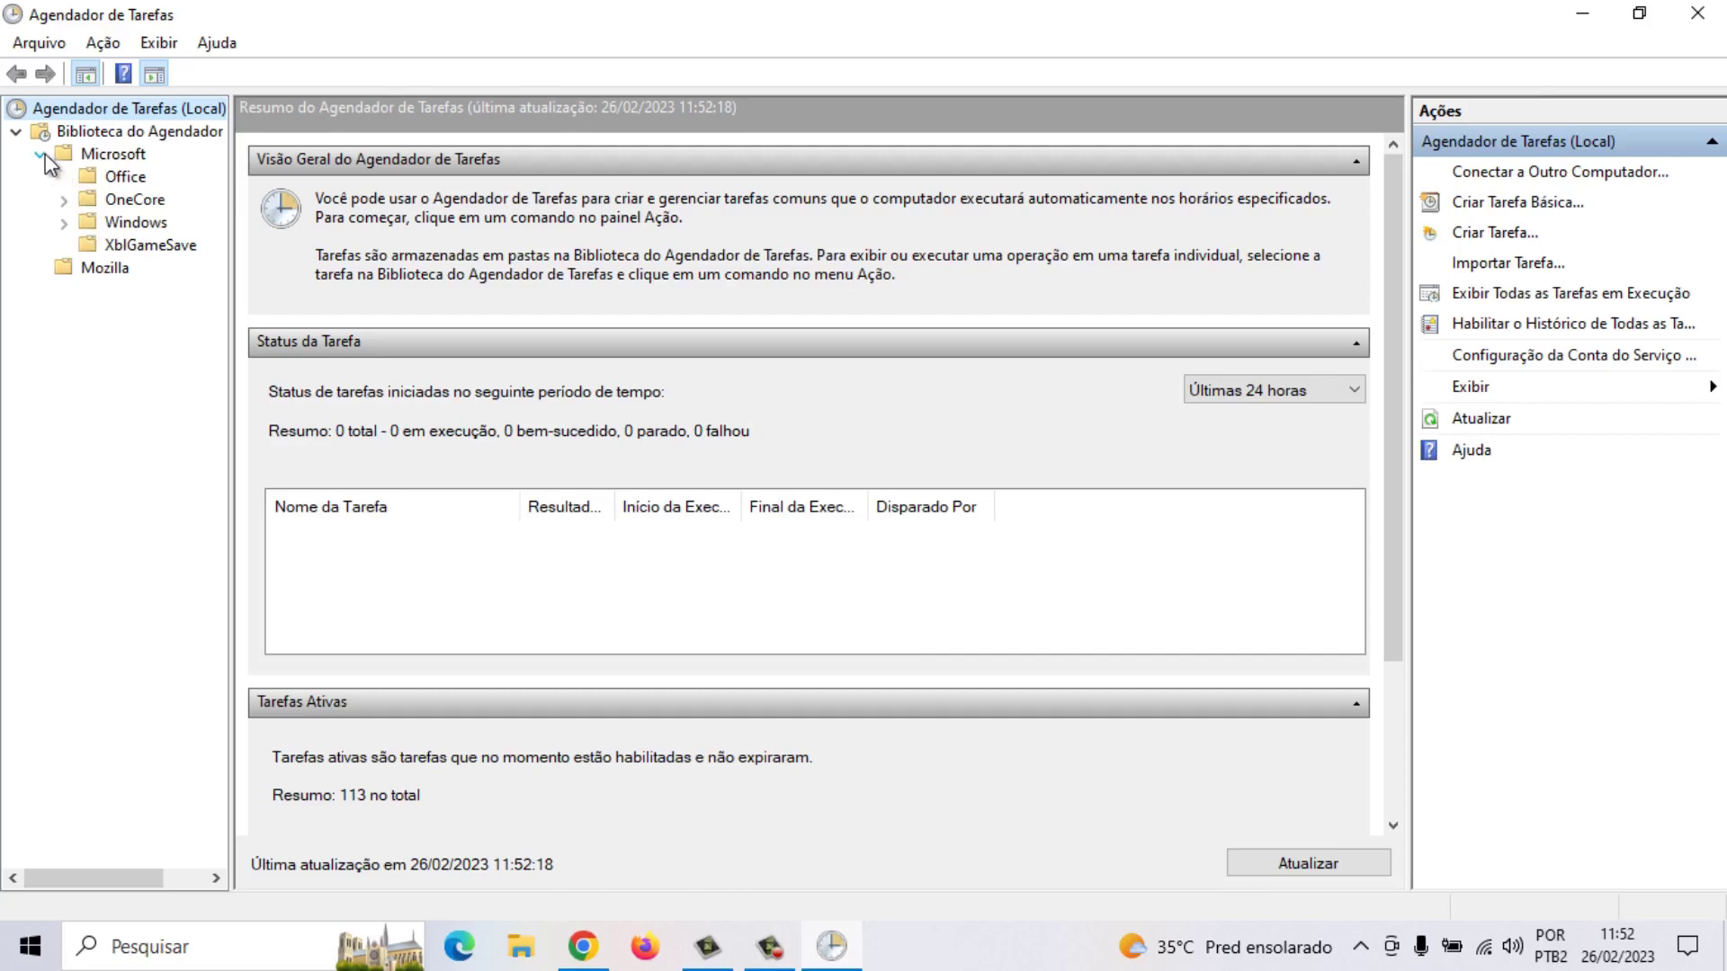
click(39, 154)
click(40, 154)
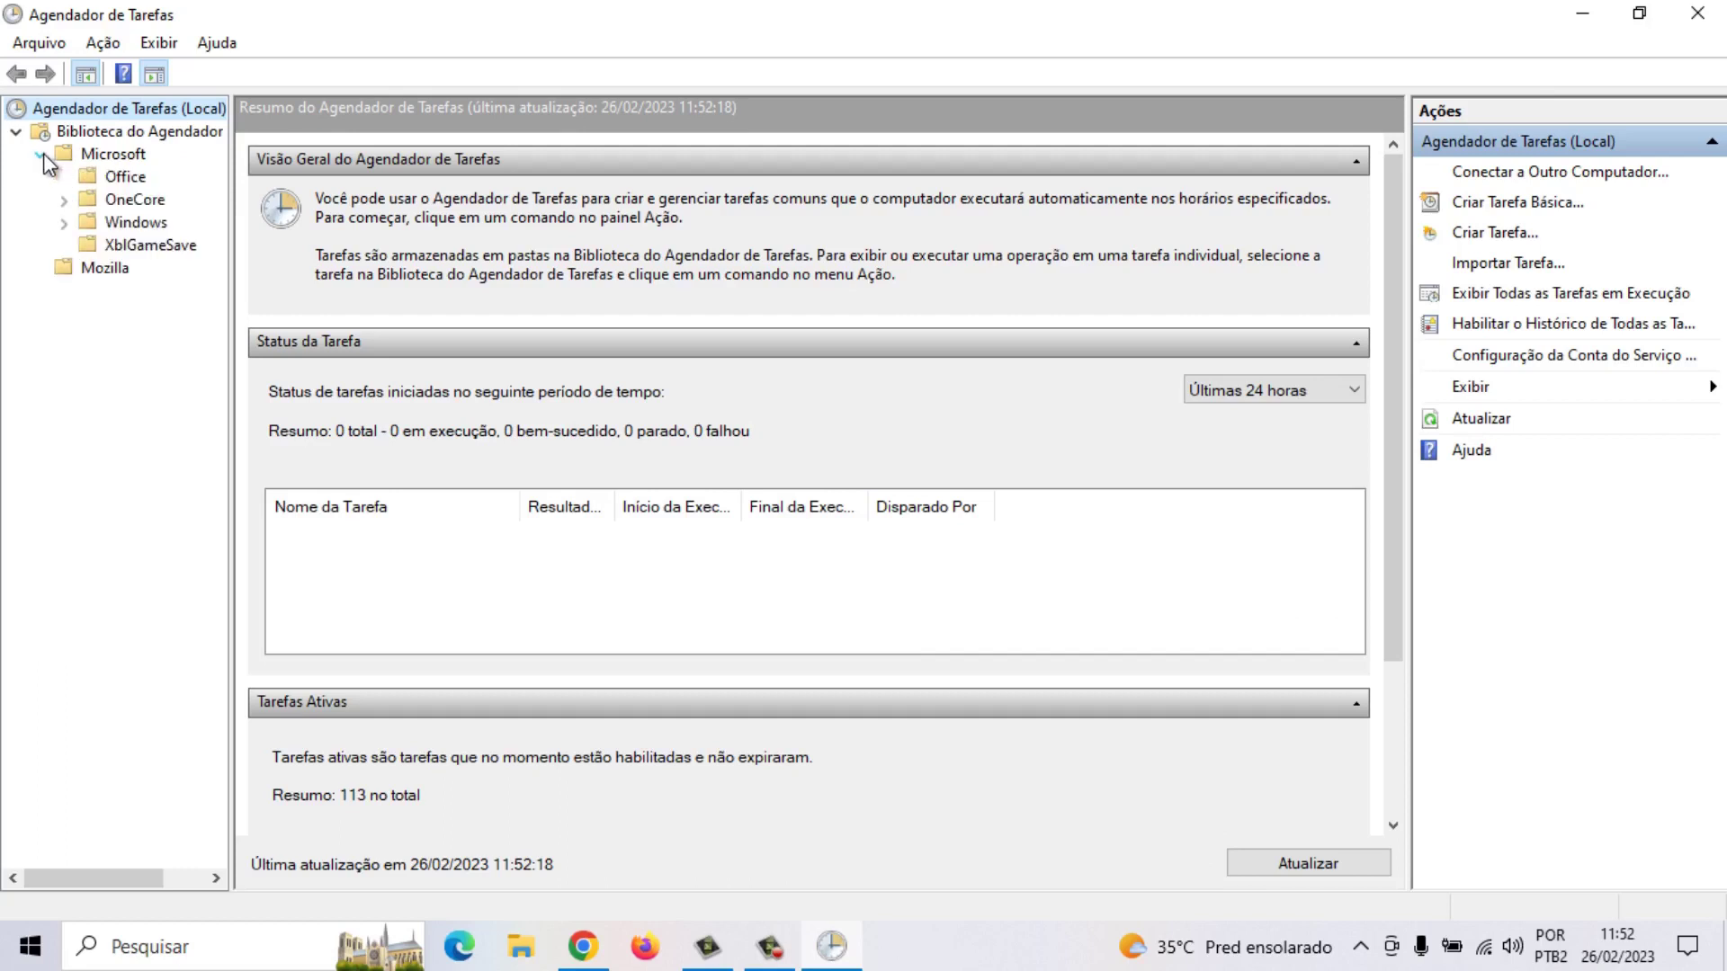
click(63, 223)
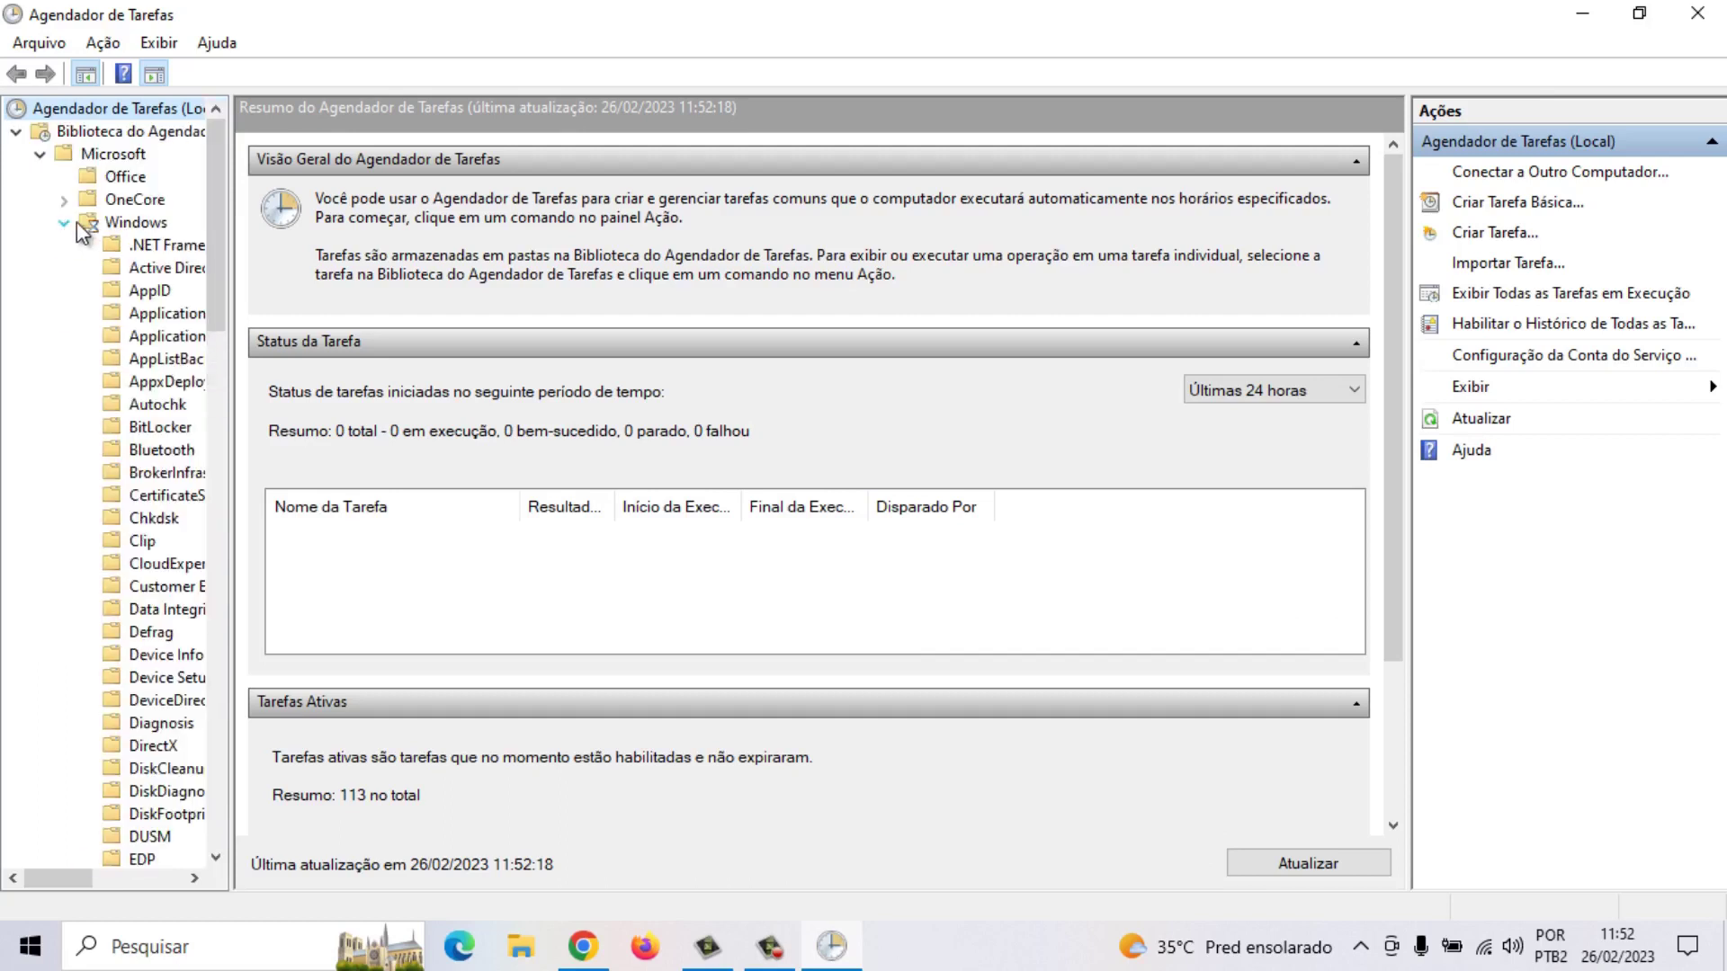
Disable the WinSAT task in the Maintenance folder under Microsoft > Windows and close Task Scheduler
drag(66, 878, 82, 878)
drag(225, 230, 210, 471)
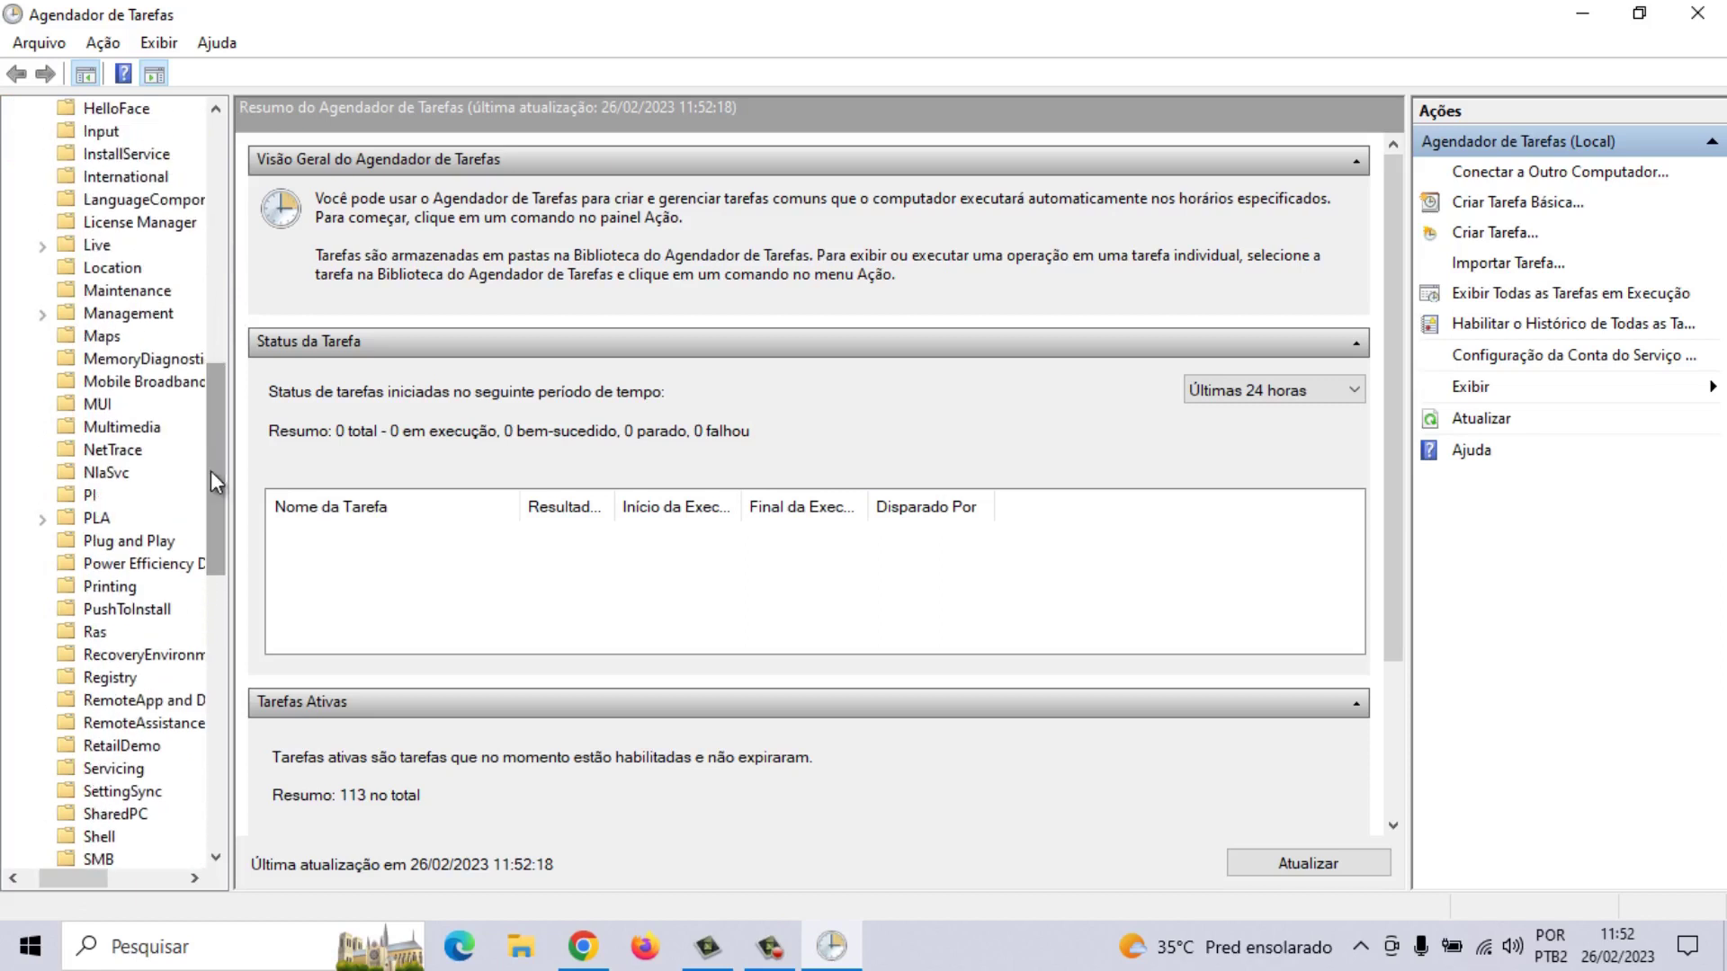
click(111, 290)
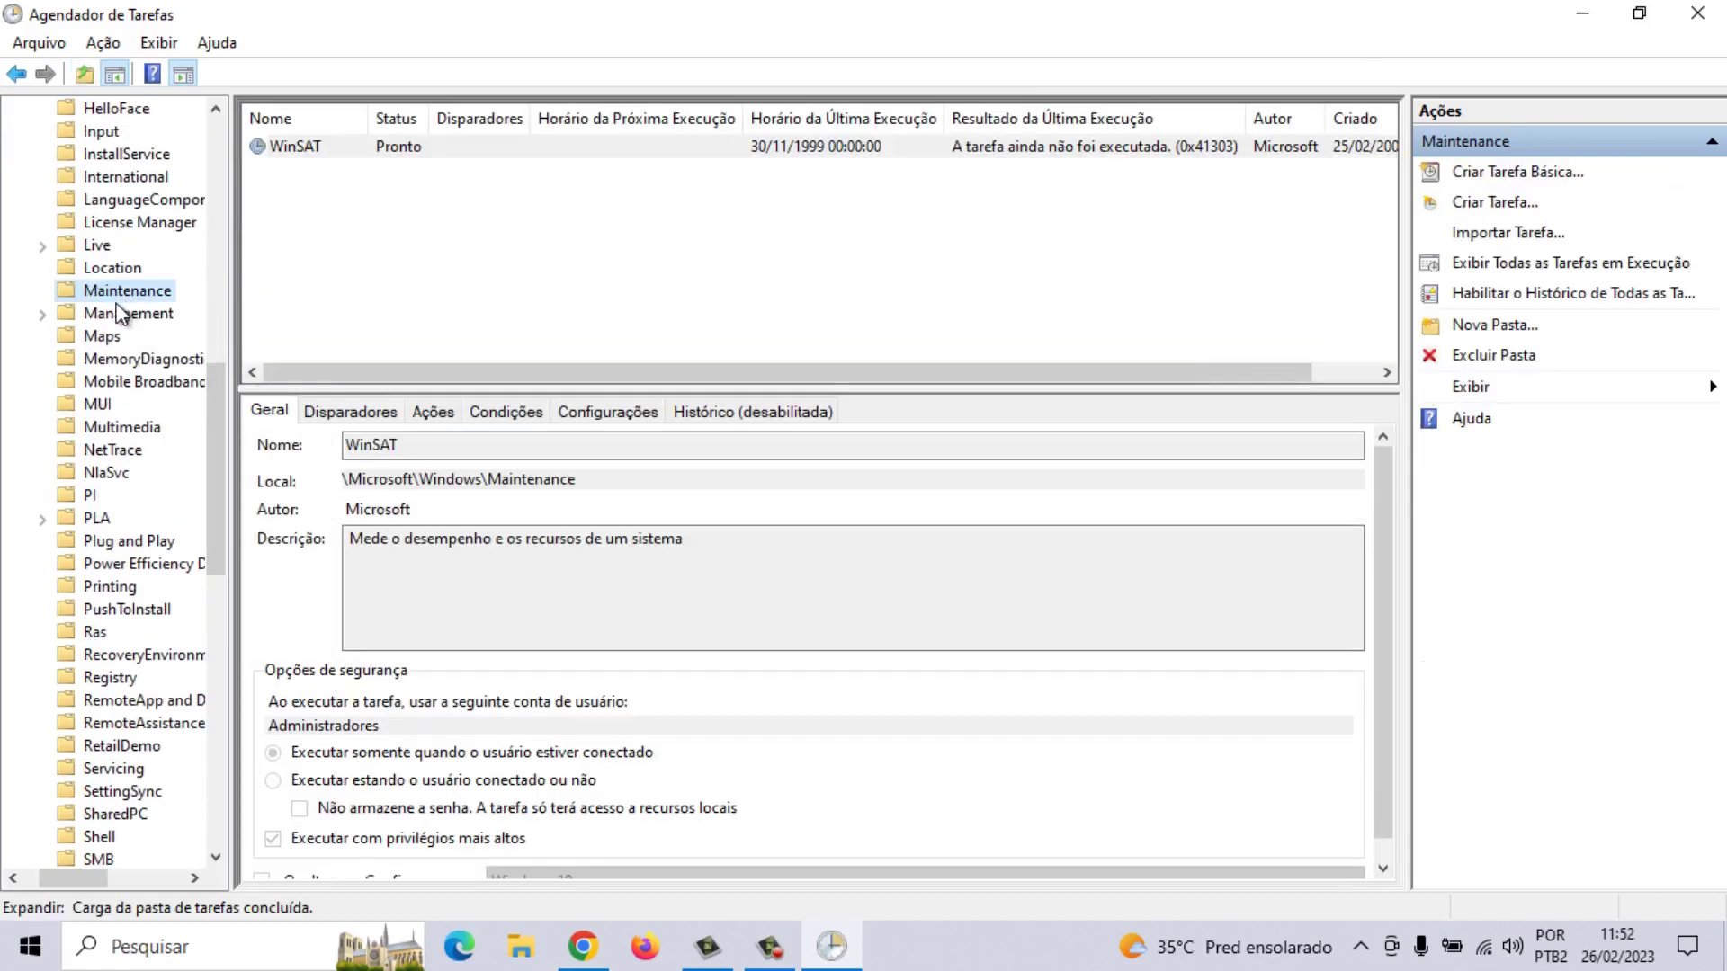
click(318, 149)
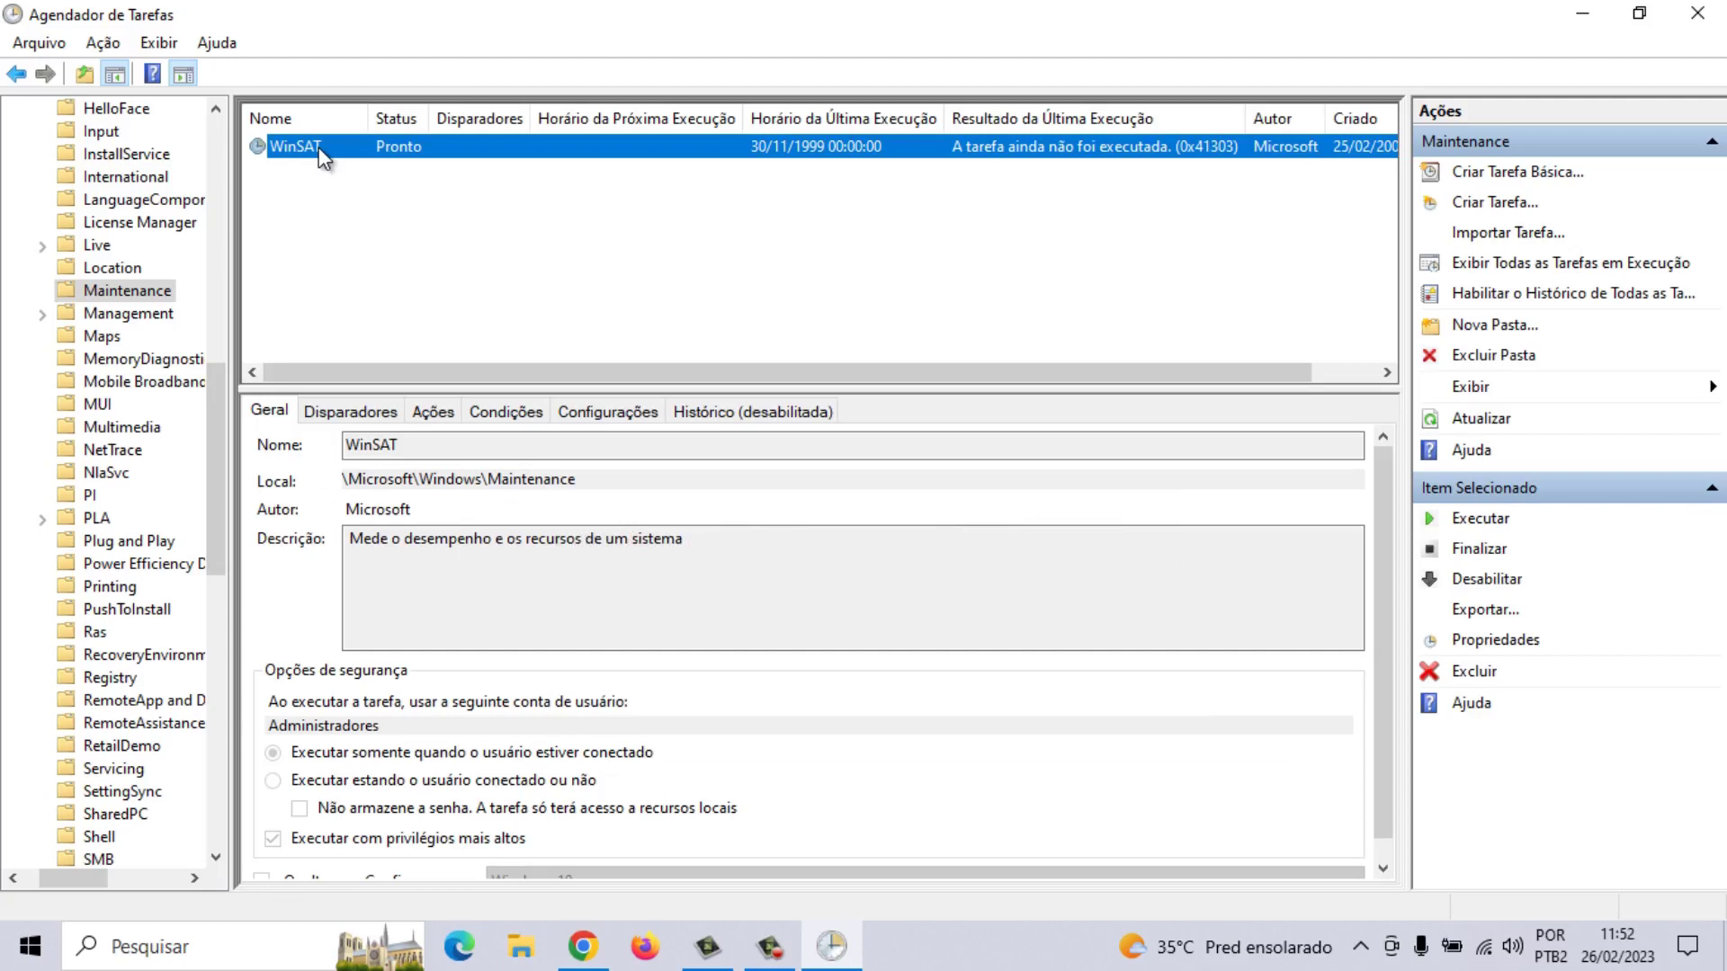
right_click(376, 152)
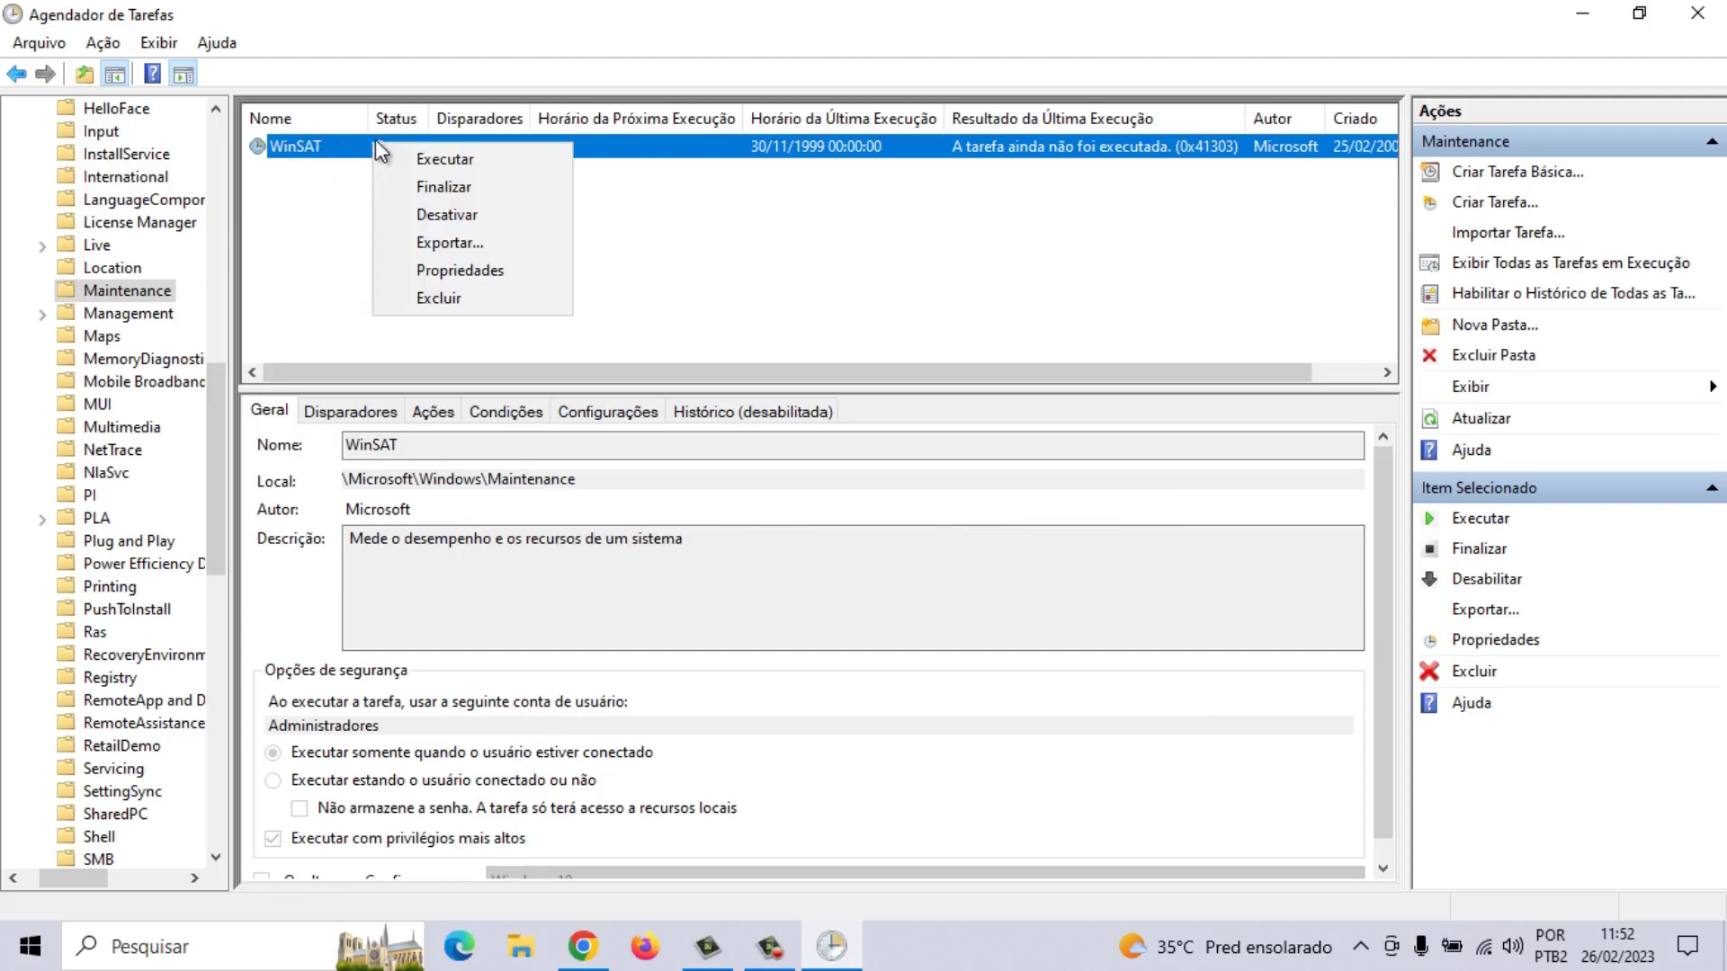
click(450, 213)
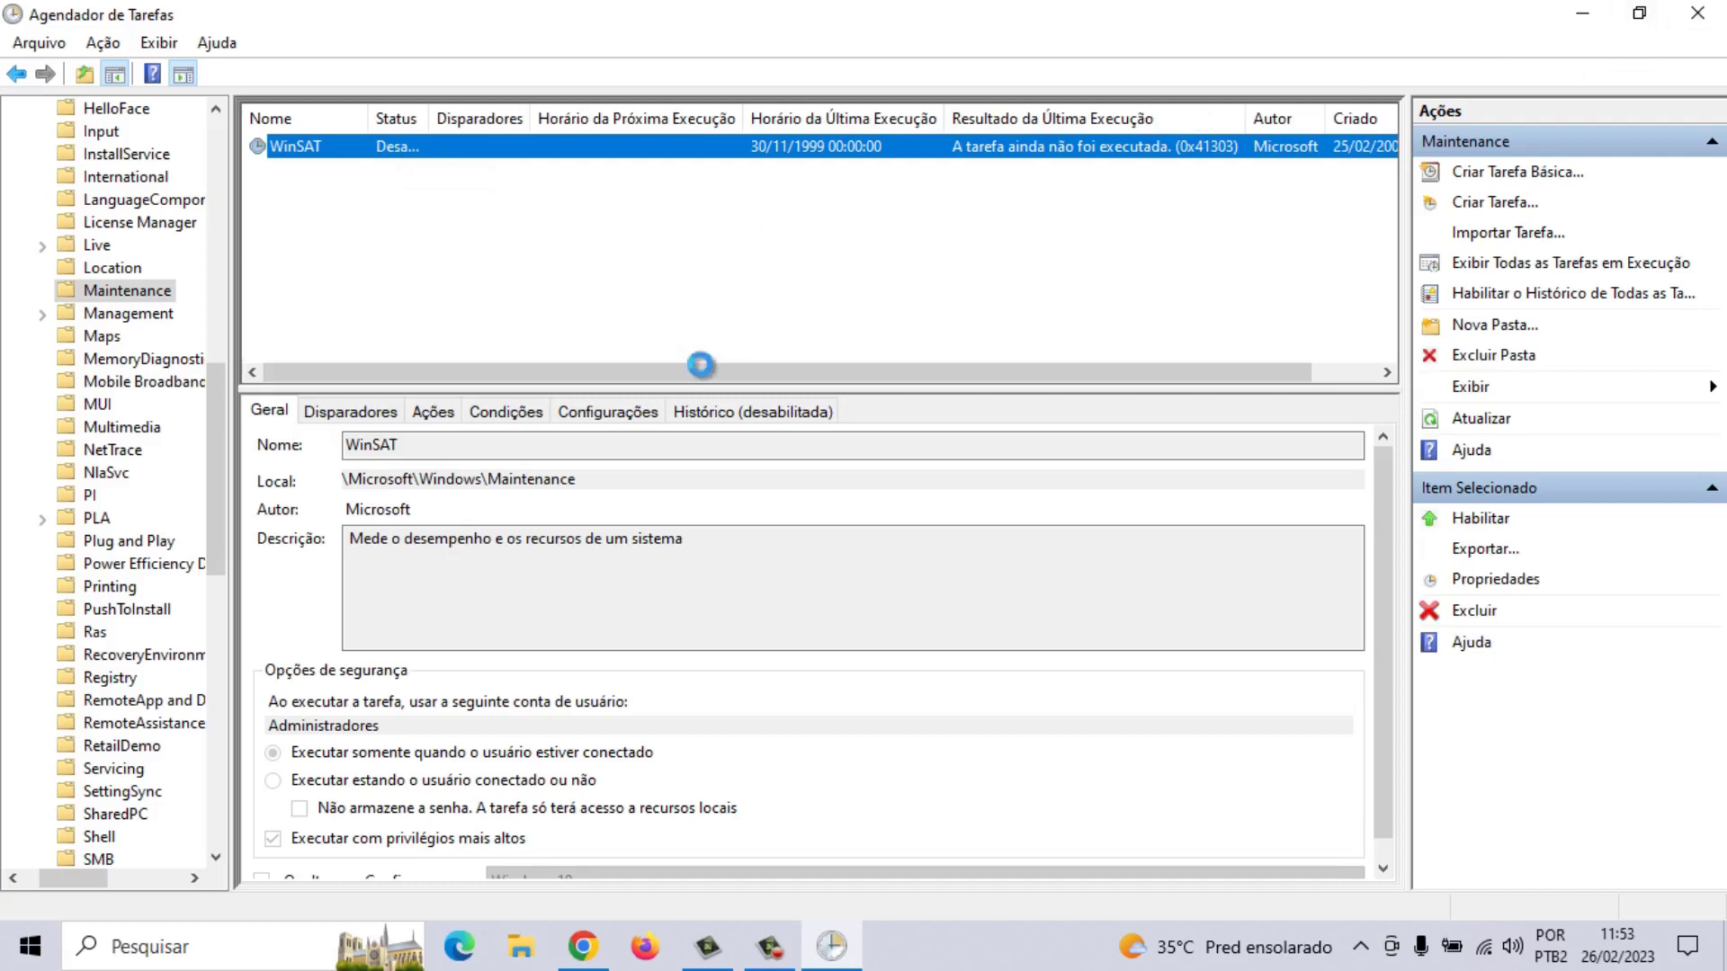
click(1698, 15)
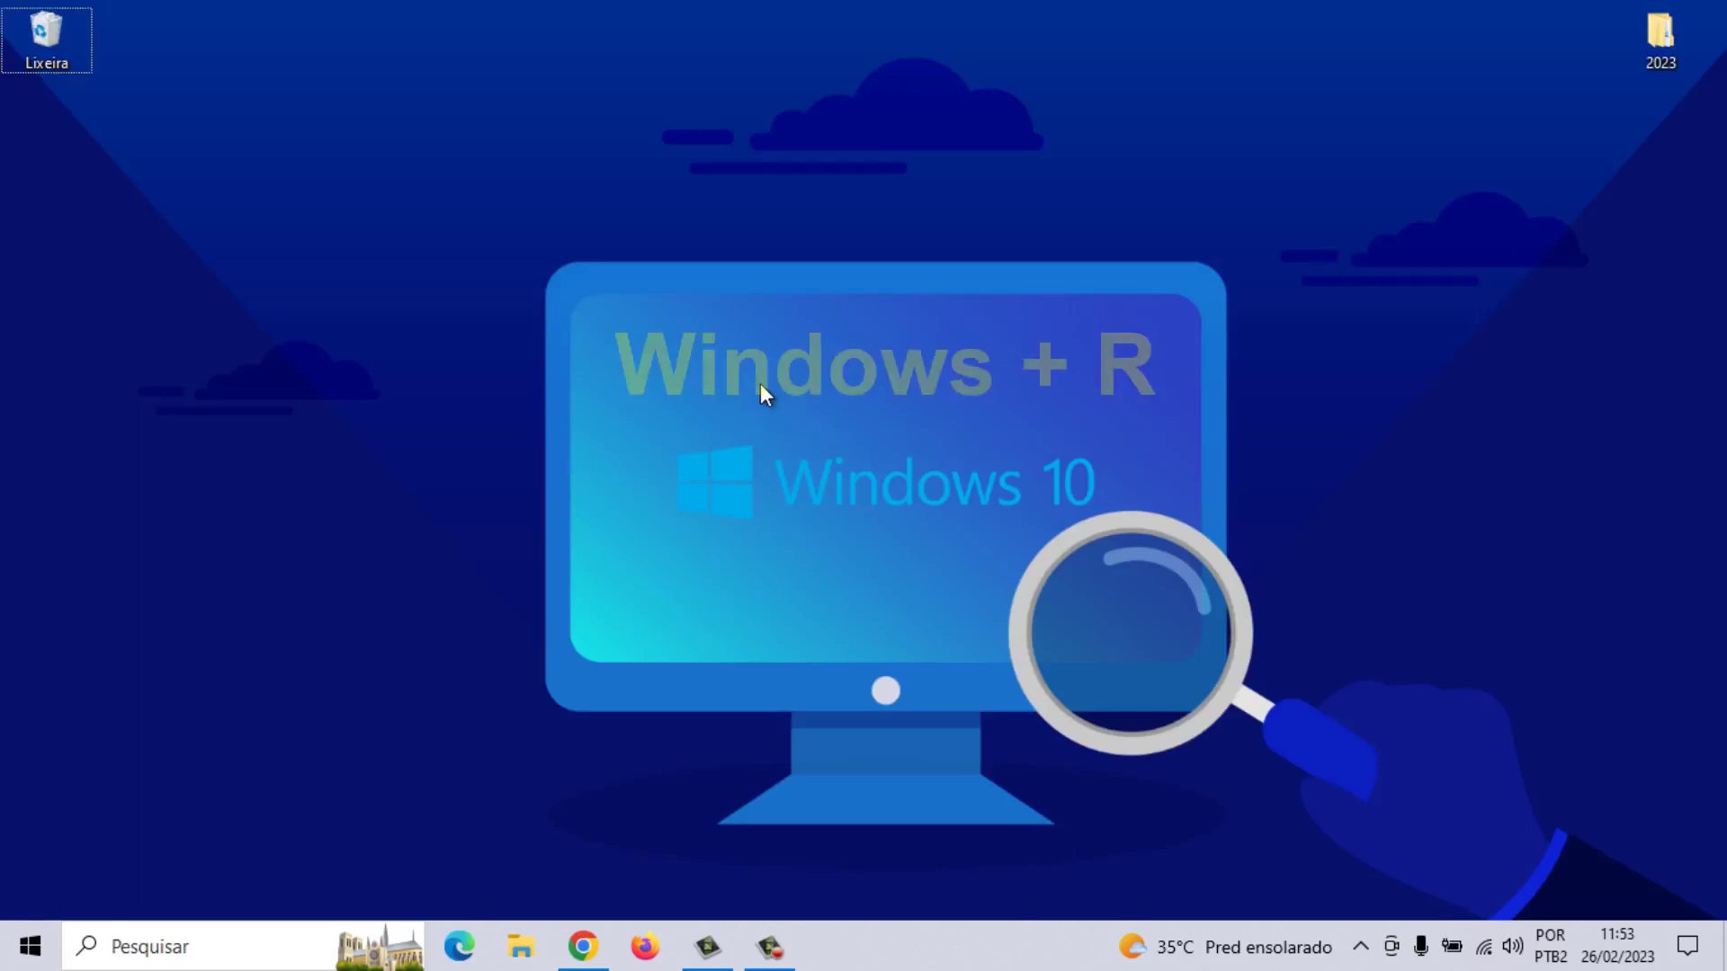
Run MRT to open the Malicious Software Removal Tool and move its window to the middle of the desktop
key(super+r)
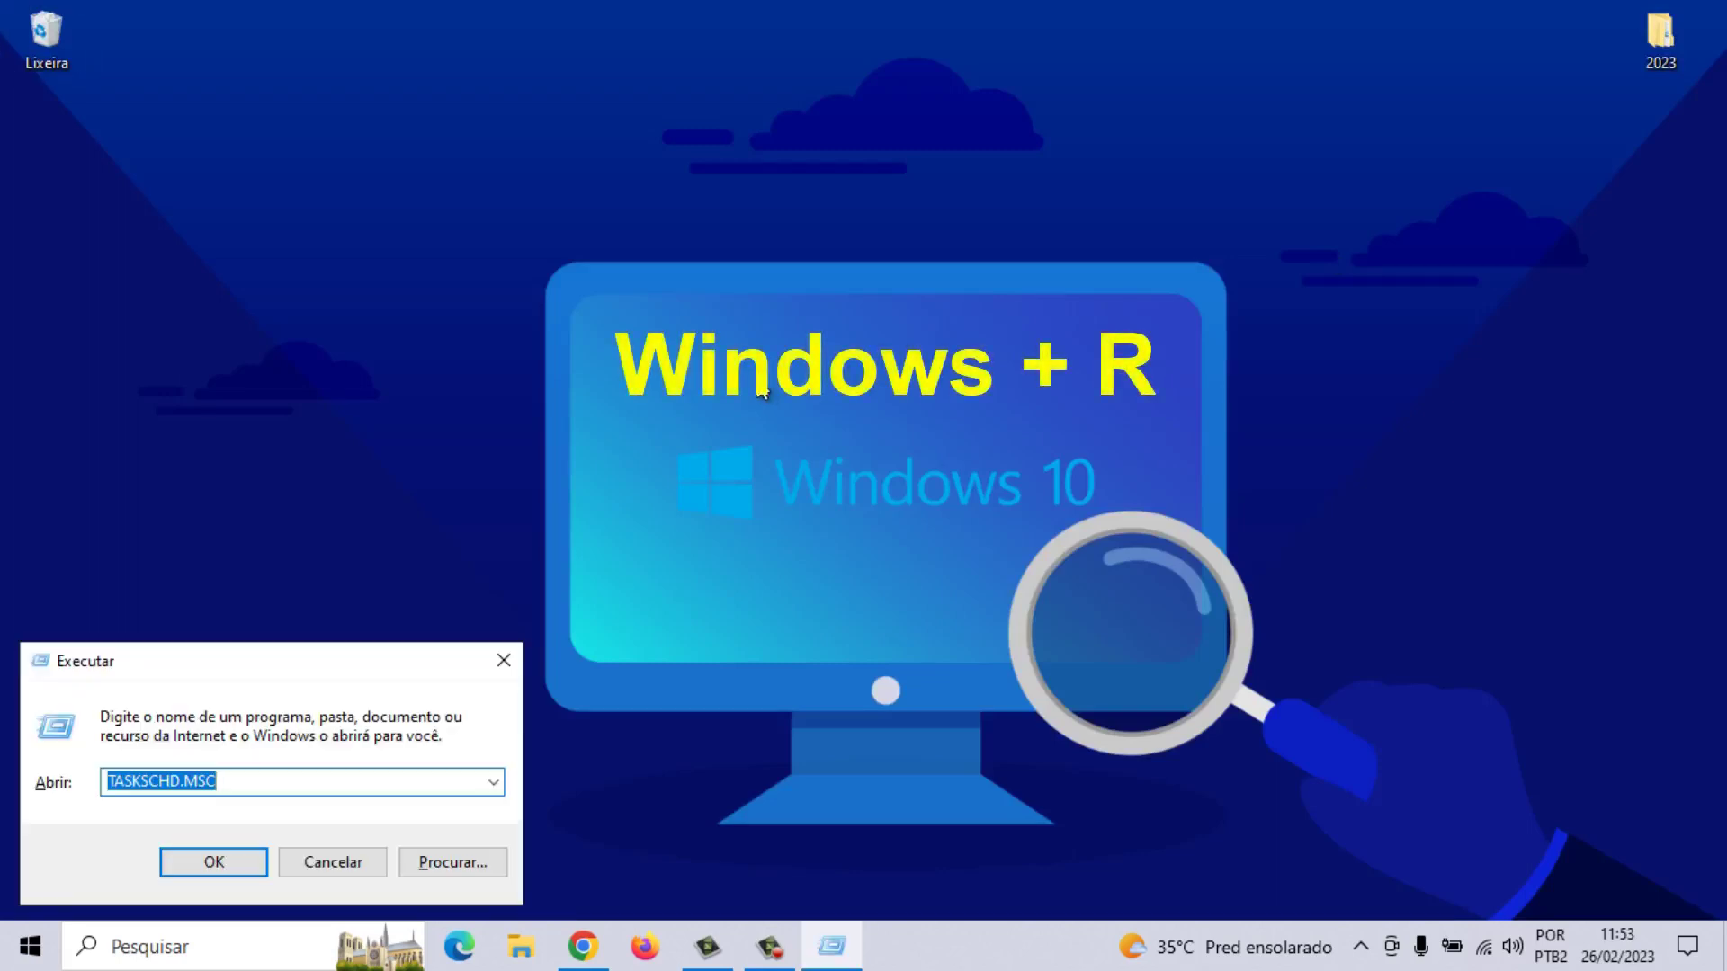
text(MRT)
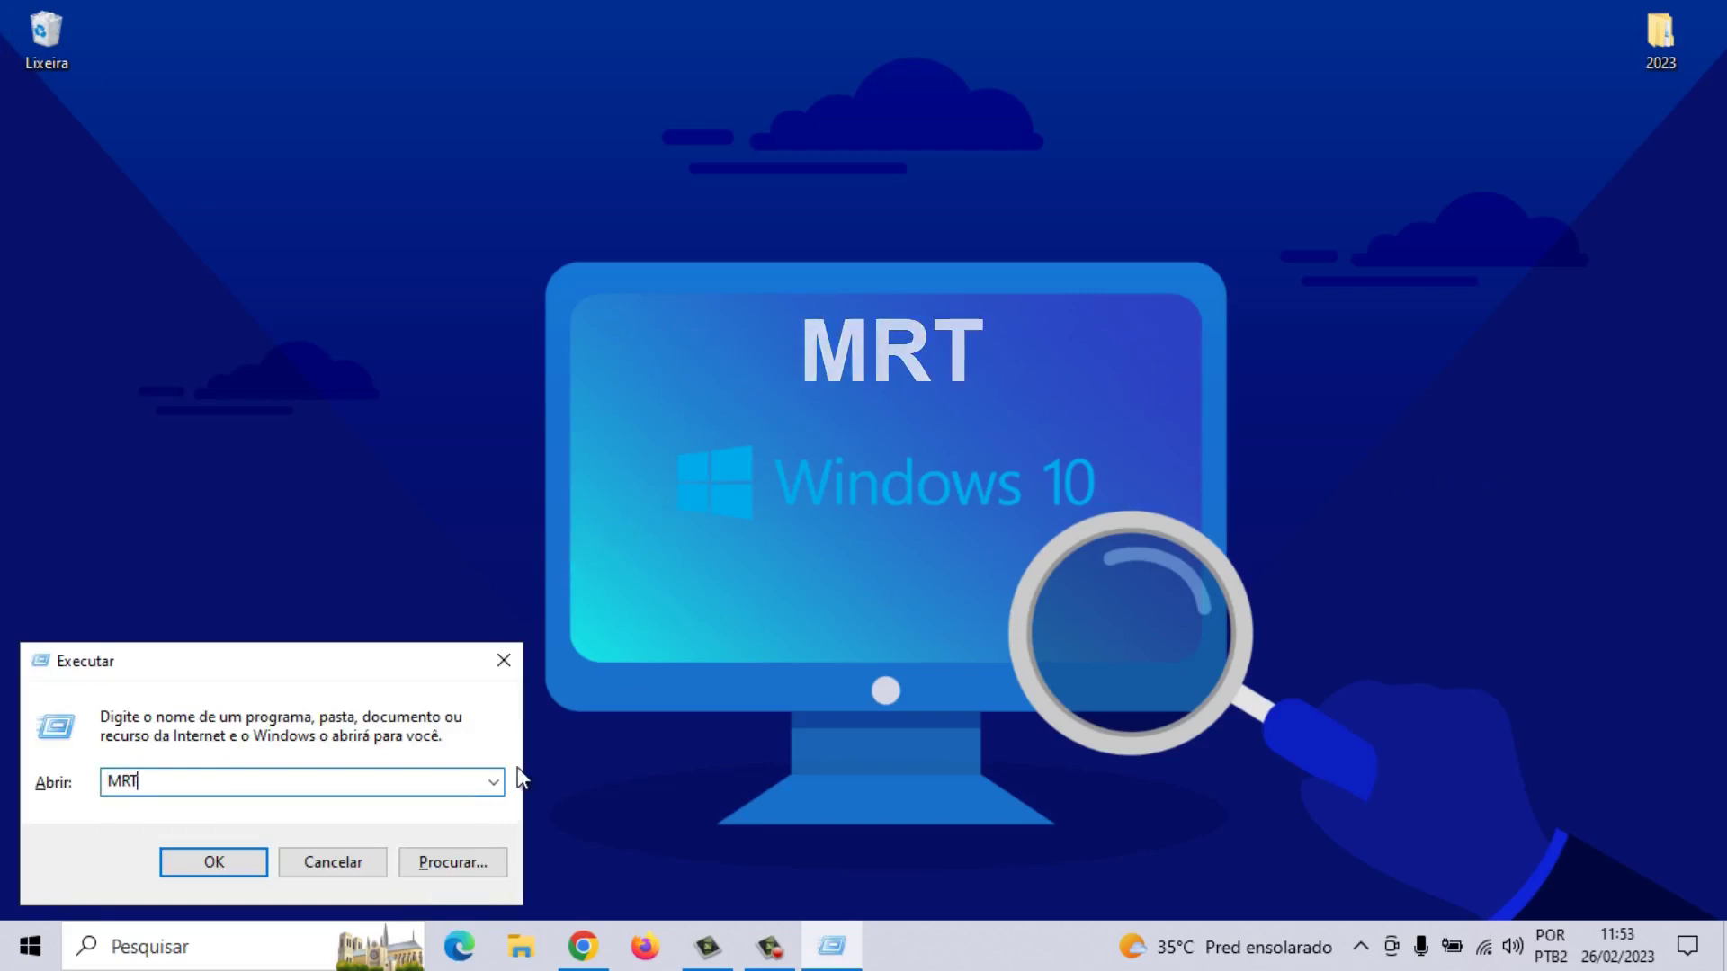
click(218, 861)
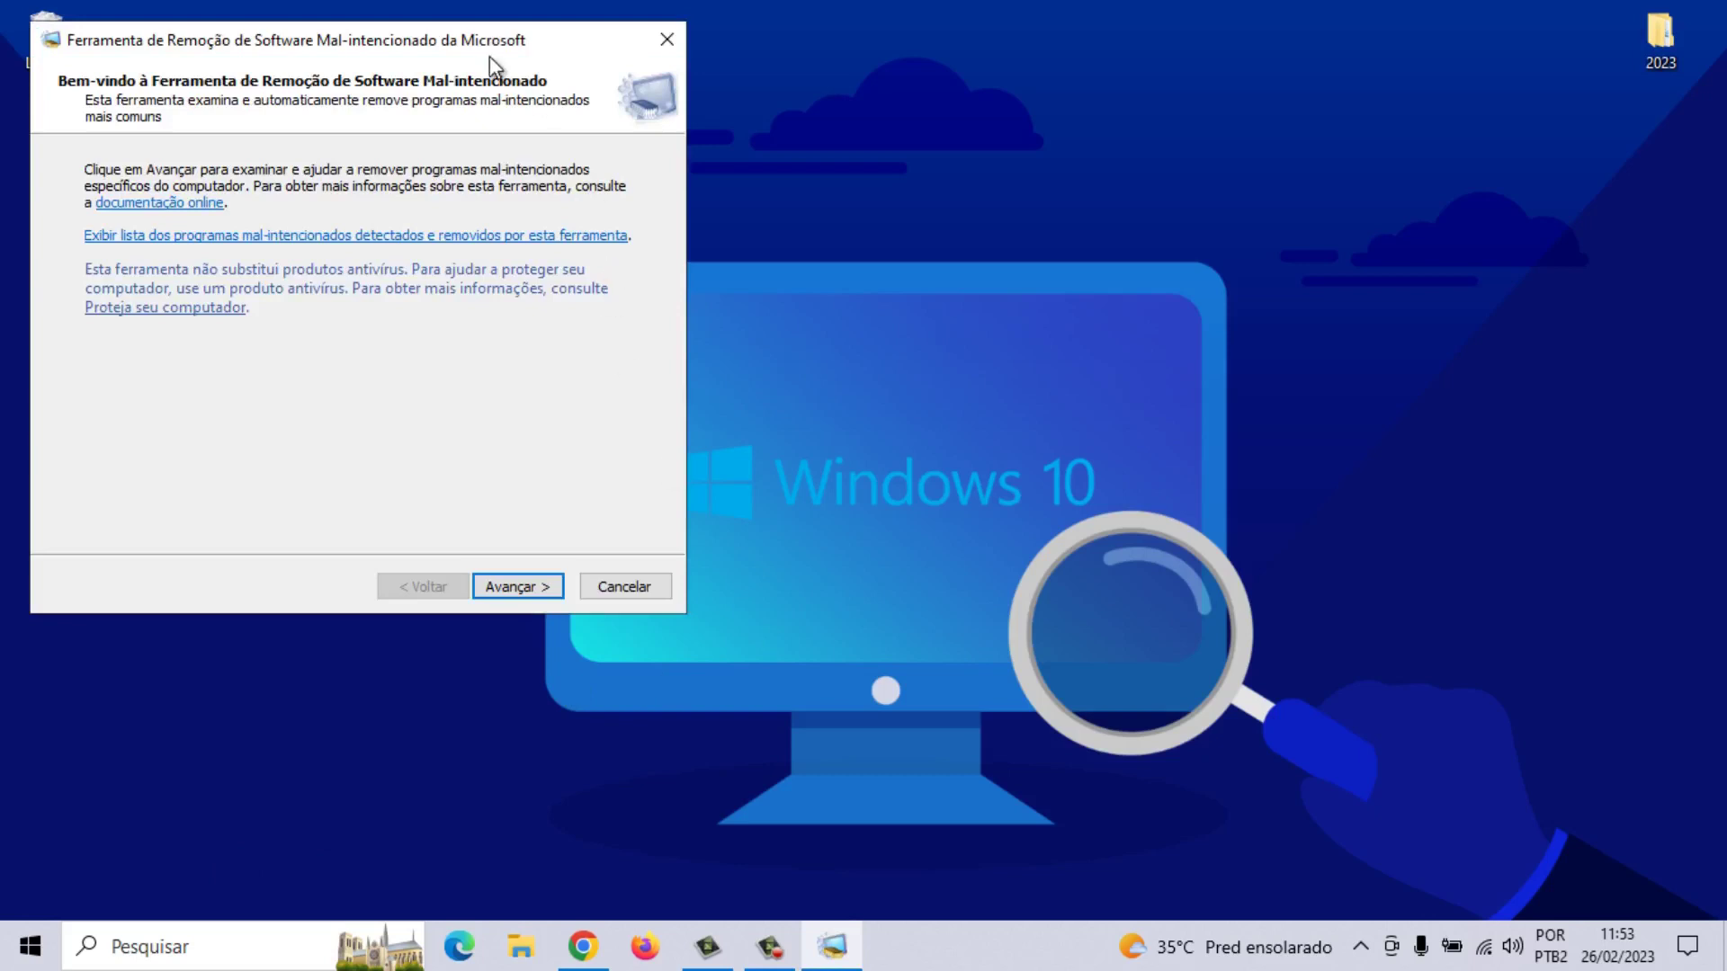
drag(489, 53, 970, 112)
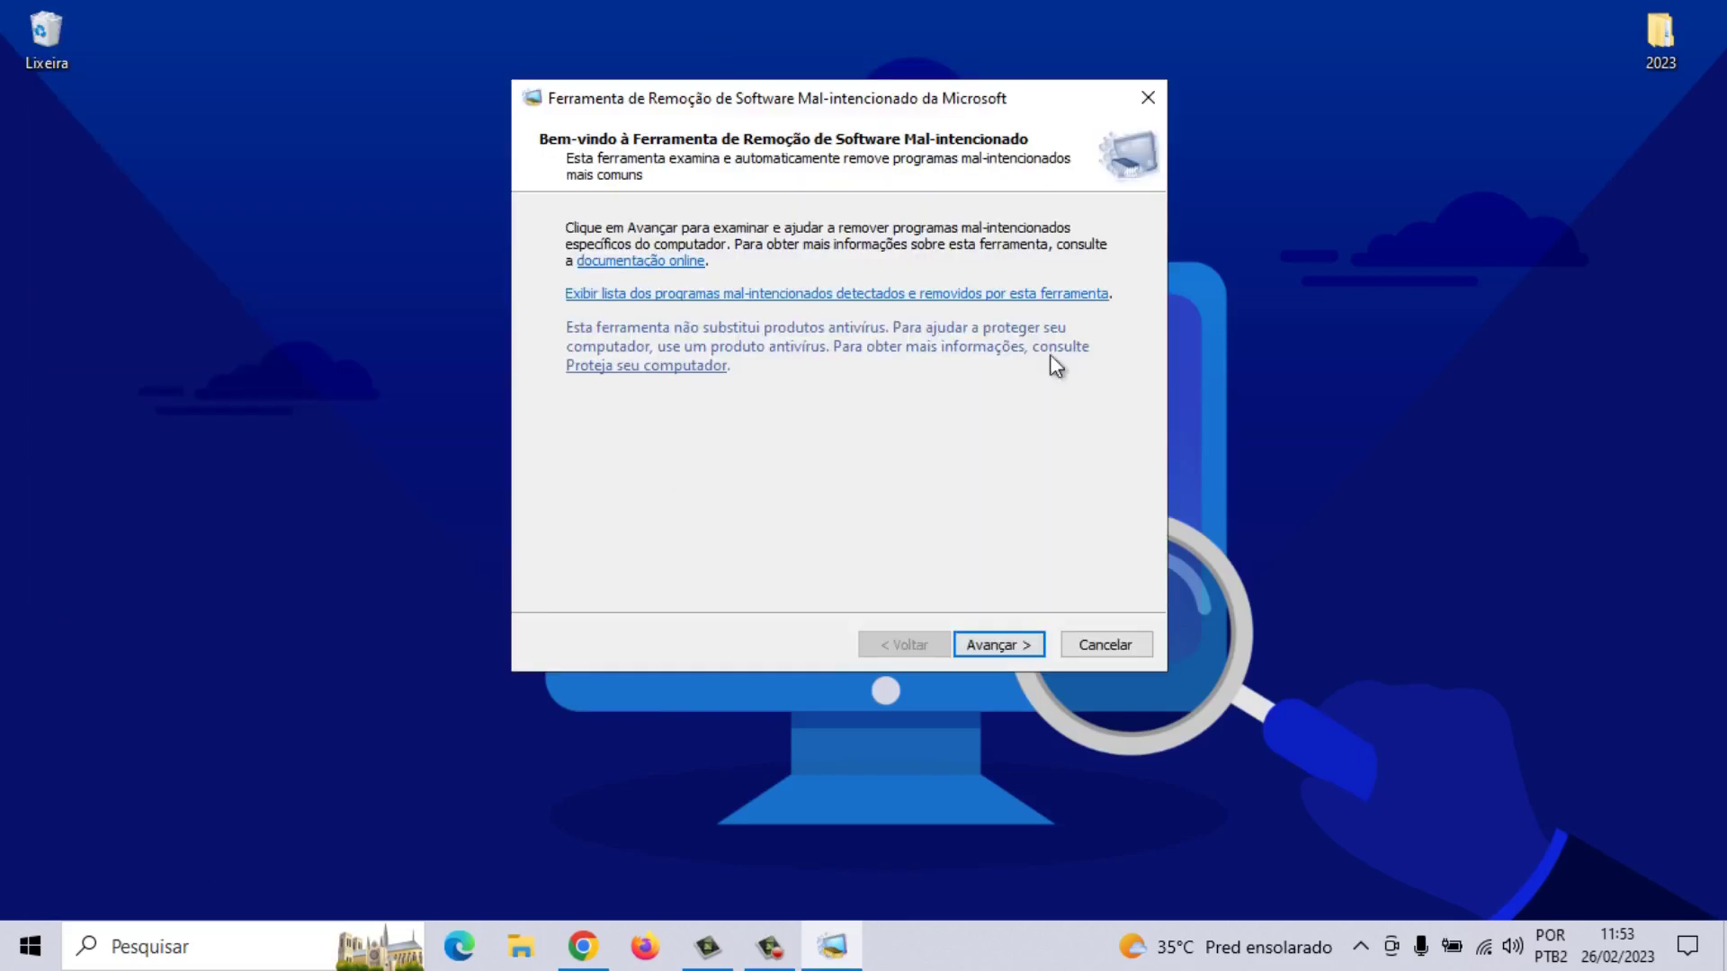
Scan the computer for malicious software with the full scan type (Exame geral) and finish the wizard
click(1022, 648)
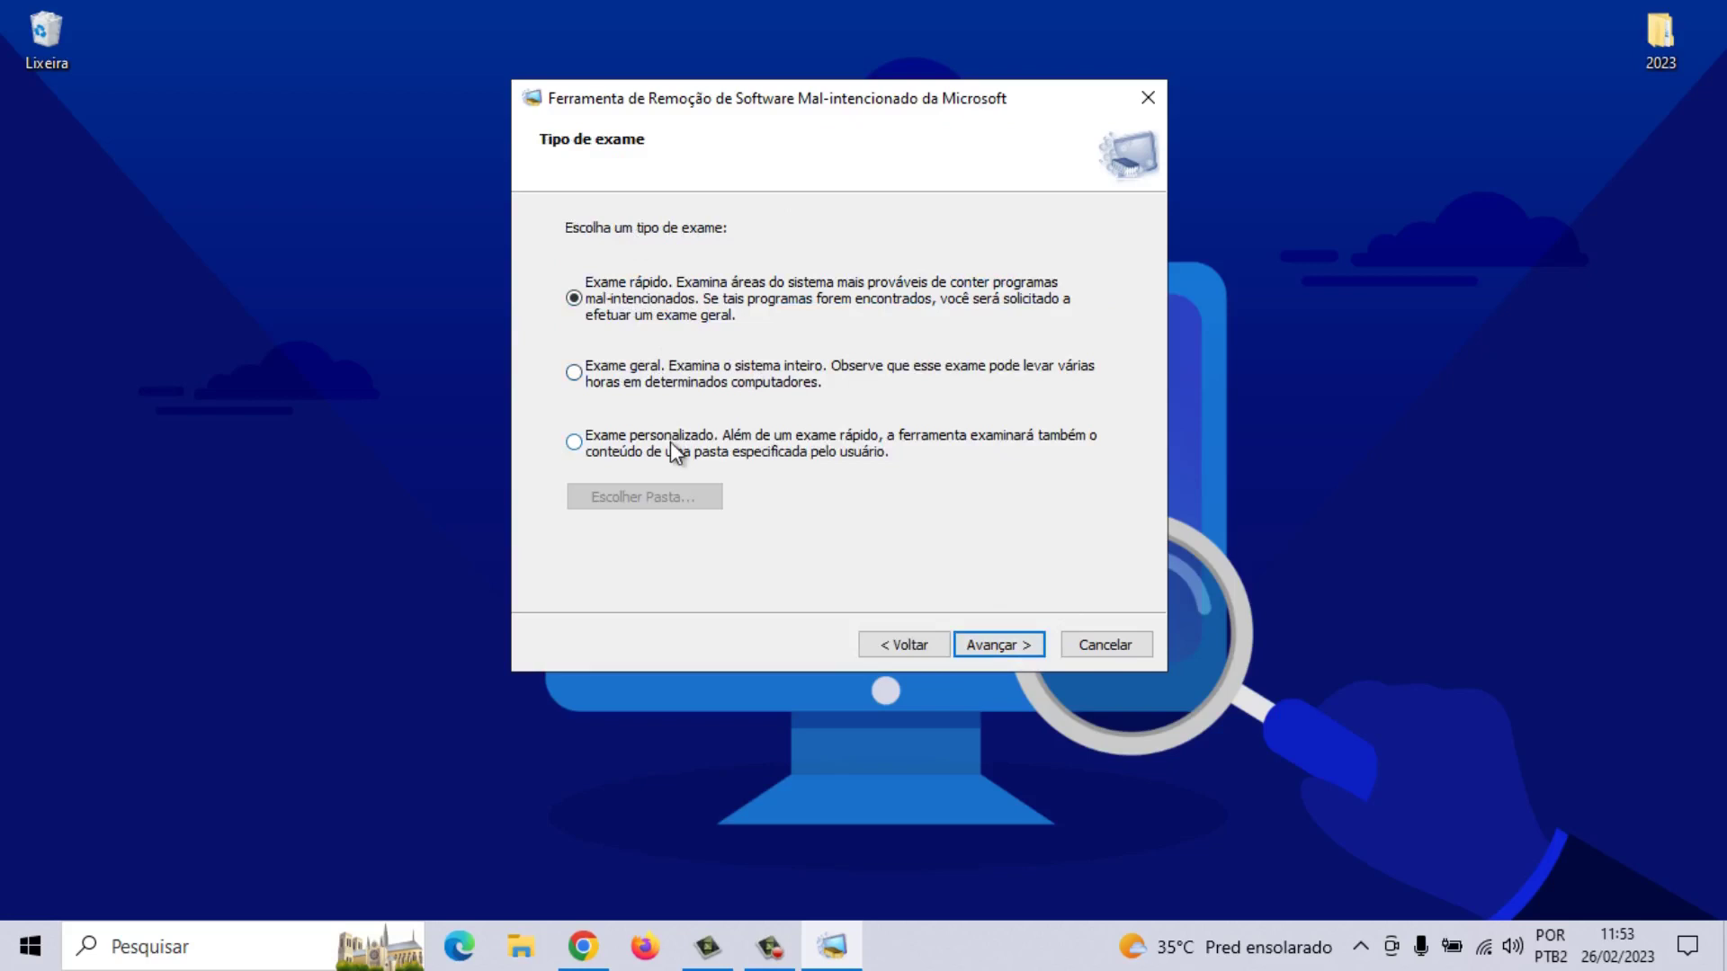
click(577, 376)
click(997, 644)
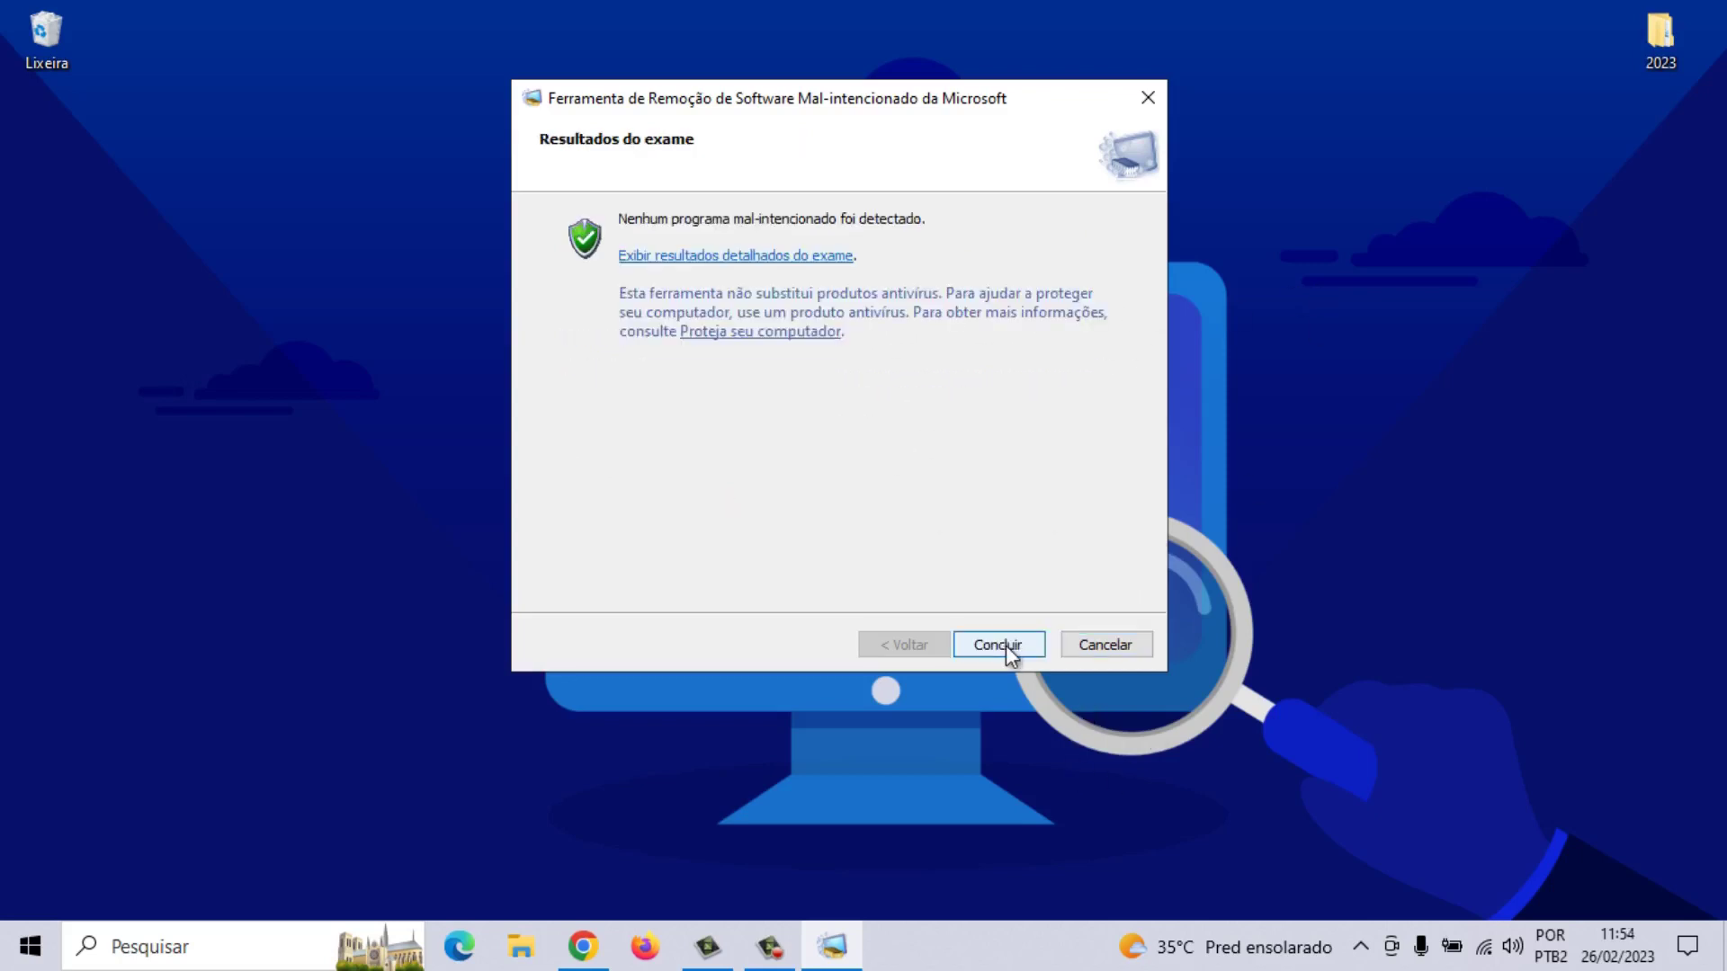
click(1005, 645)
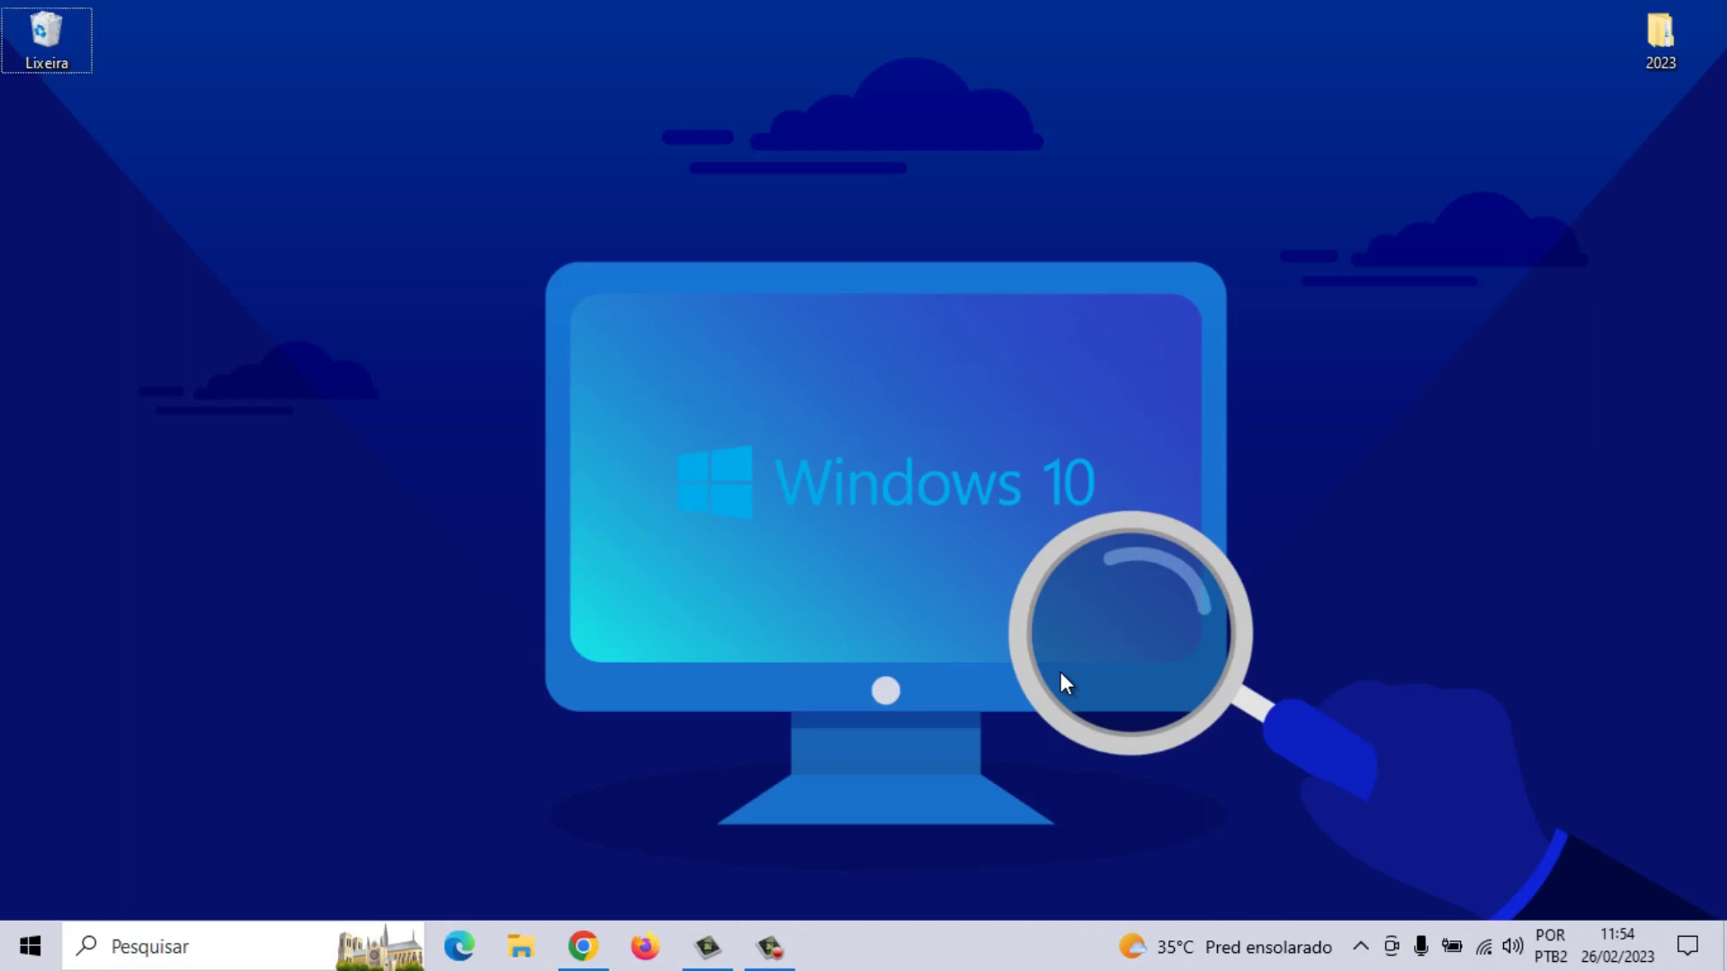
Run PREFETCH to open the Prefetch folder, grant permanent access to it and maximize its window
key(super+r)
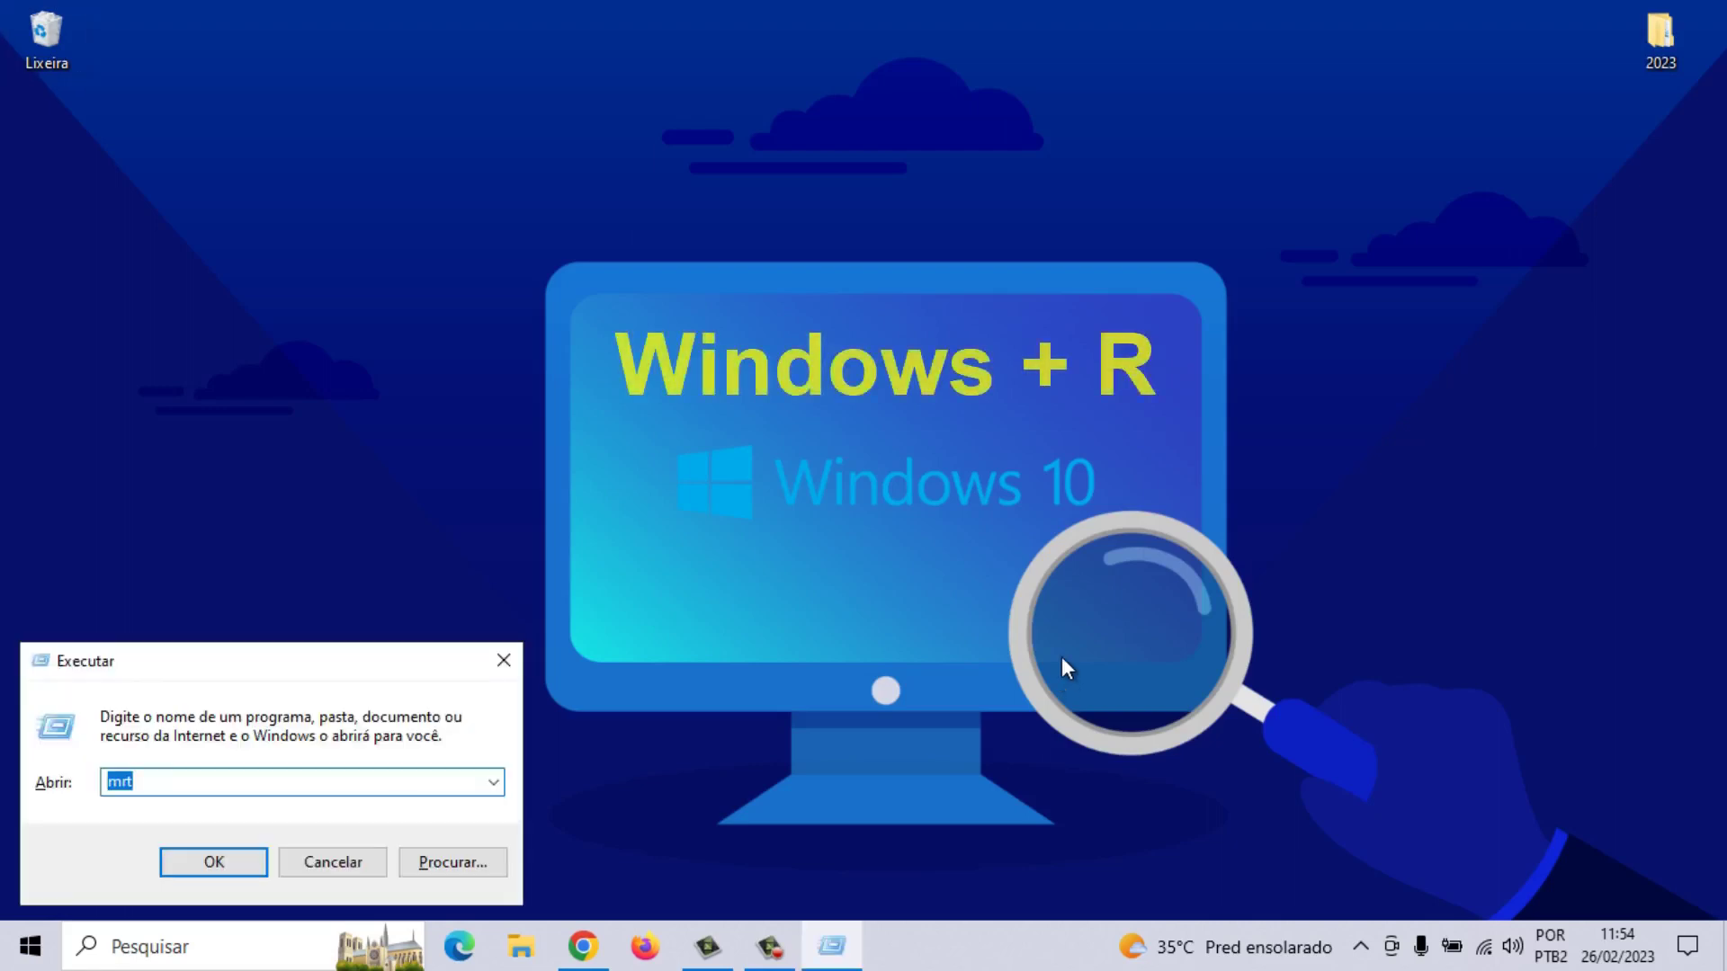
text(PREFE)
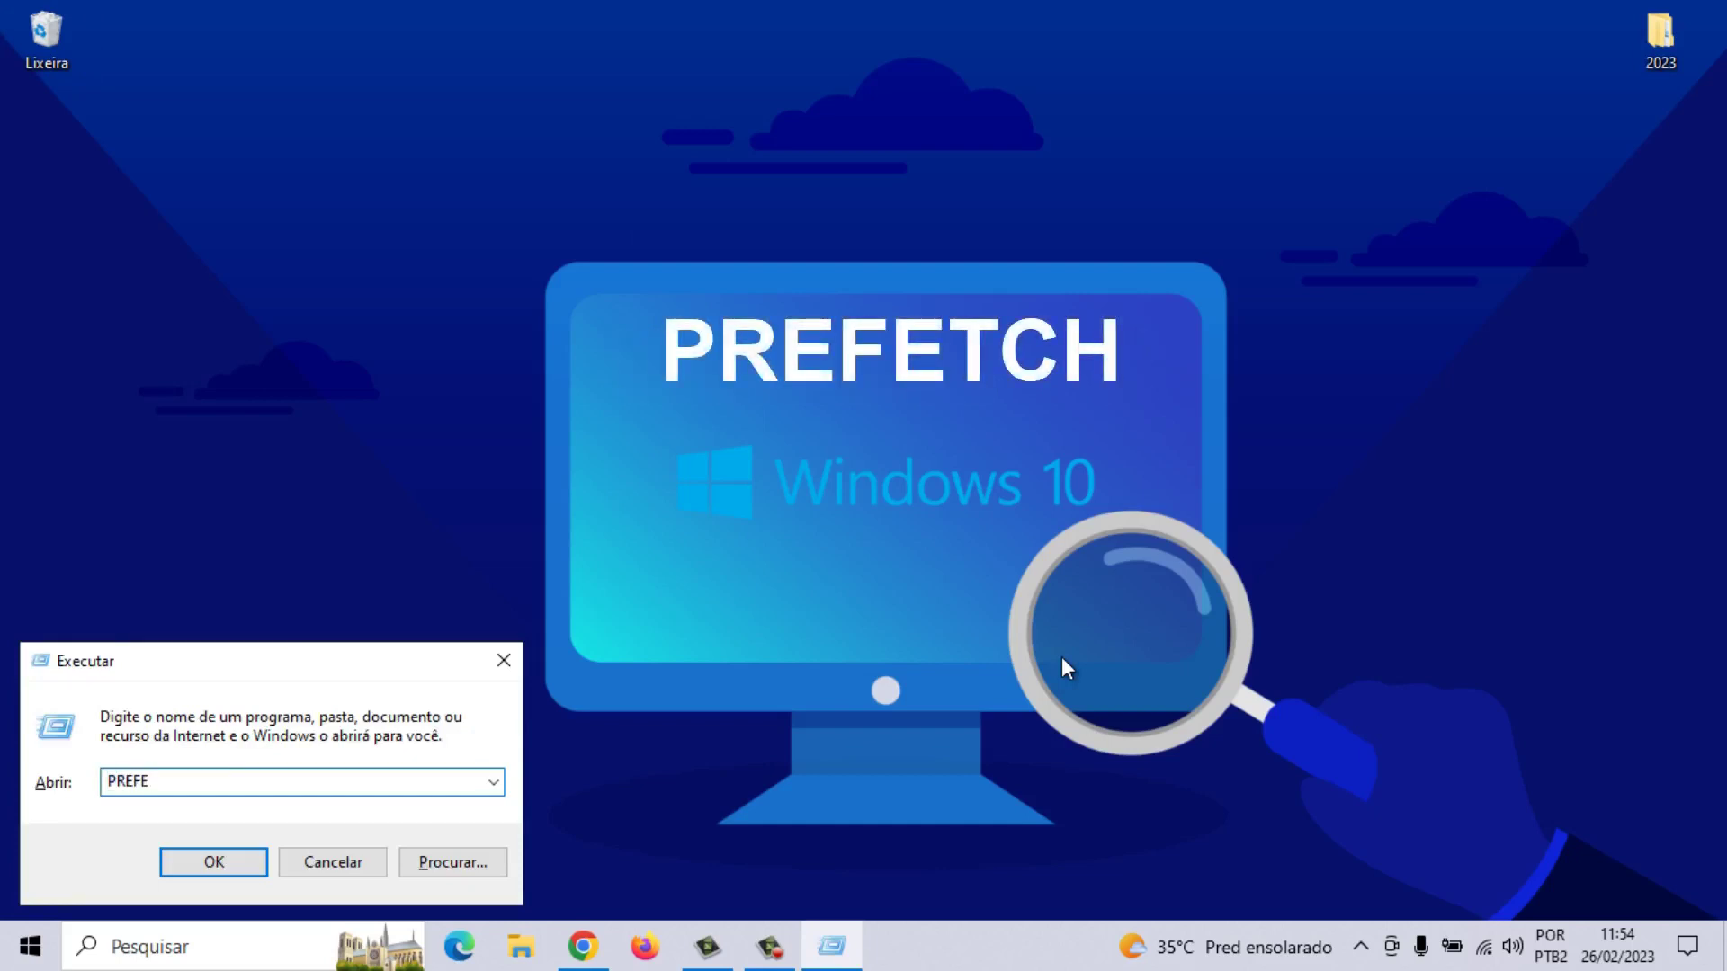
text(TCH)
click(225, 860)
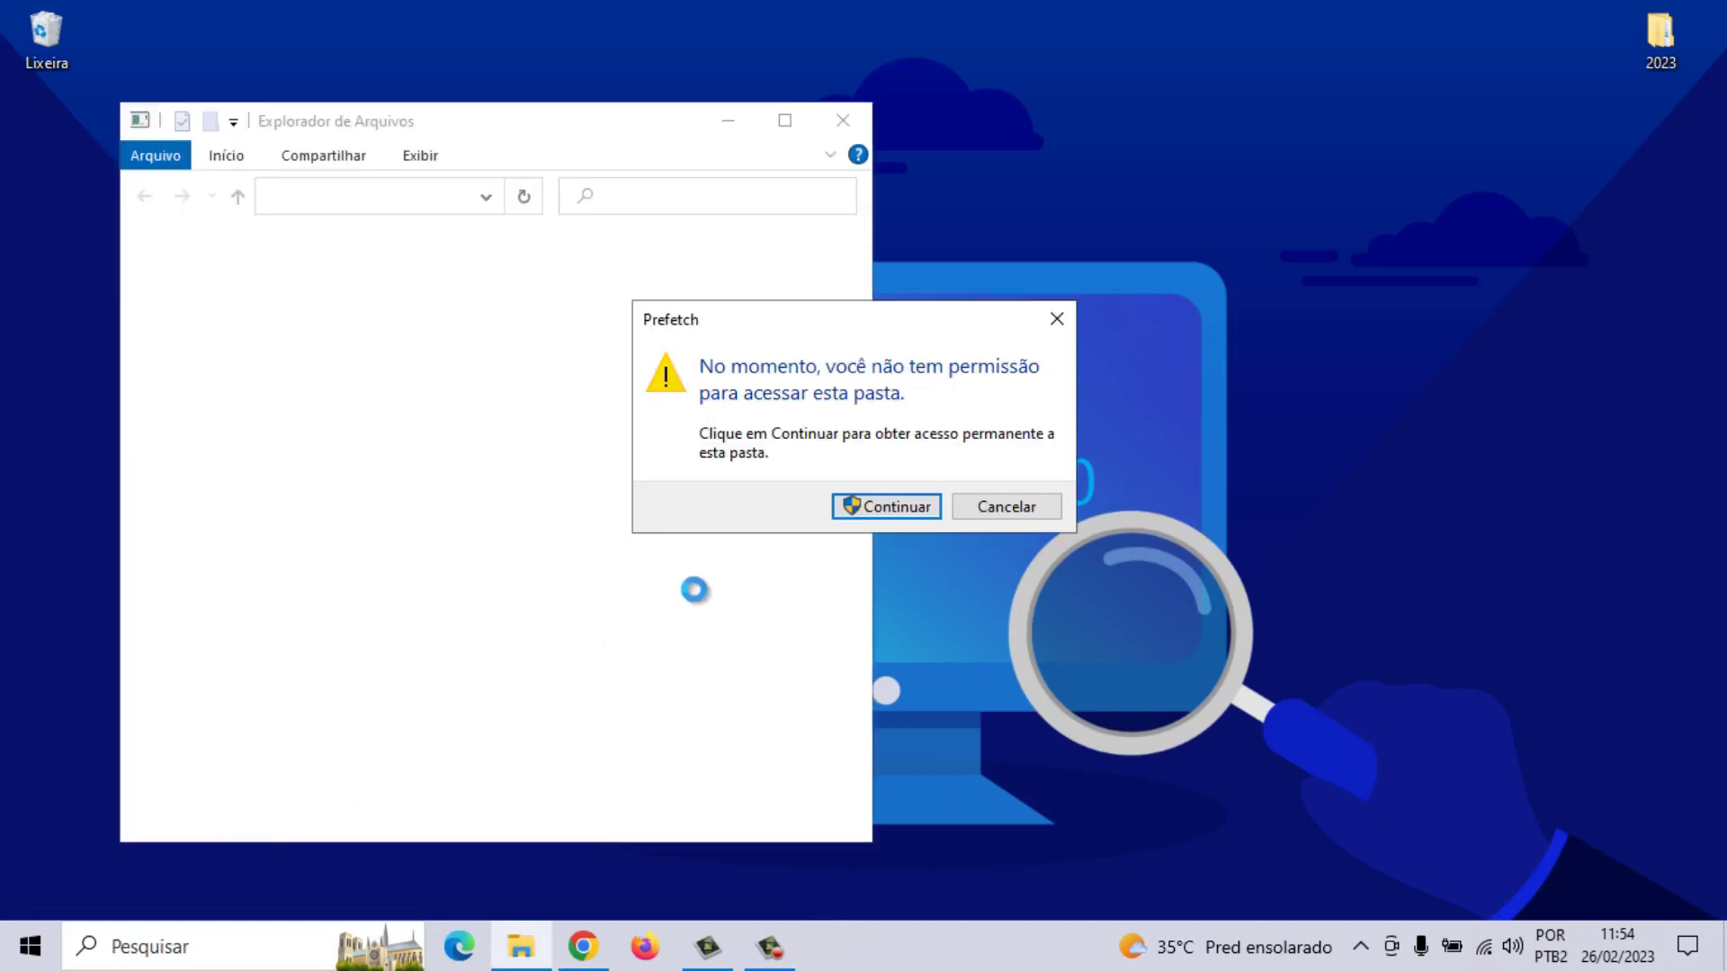
click(914, 505)
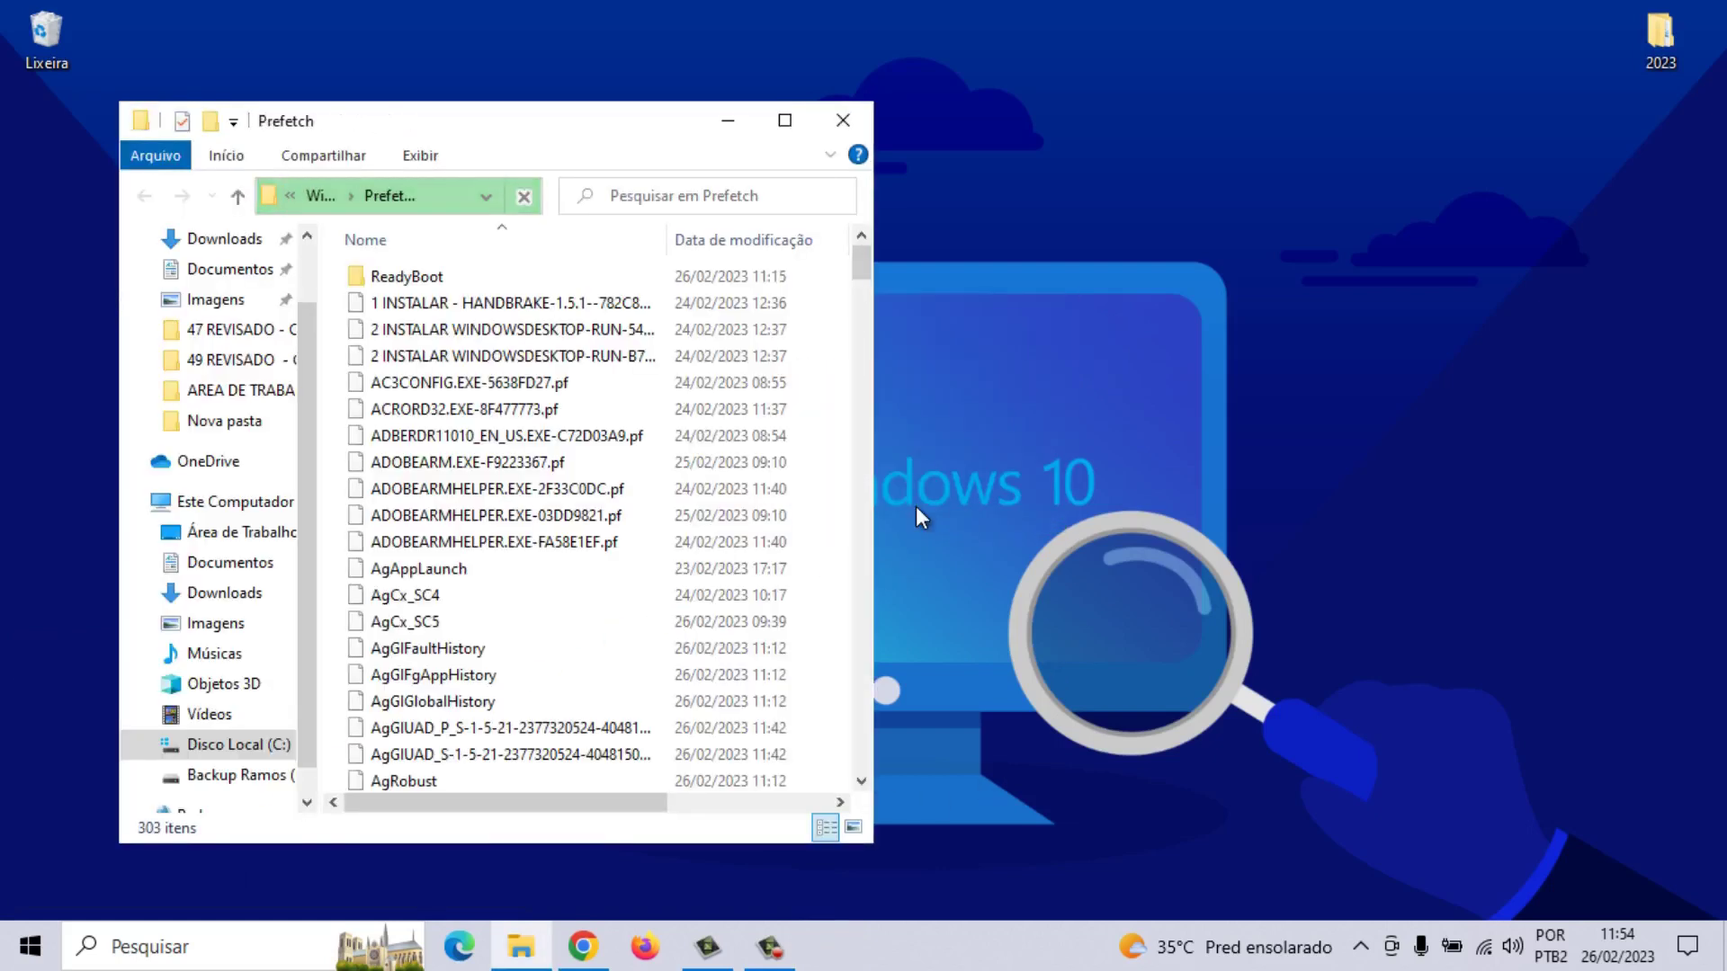
click(785, 120)
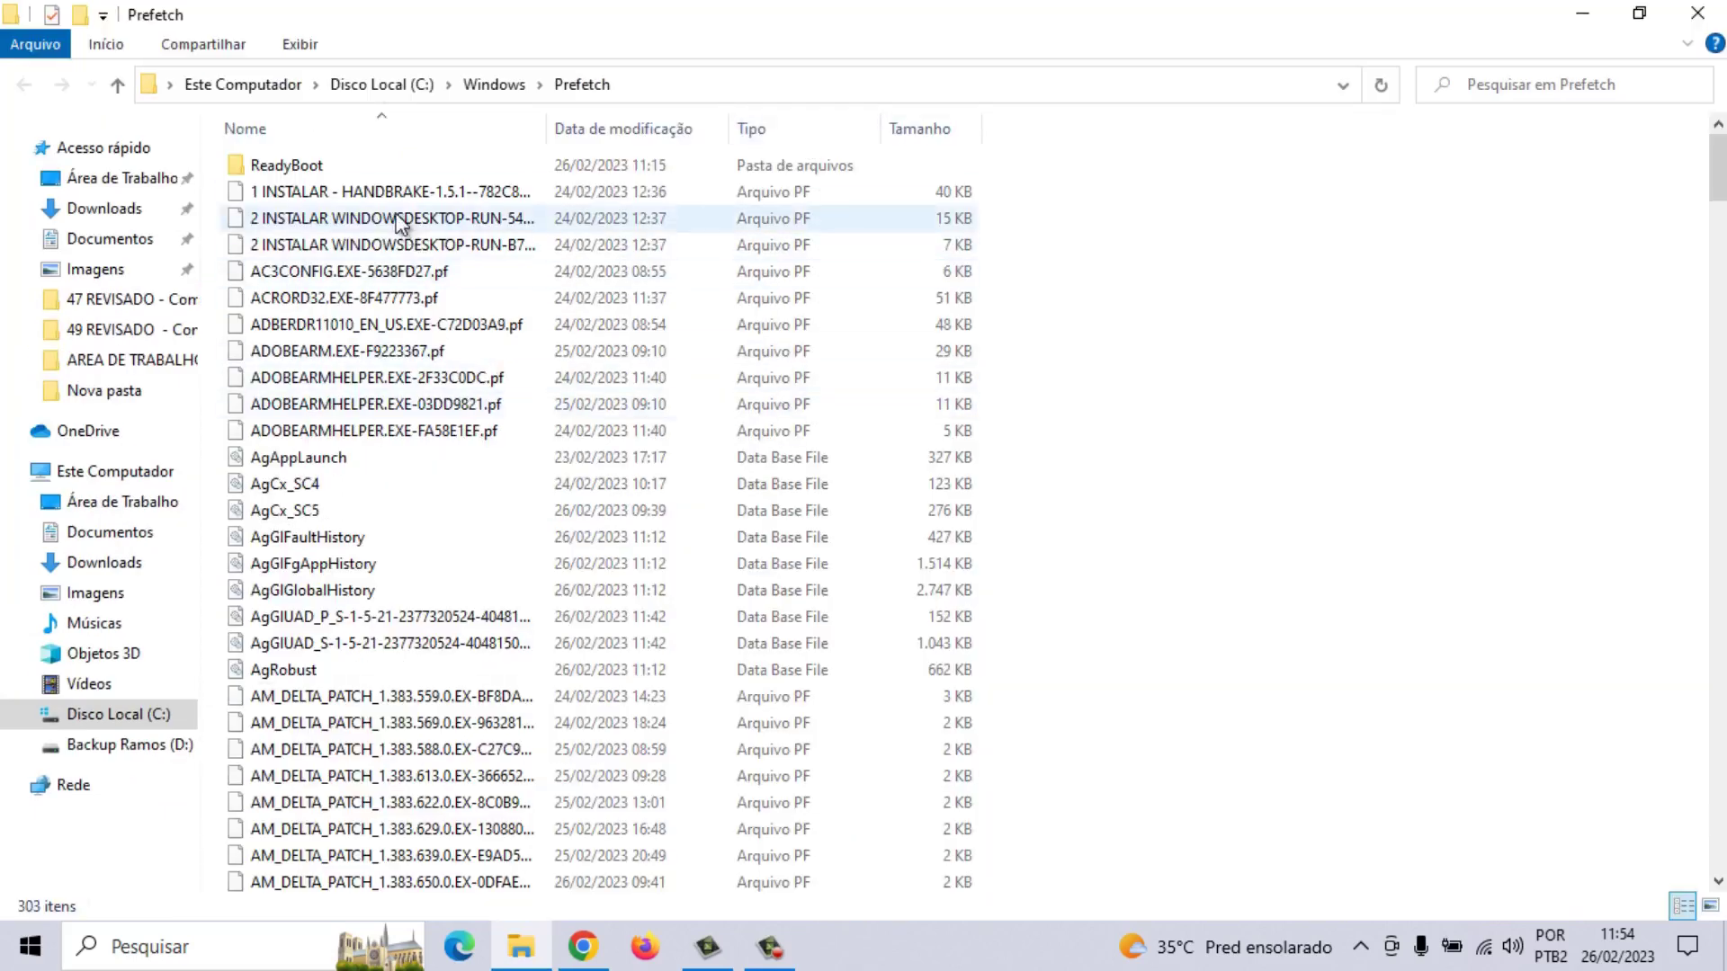
Delete all items in the Prefetch folder, skipping the file in use, and close the folder window
click(400, 220)
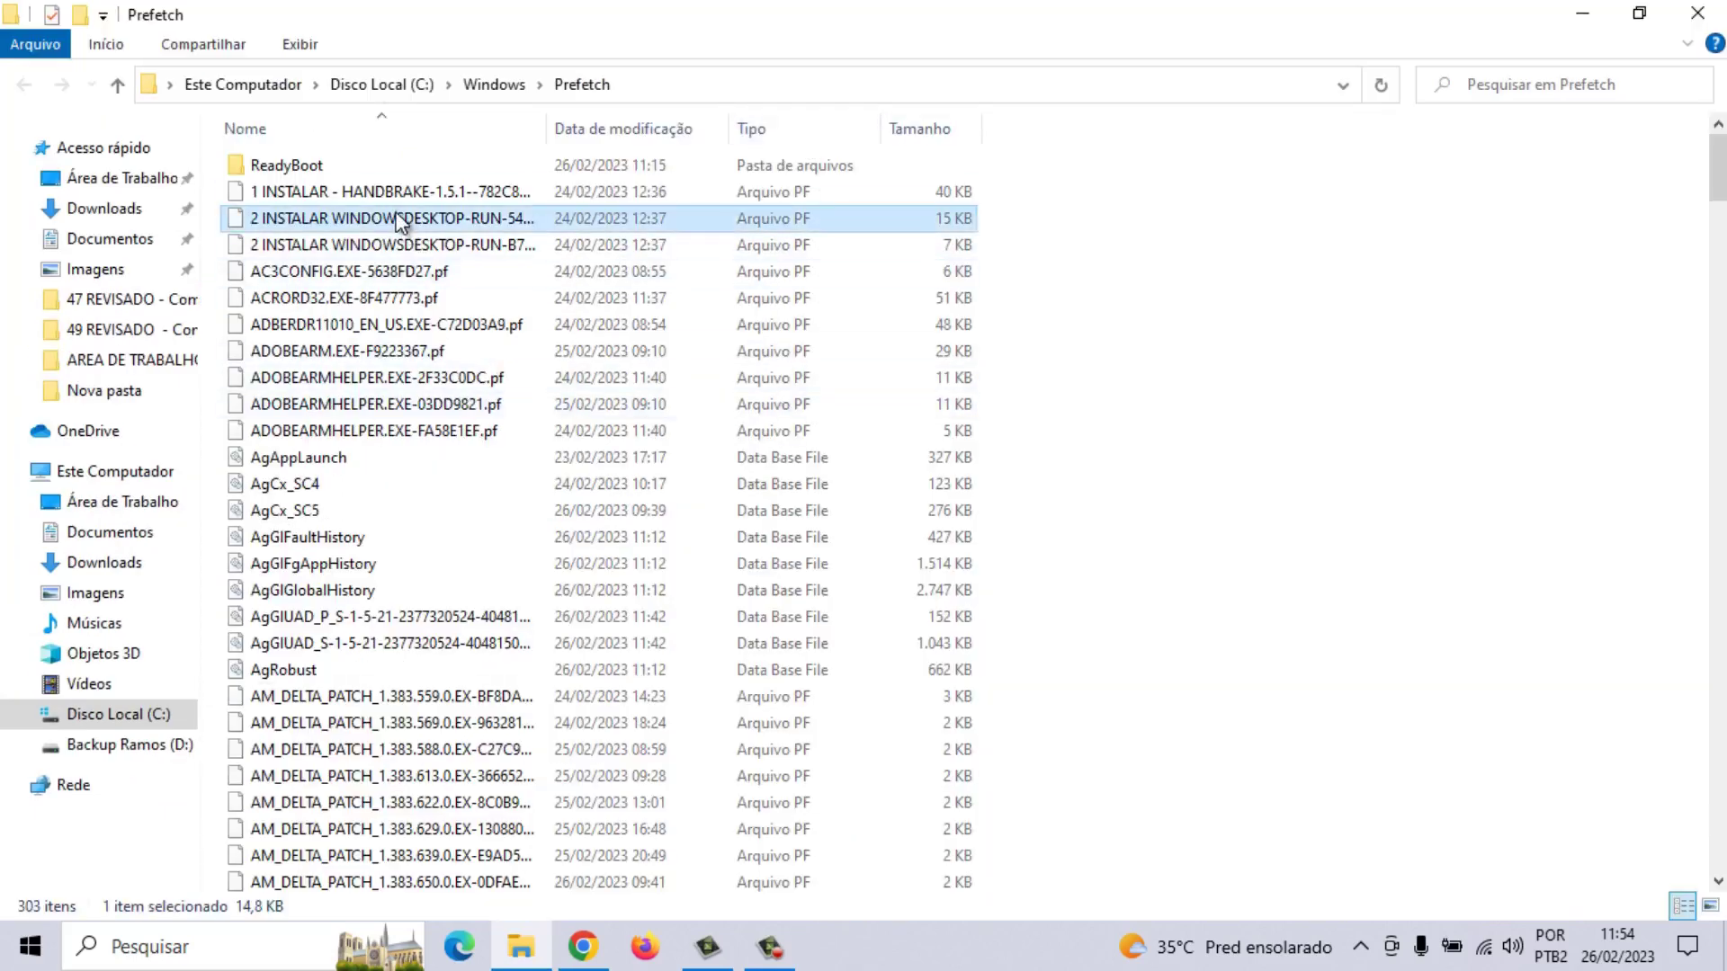
key(ctrl+a)
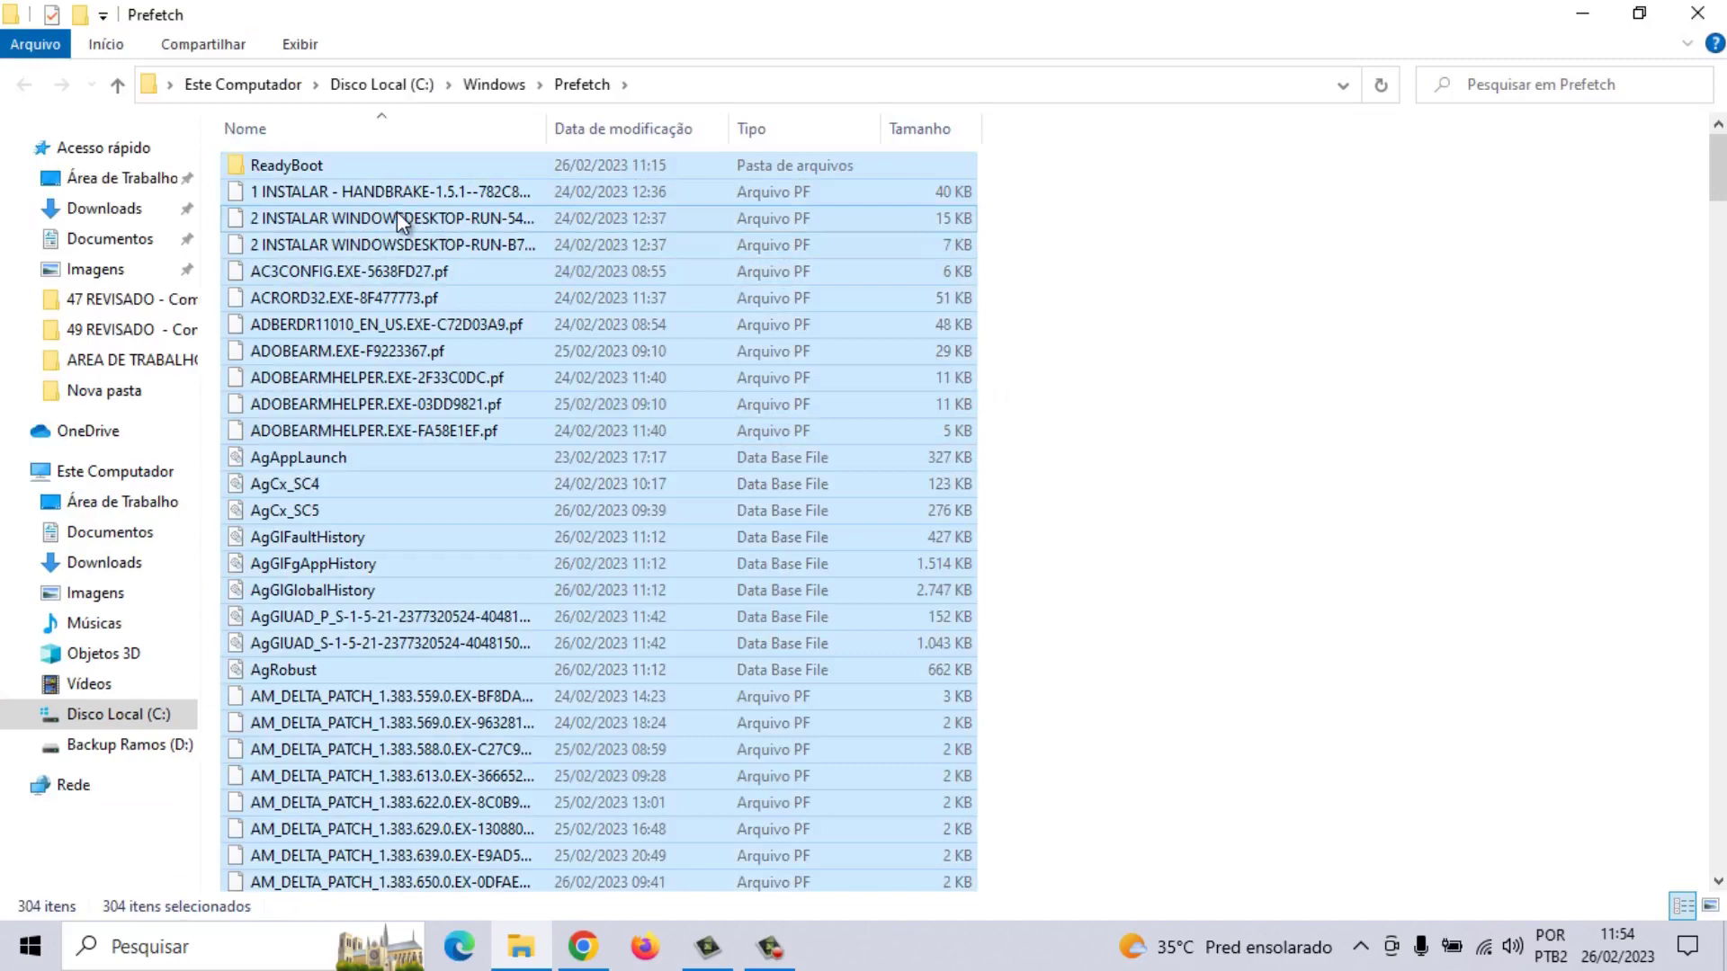
right_click(397, 212)
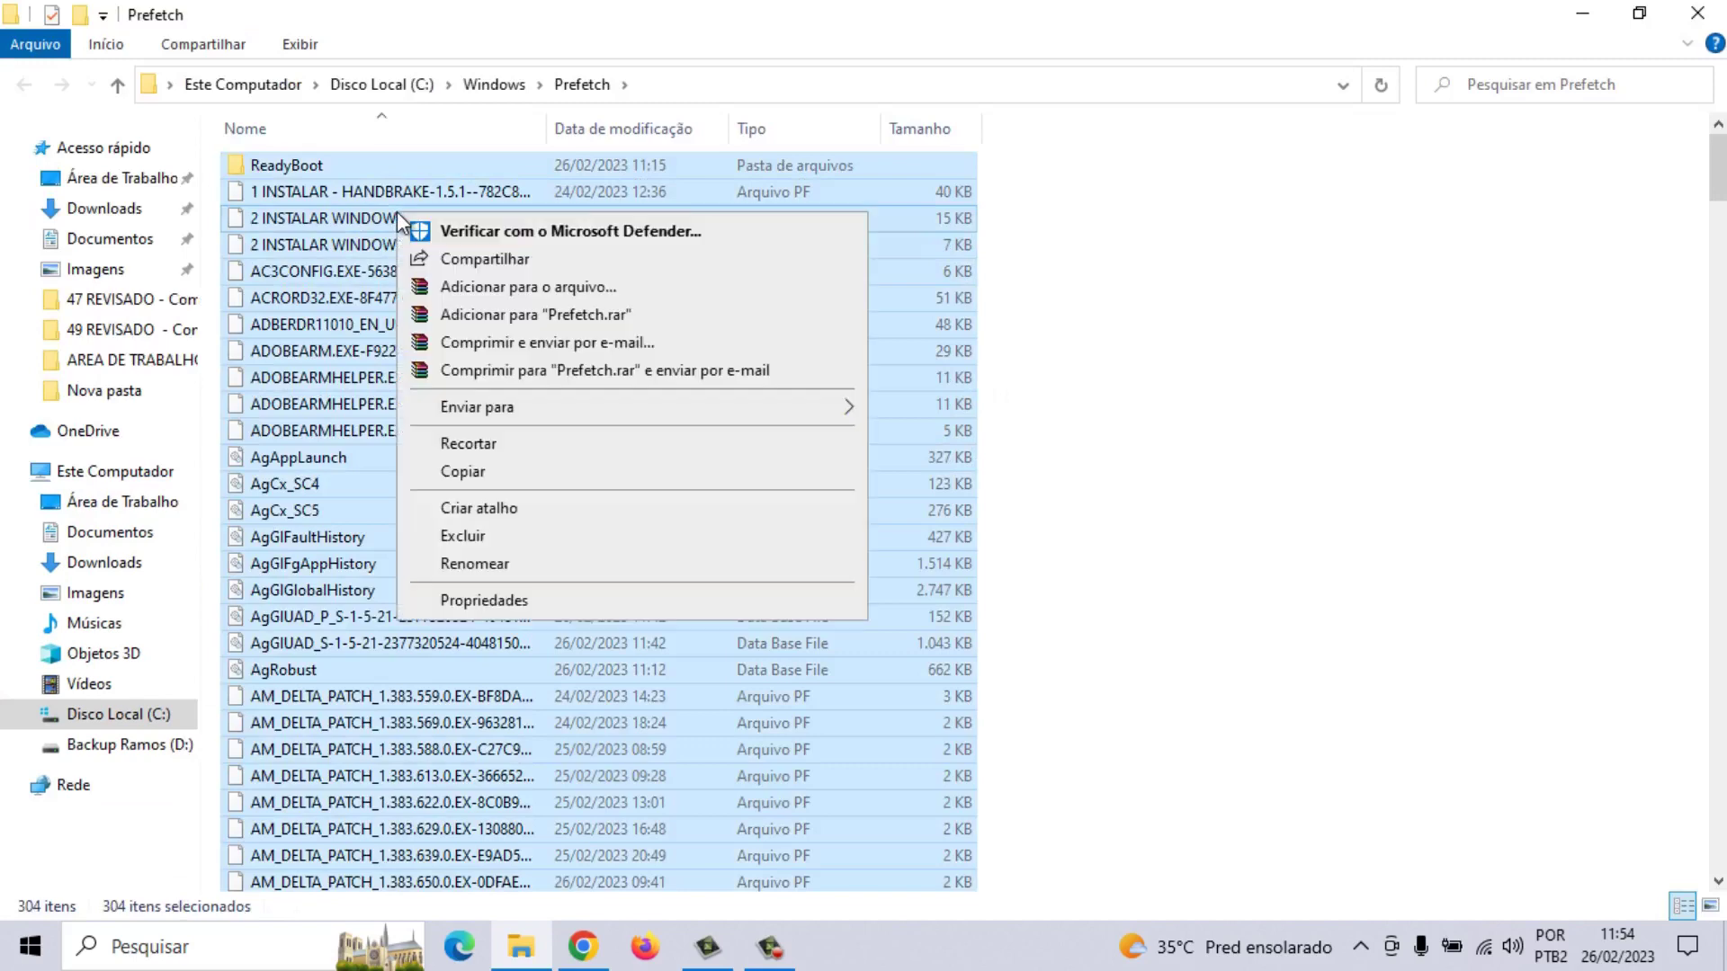
click(497, 536)
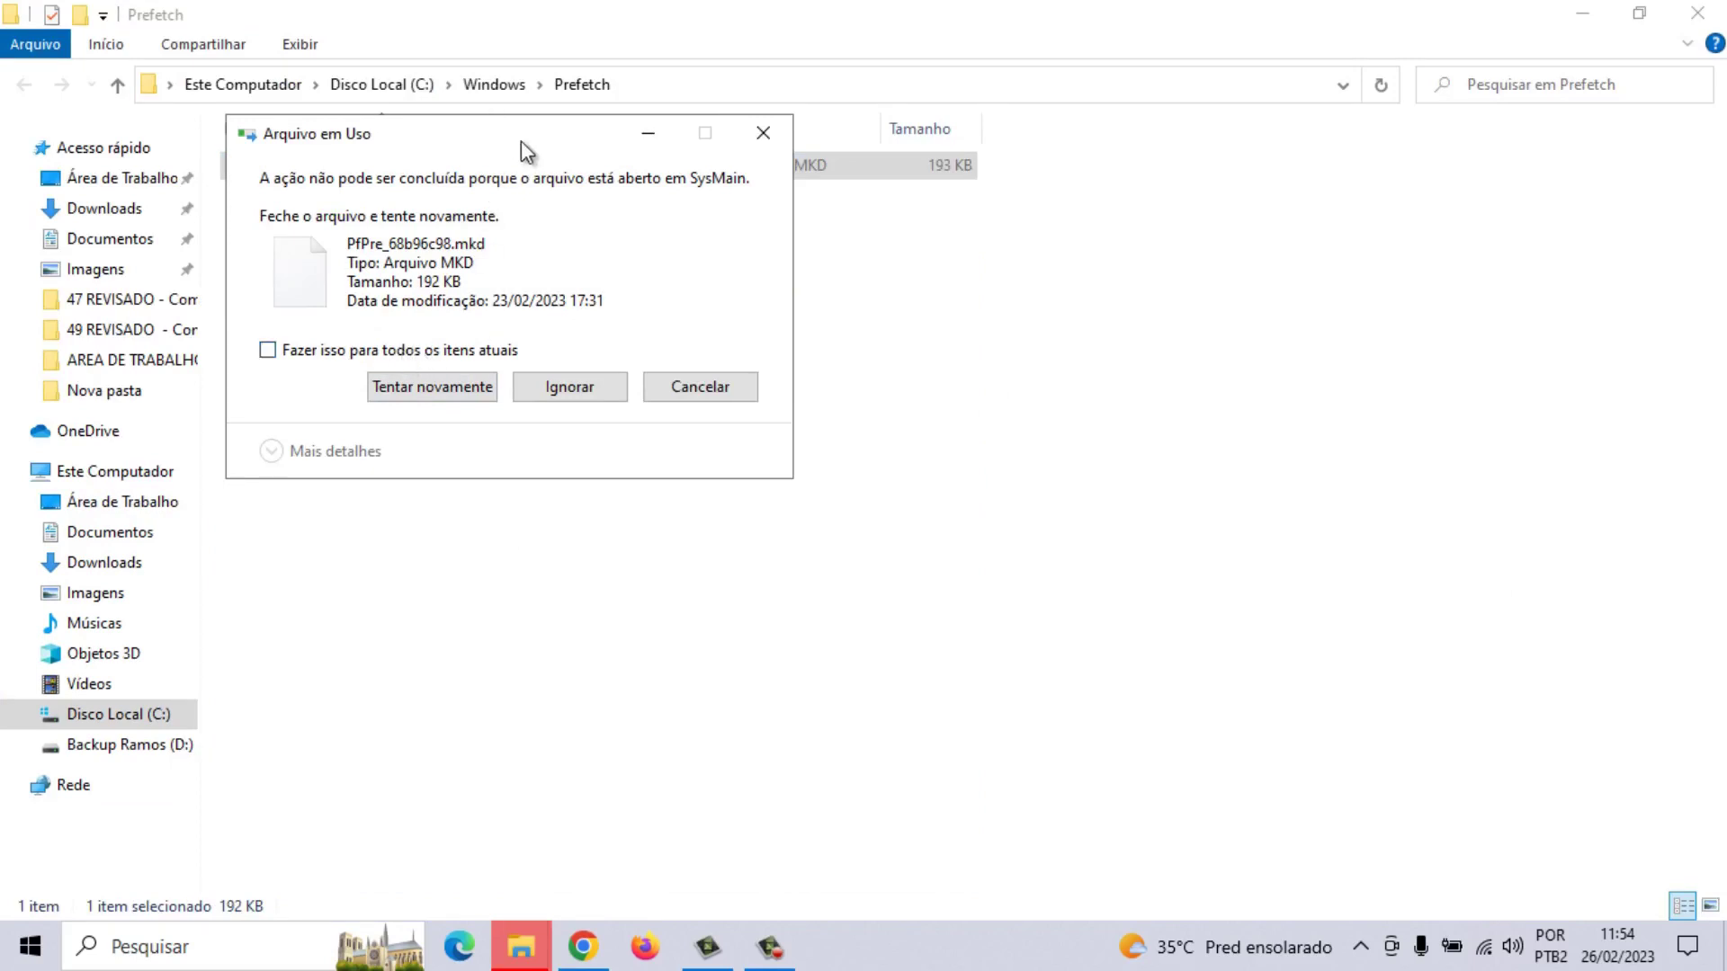
drag(521, 140, 899, 317)
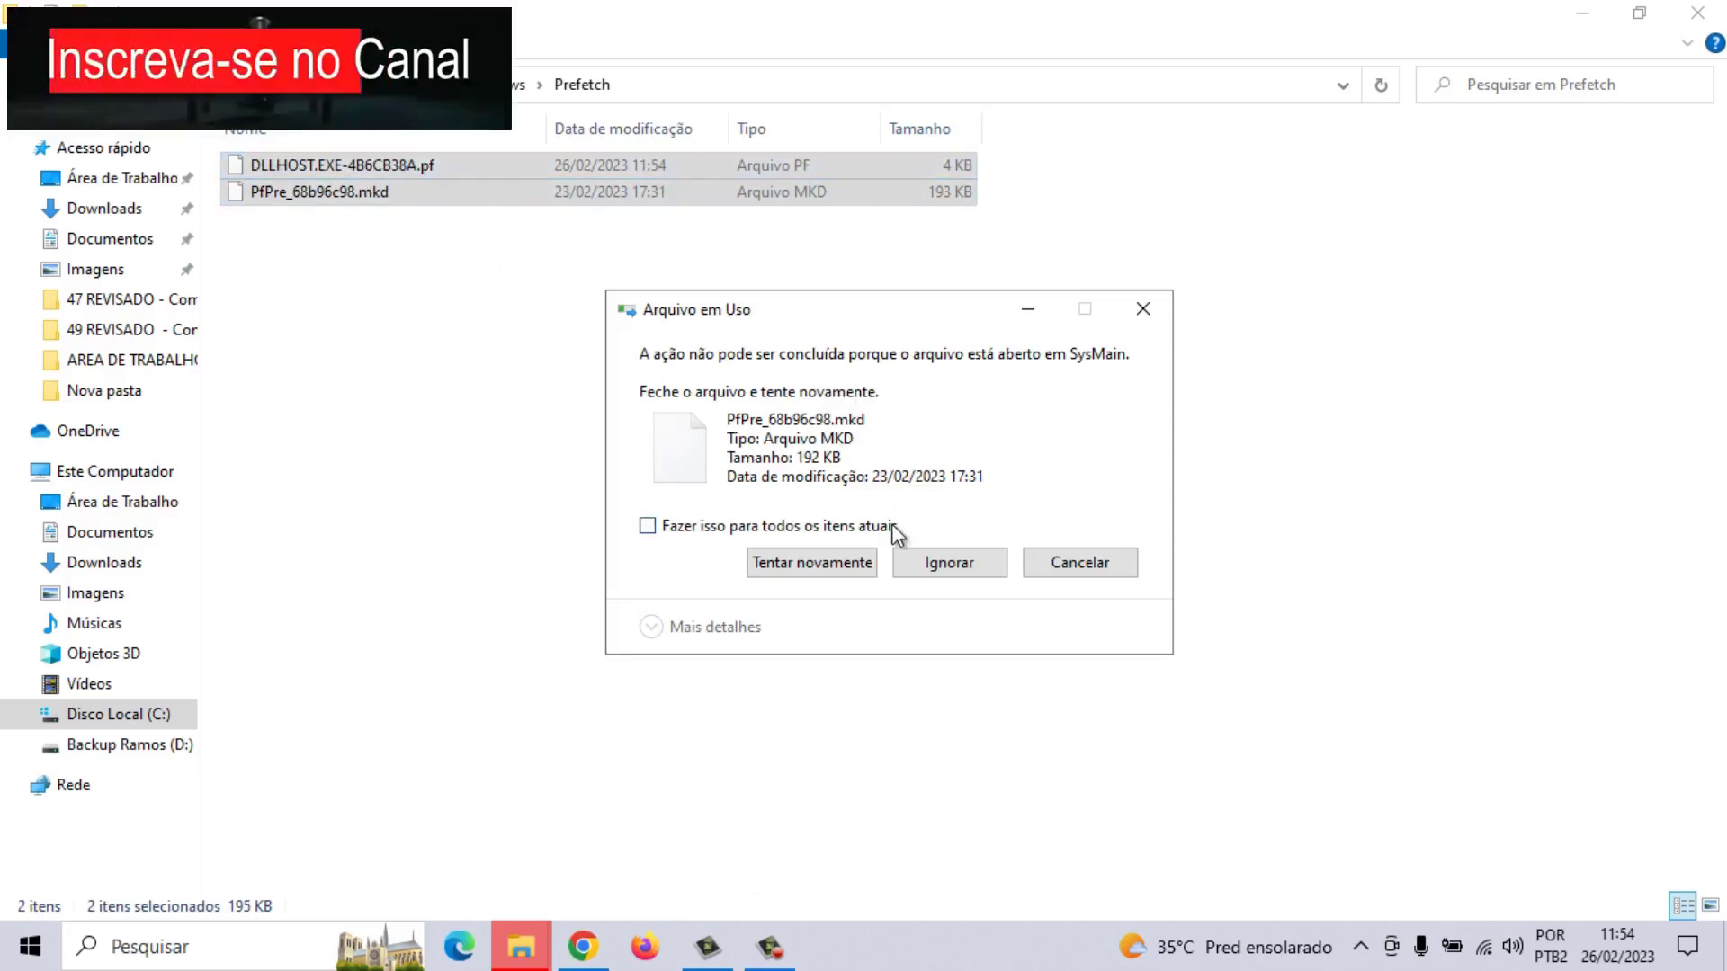
click(970, 567)
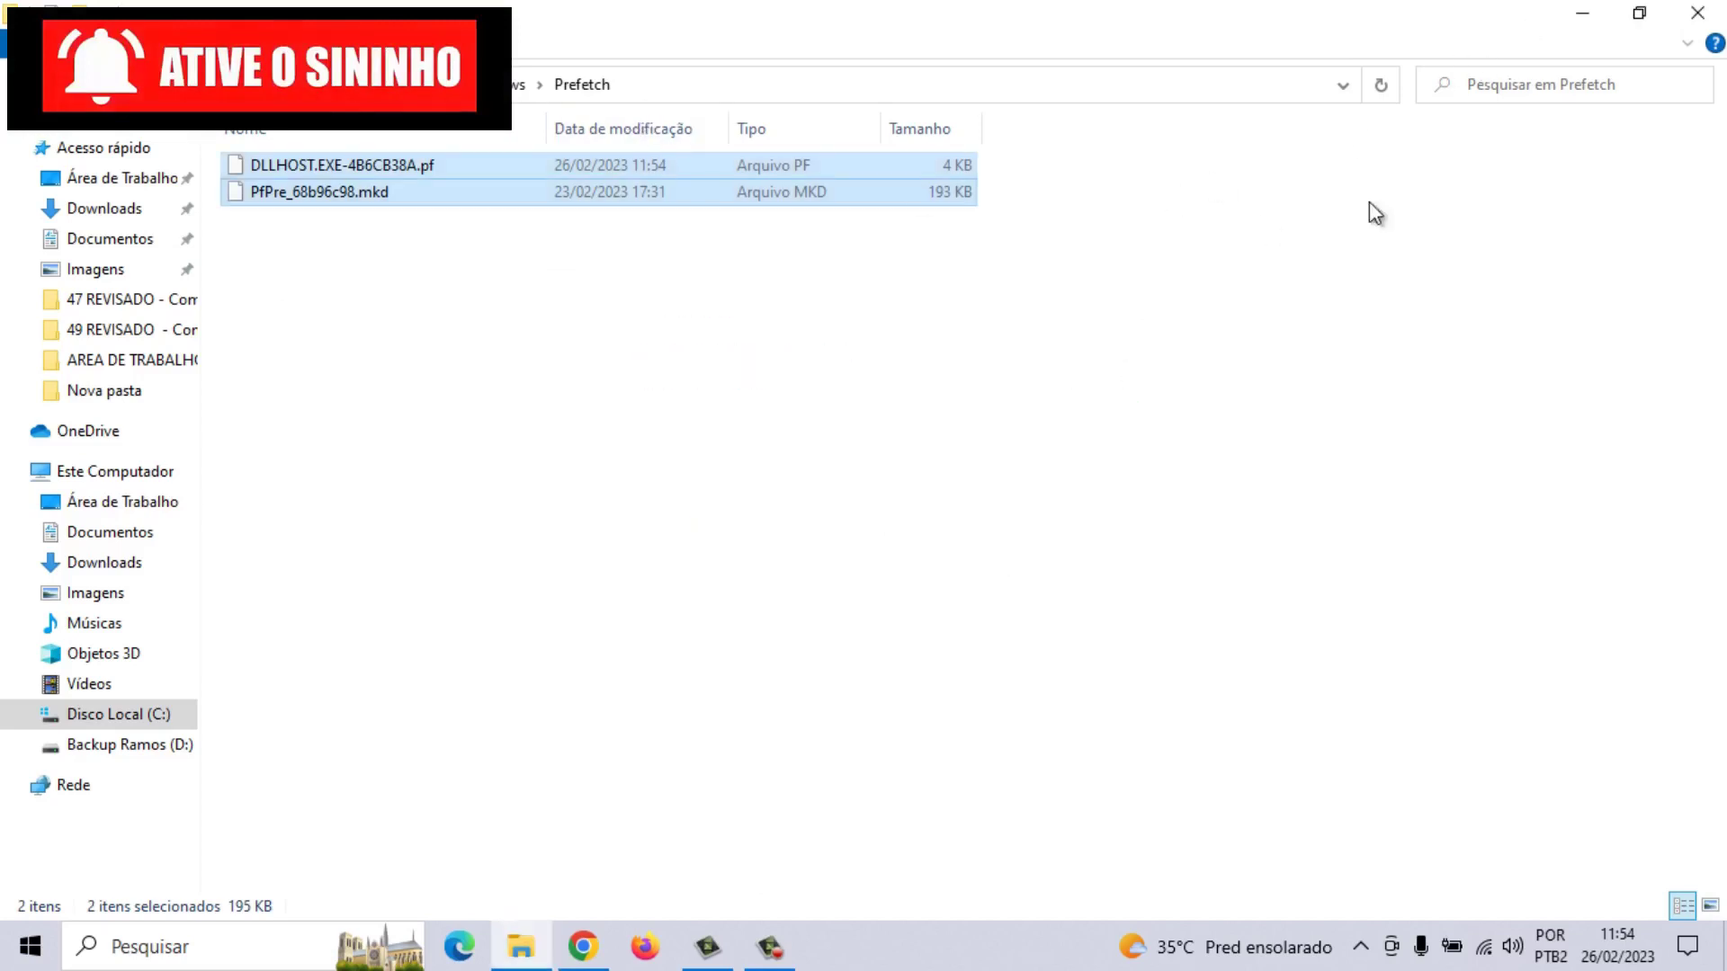
click(1698, 15)
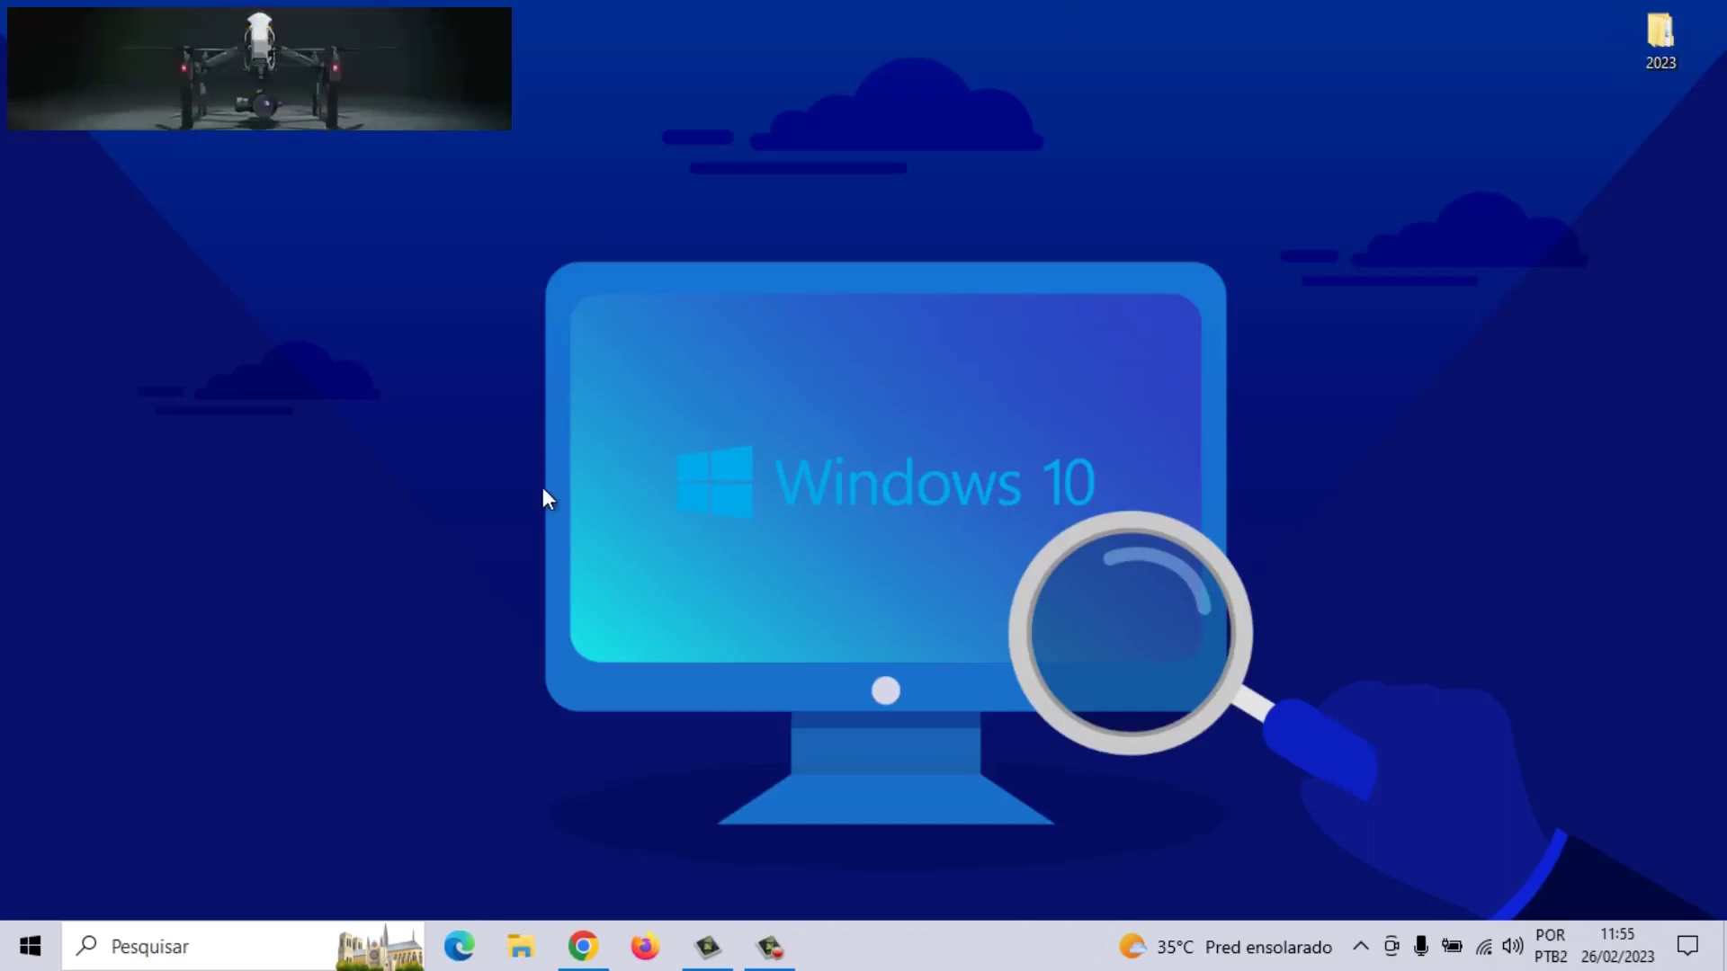
Run RECENT to open the folder of recently used items
key(super+r)
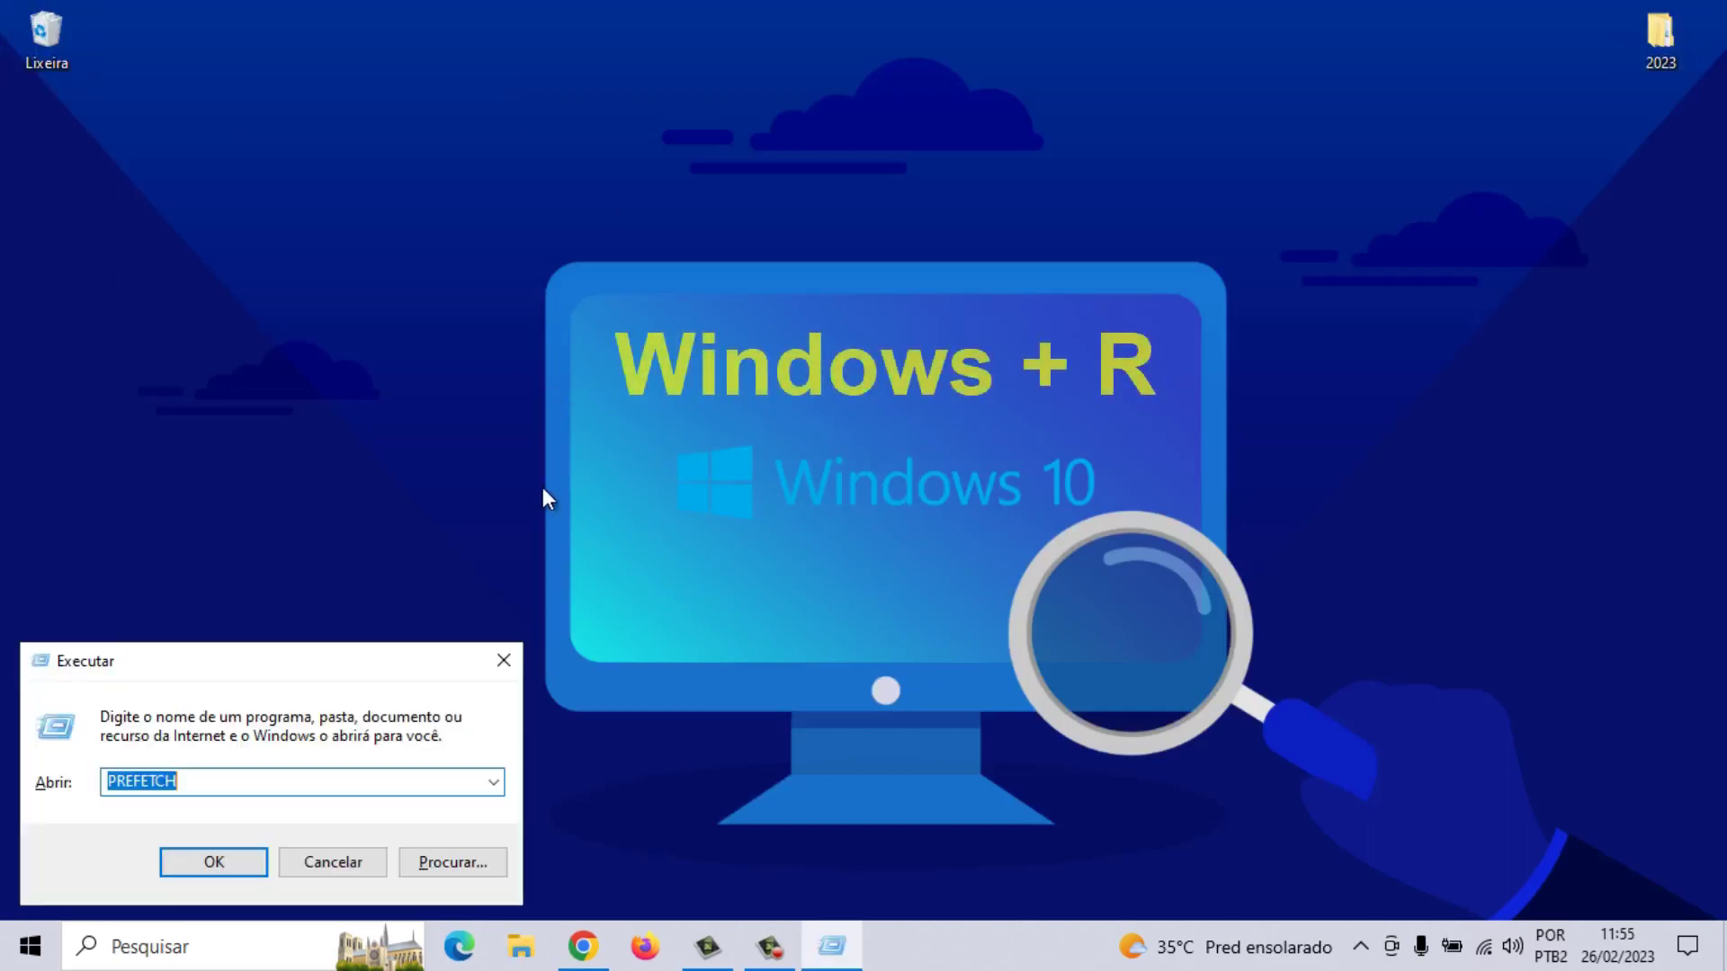
text(RE)
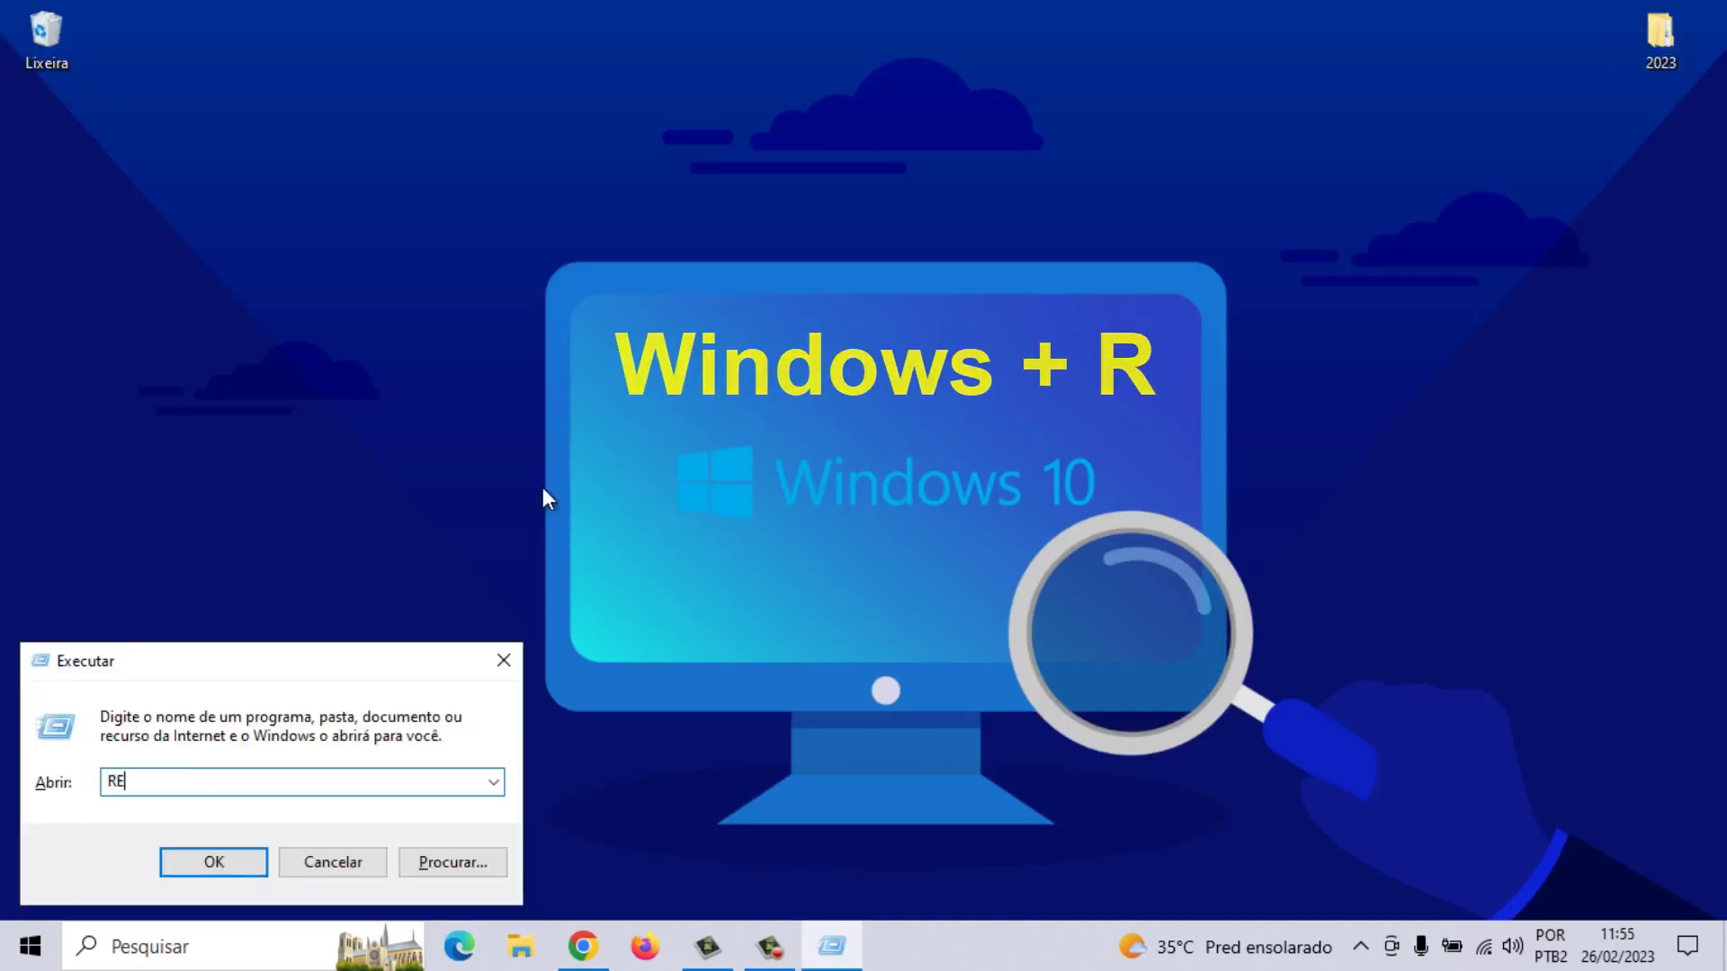
text(CENT)
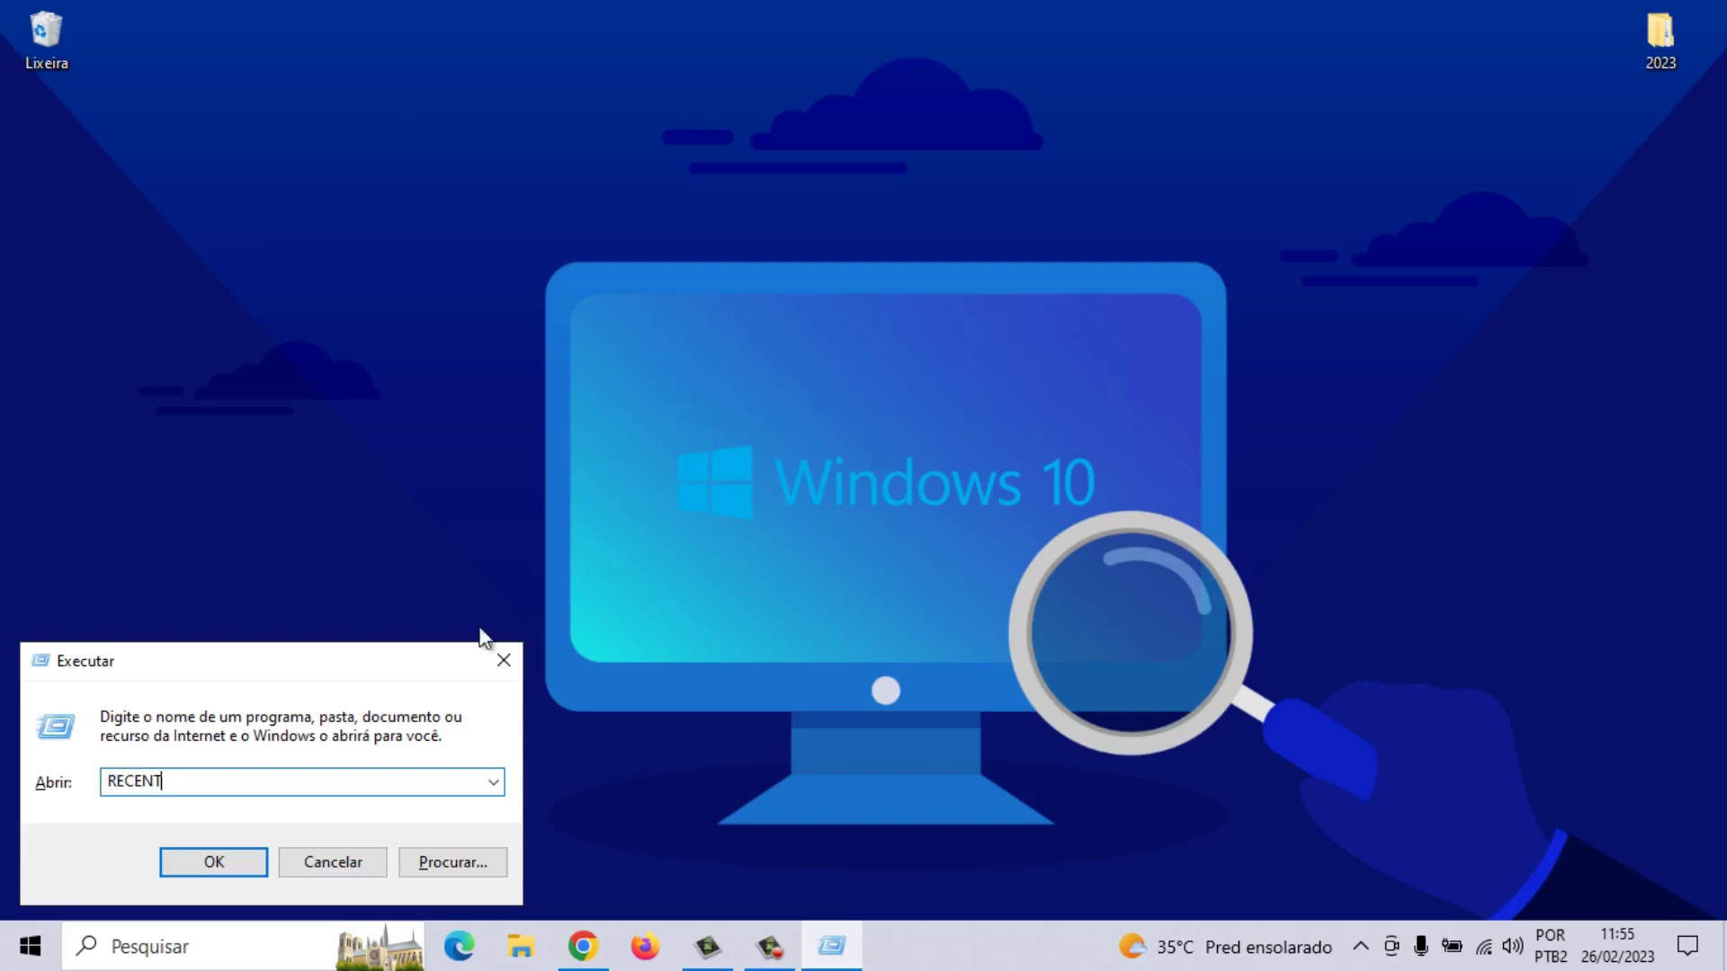
click(198, 865)
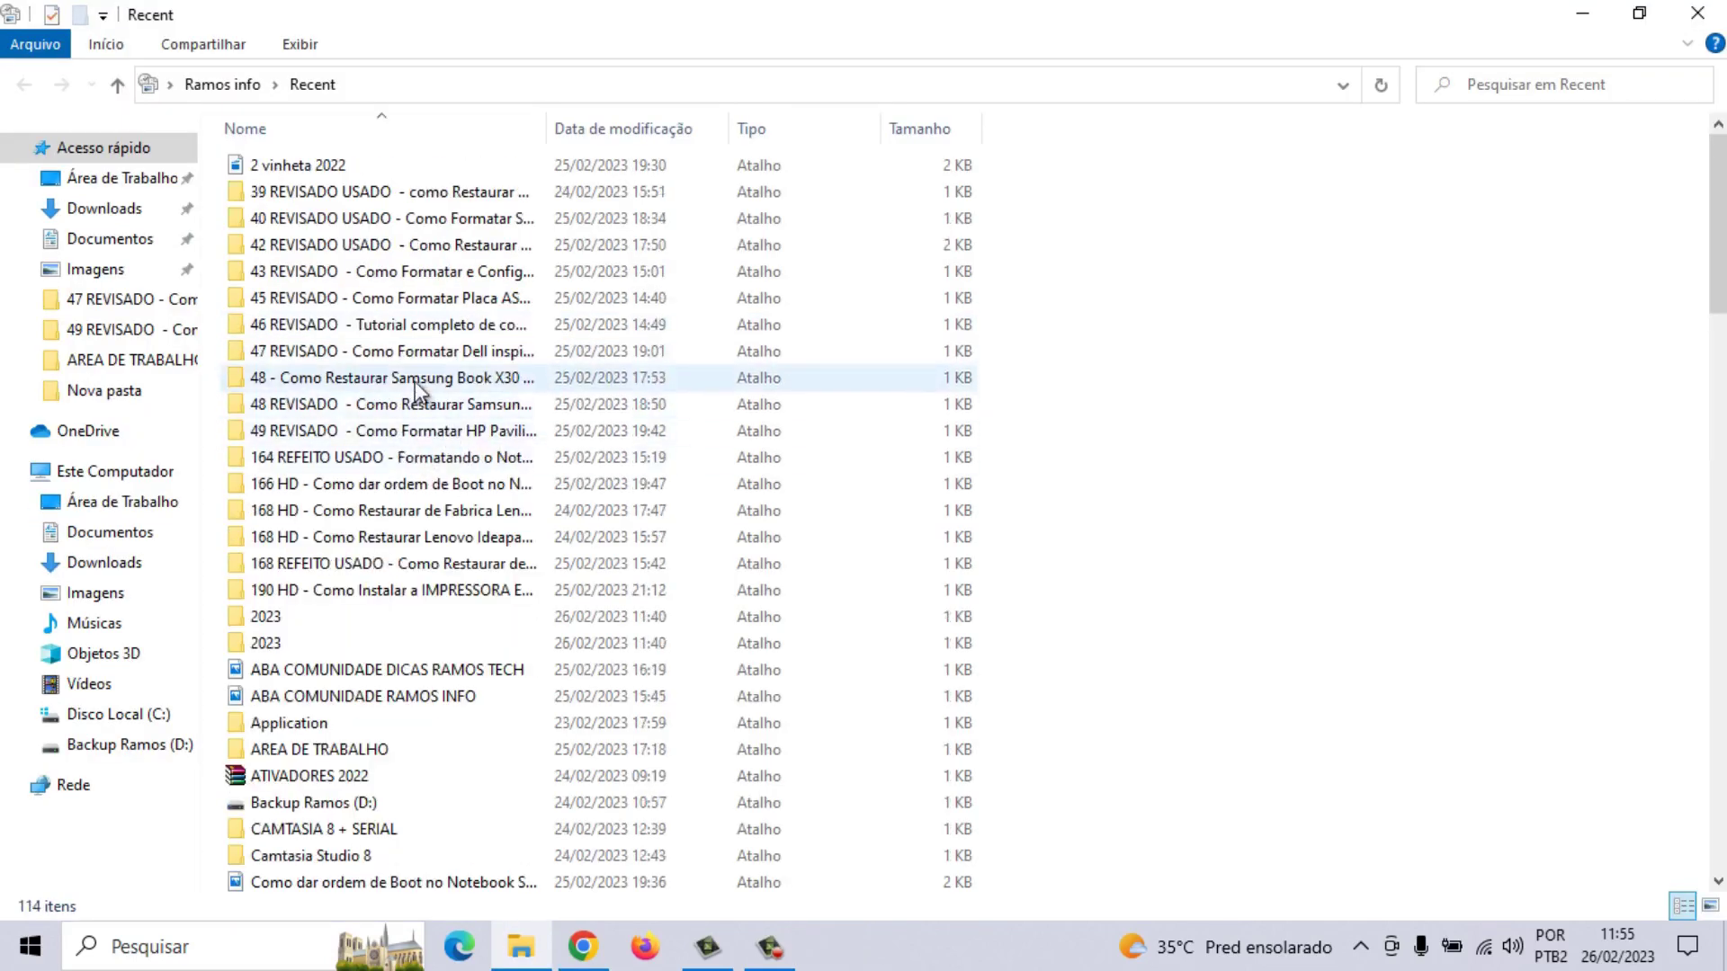
Delete all shortcuts in the Recent folder and close its window
click(415, 379)
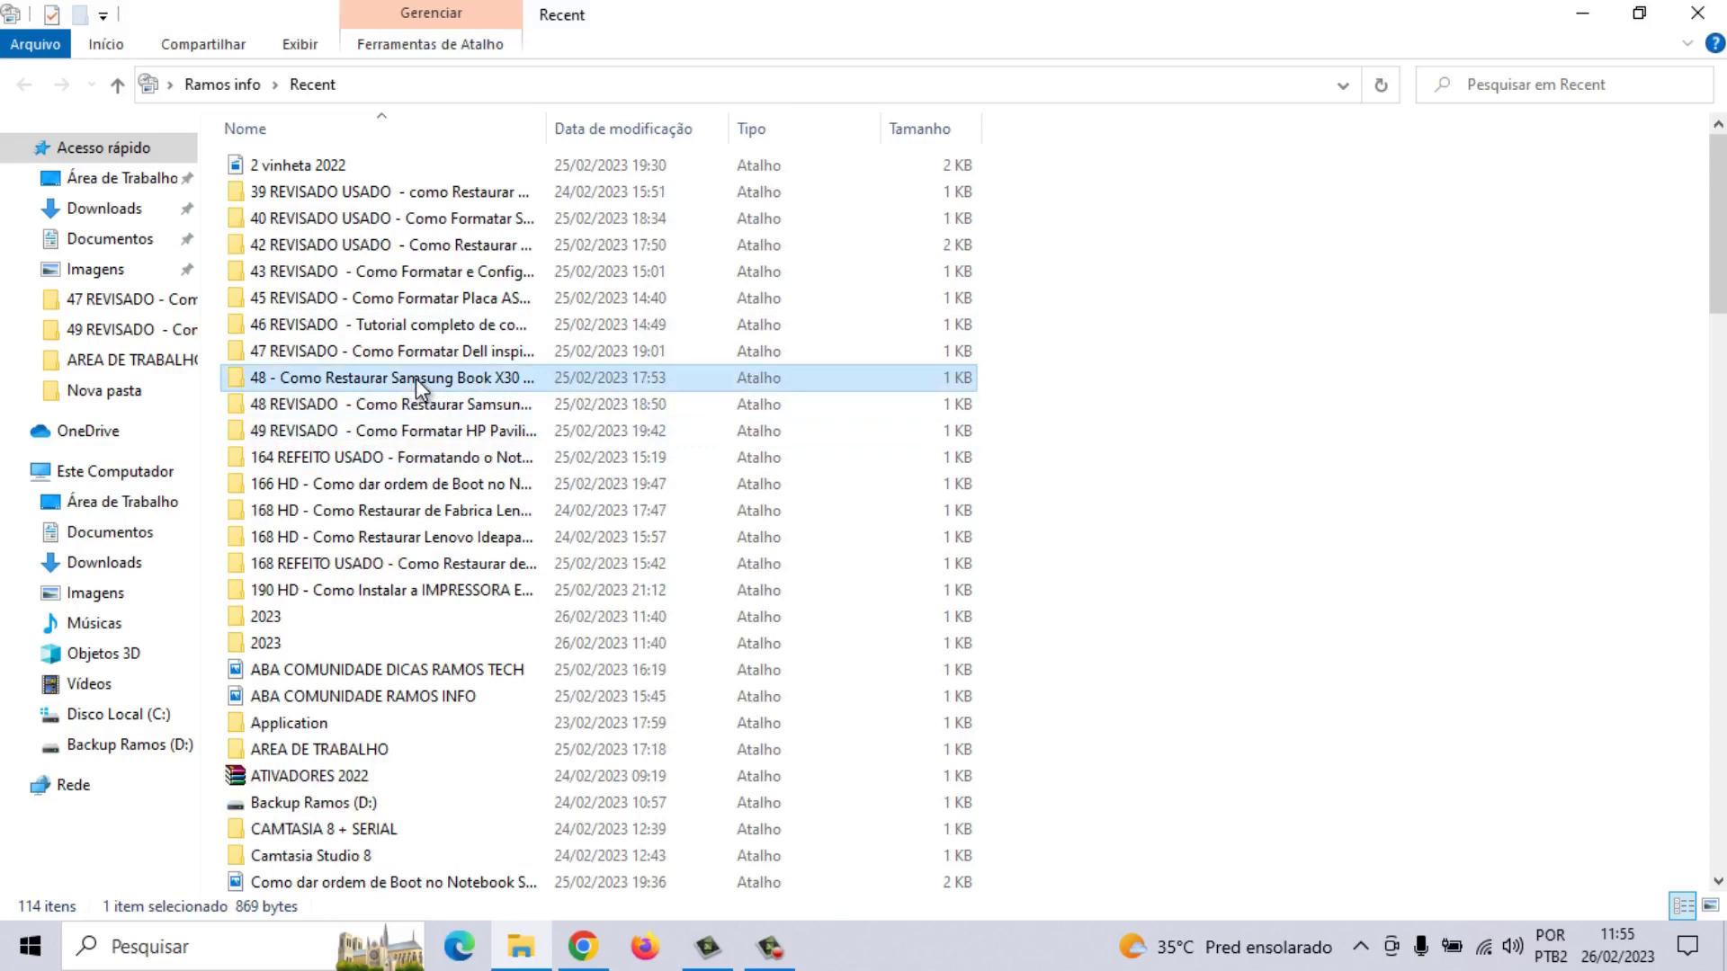
key(ctrl+a)
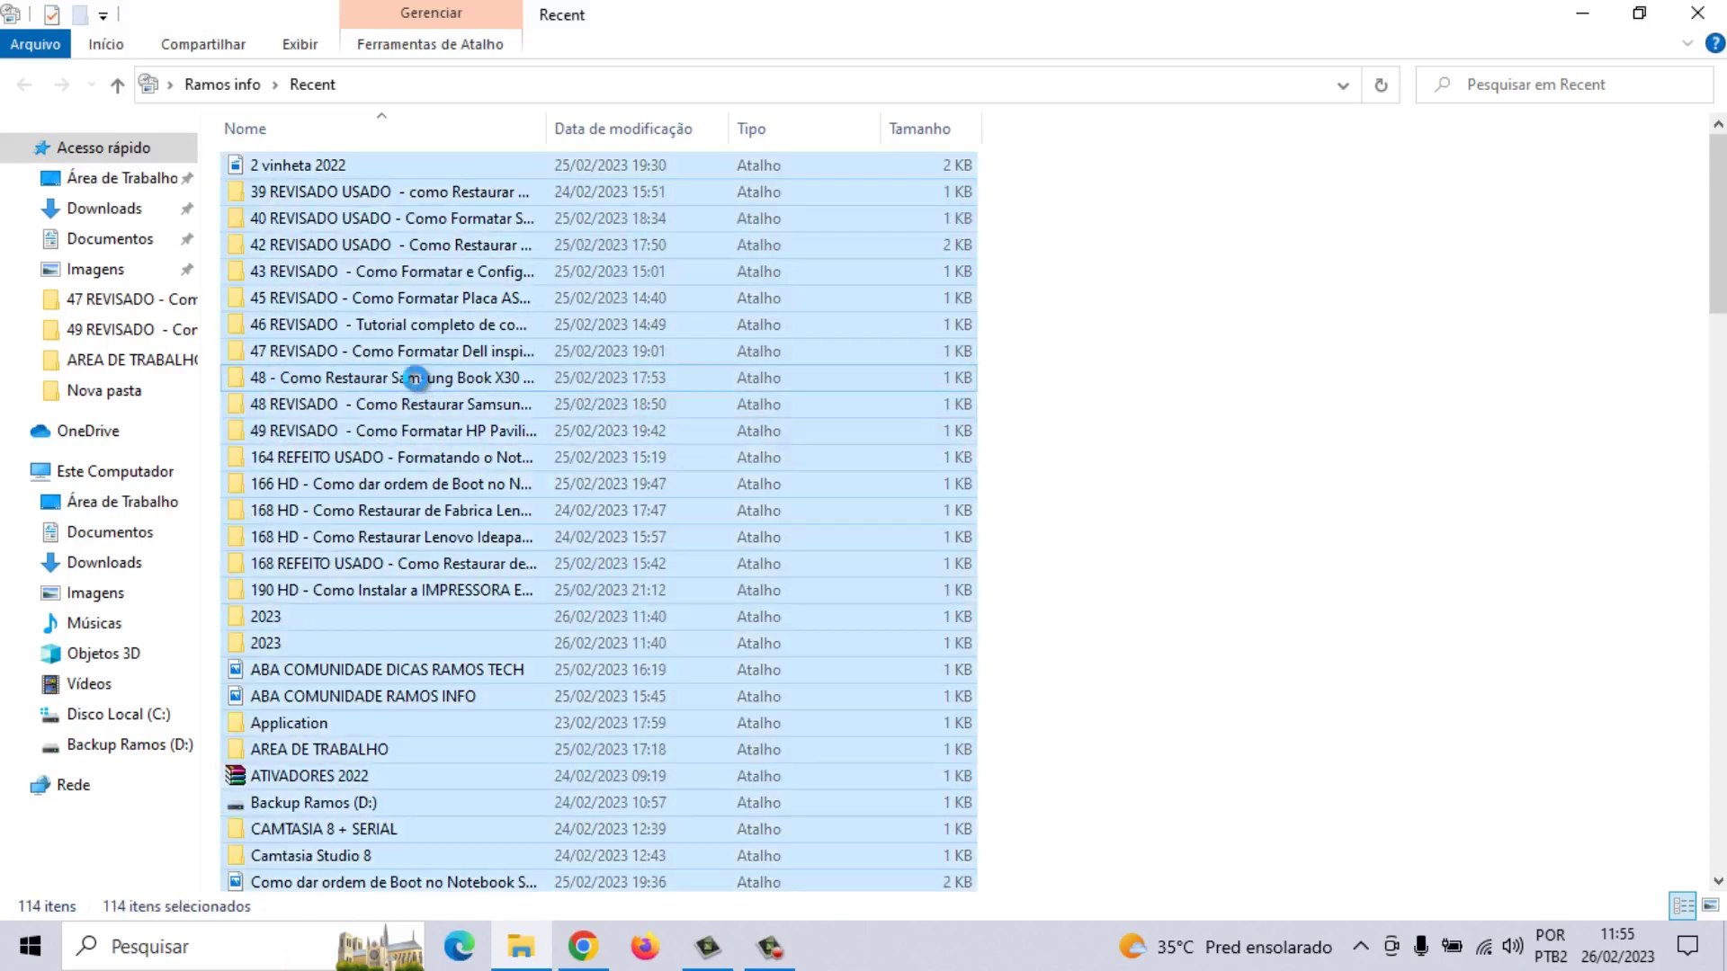
right_click(415, 378)
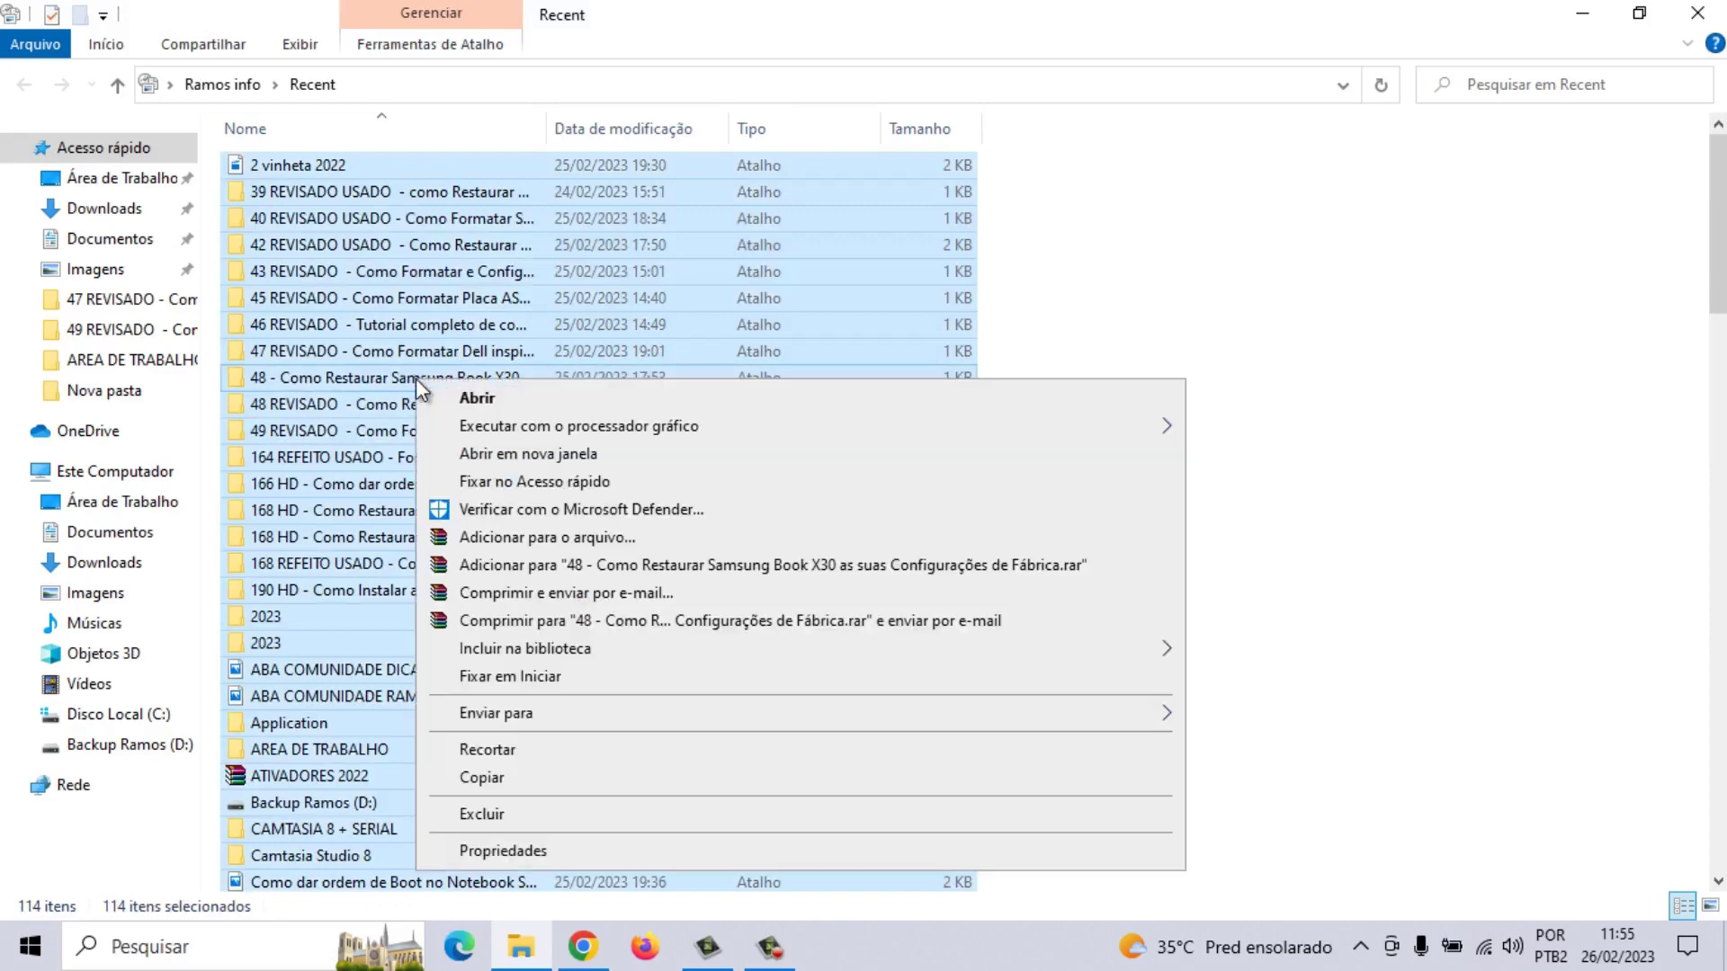
click(509, 815)
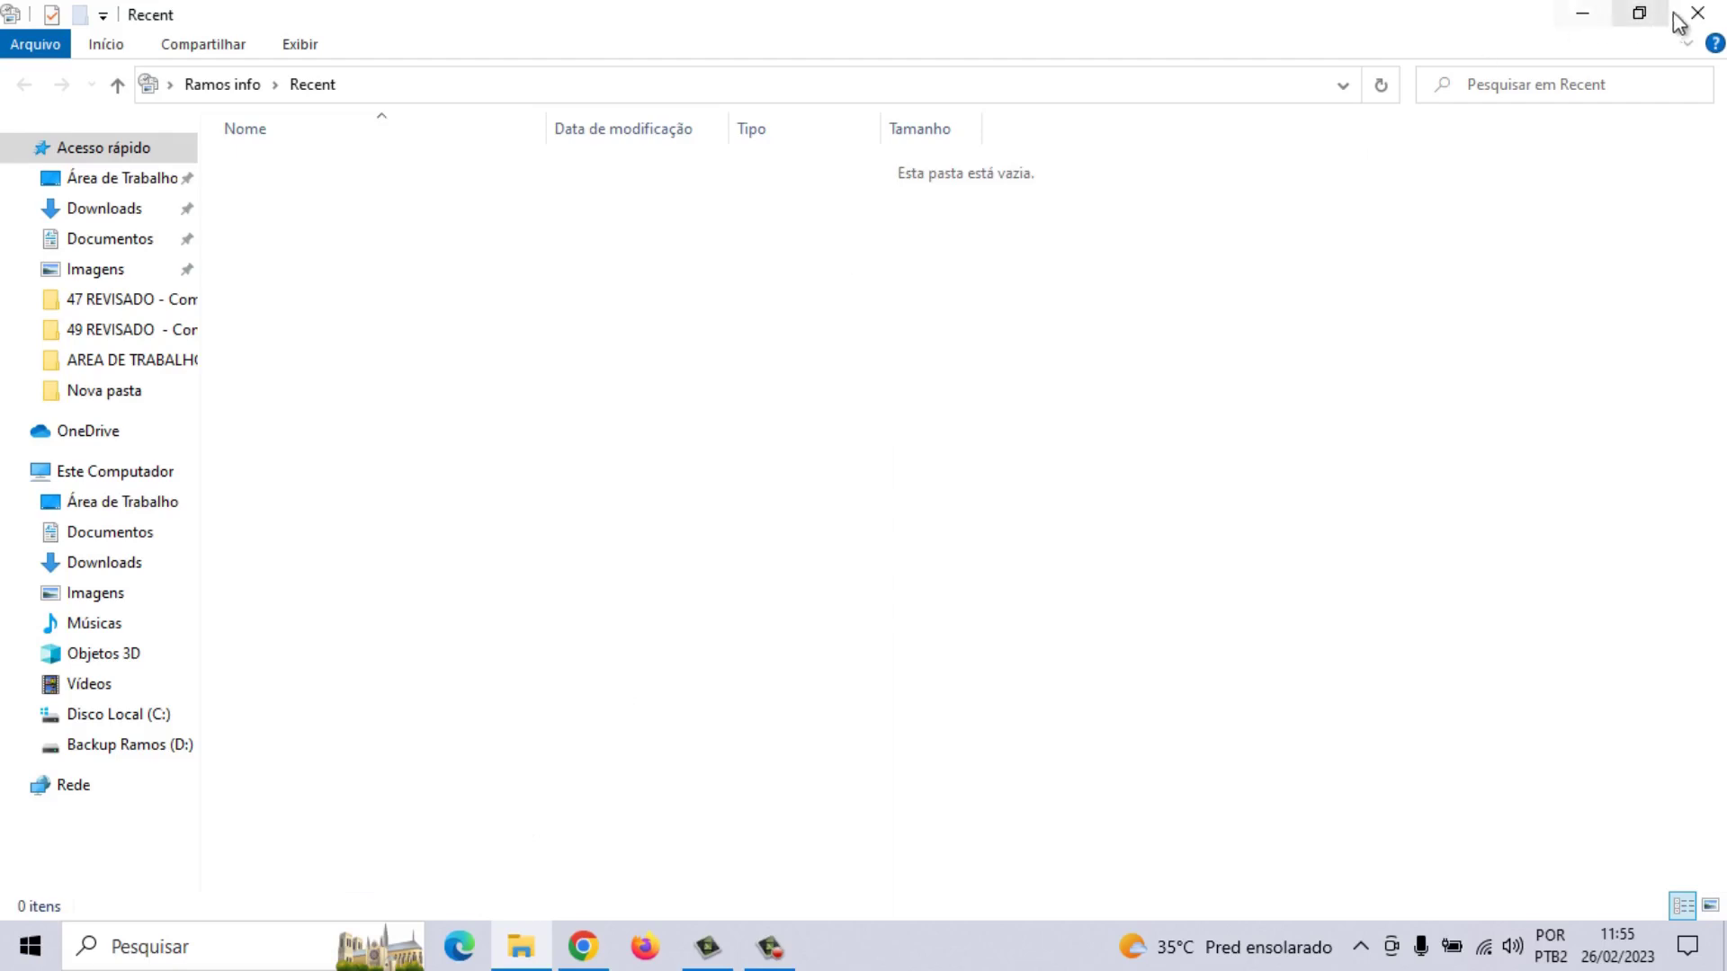
click(1697, 12)
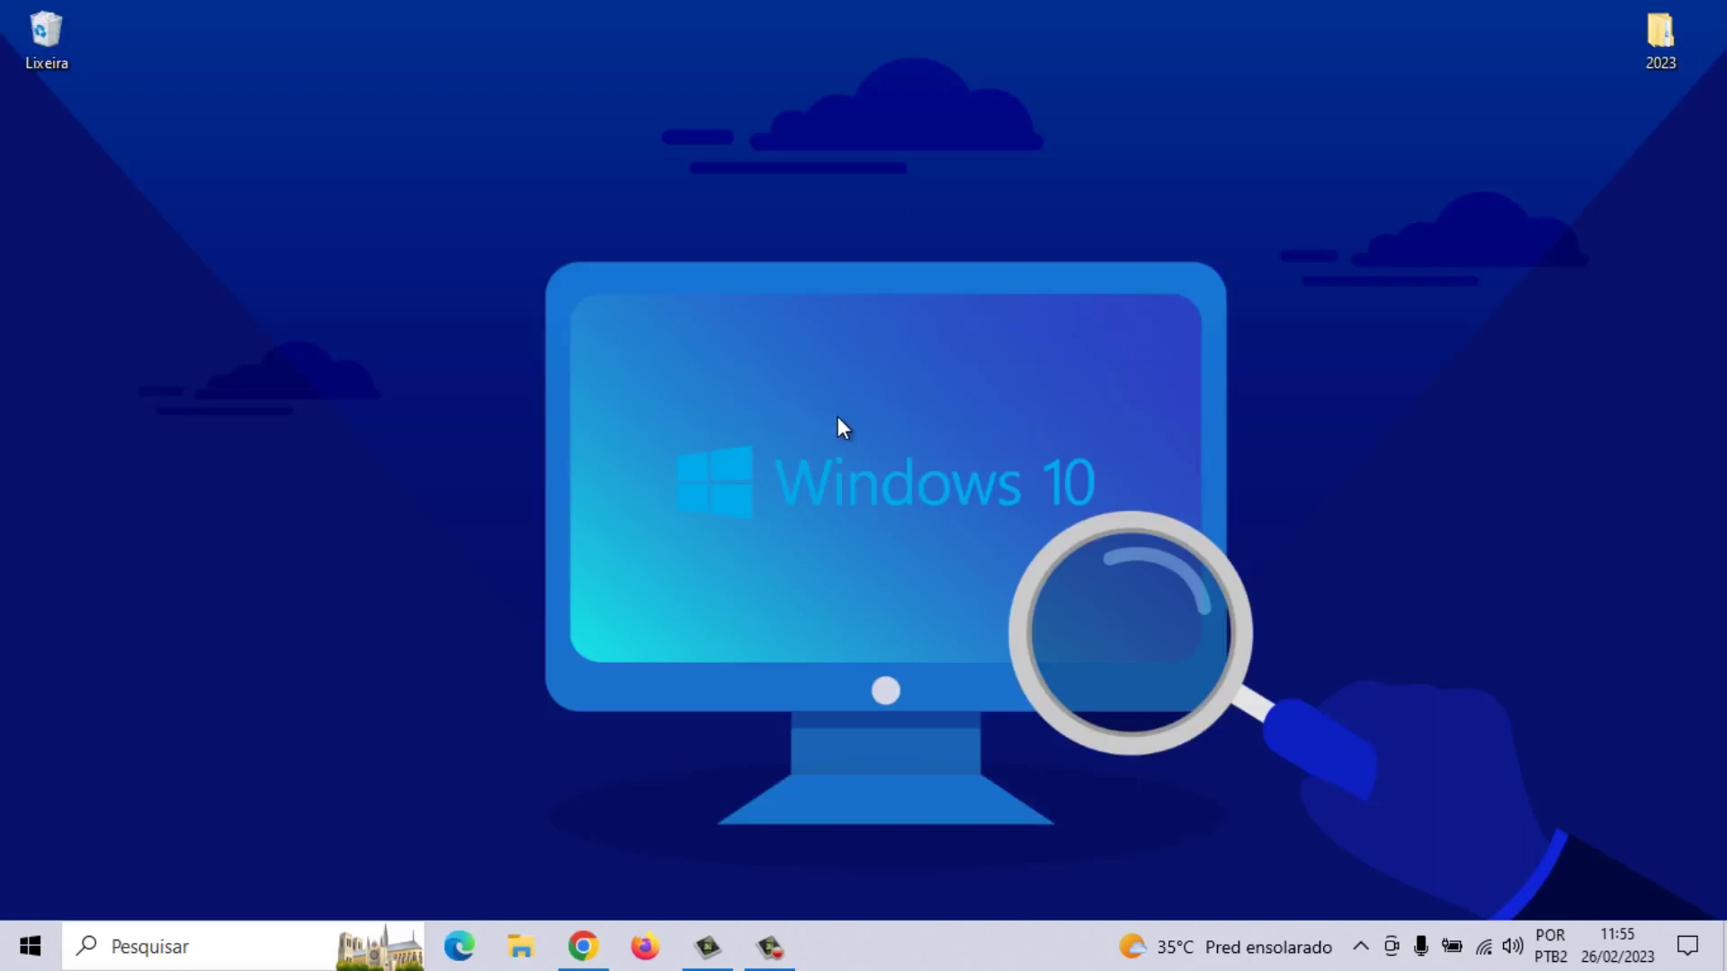
Run TEMP to open the Windows Temp folder and grant permanent access to it
key(super+r)
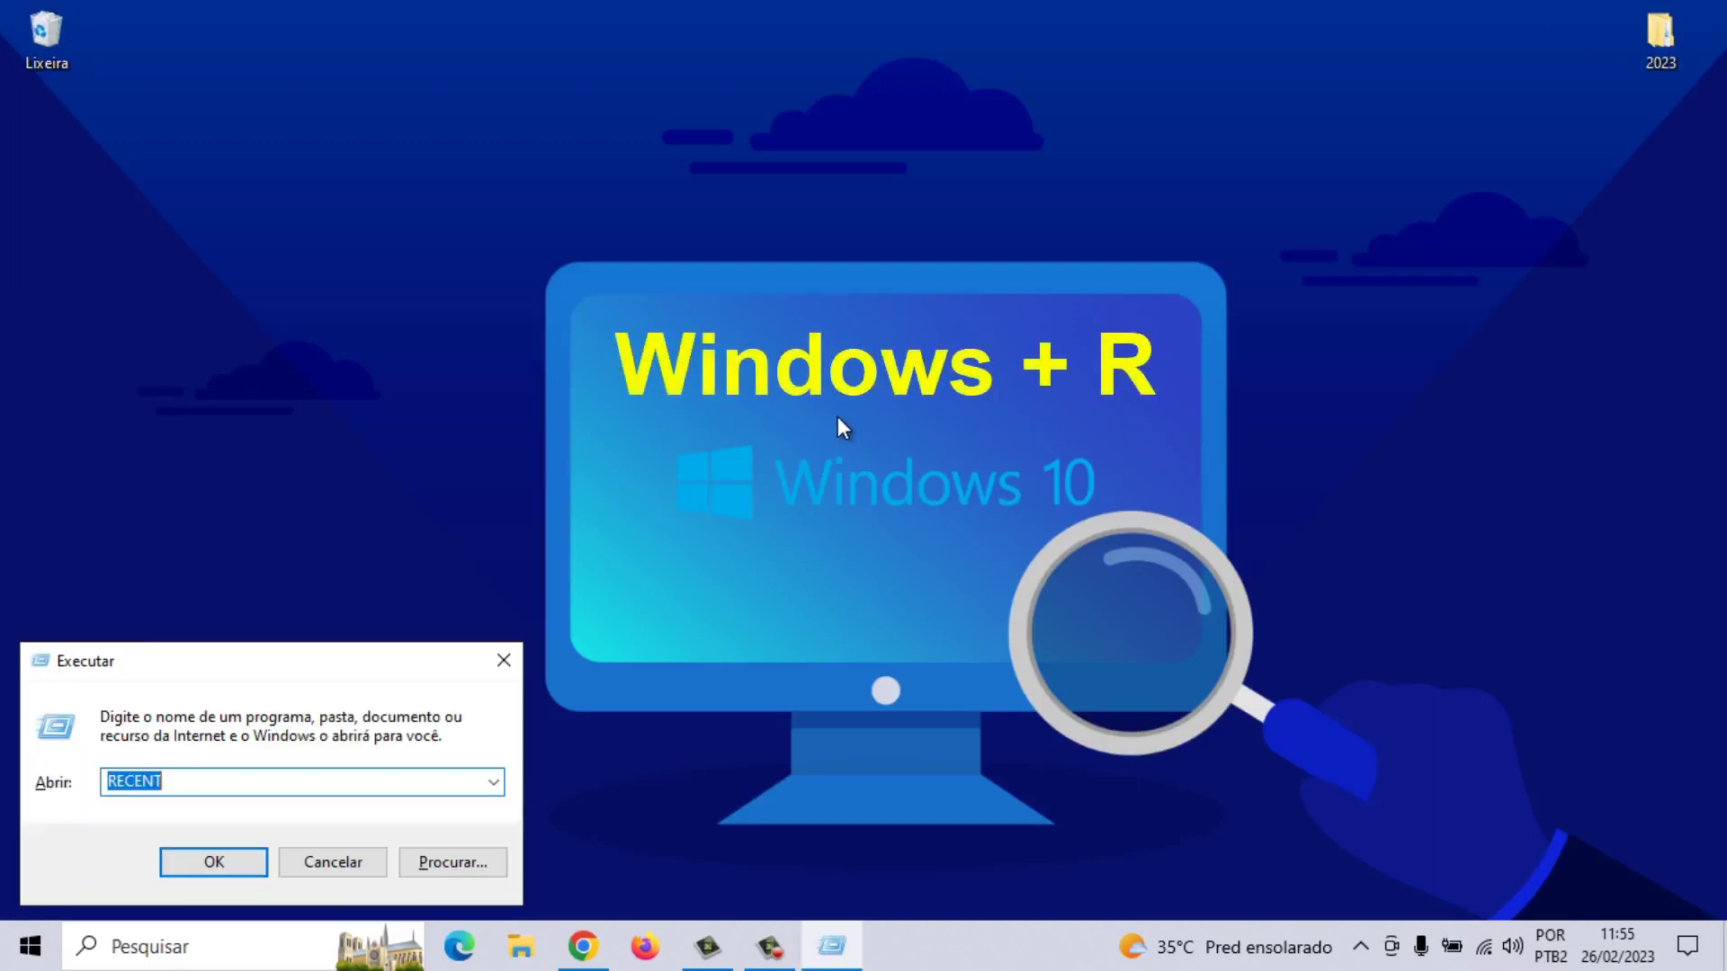
text(TEMP)
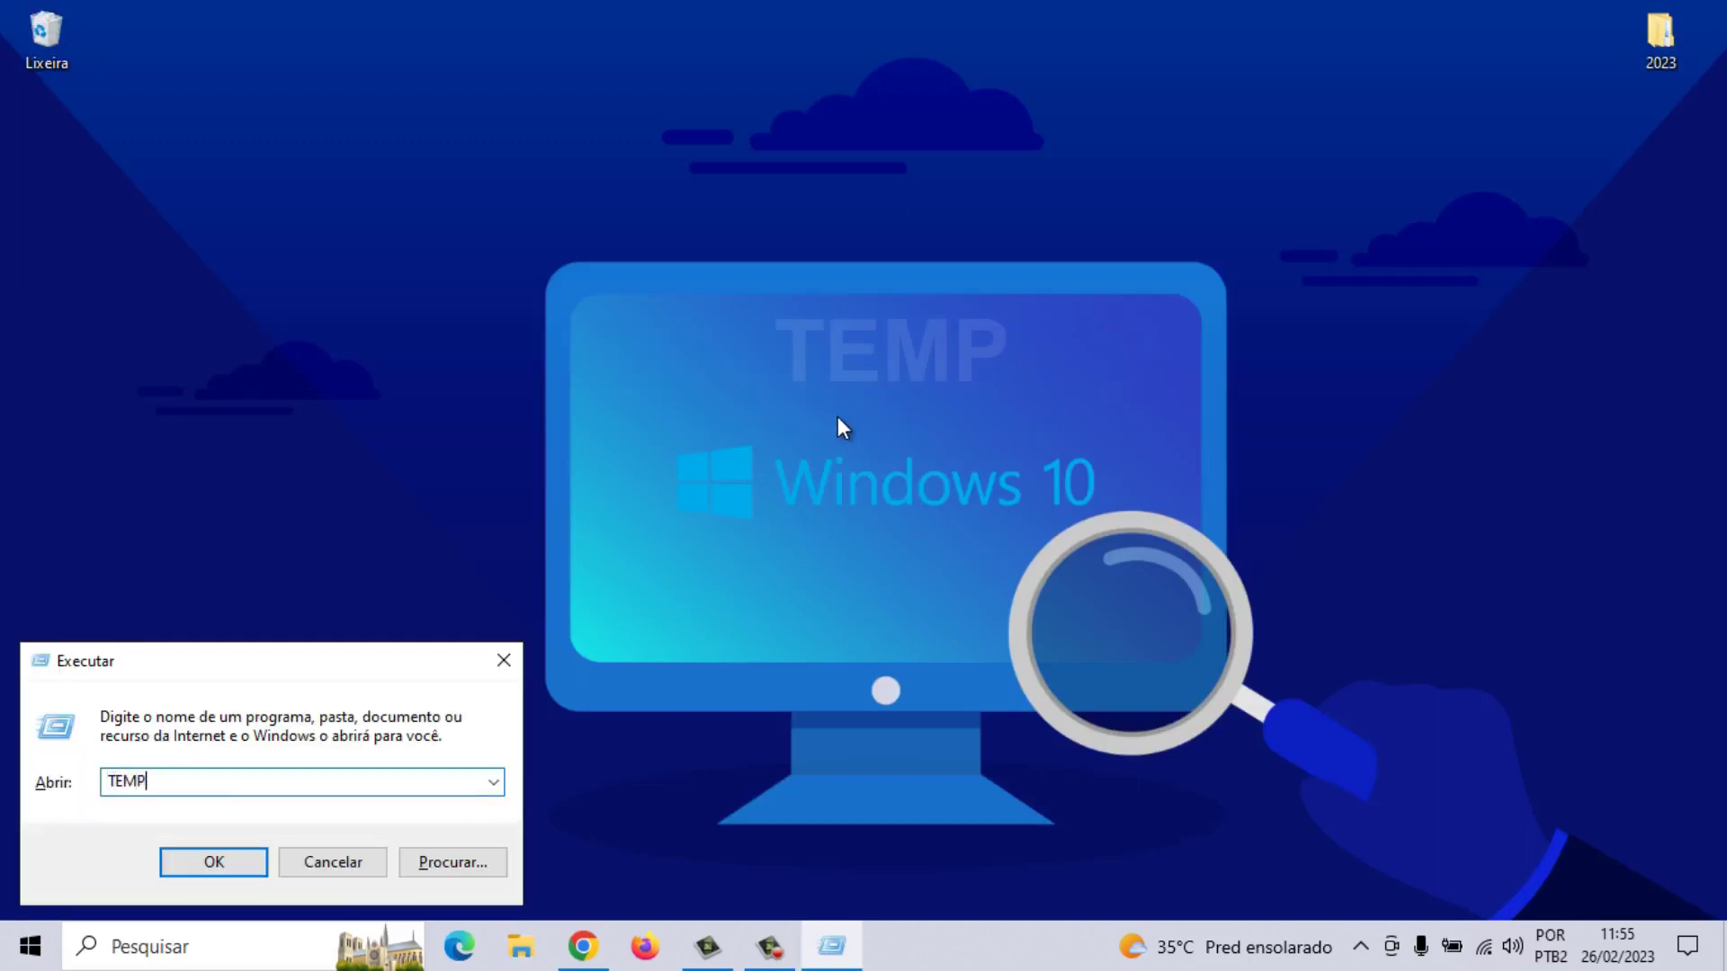
click(241, 859)
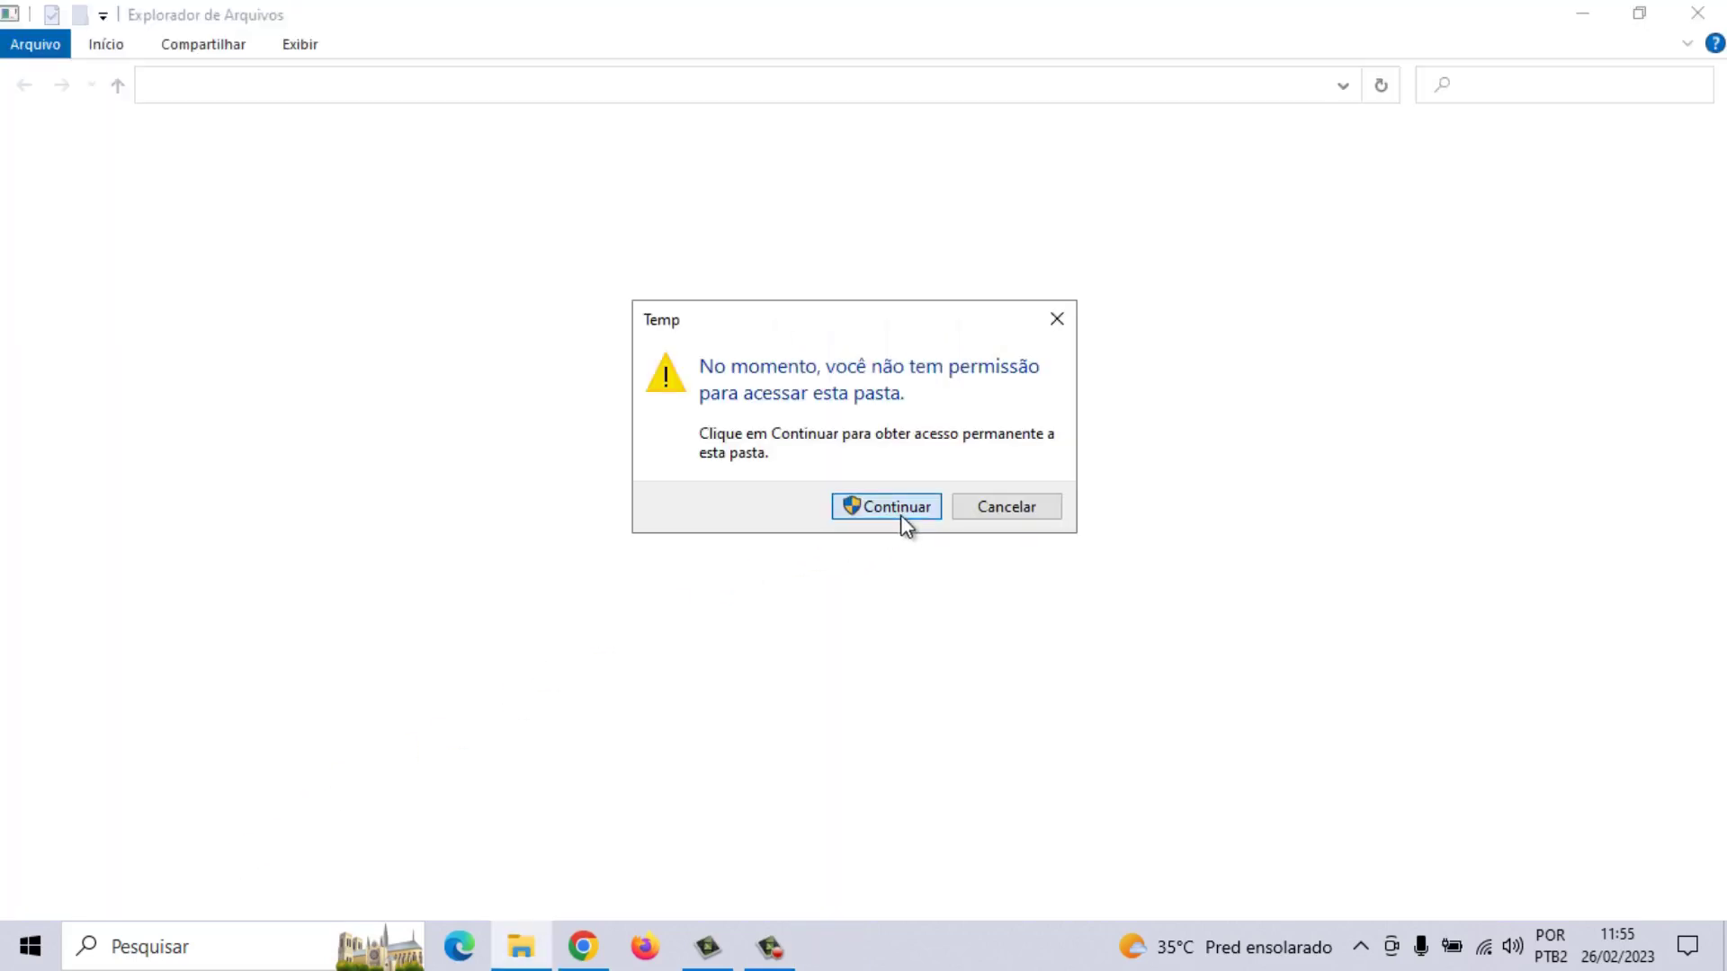
click(899, 513)
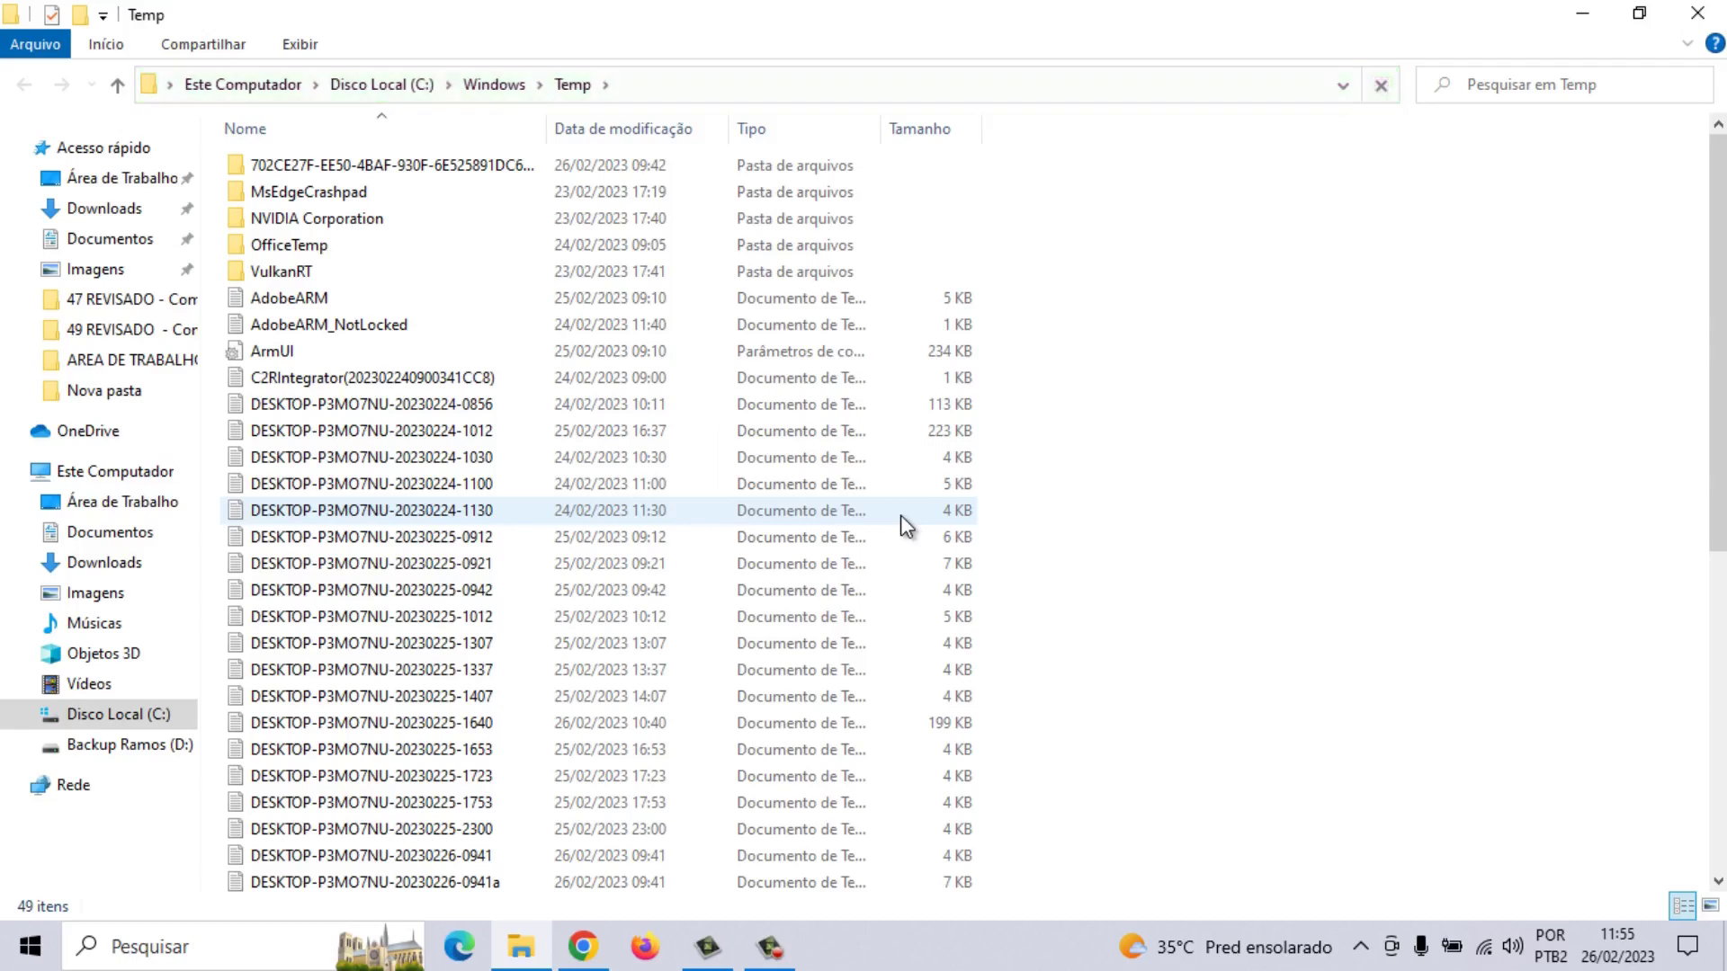
Delete all items in the Windows Temp folder, leaving the files in use, and close the folder window
click(416, 320)
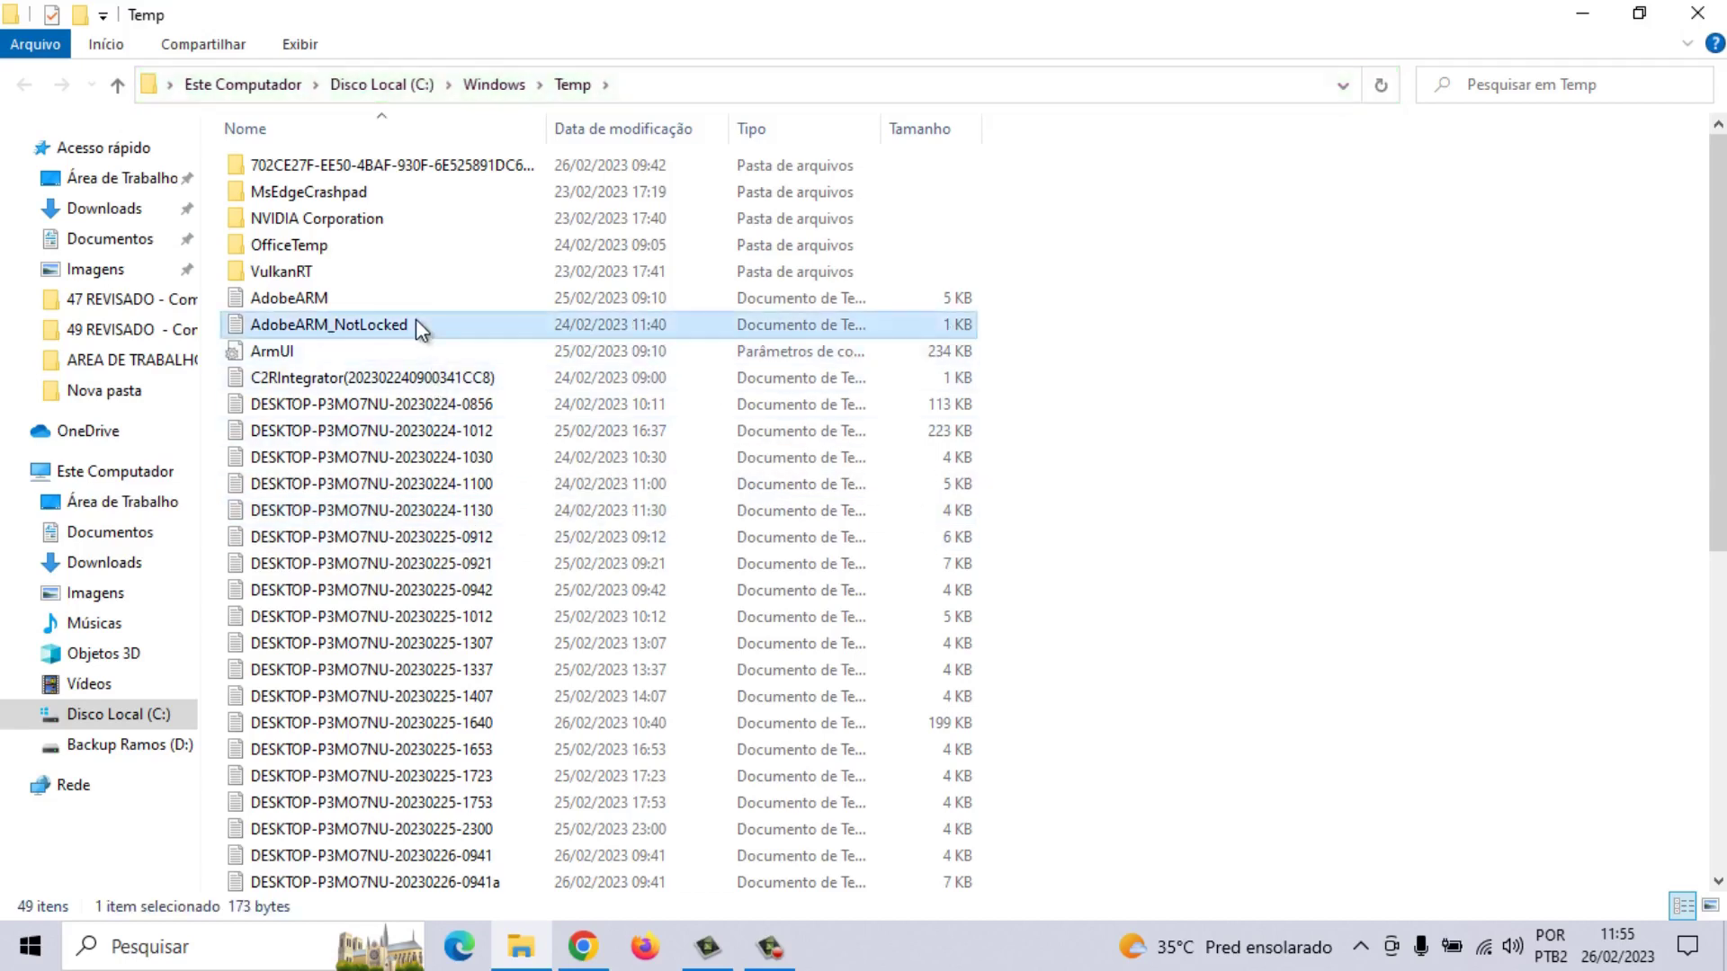
key(ctrl+a)
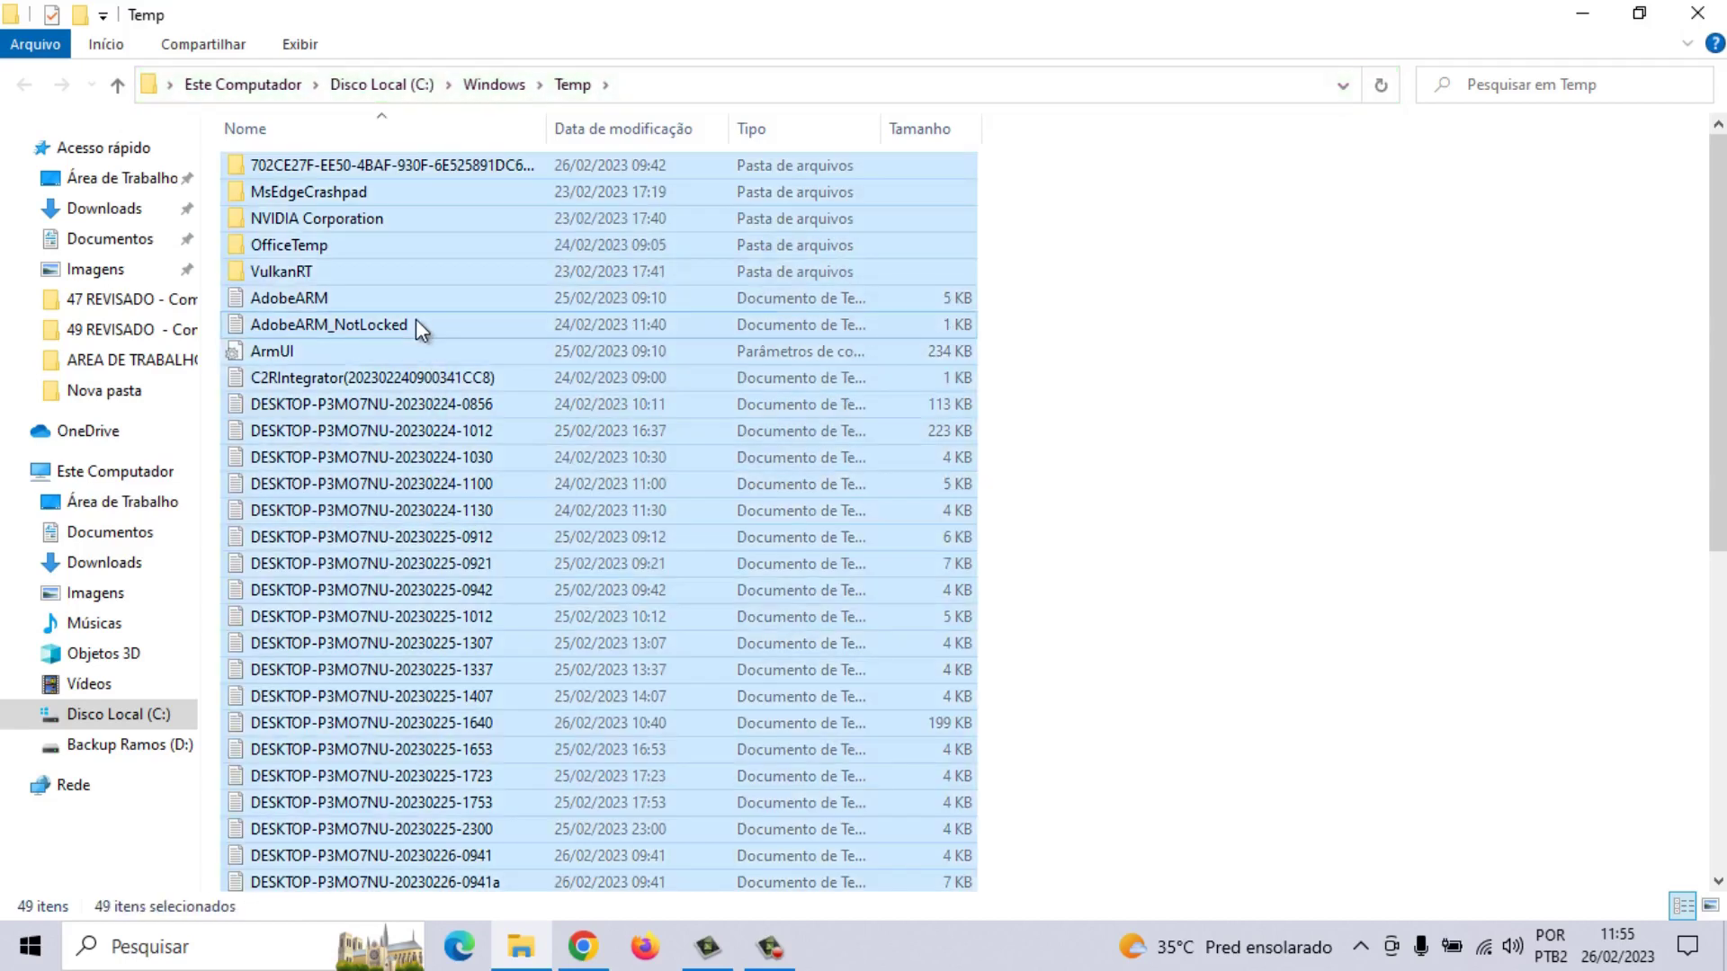
right_click(415, 319)
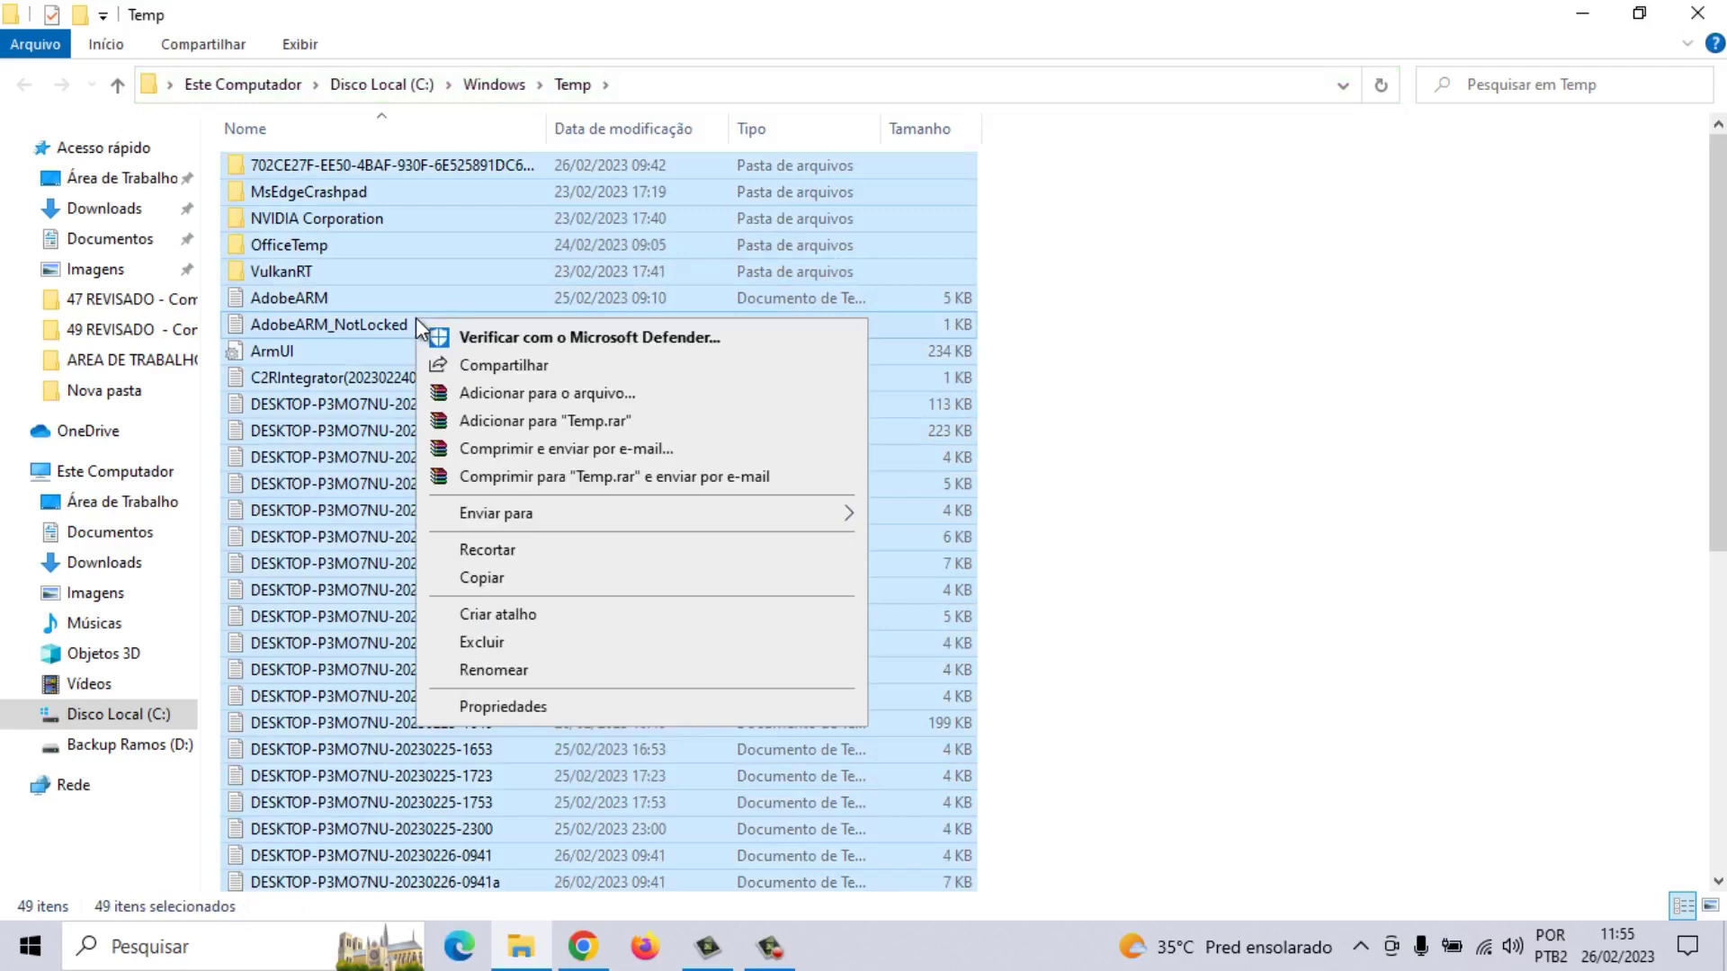
click(529, 644)
click(821, 351)
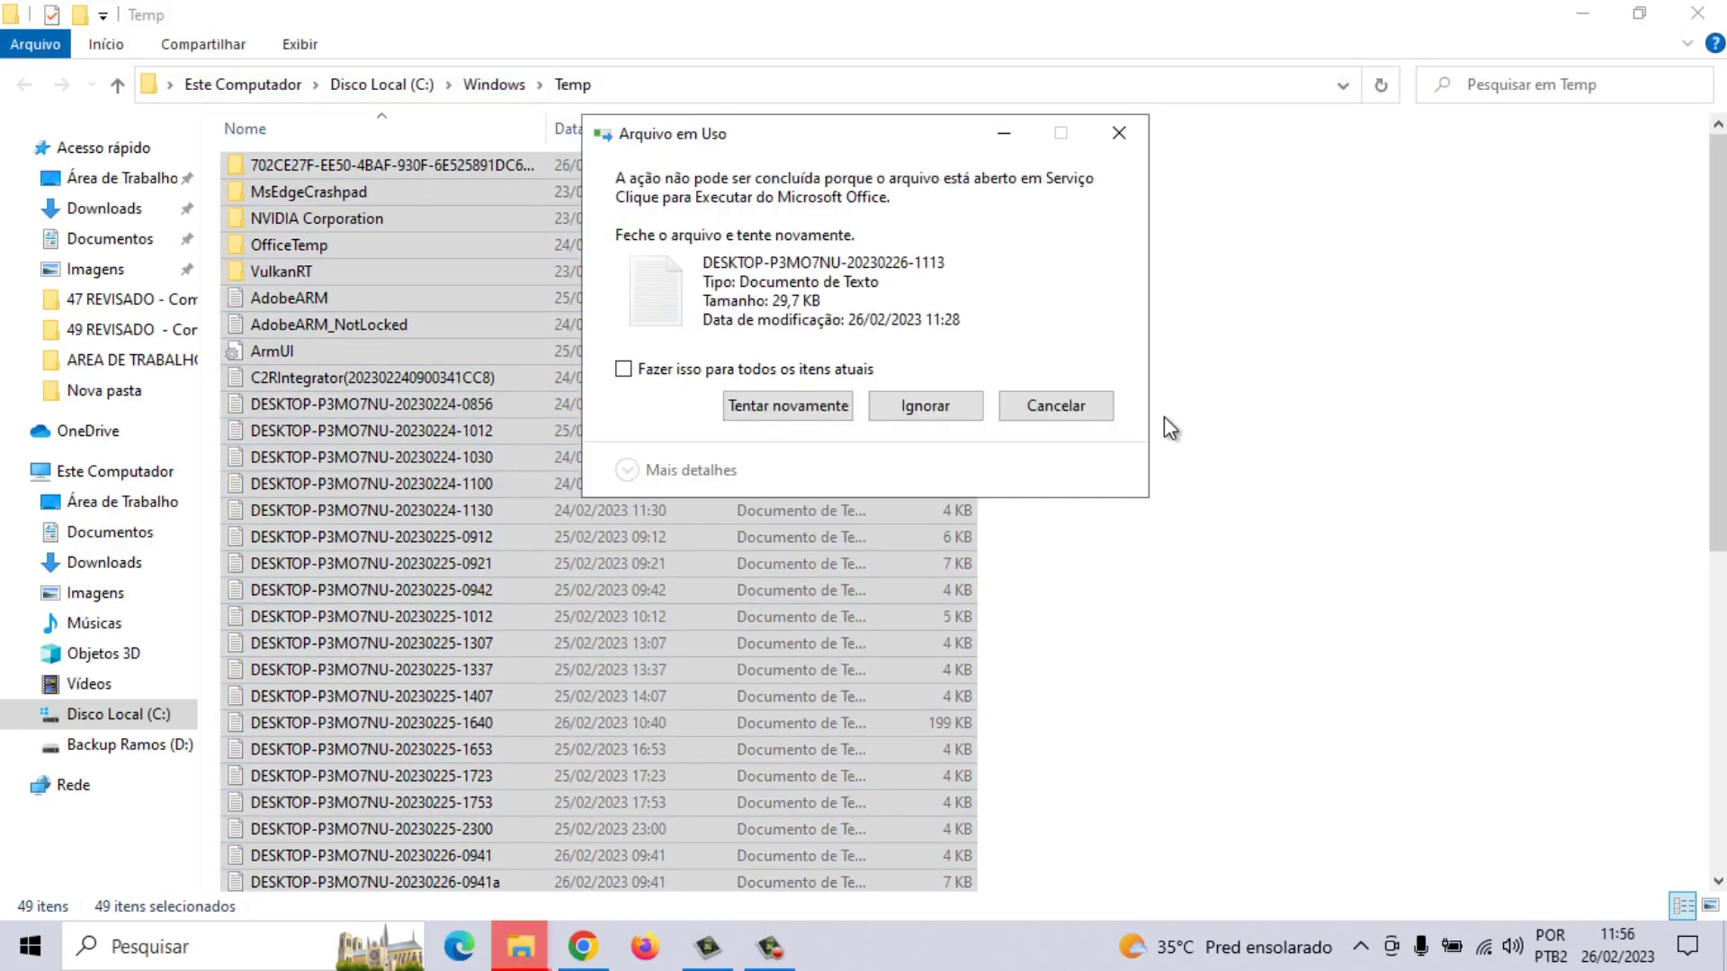
drag(898, 144, 935, 312)
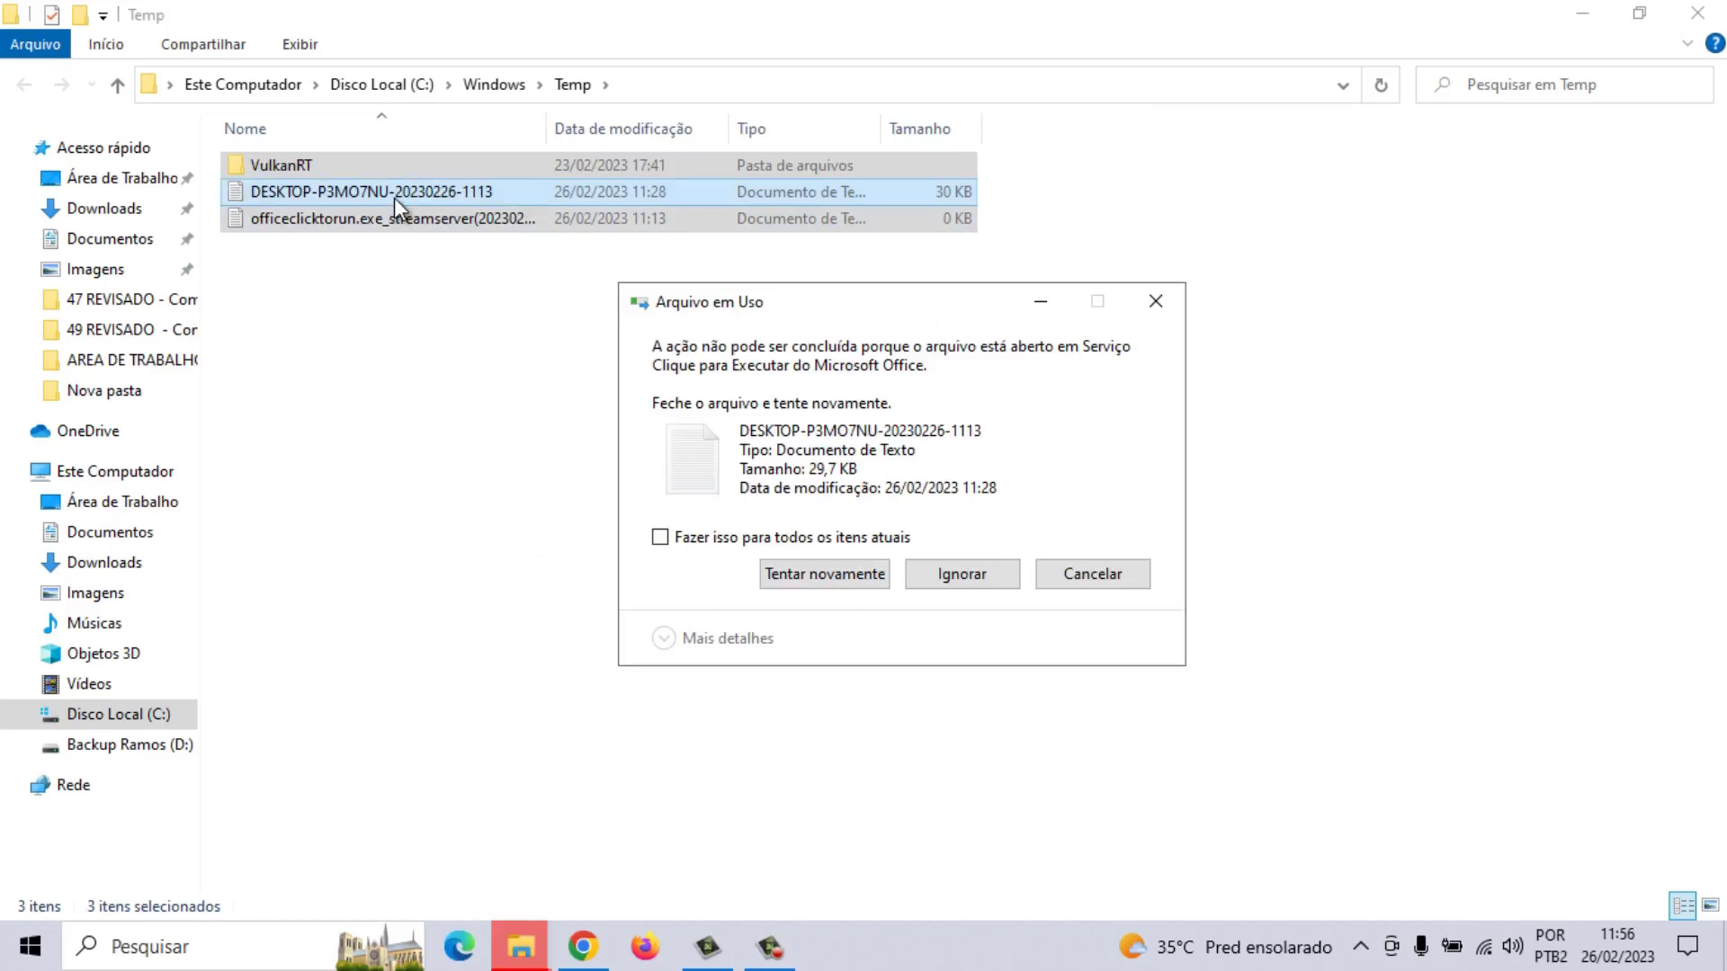
click(969, 581)
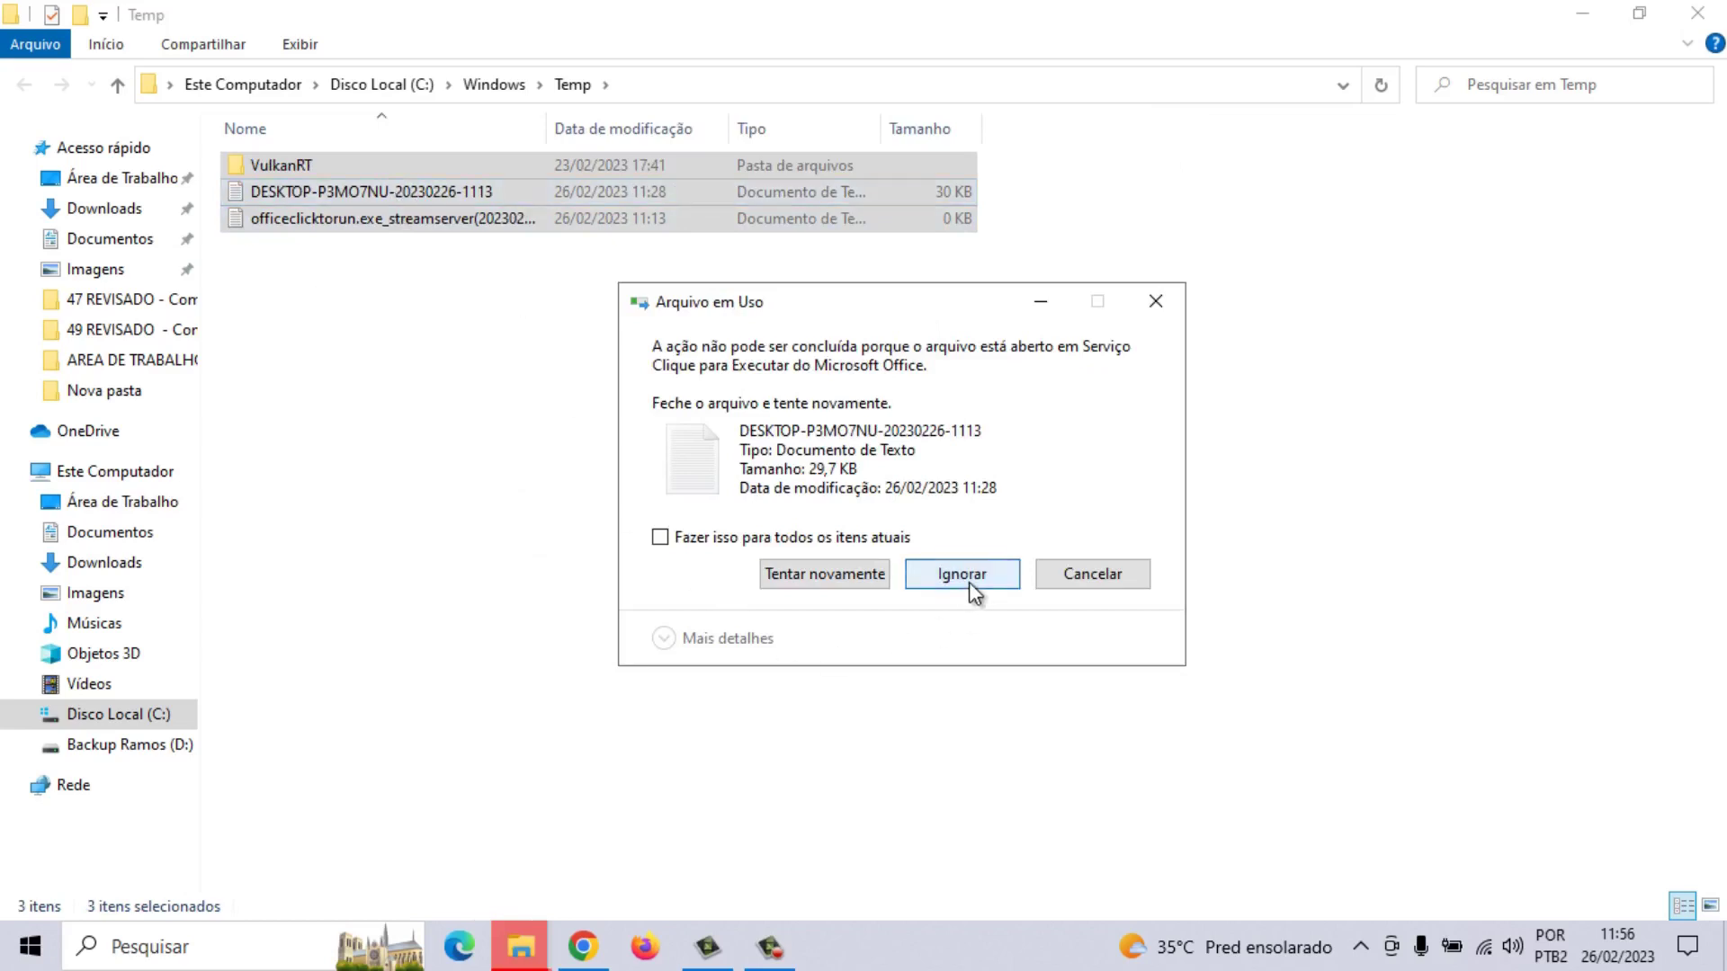
click(1094, 581)
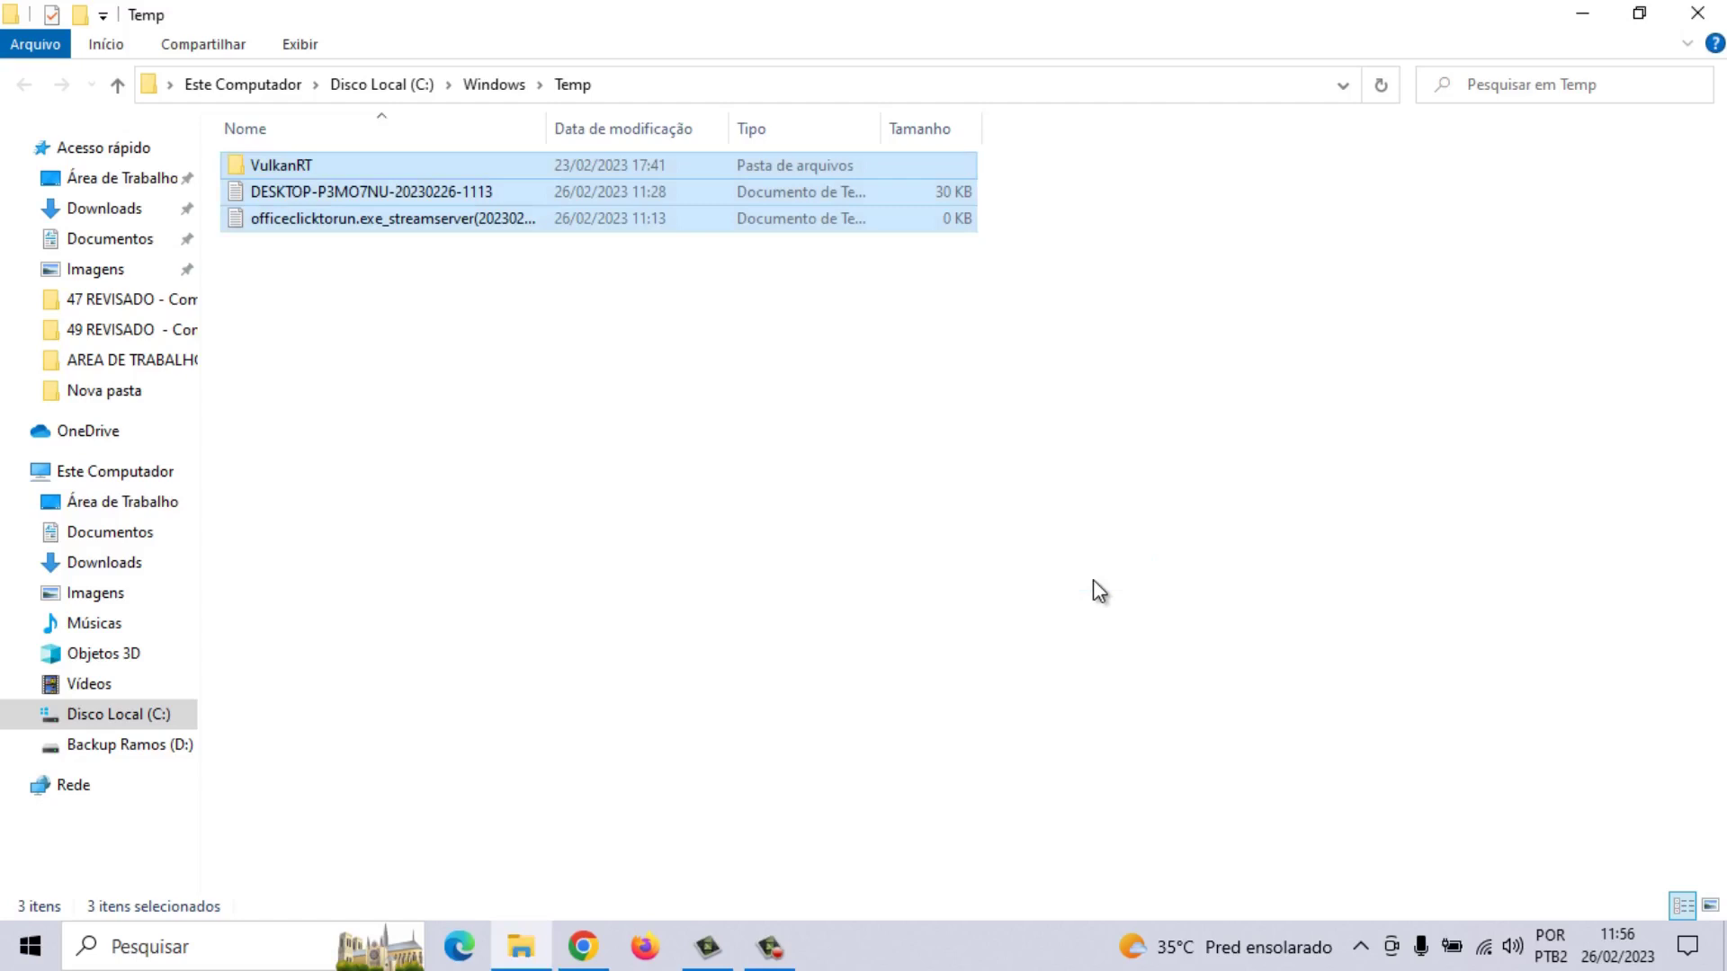
click(1692, 14)
Run %TEMP% to open the user profile's local Temp folder
key(super+r)
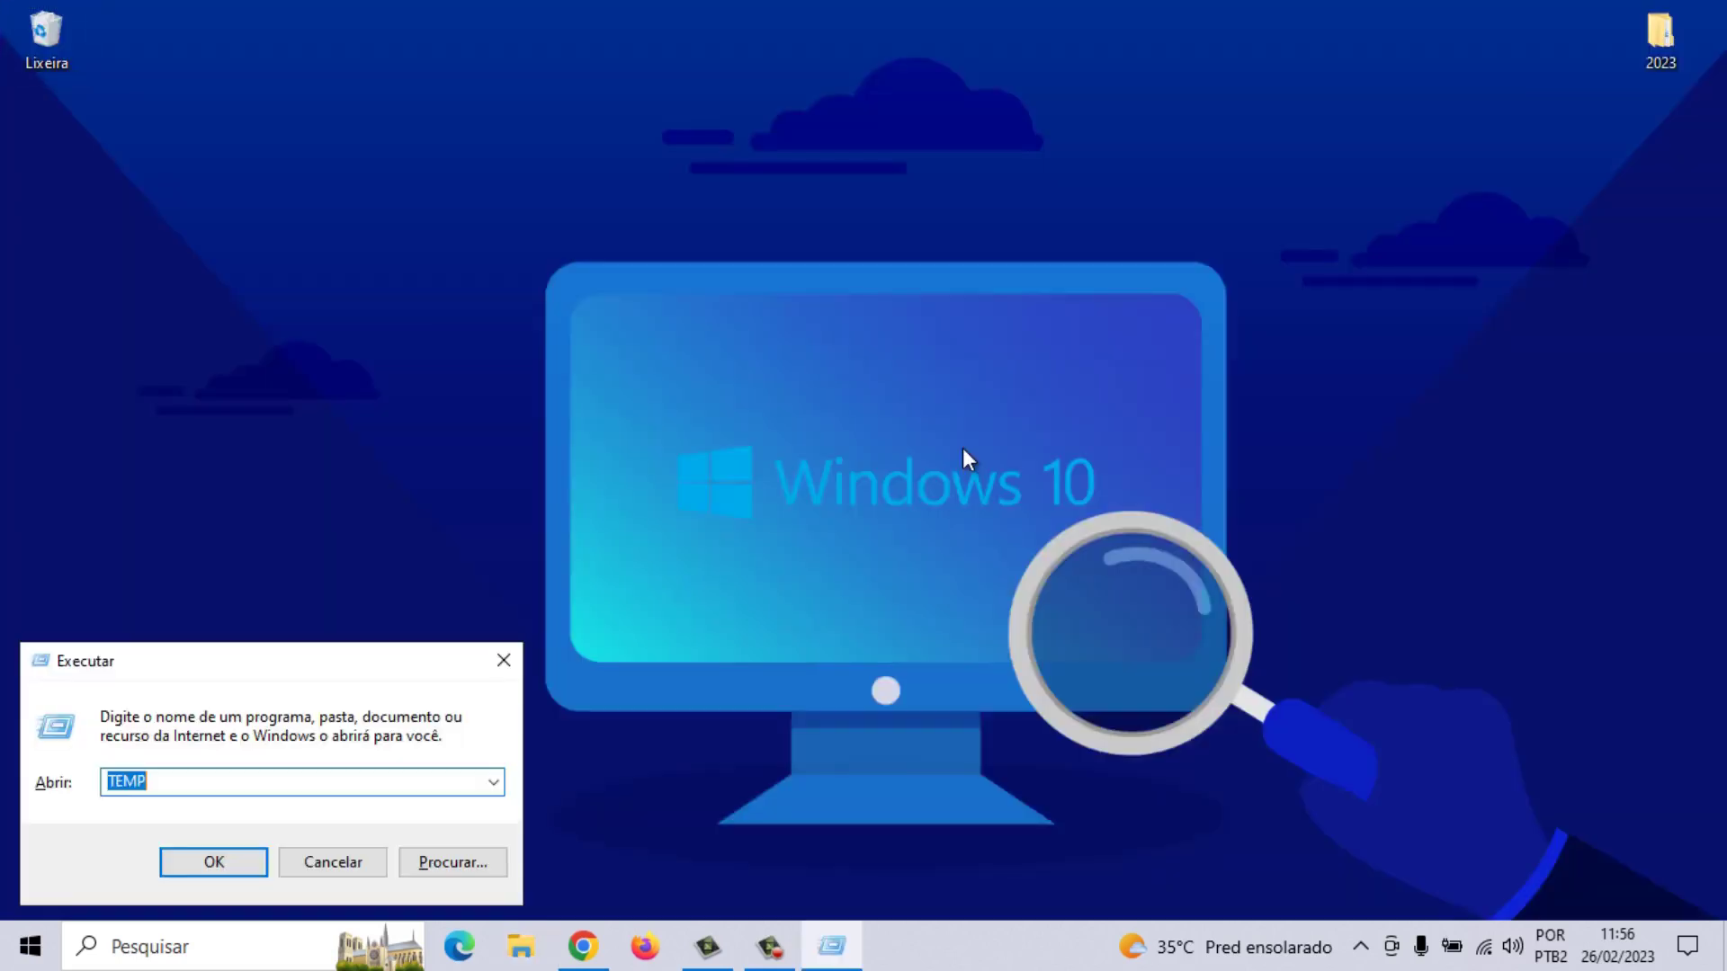
click(109, 780)
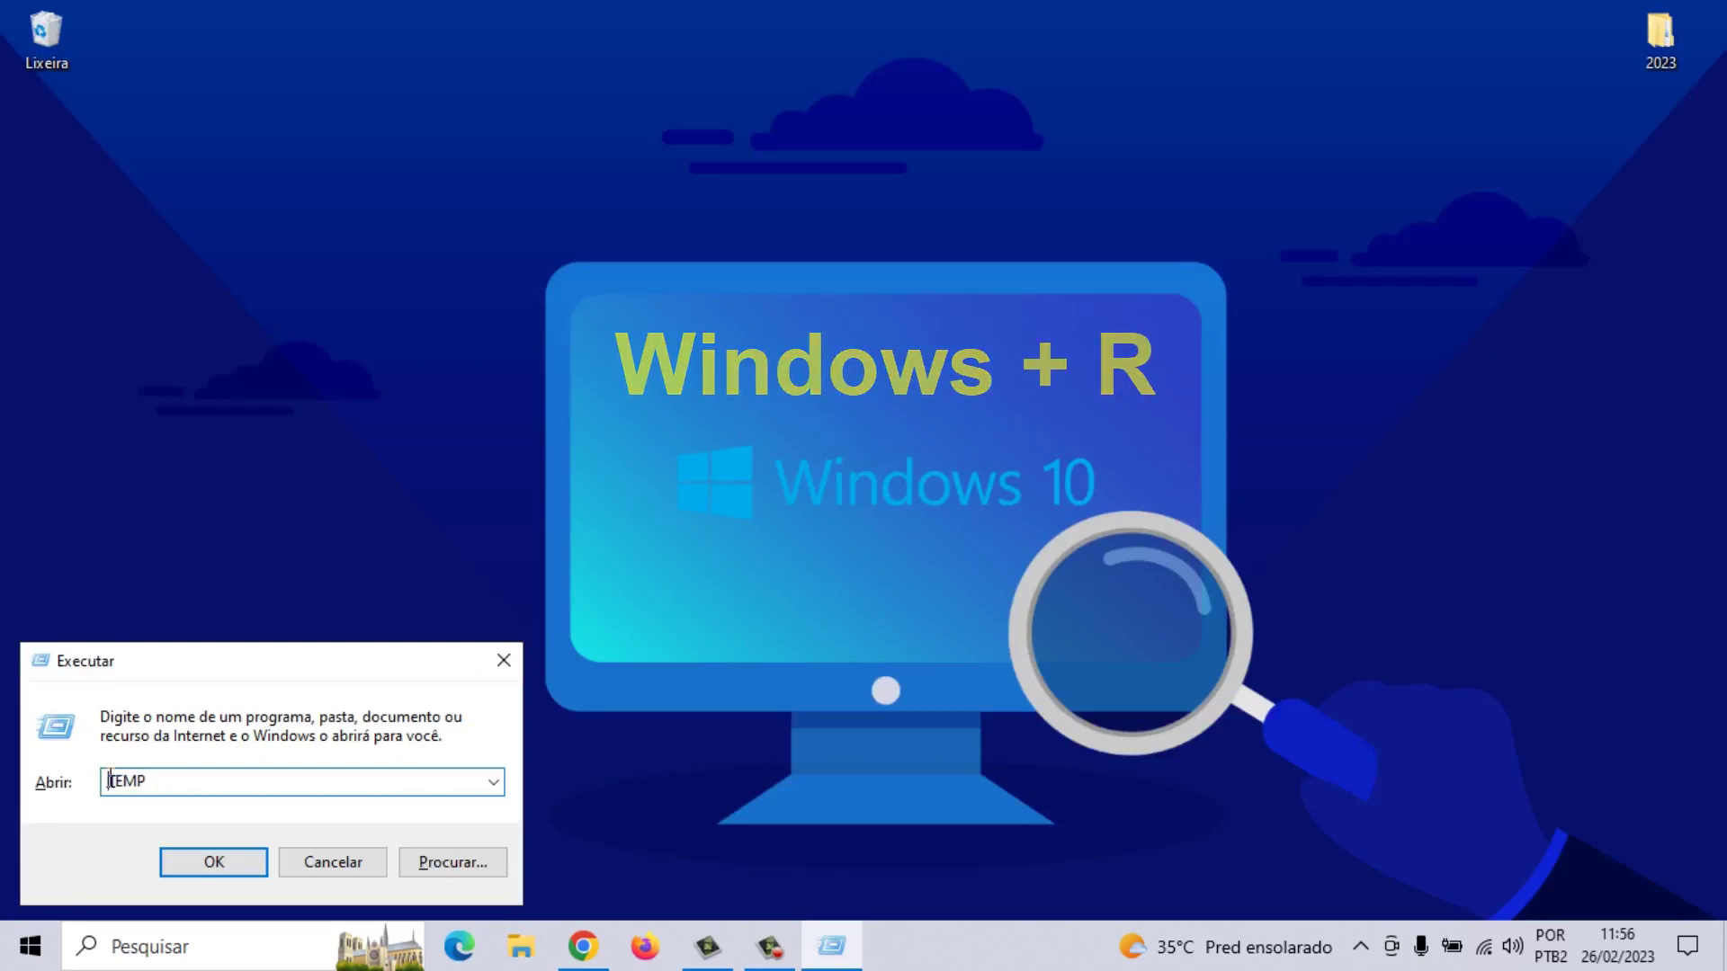
text(%)
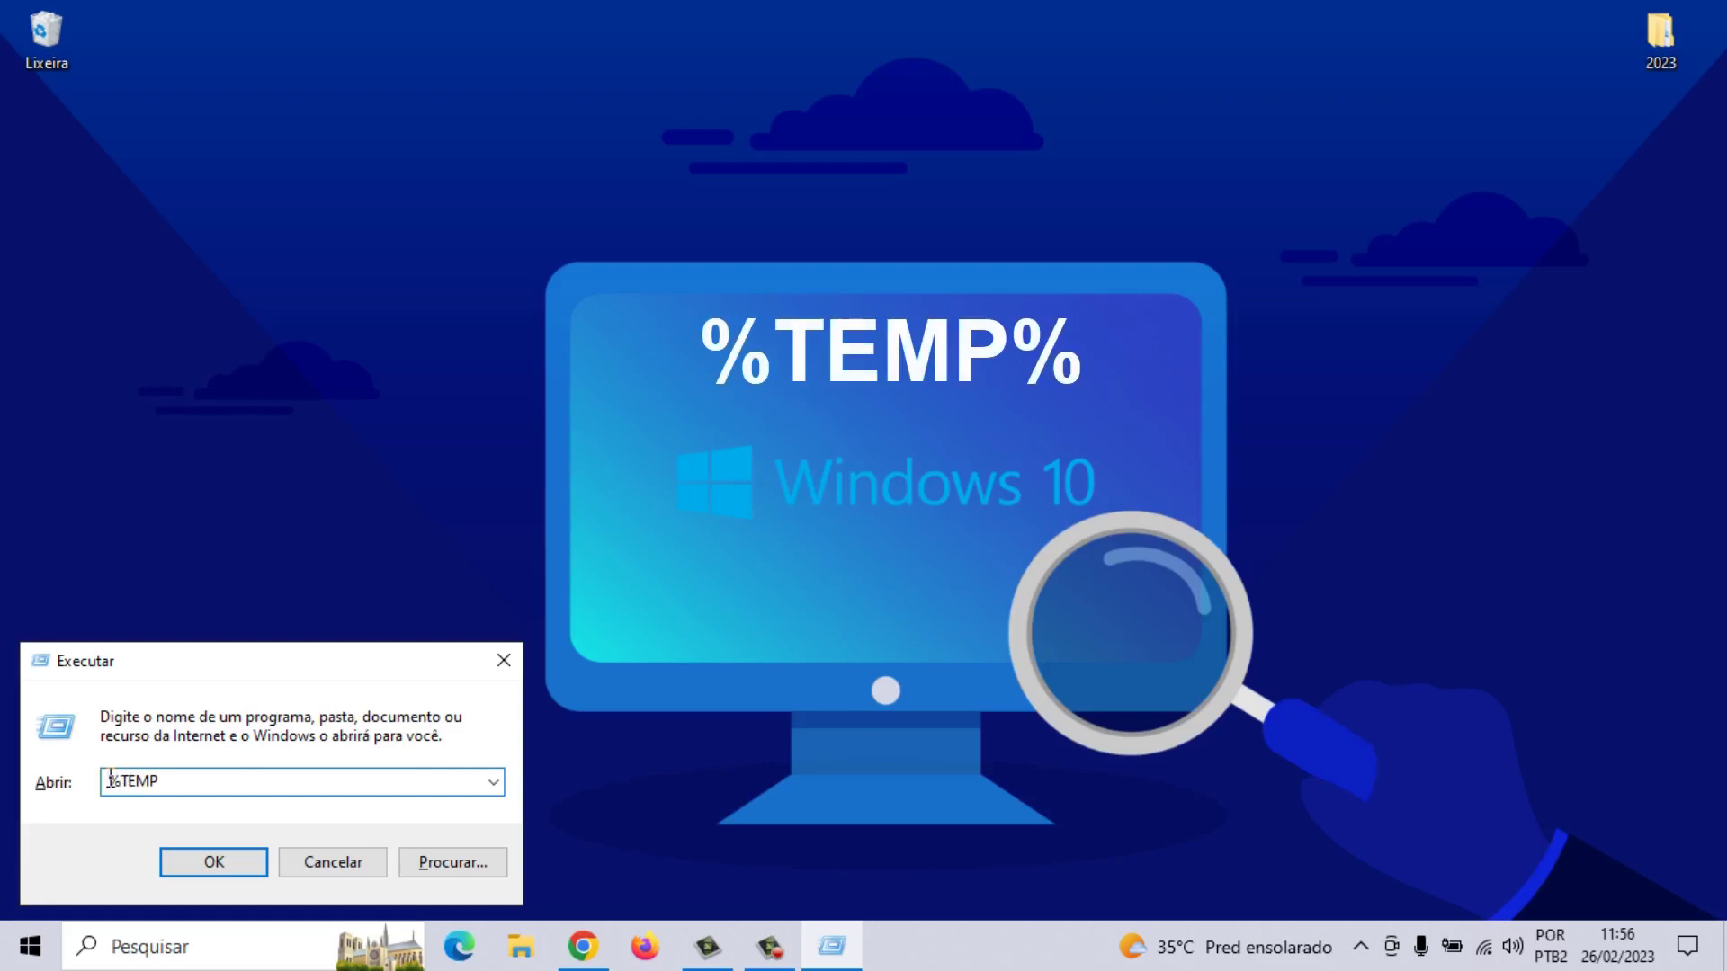
click(182, 789)
text(%)
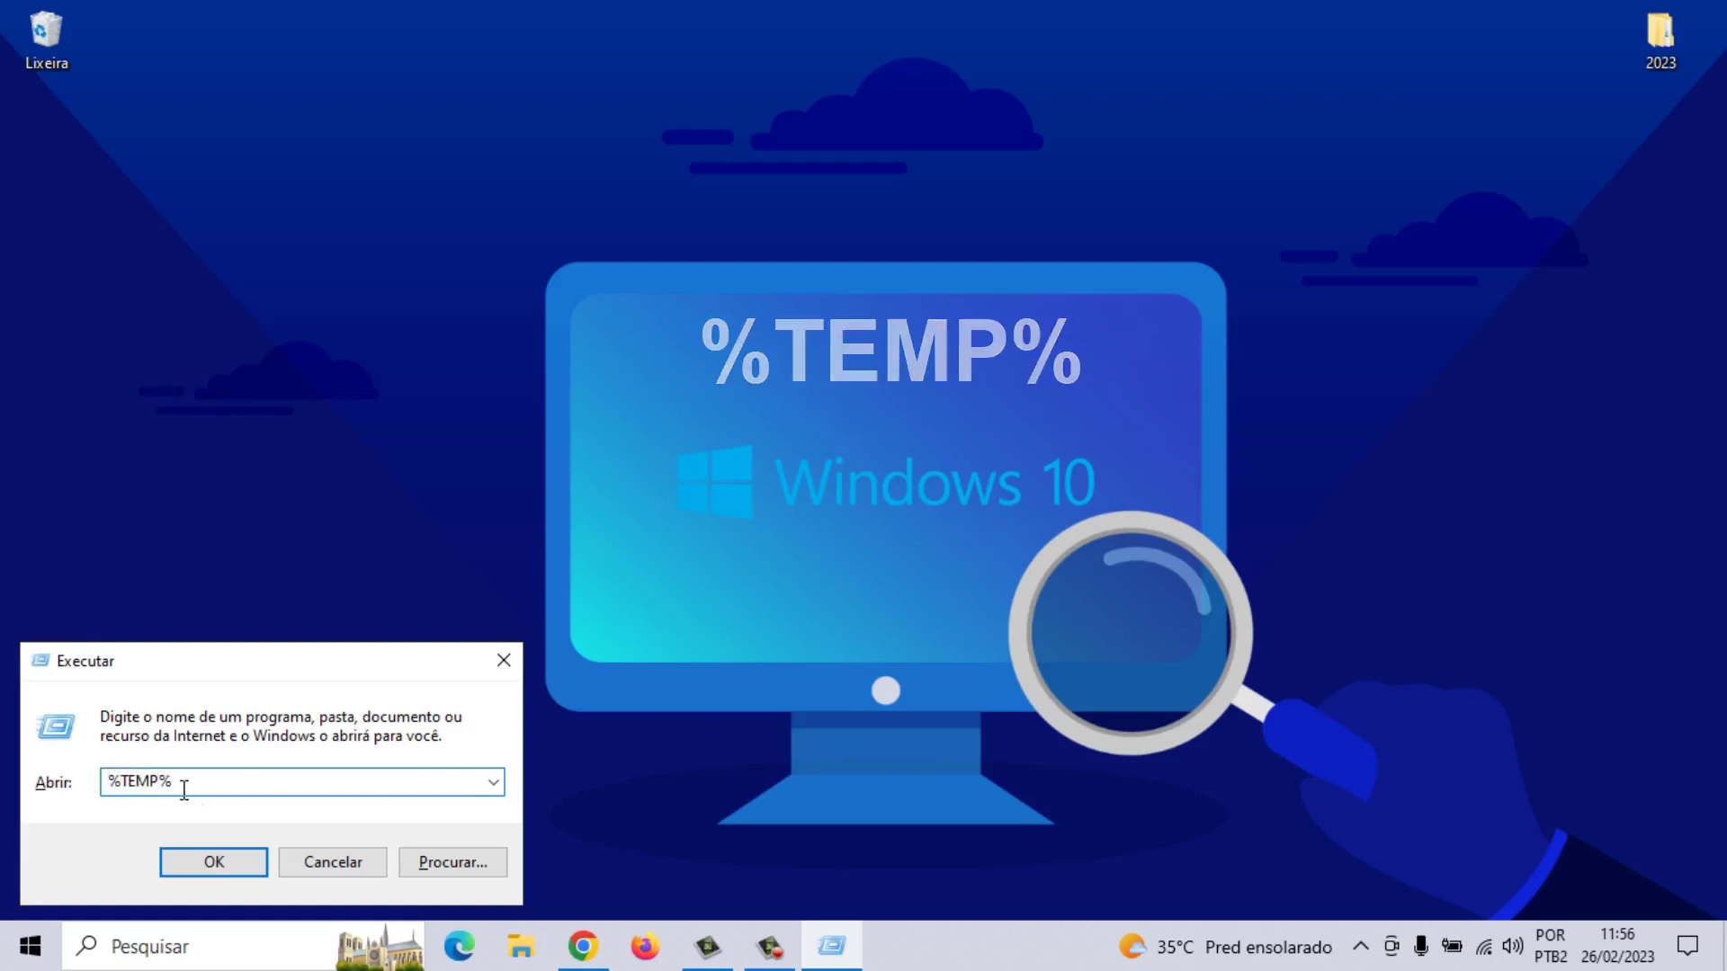
click(214, 865)
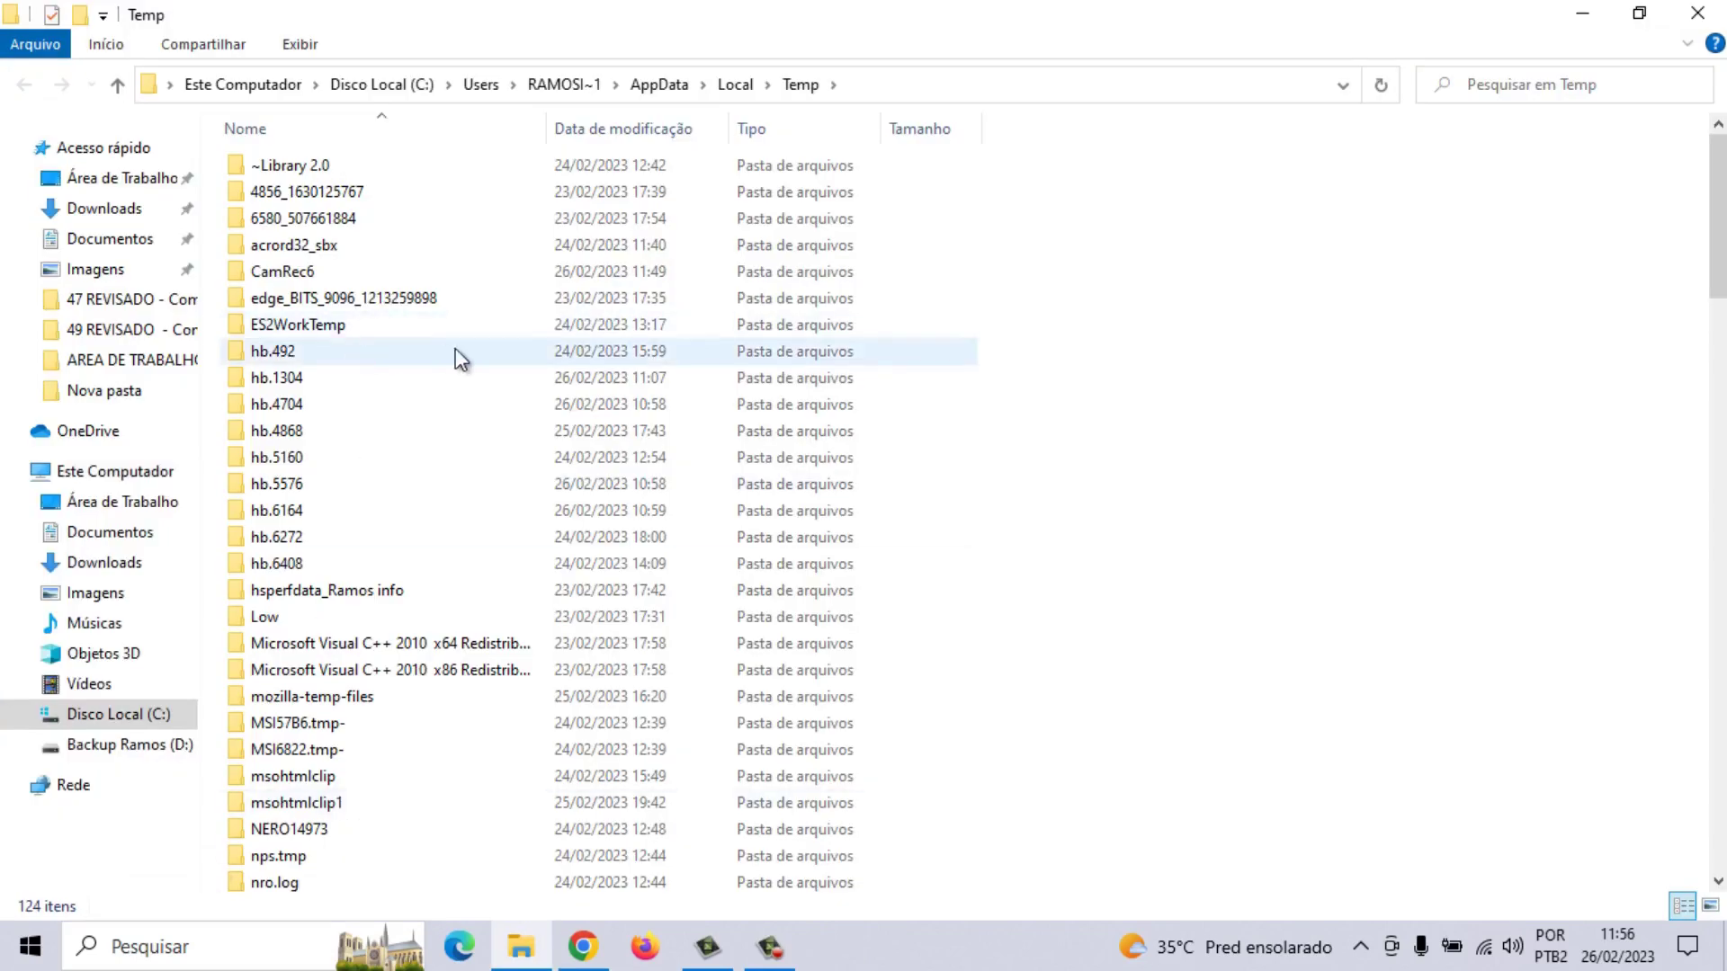
Delete all items in the user's local Temp folder, leaving the files open in Google Chrome, and close the window
click(429, 299)
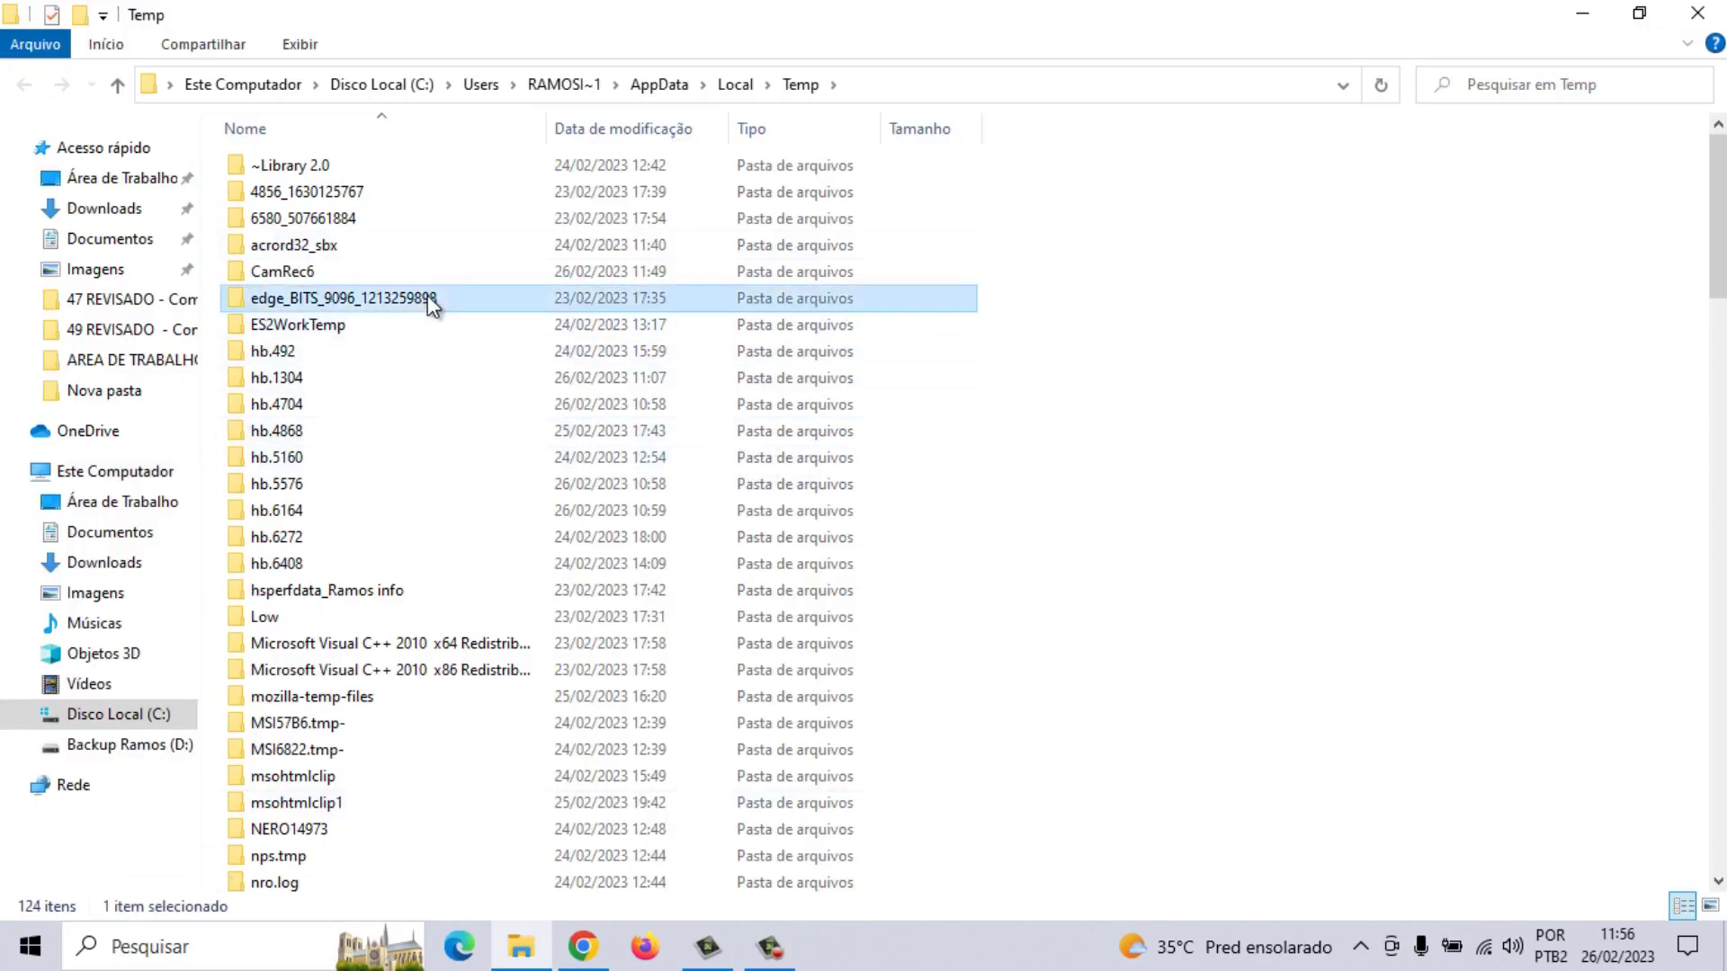
key(ctrl+a)
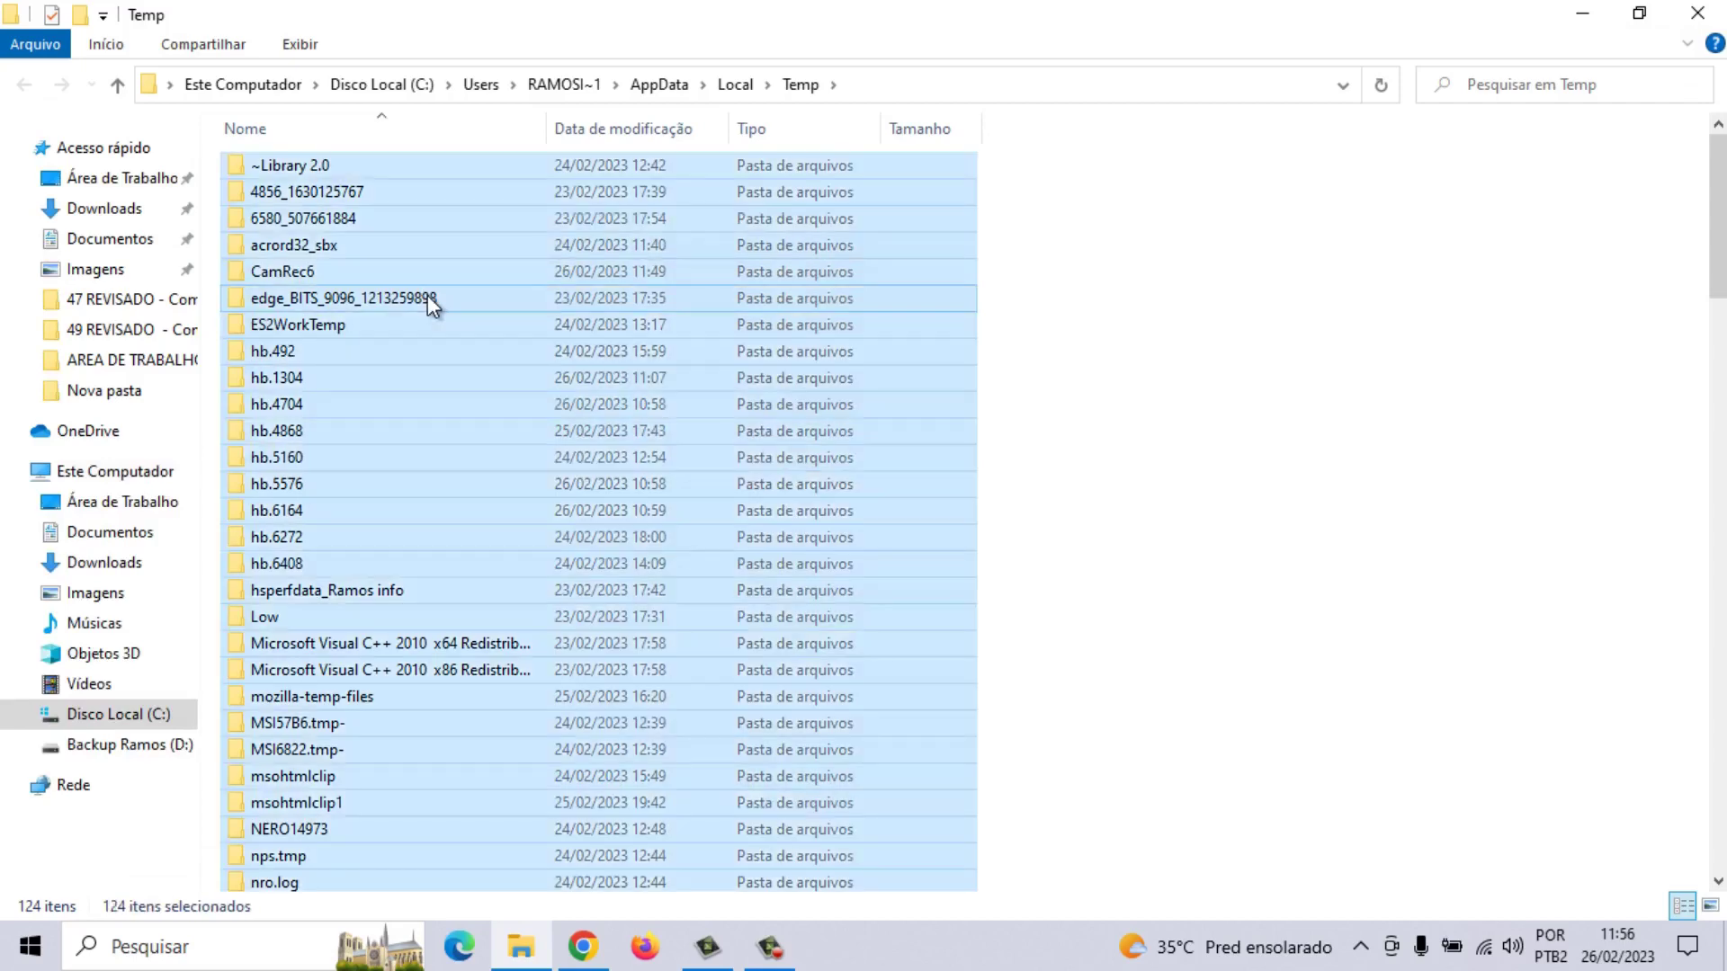
right_click(428, 297)
click(556, 658)
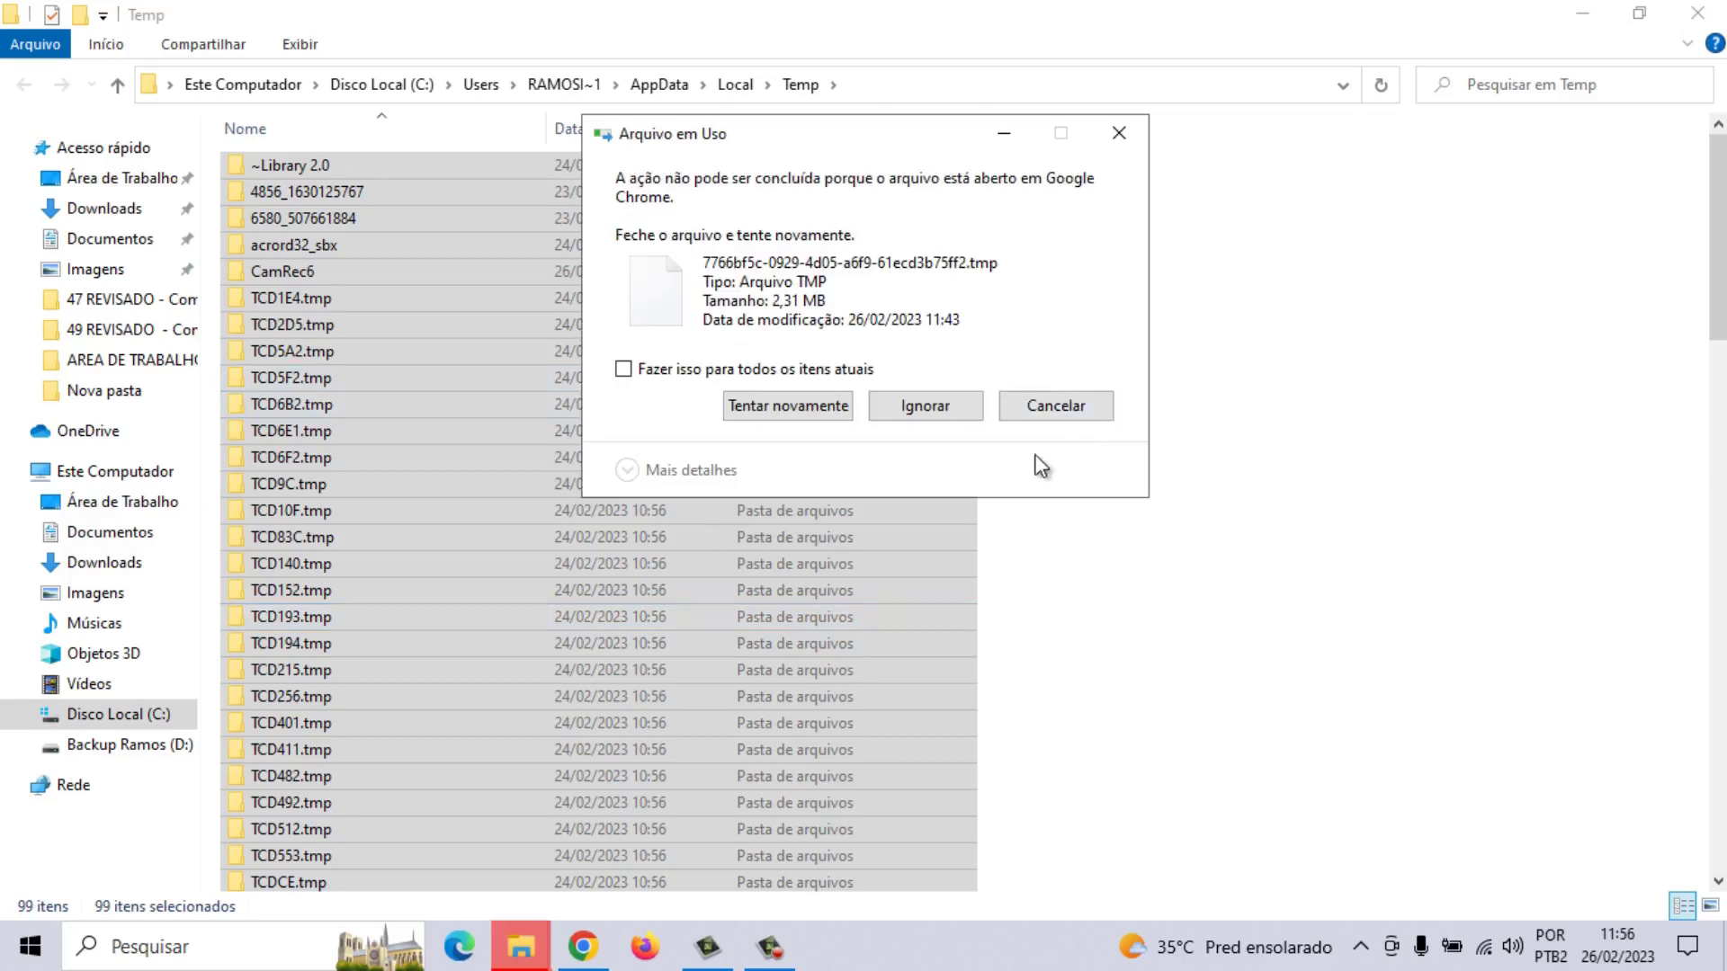
click(917, 409)
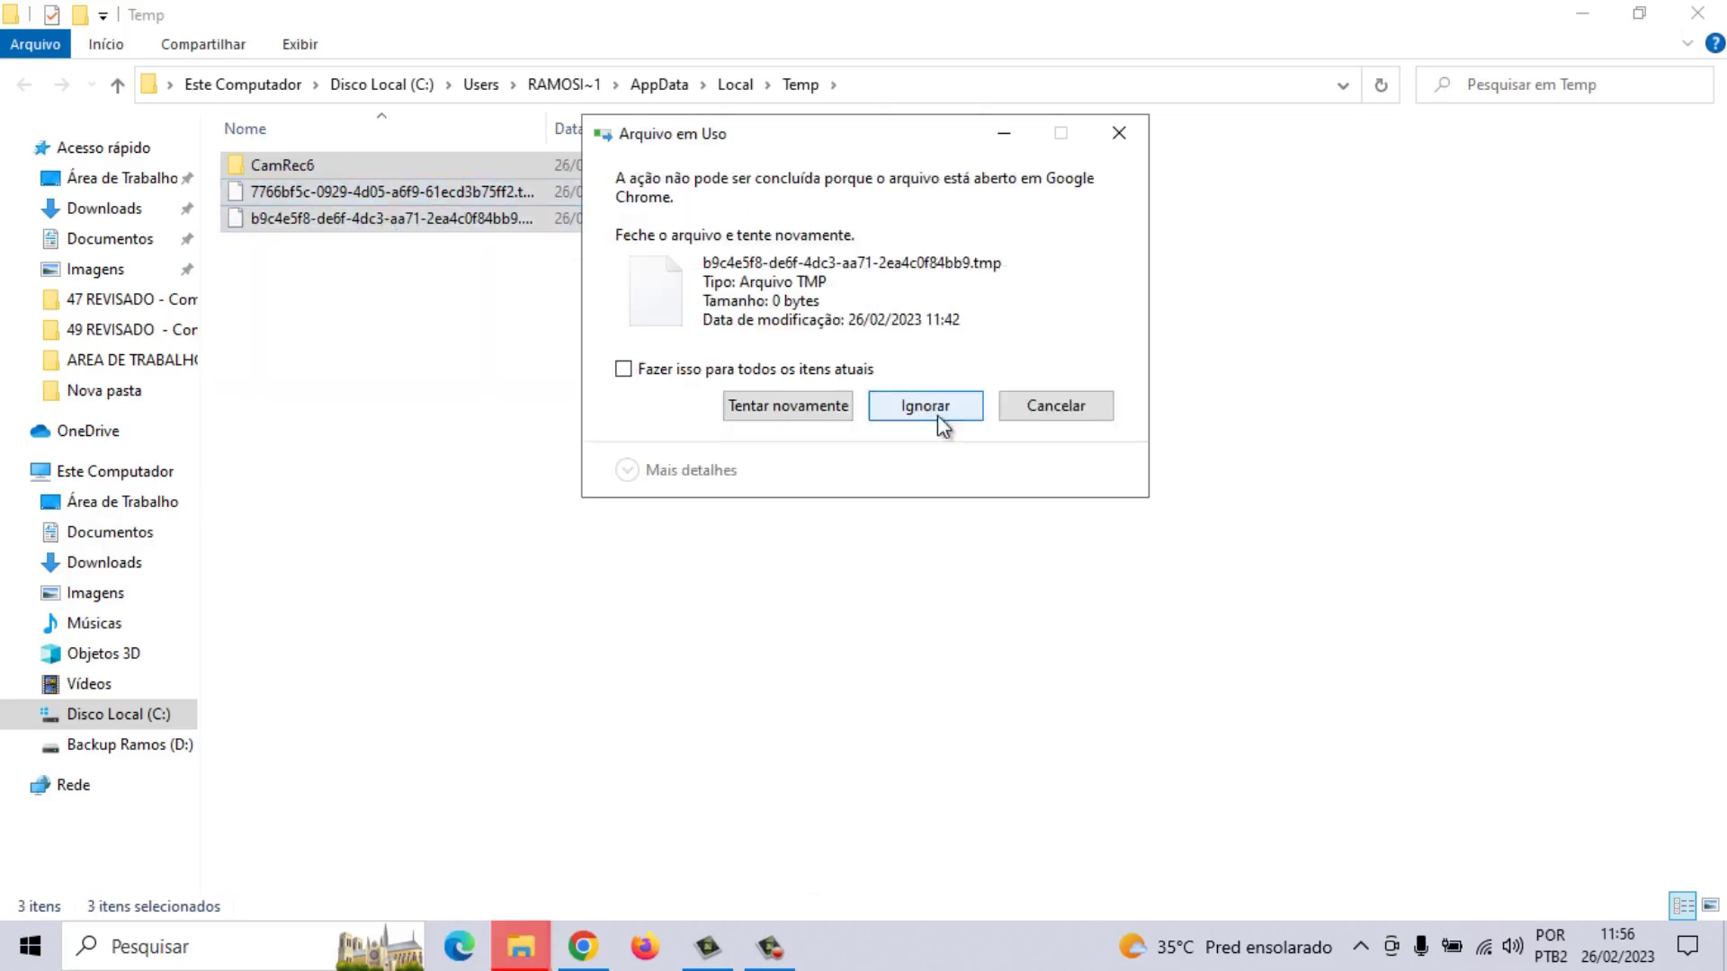
click(1086, 414)
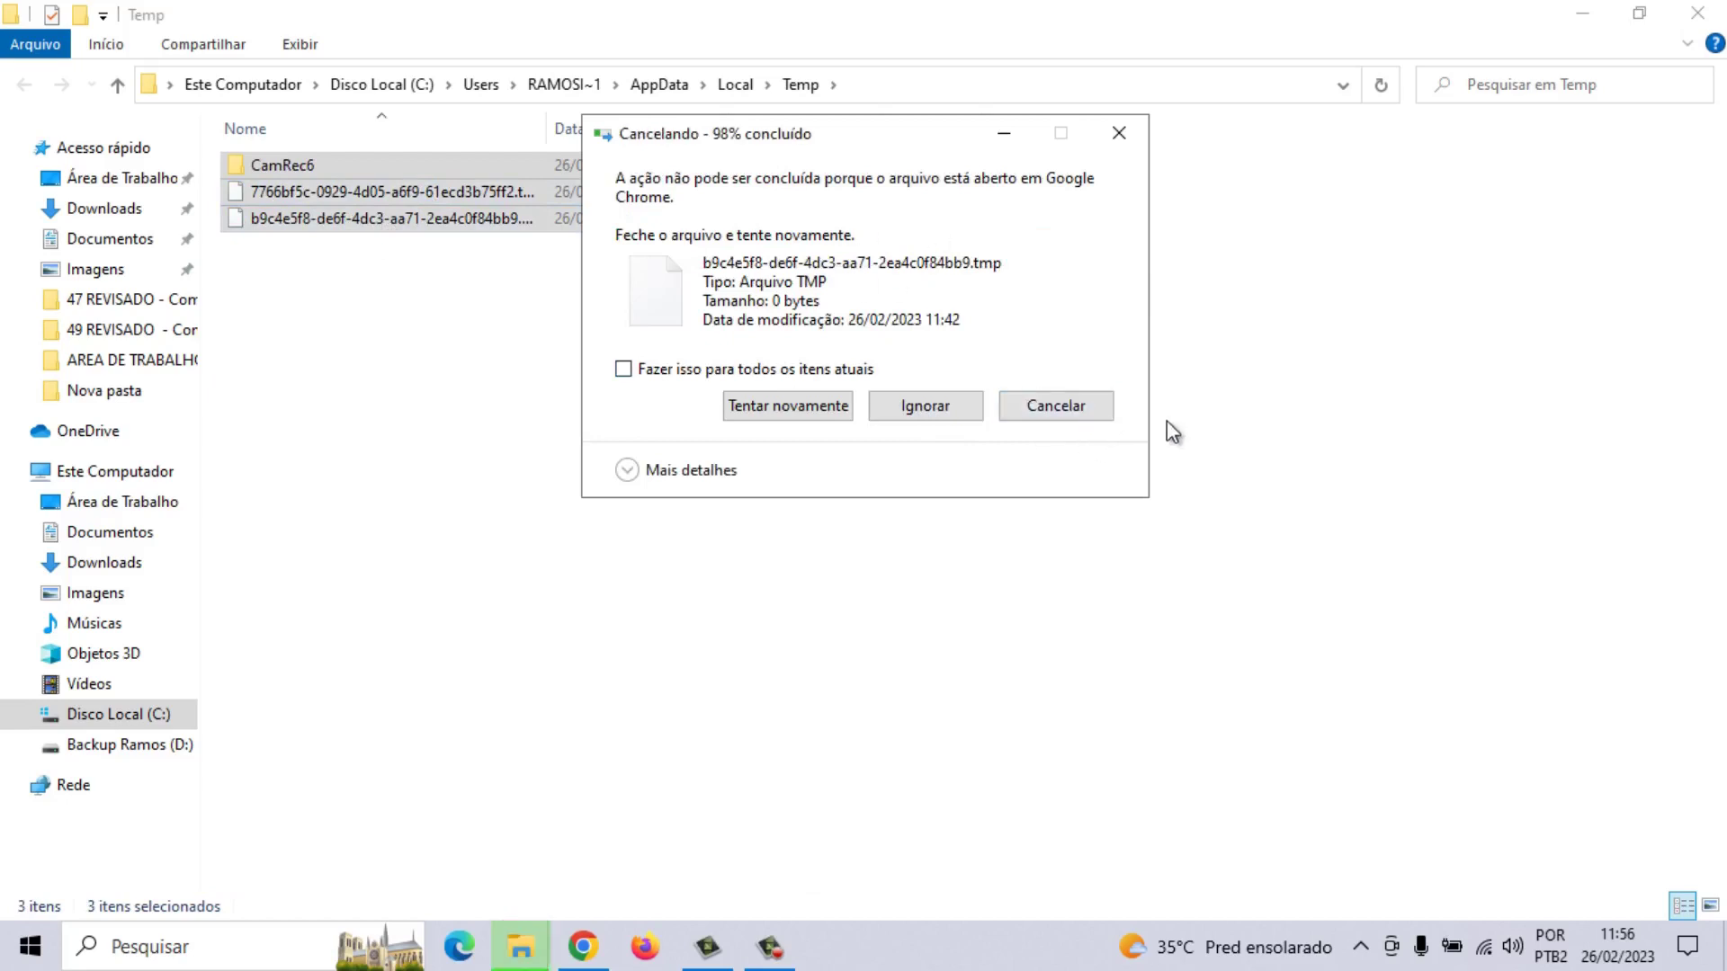
key(alt+F4)
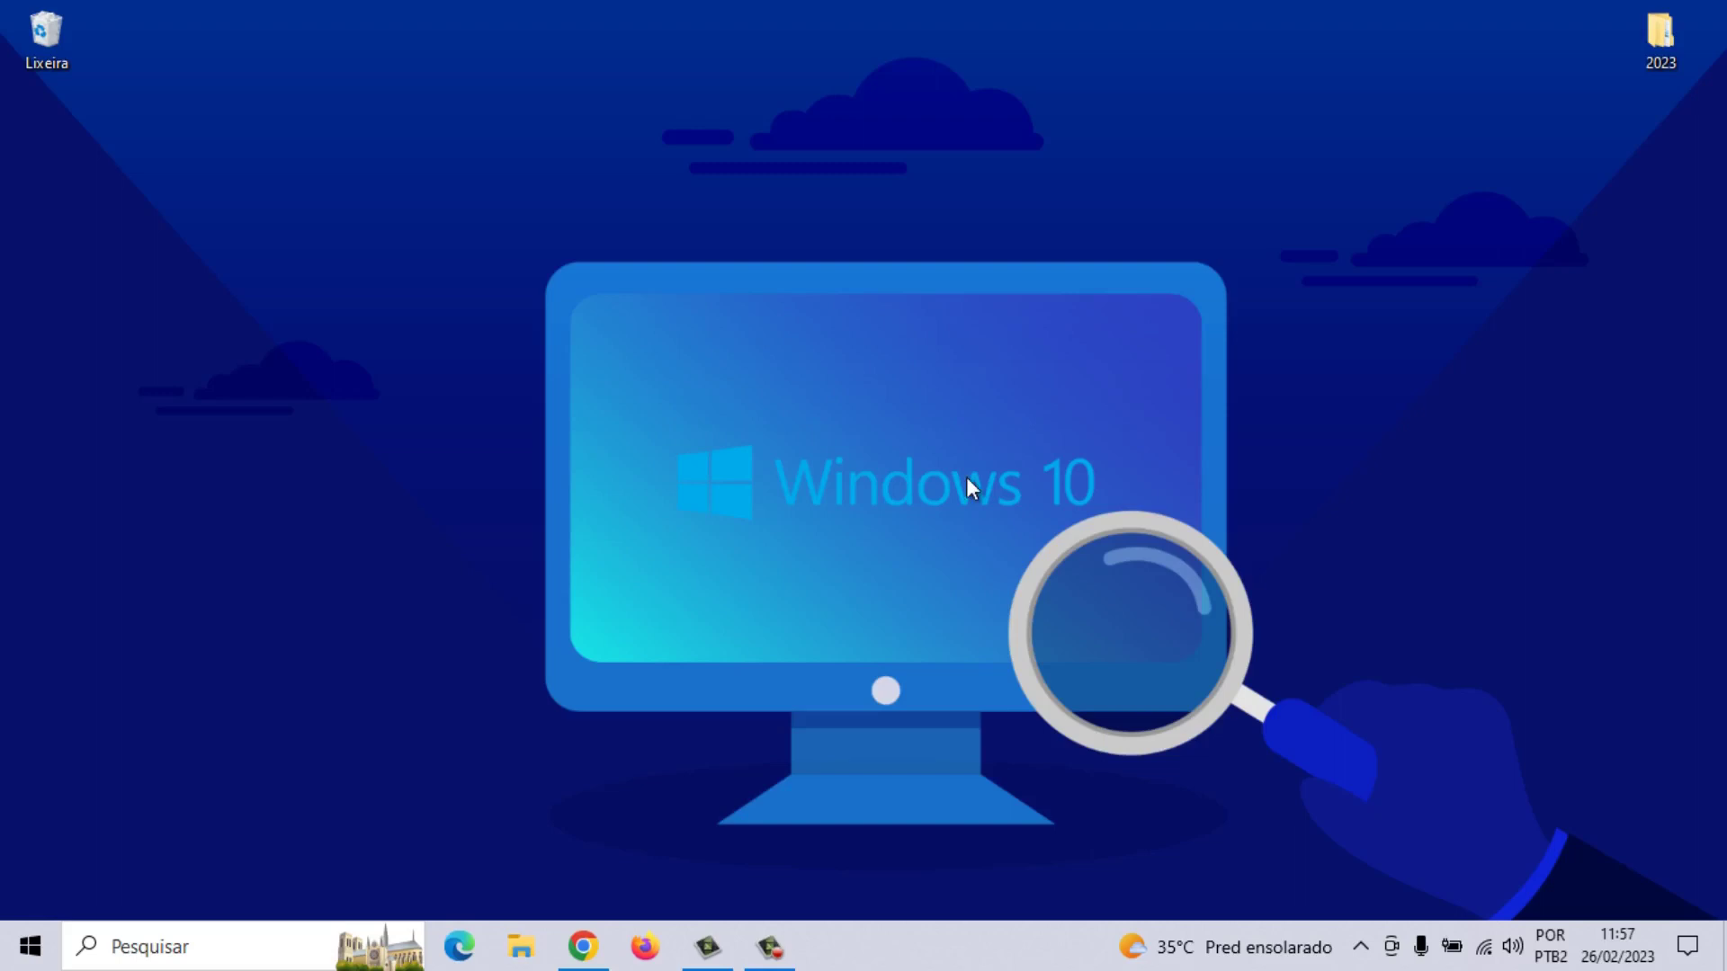
Open File Explorer, check the Documentos folder, and delete the documents apt, casa and curso from Downloads
click(521, 949)
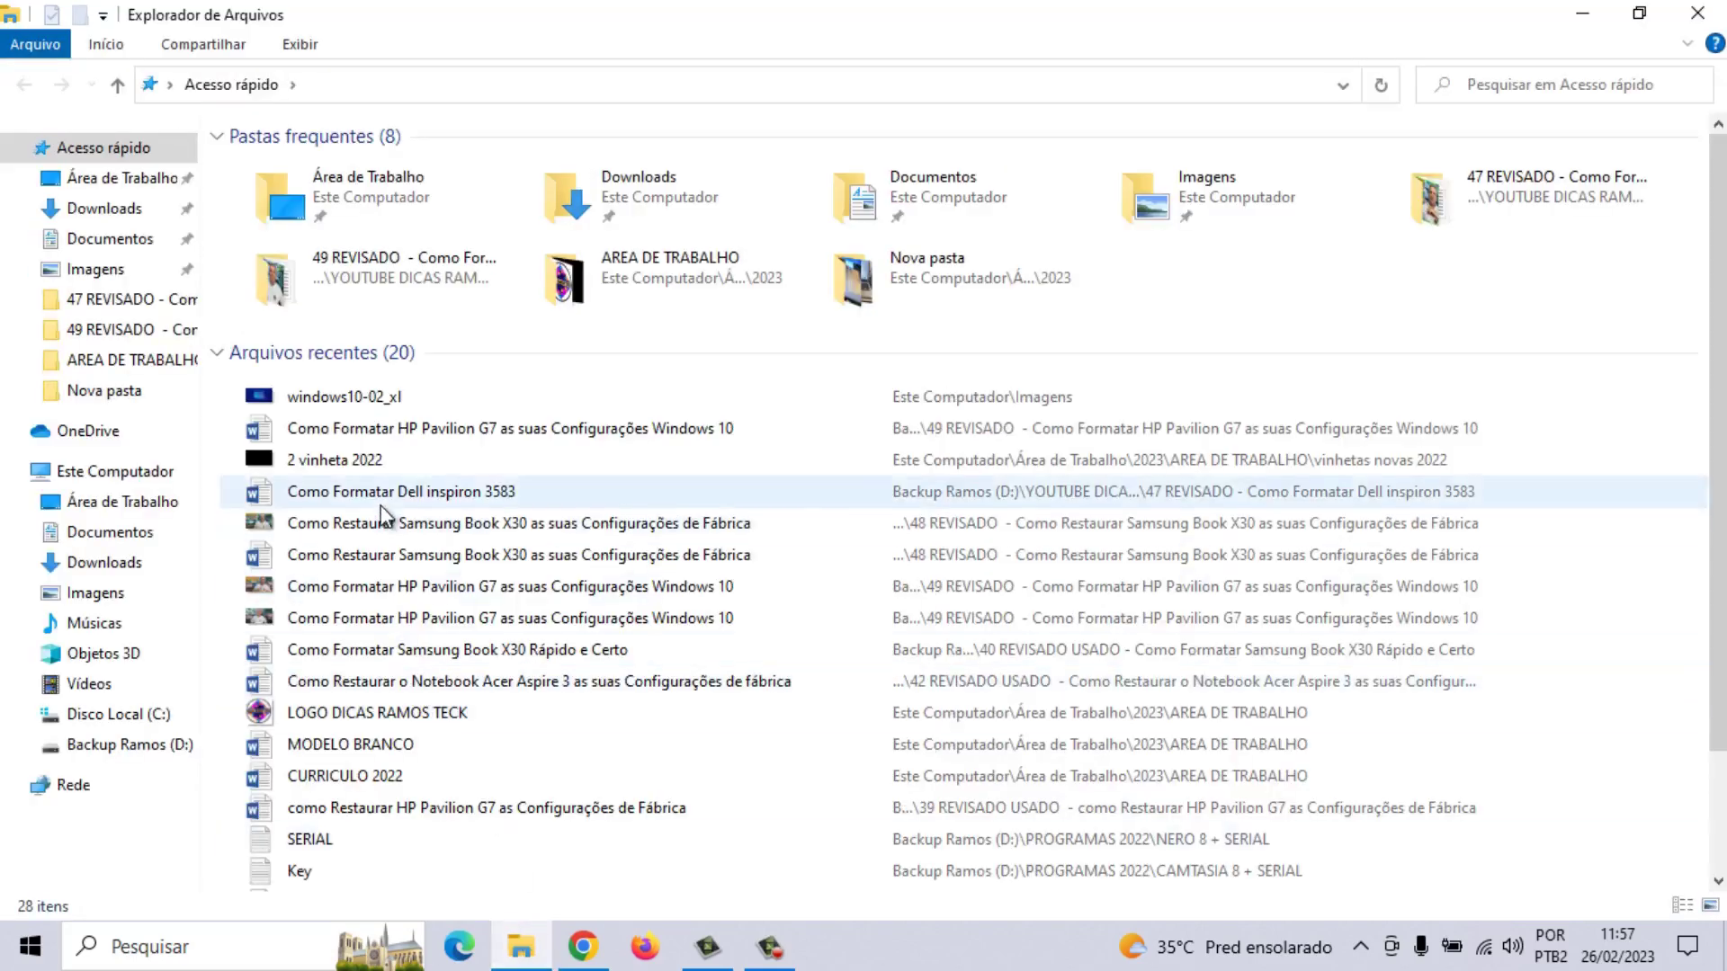
click(126, 538)
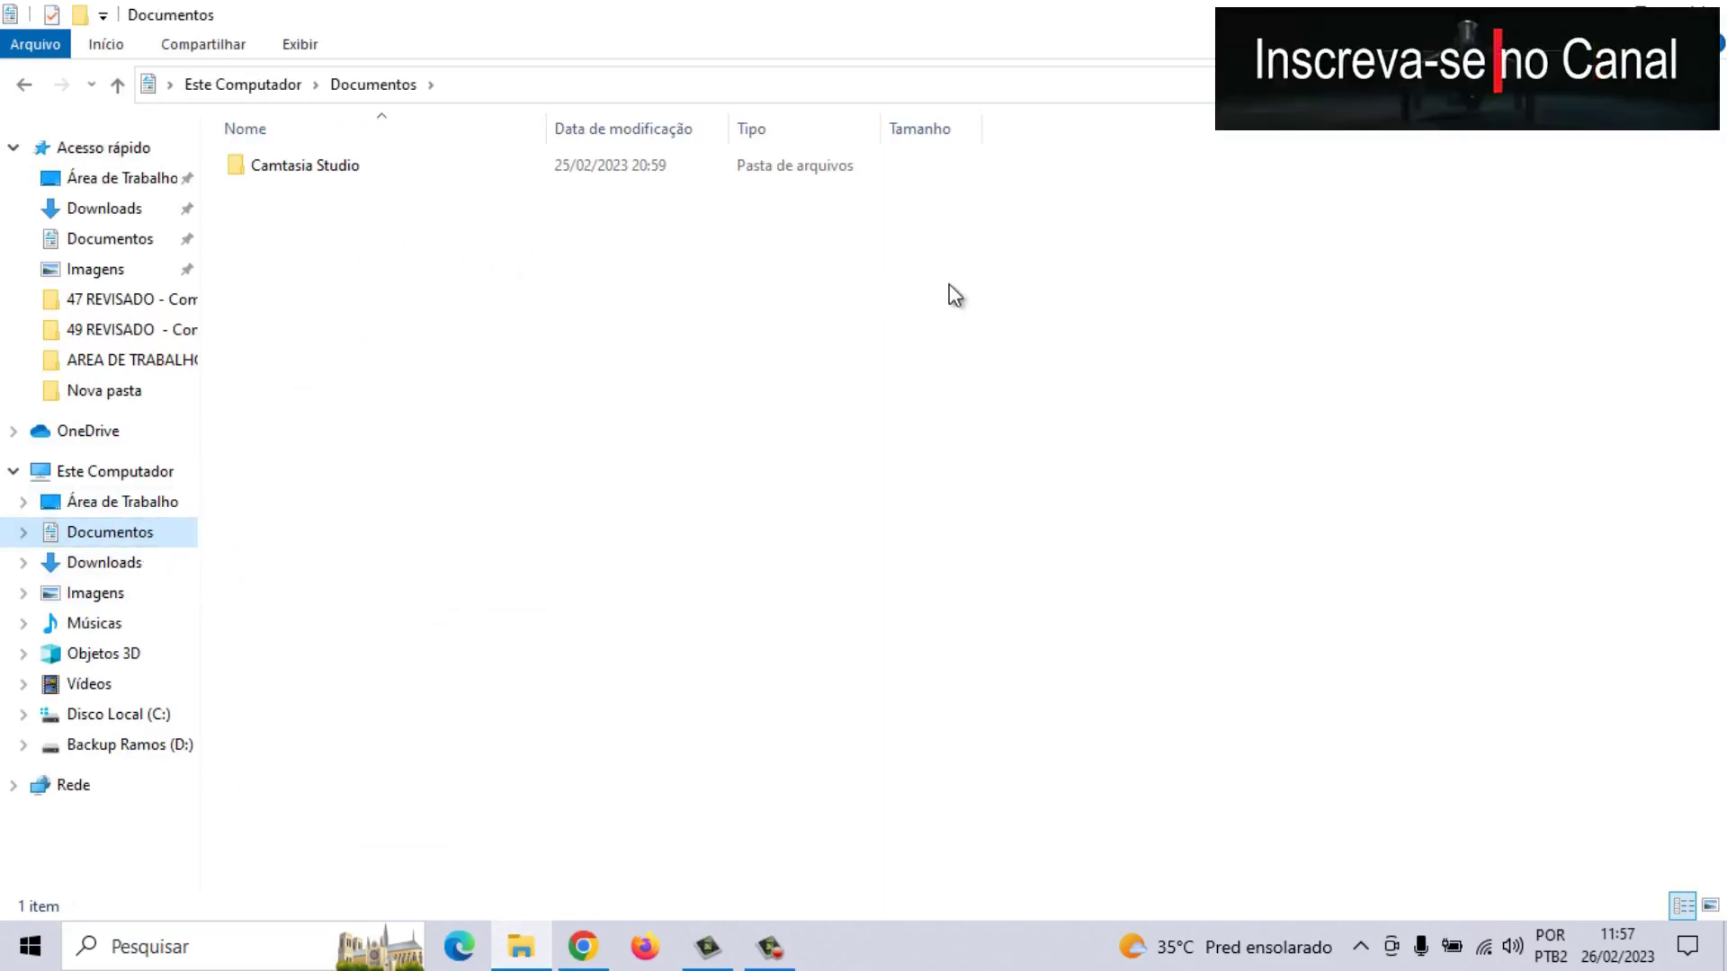
click(126, 565)
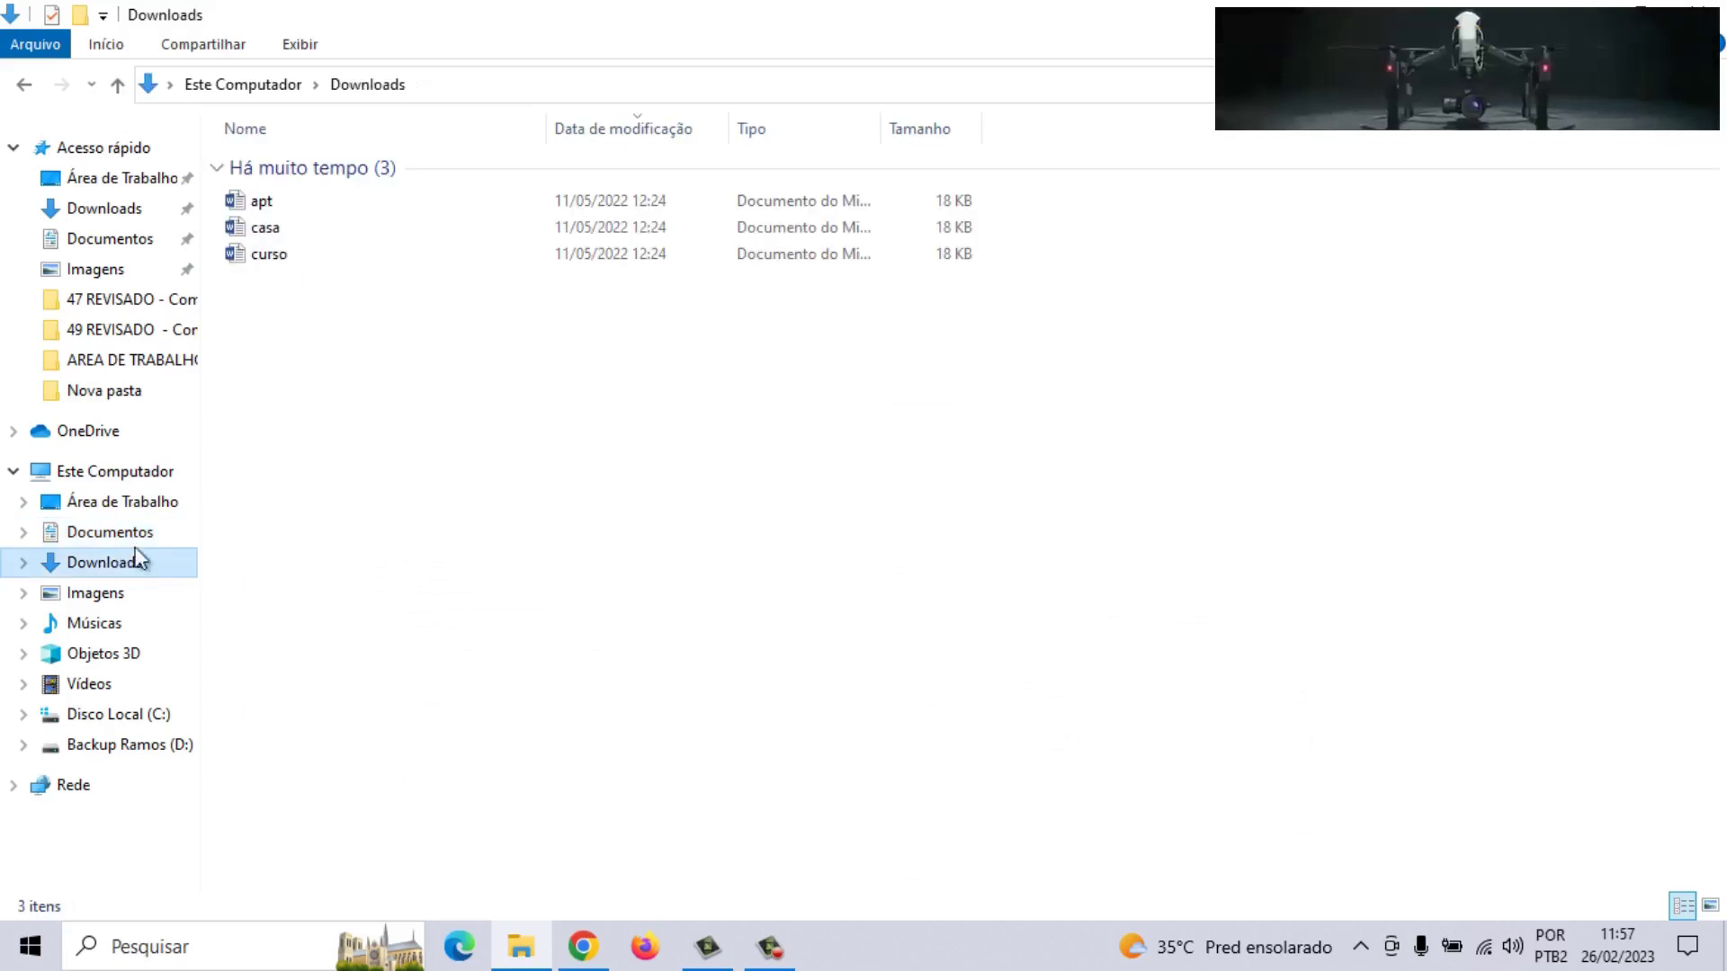
drag(444, 382, 369, 205)
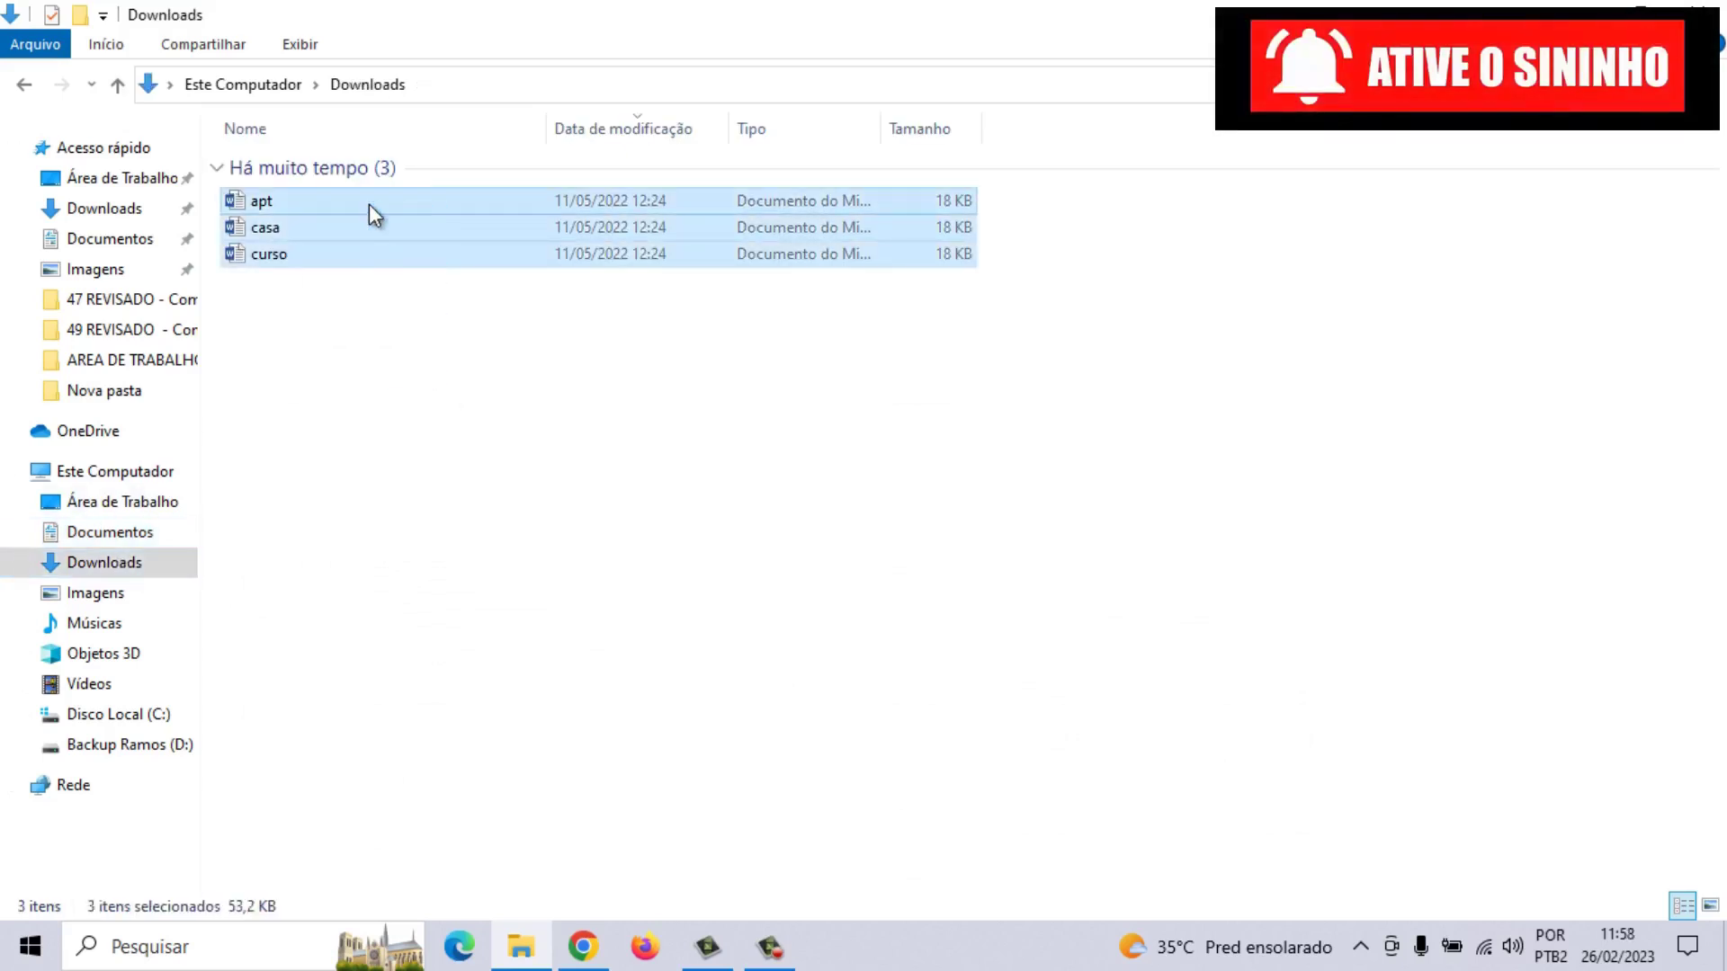
right_click(370, 205)
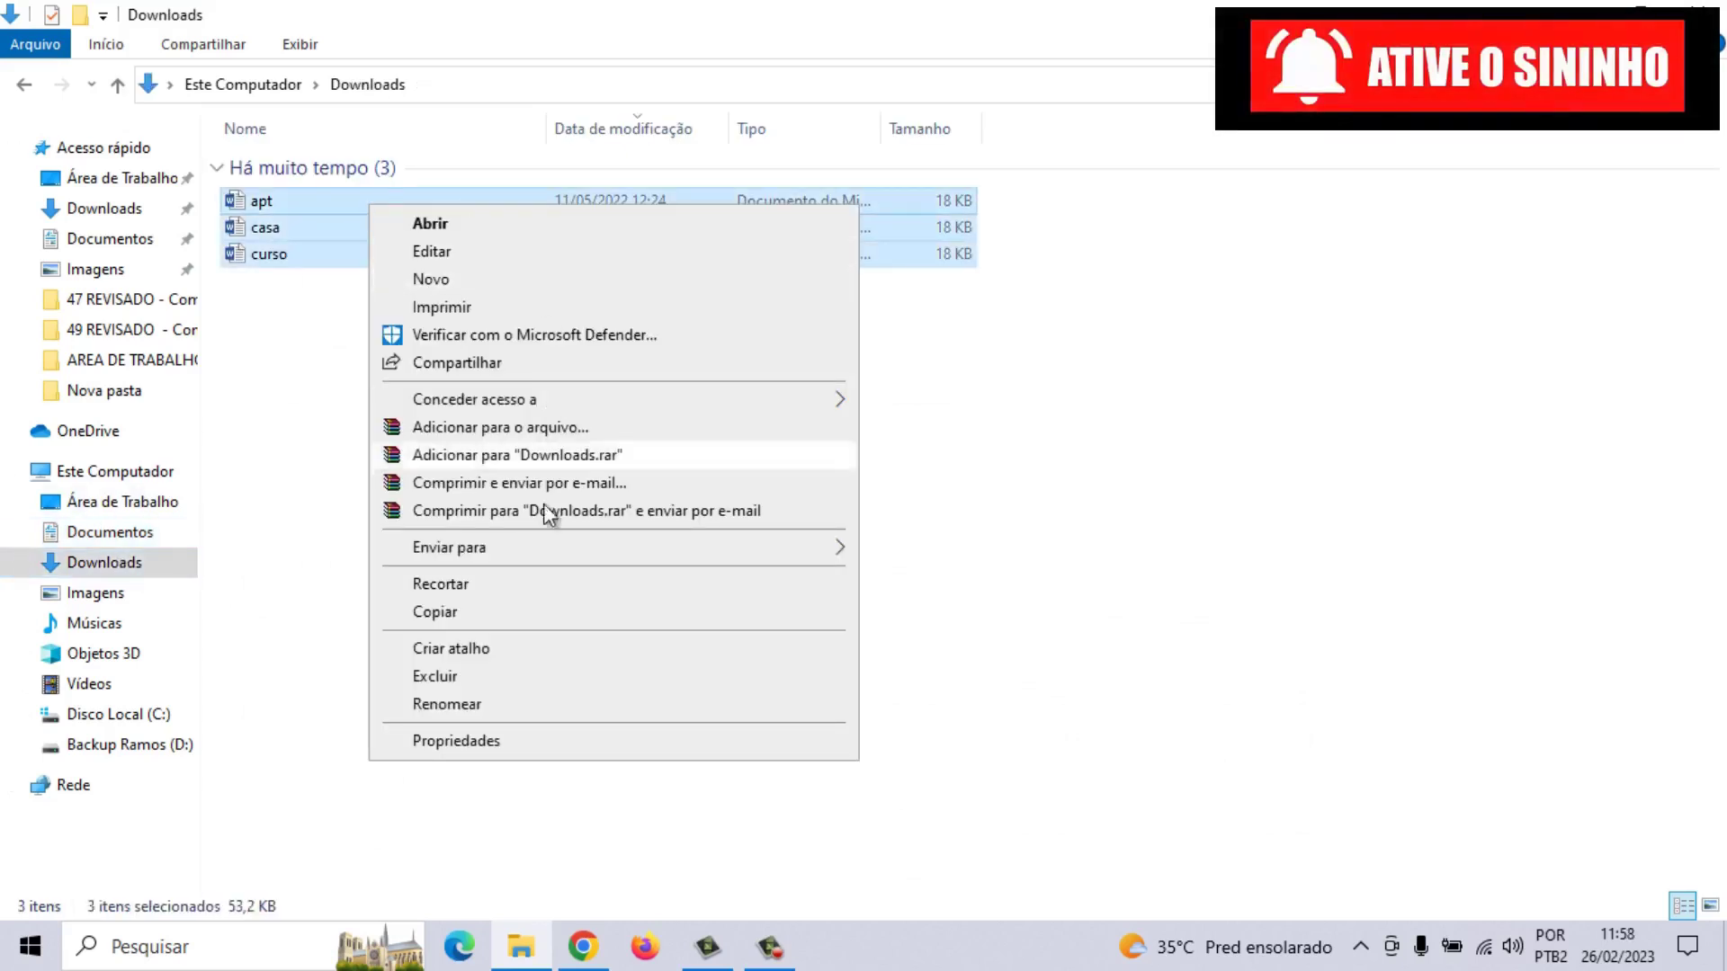
click(490, 681)
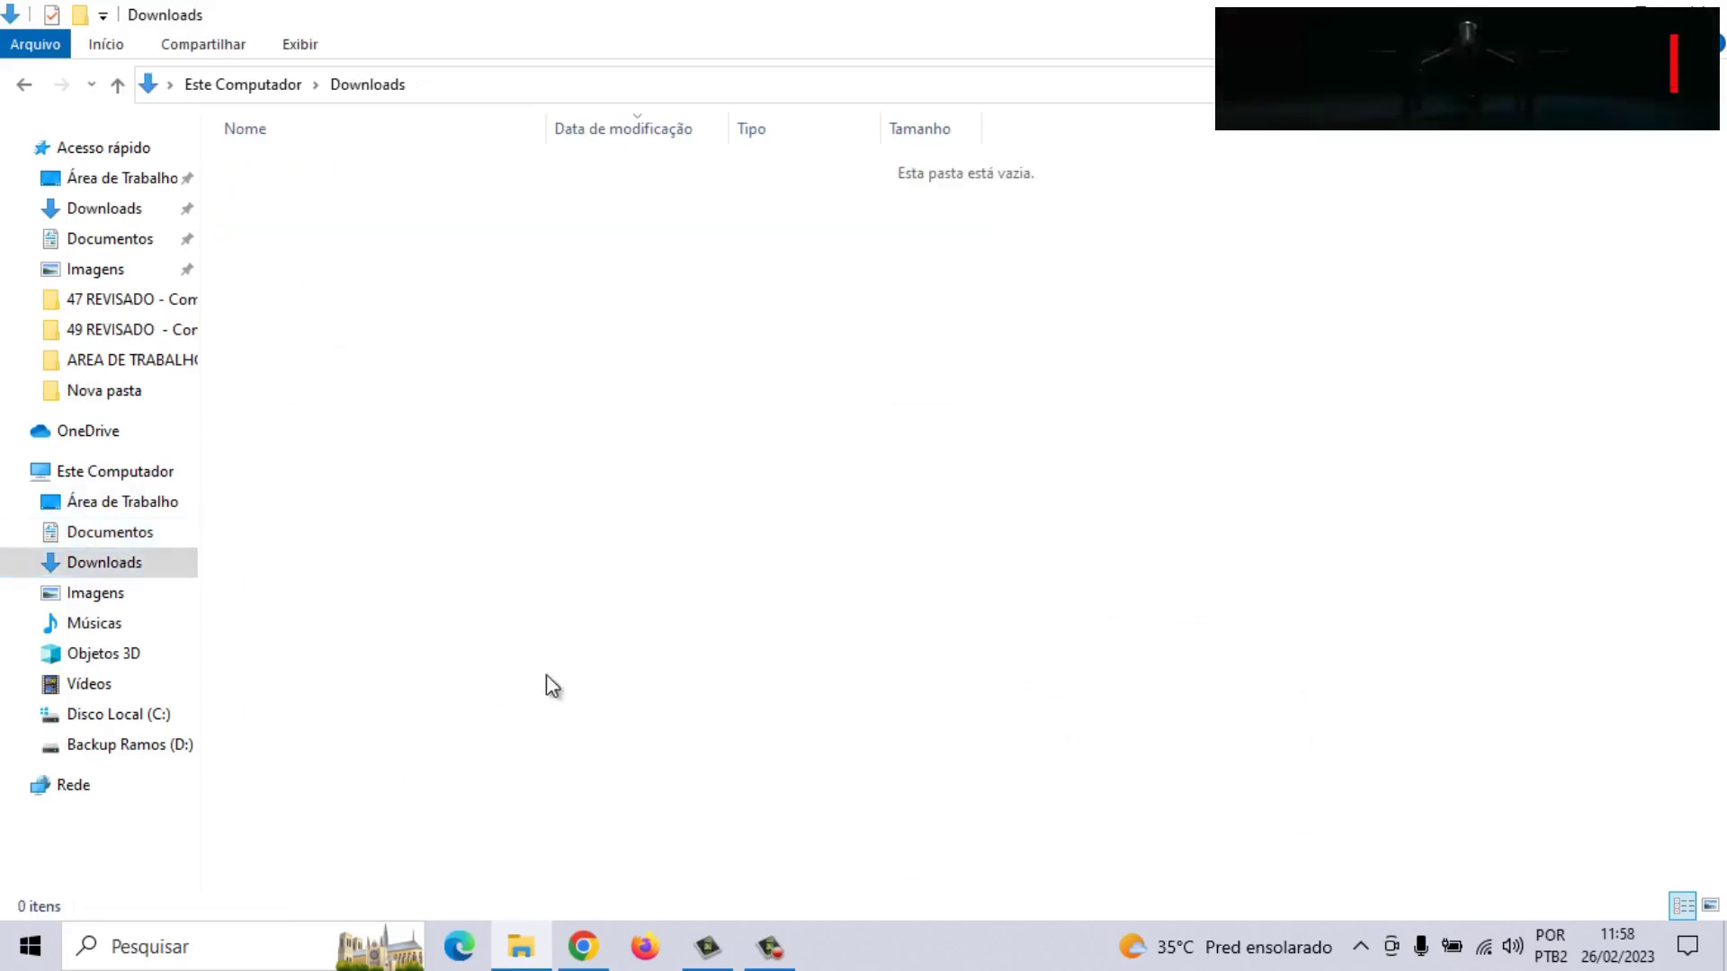
Delete the images 4 and 5 from the Imagens folder
click(101, 595)
drag(974, 324, 899, 175)
click(590, 215)
ctrl+click(717, 245)
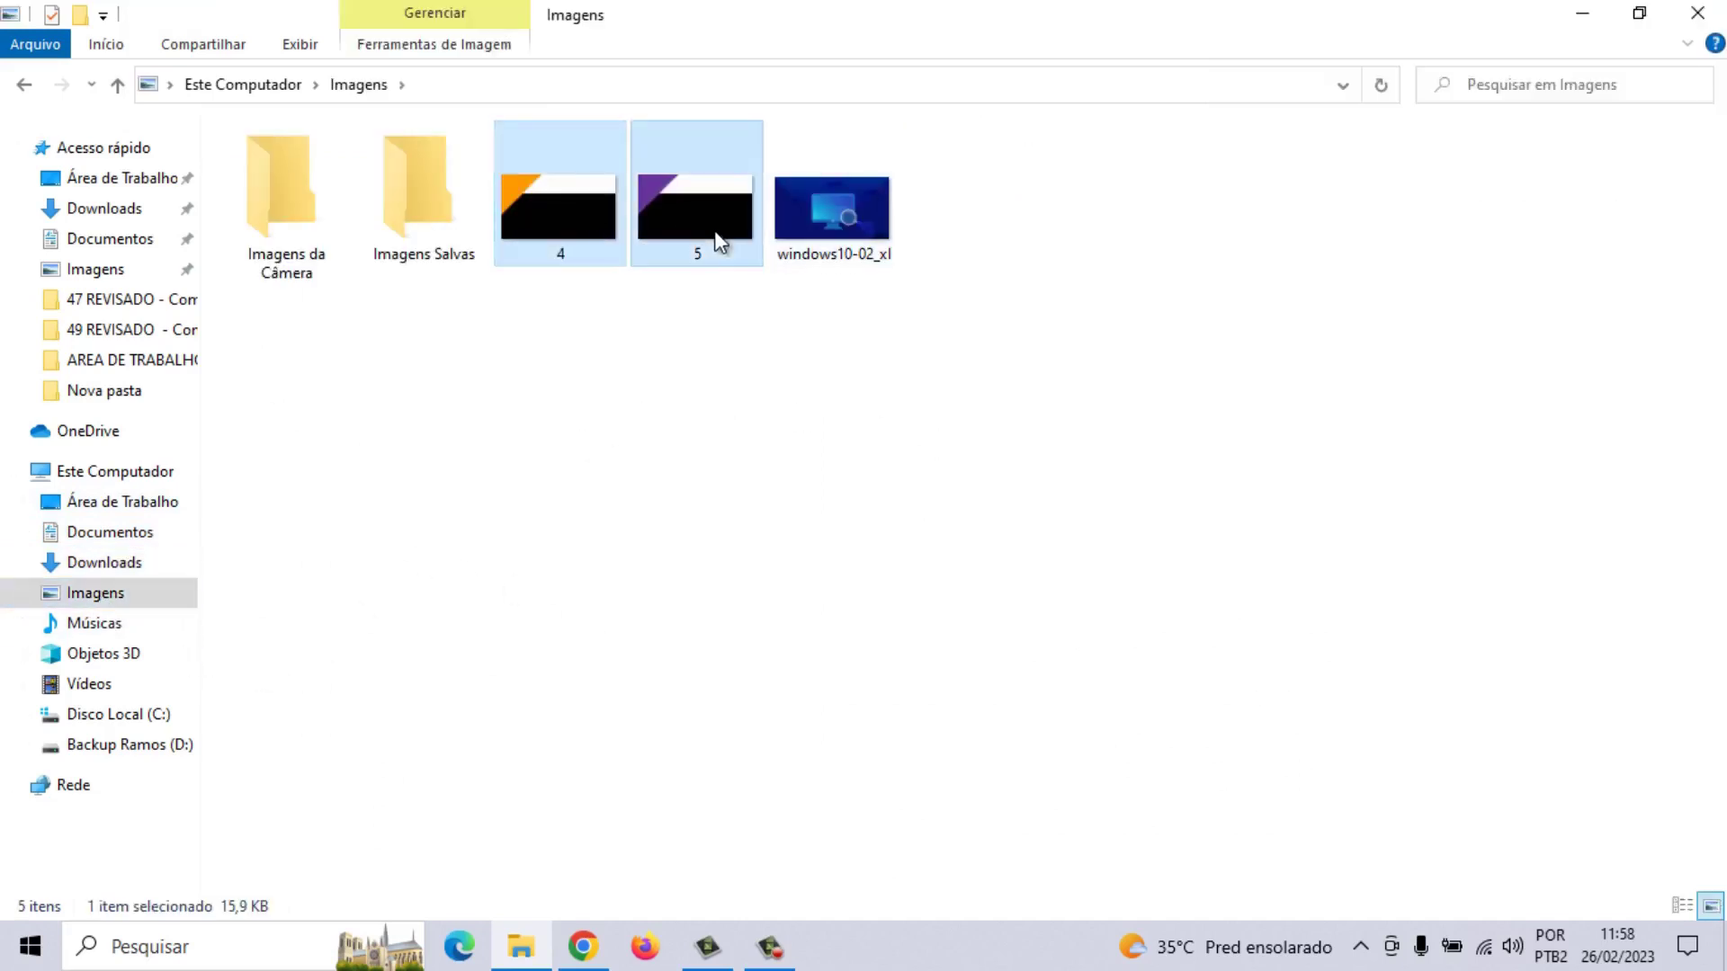
right_click(707, 209)
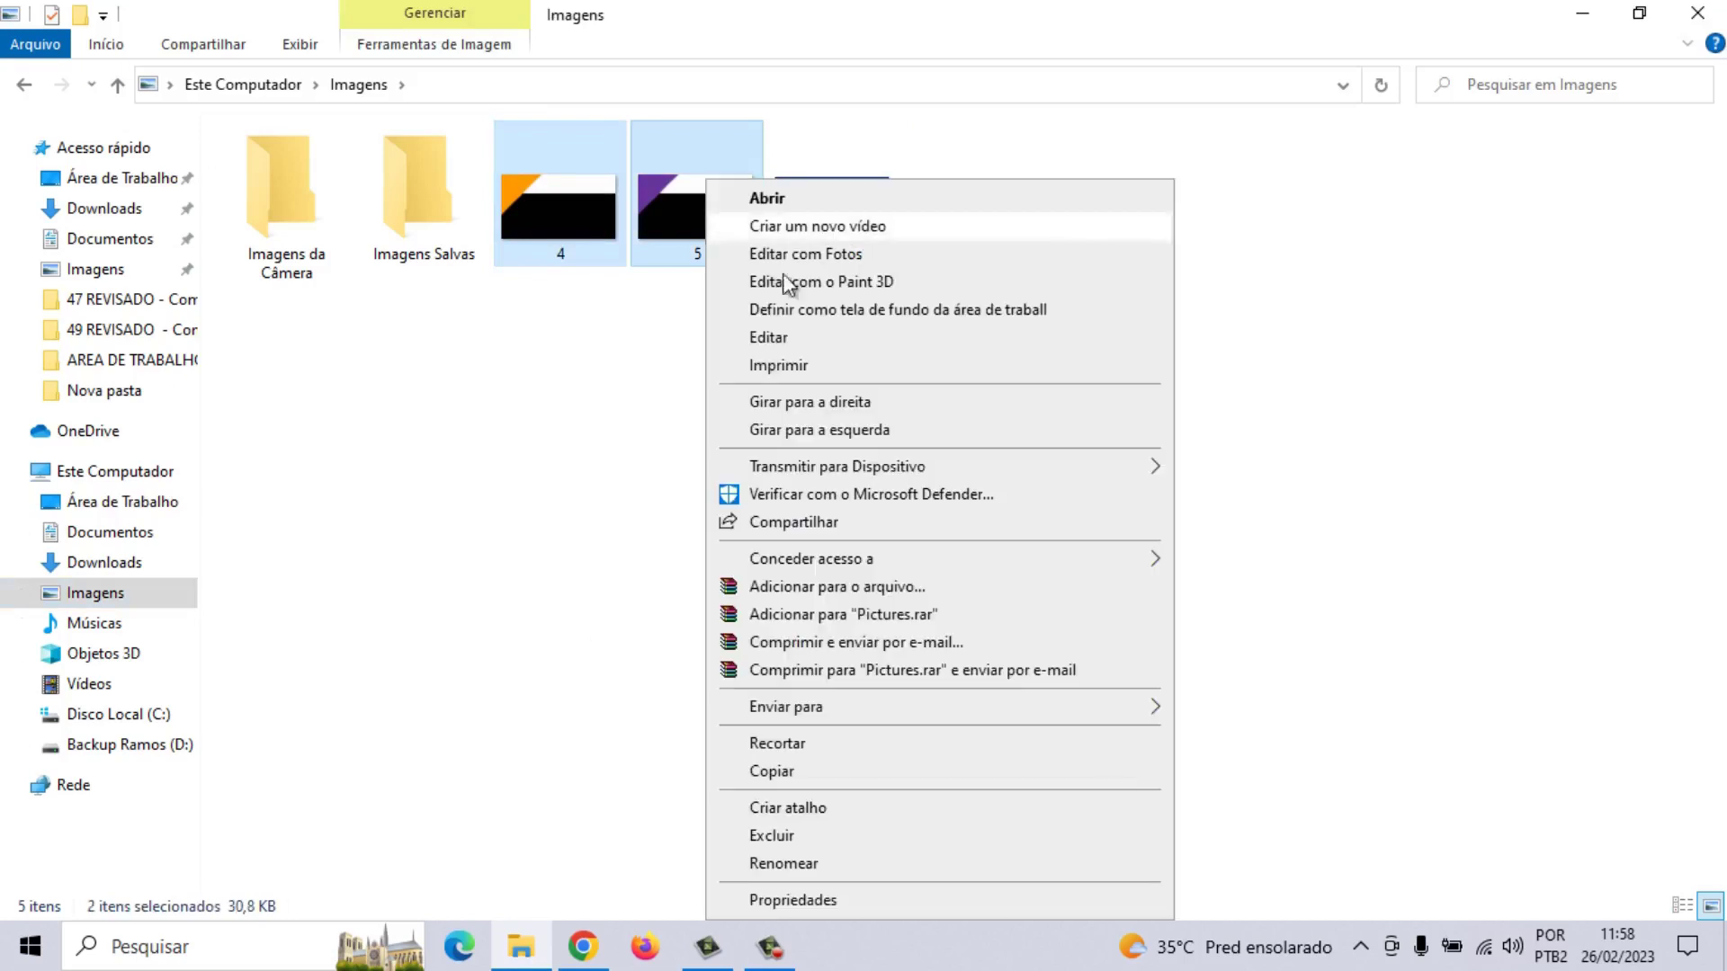
click(791, 835)
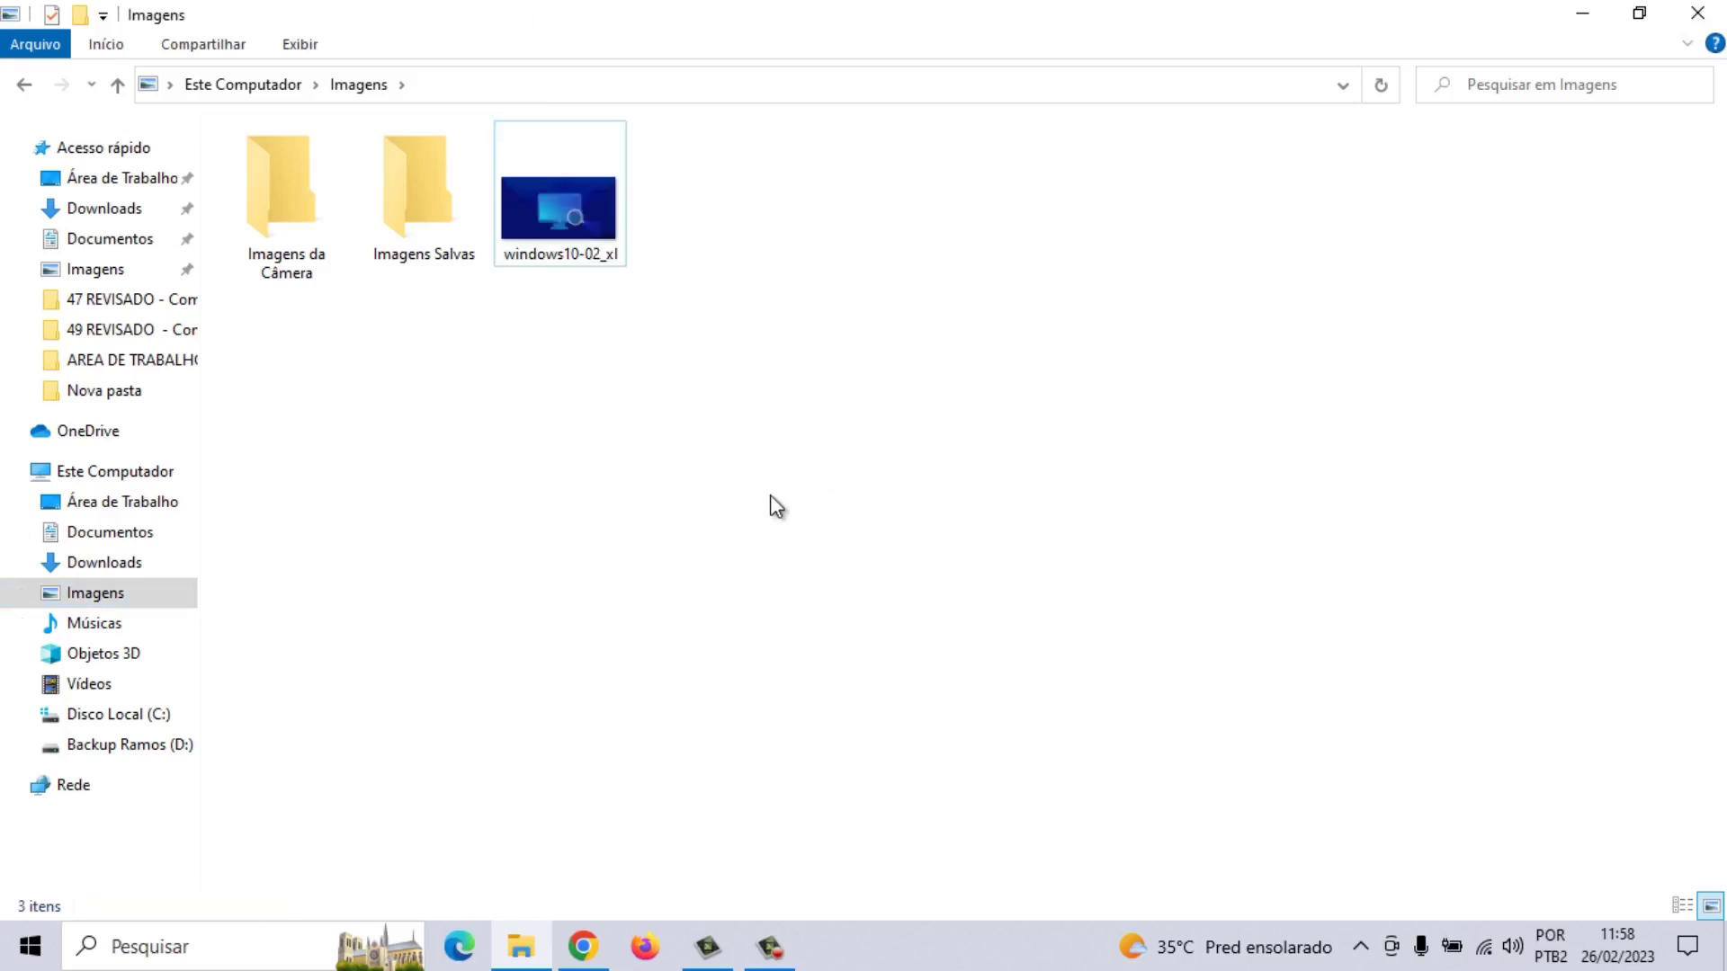
Delete the tracks 02 Faixa 2, 03 Faixa 3 and 03 talk you down from the Músicas folder
click(99, 623)
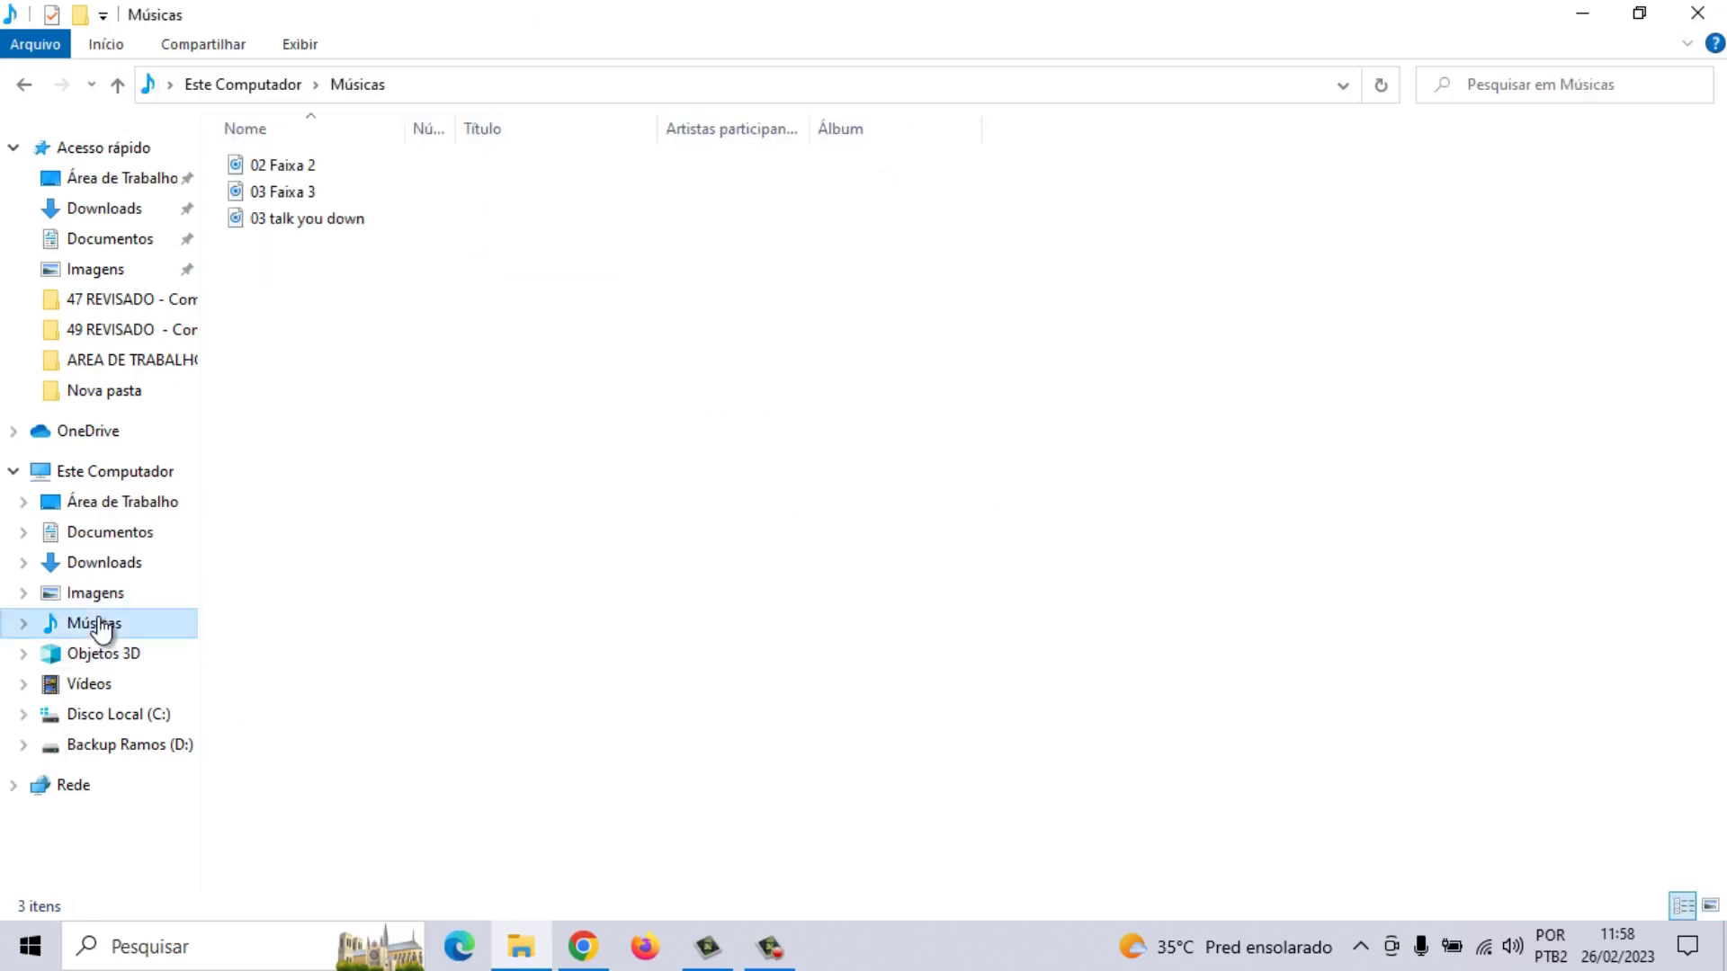
drag(454, 310, 406, 158)
right_click(403, 164)
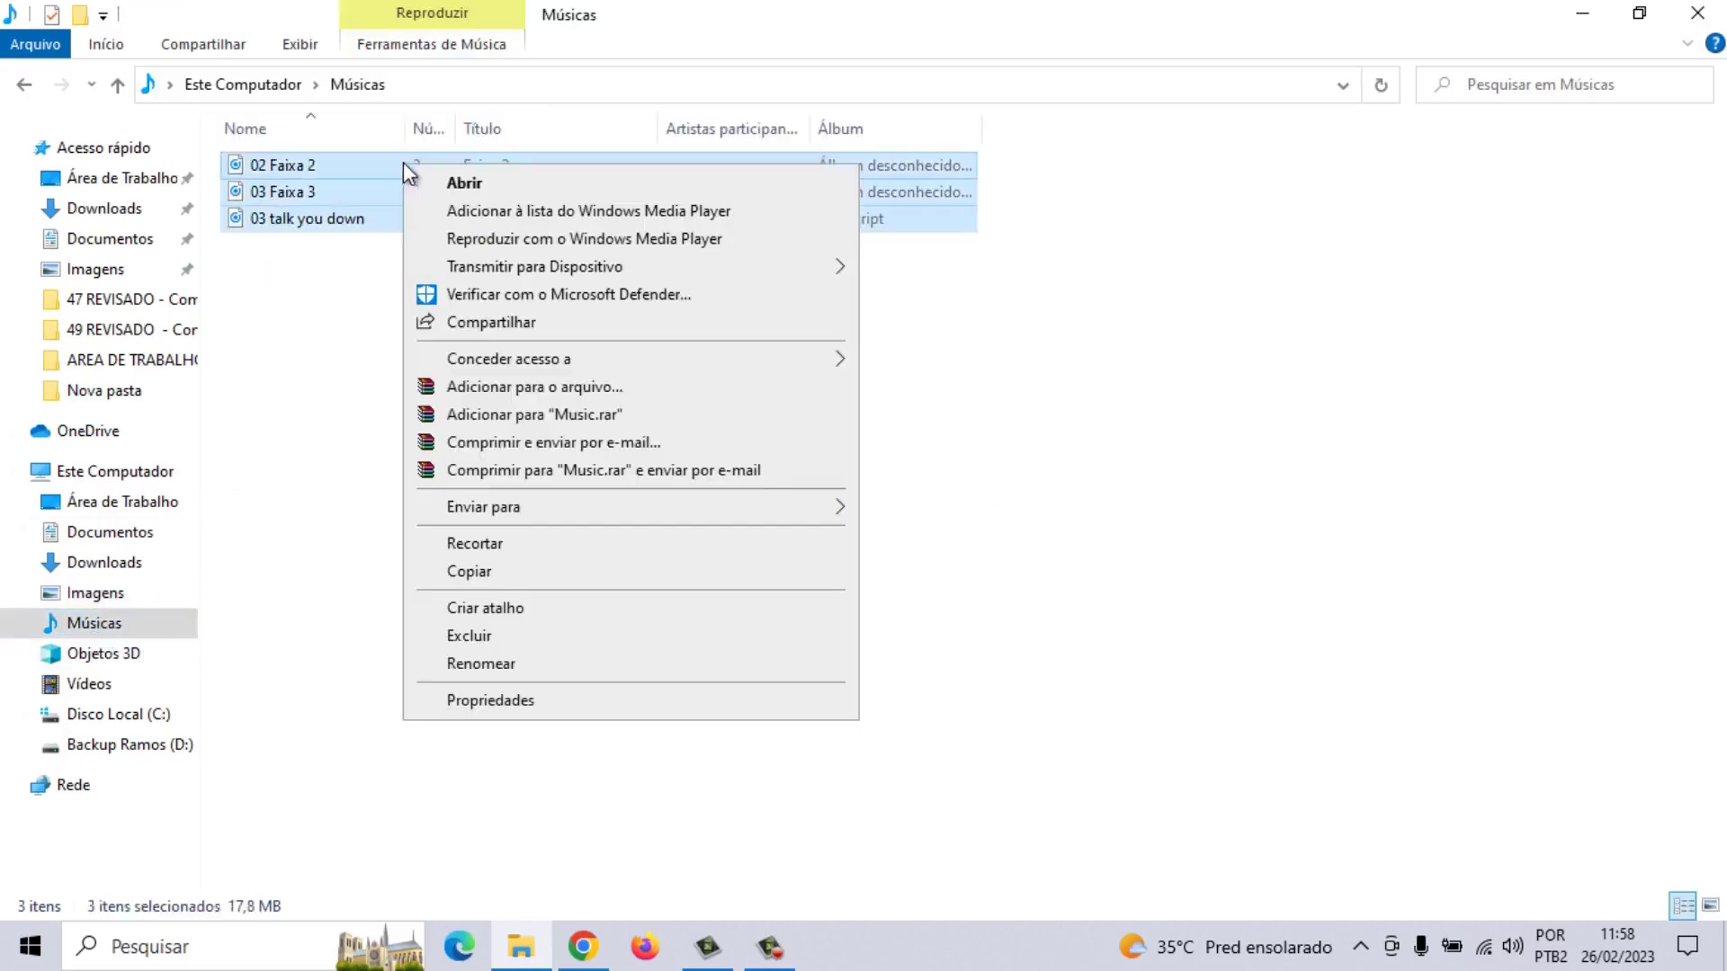
click(566, 635)
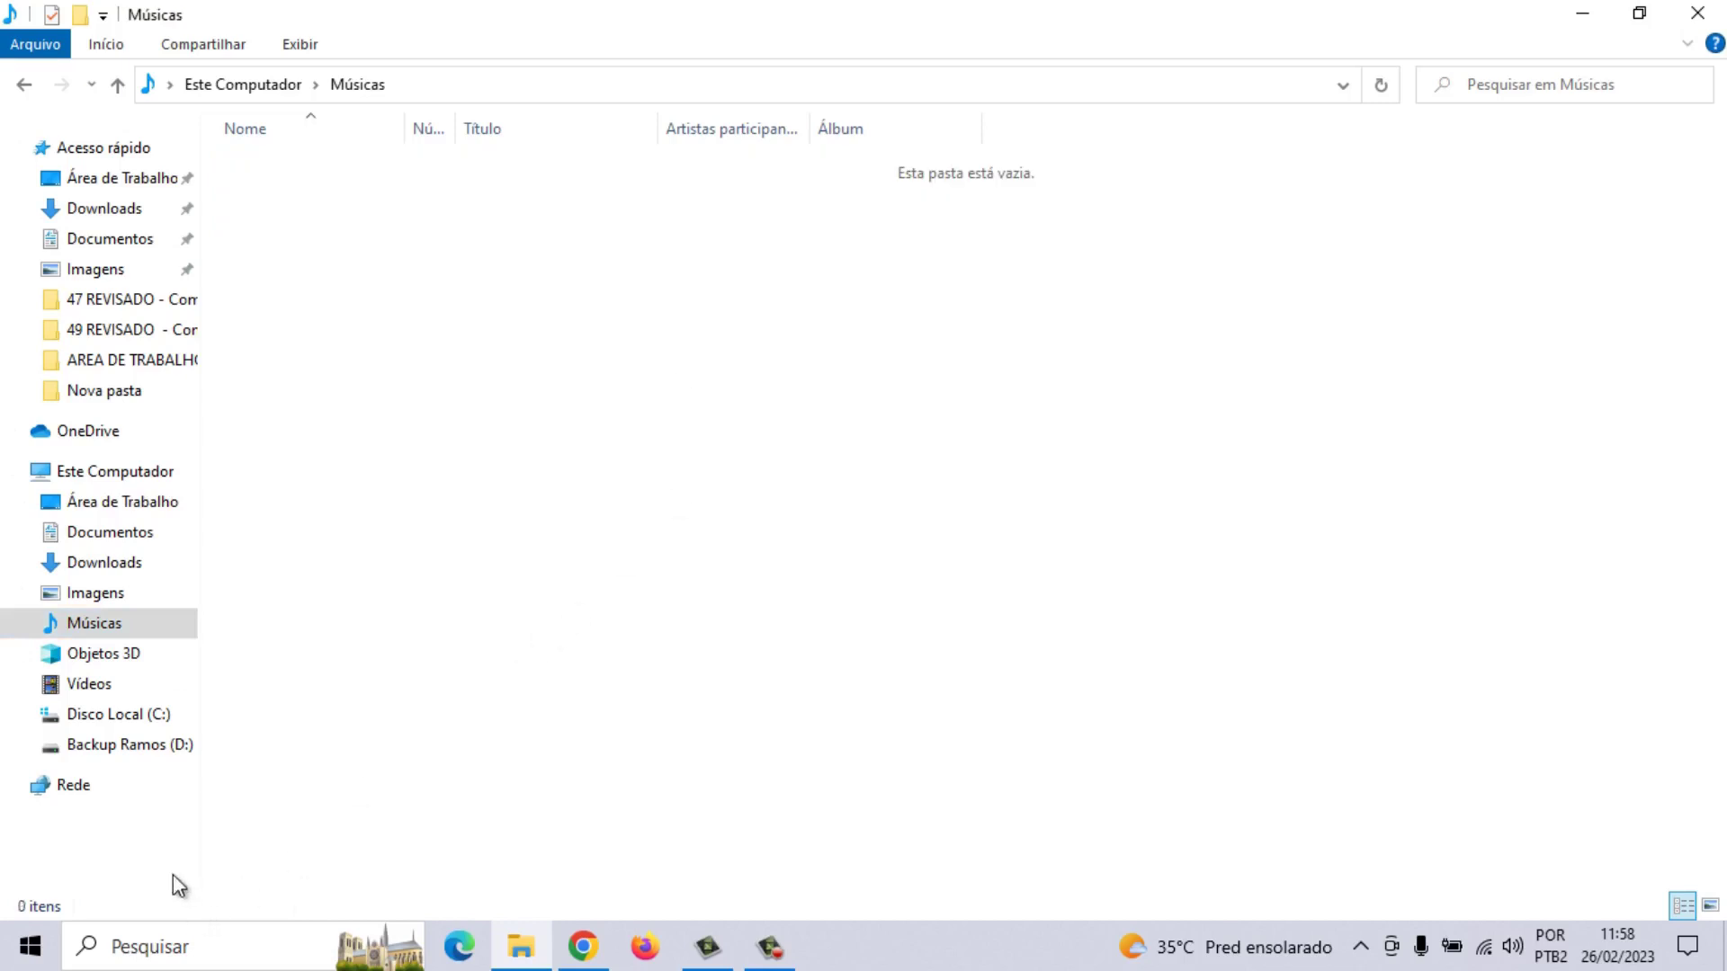
Delete the file video 2023 from the Vídeos folder and close the File Explorer window
click(117, 685)
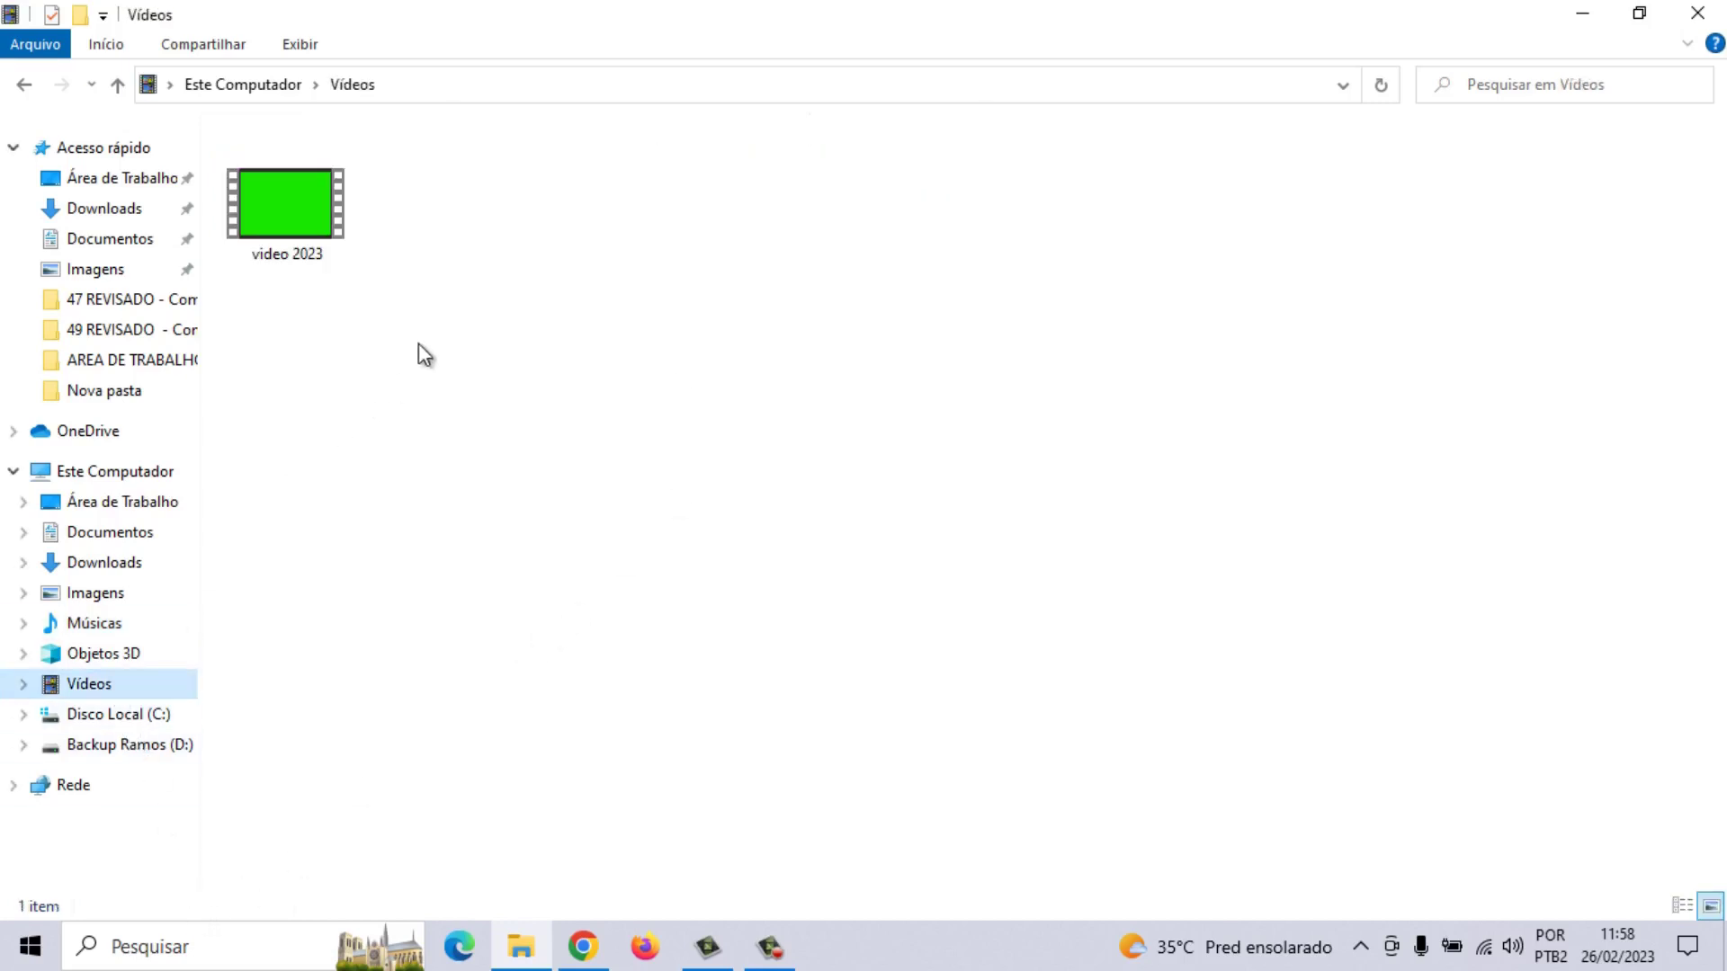
double_click(311, 217)
right_click(311, 218)
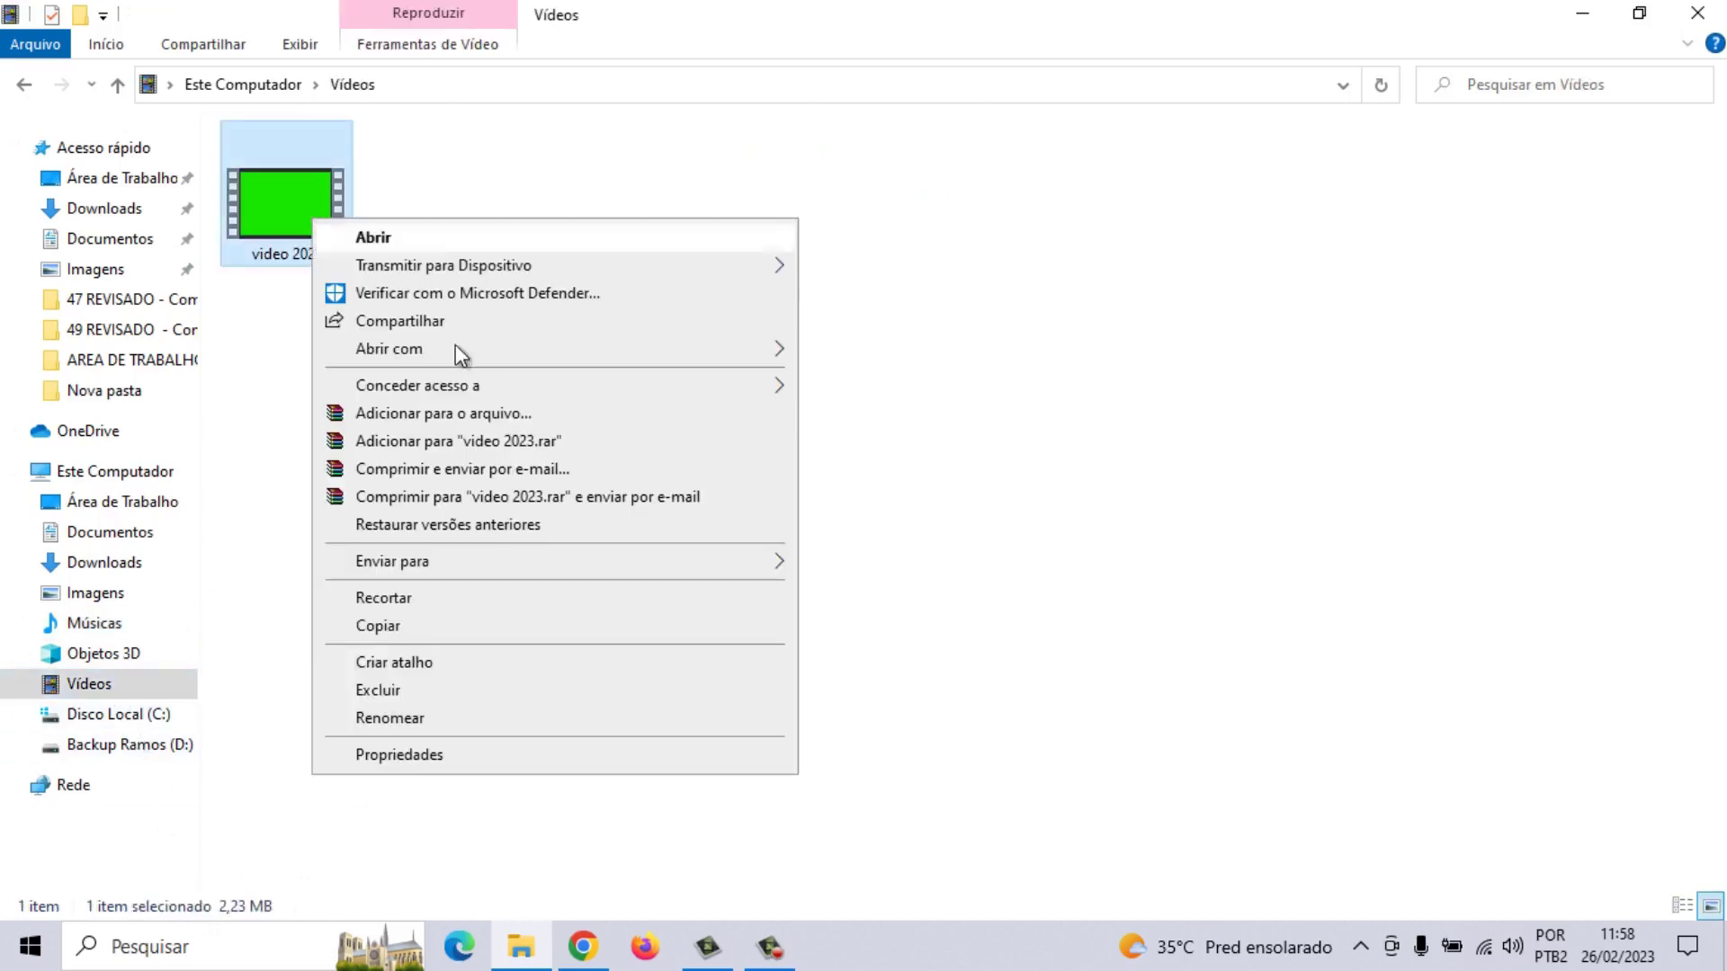
click(409, 691)
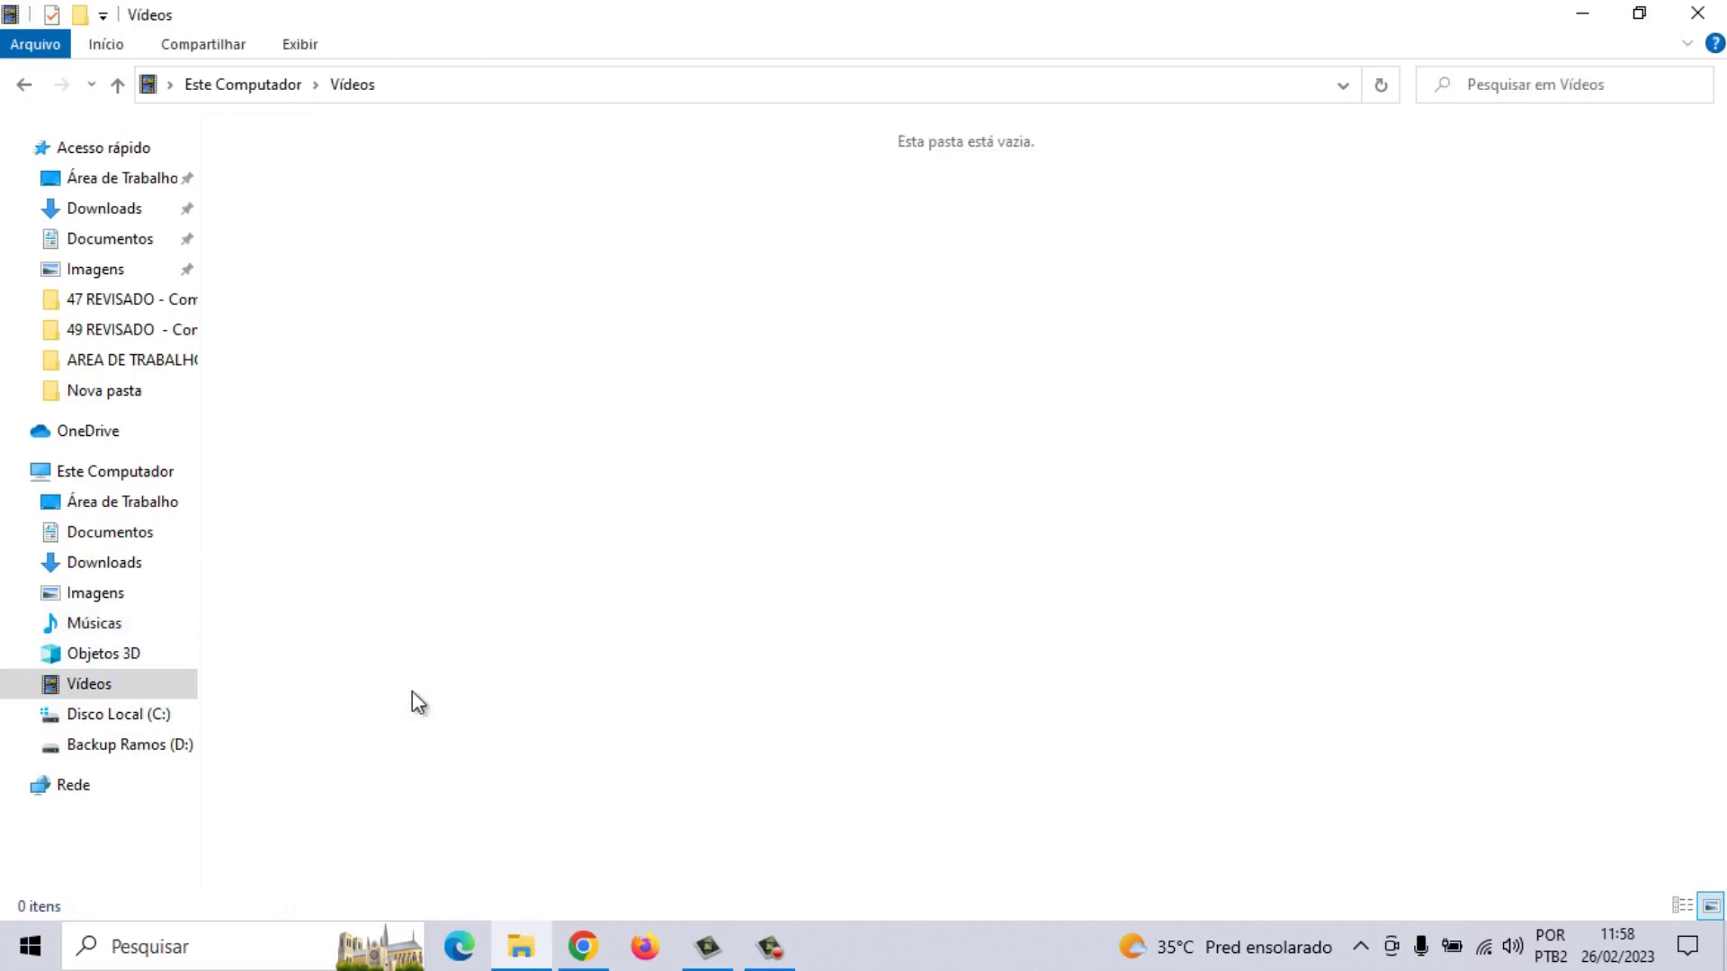
click(1697, 13)
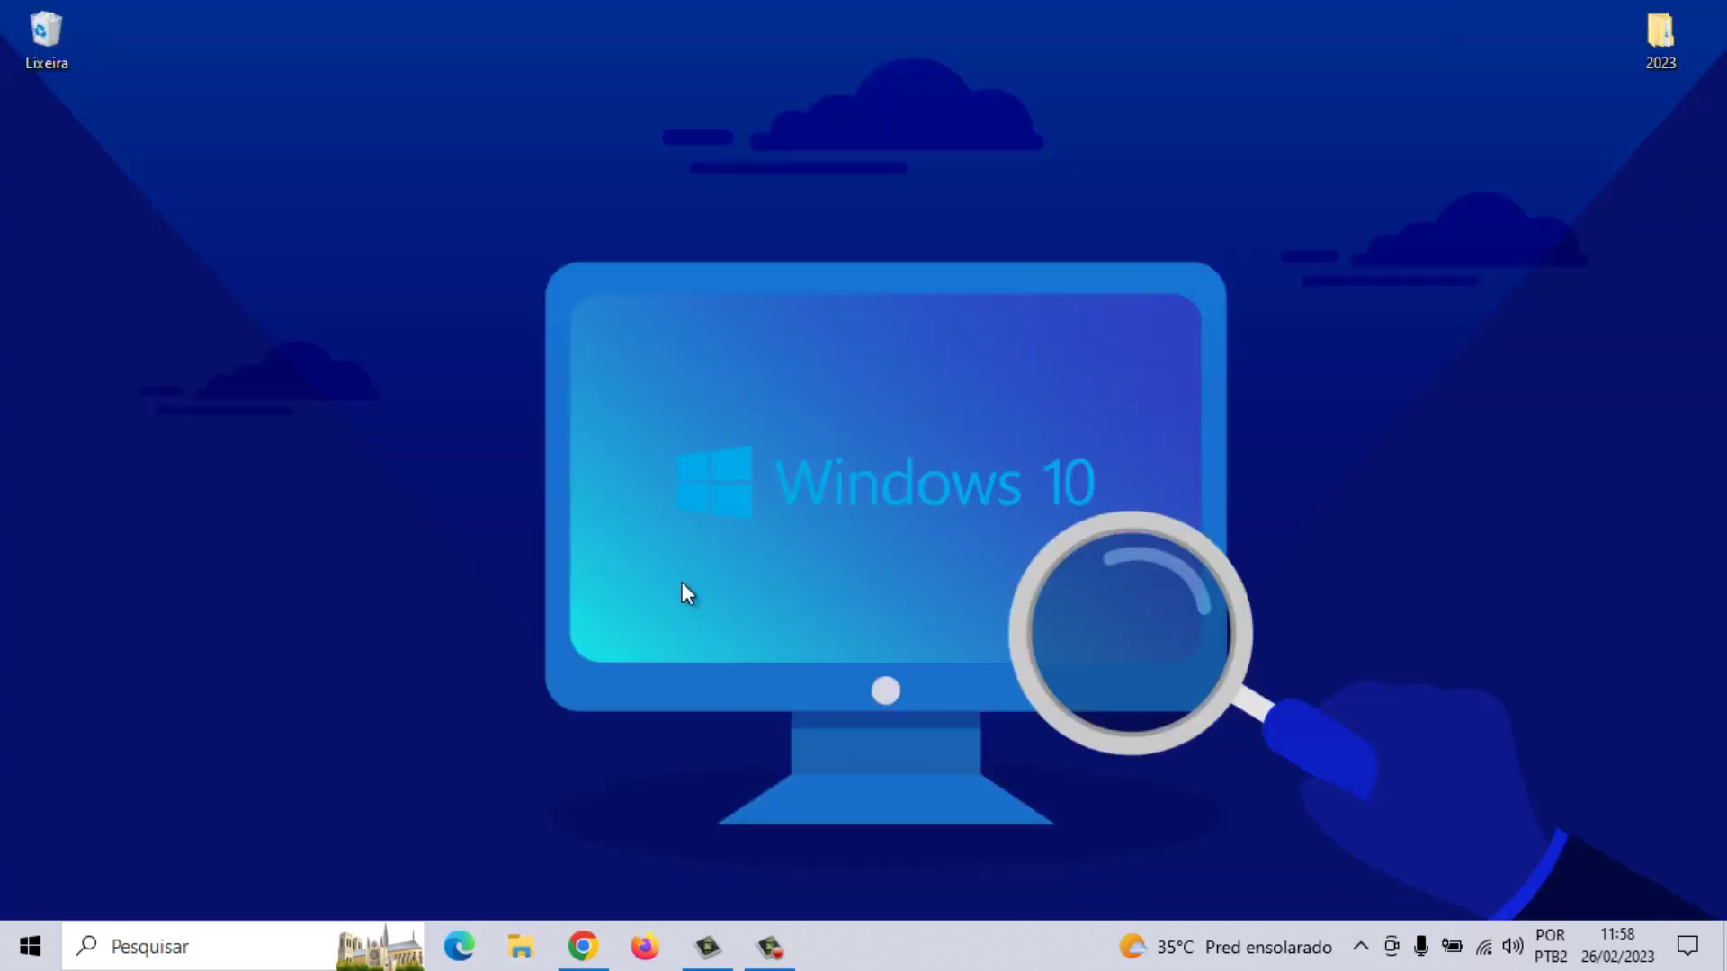
Empty the Lixeira on the desktop, permanently deleting all its items
right_click(56, 31)
click(144, 74)
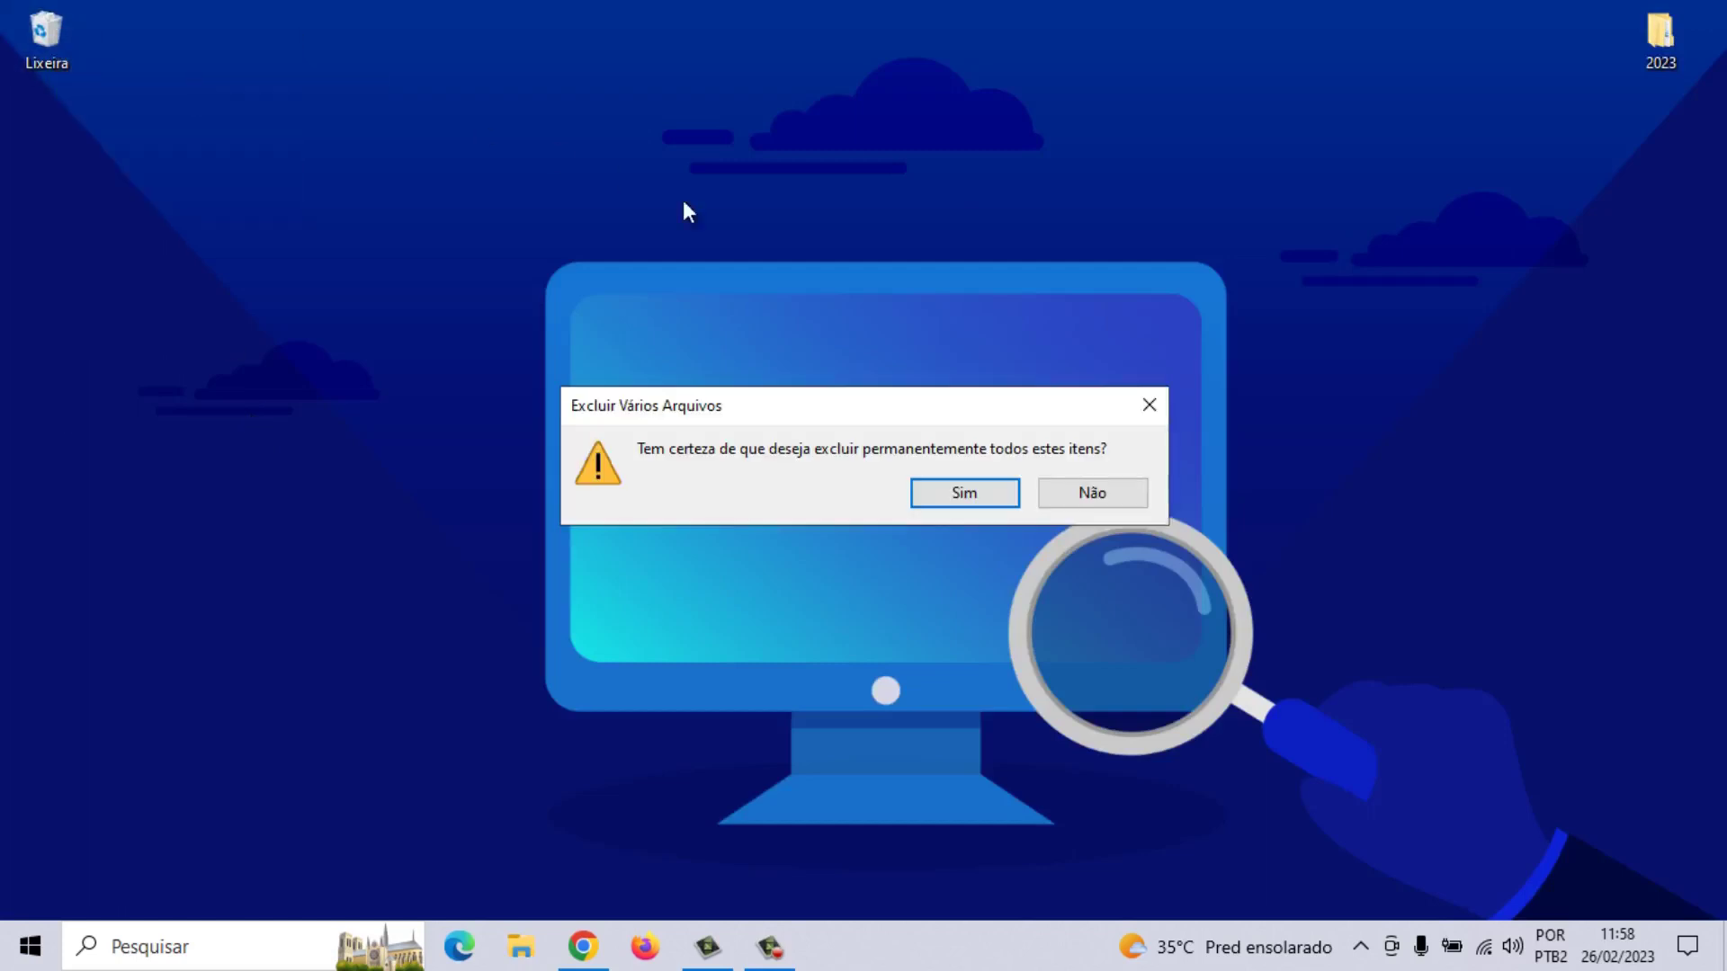
click(978, 491)
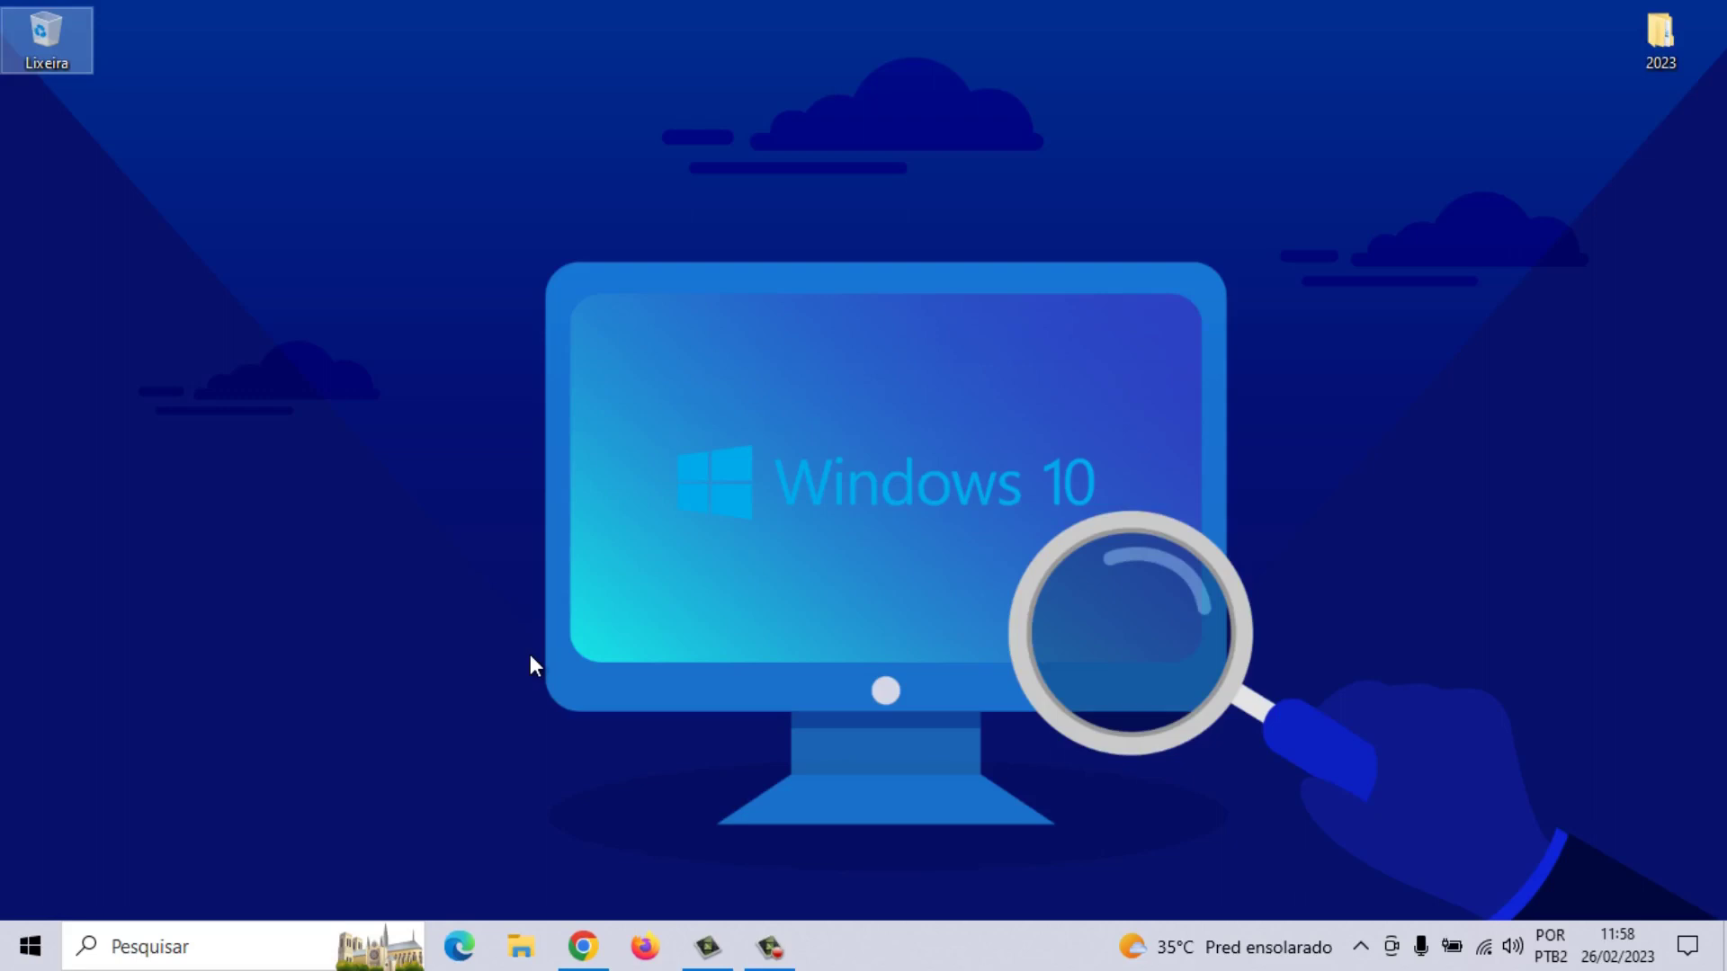
Search for DESFR, open Desfragmentar e Otimizar Unidades, and start optimizing drive C:
click(182, 941)
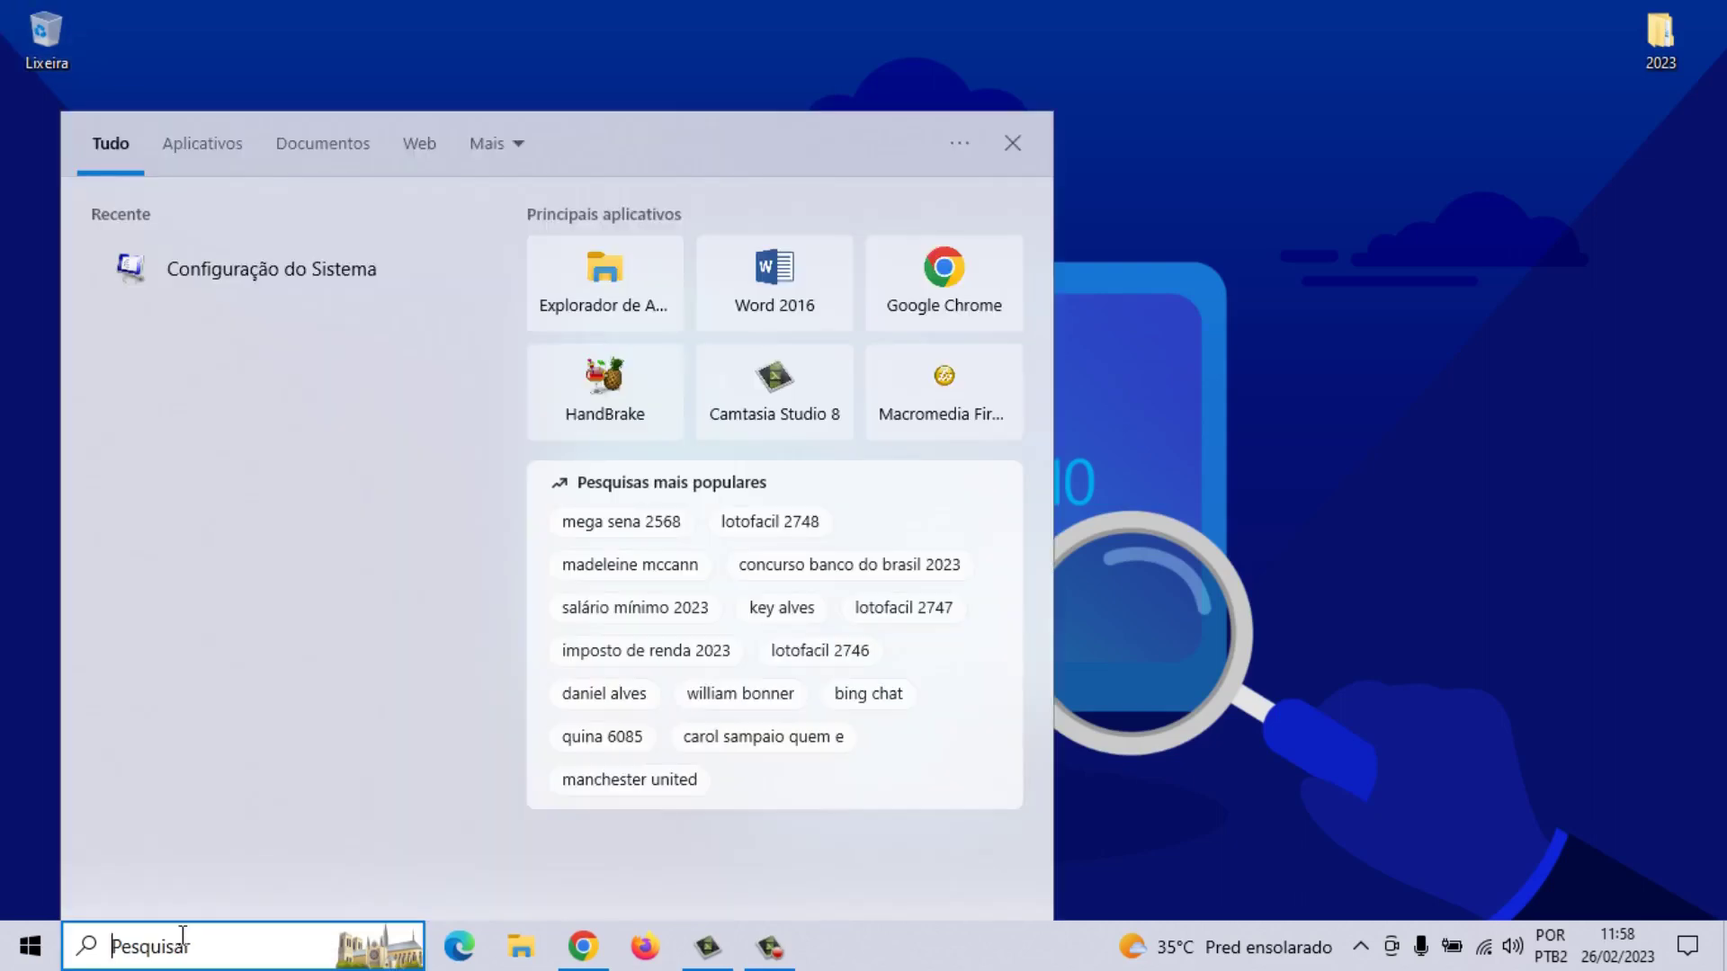
text(DE)
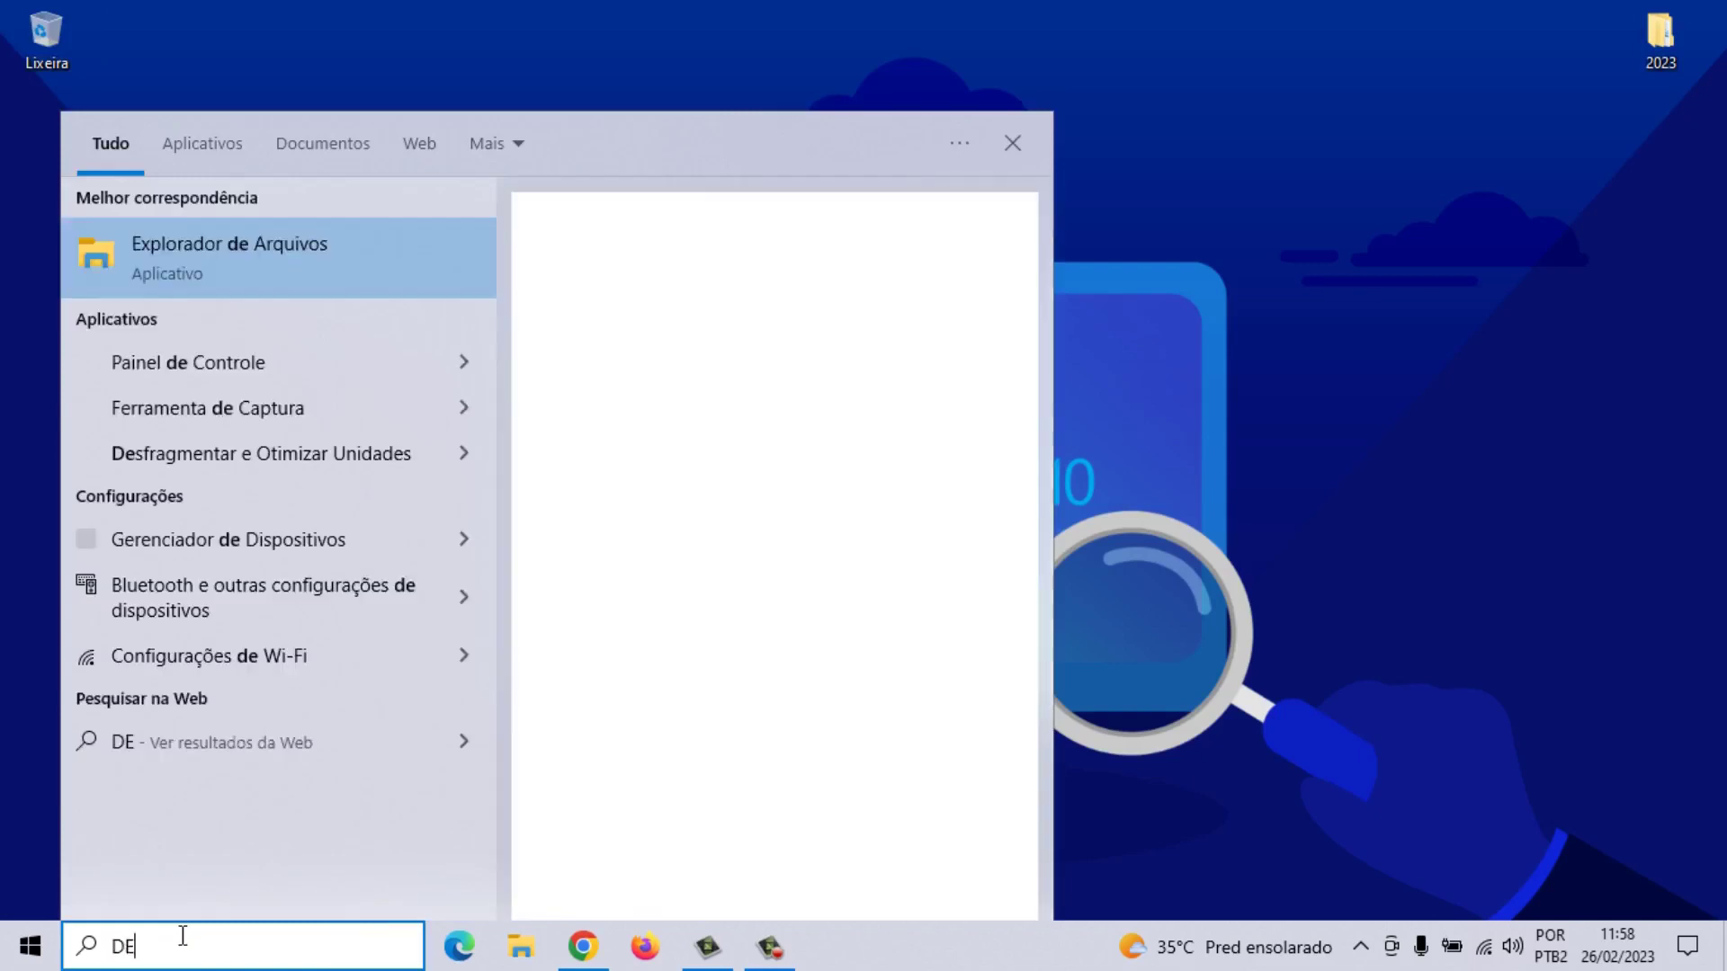
text(SFR)
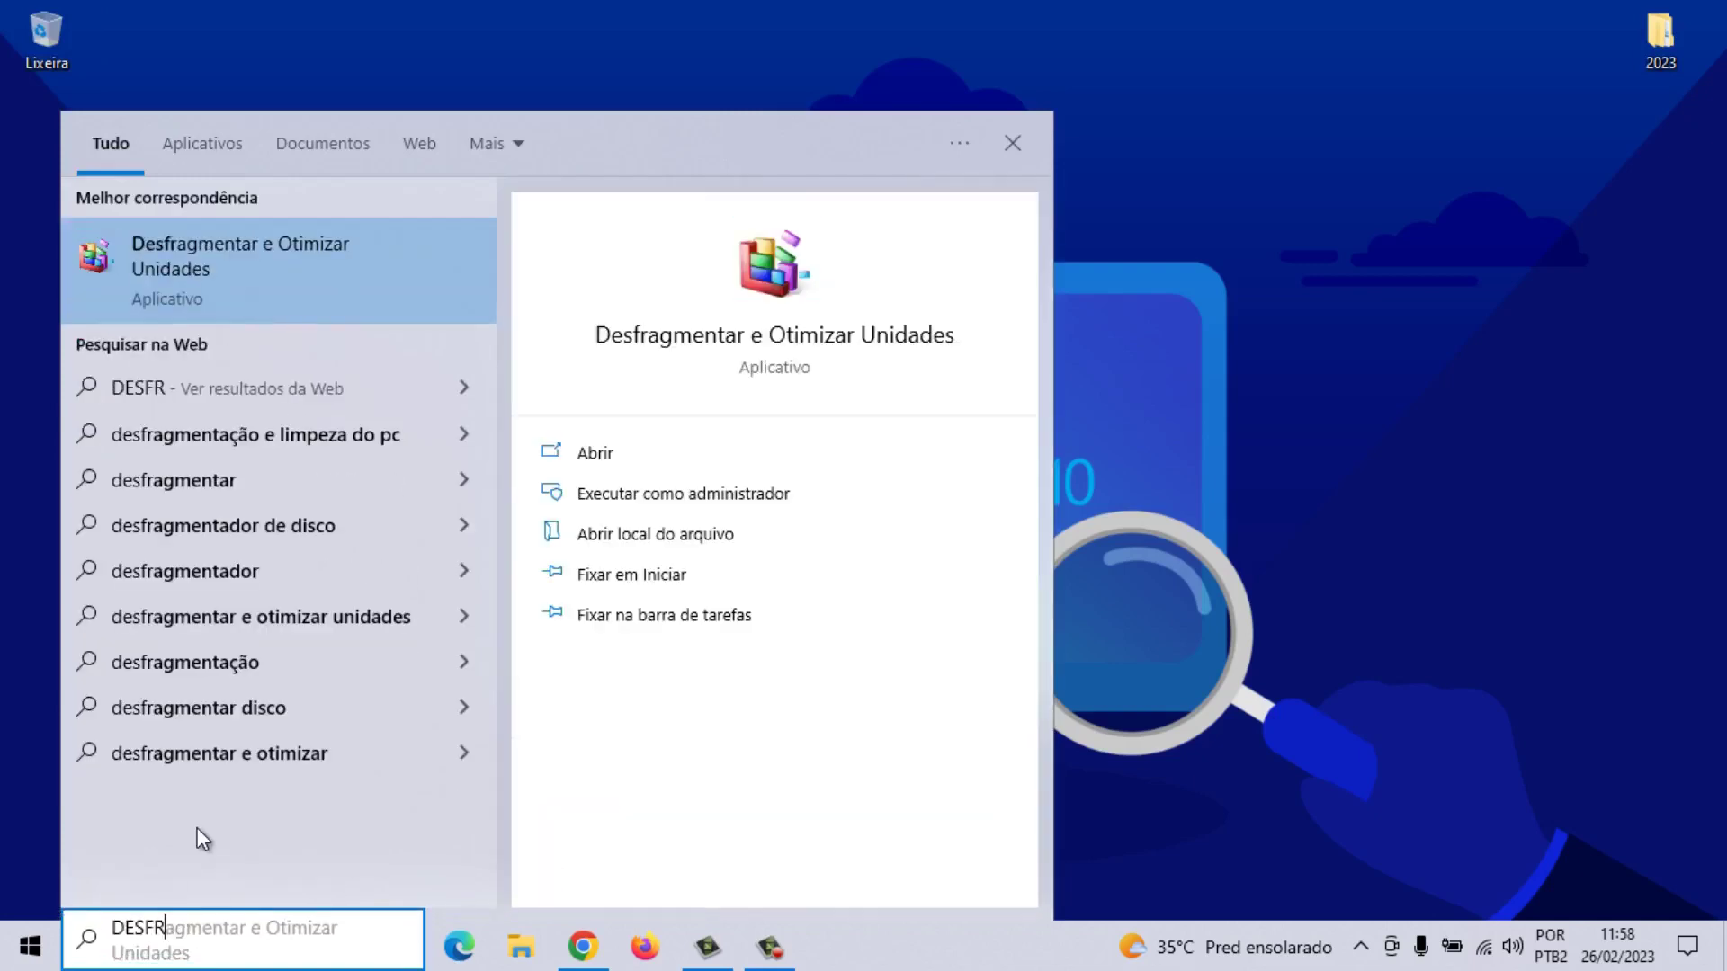
click(253, 268)
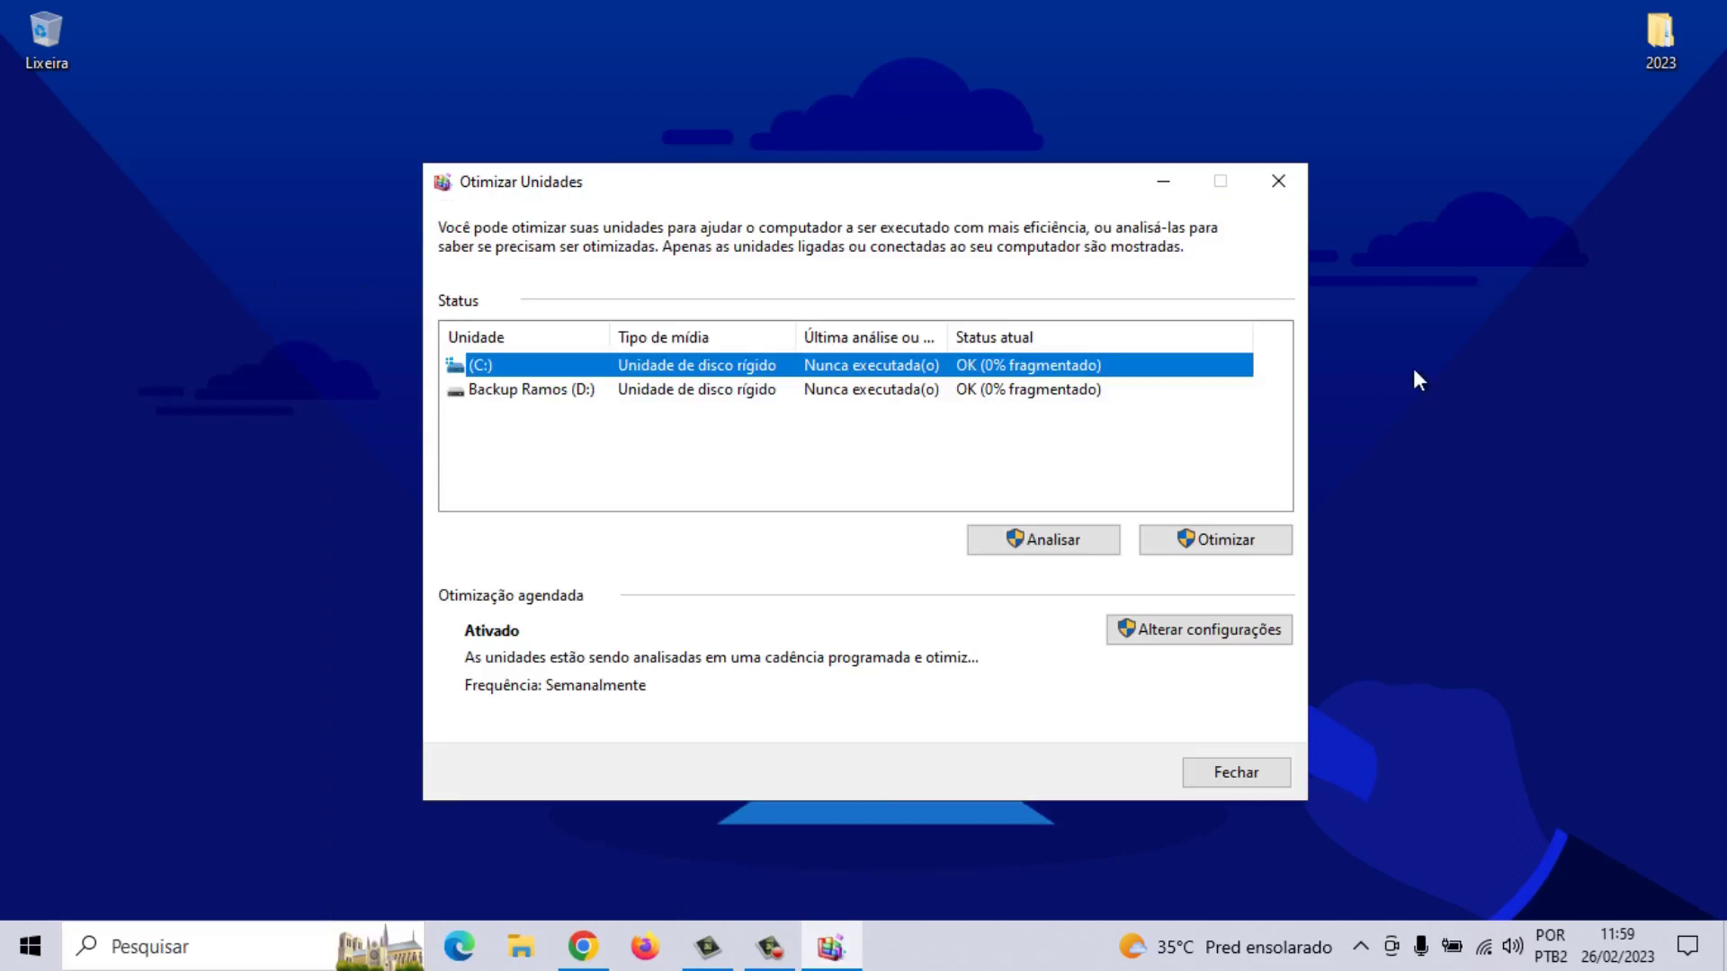
click(1206, 538)
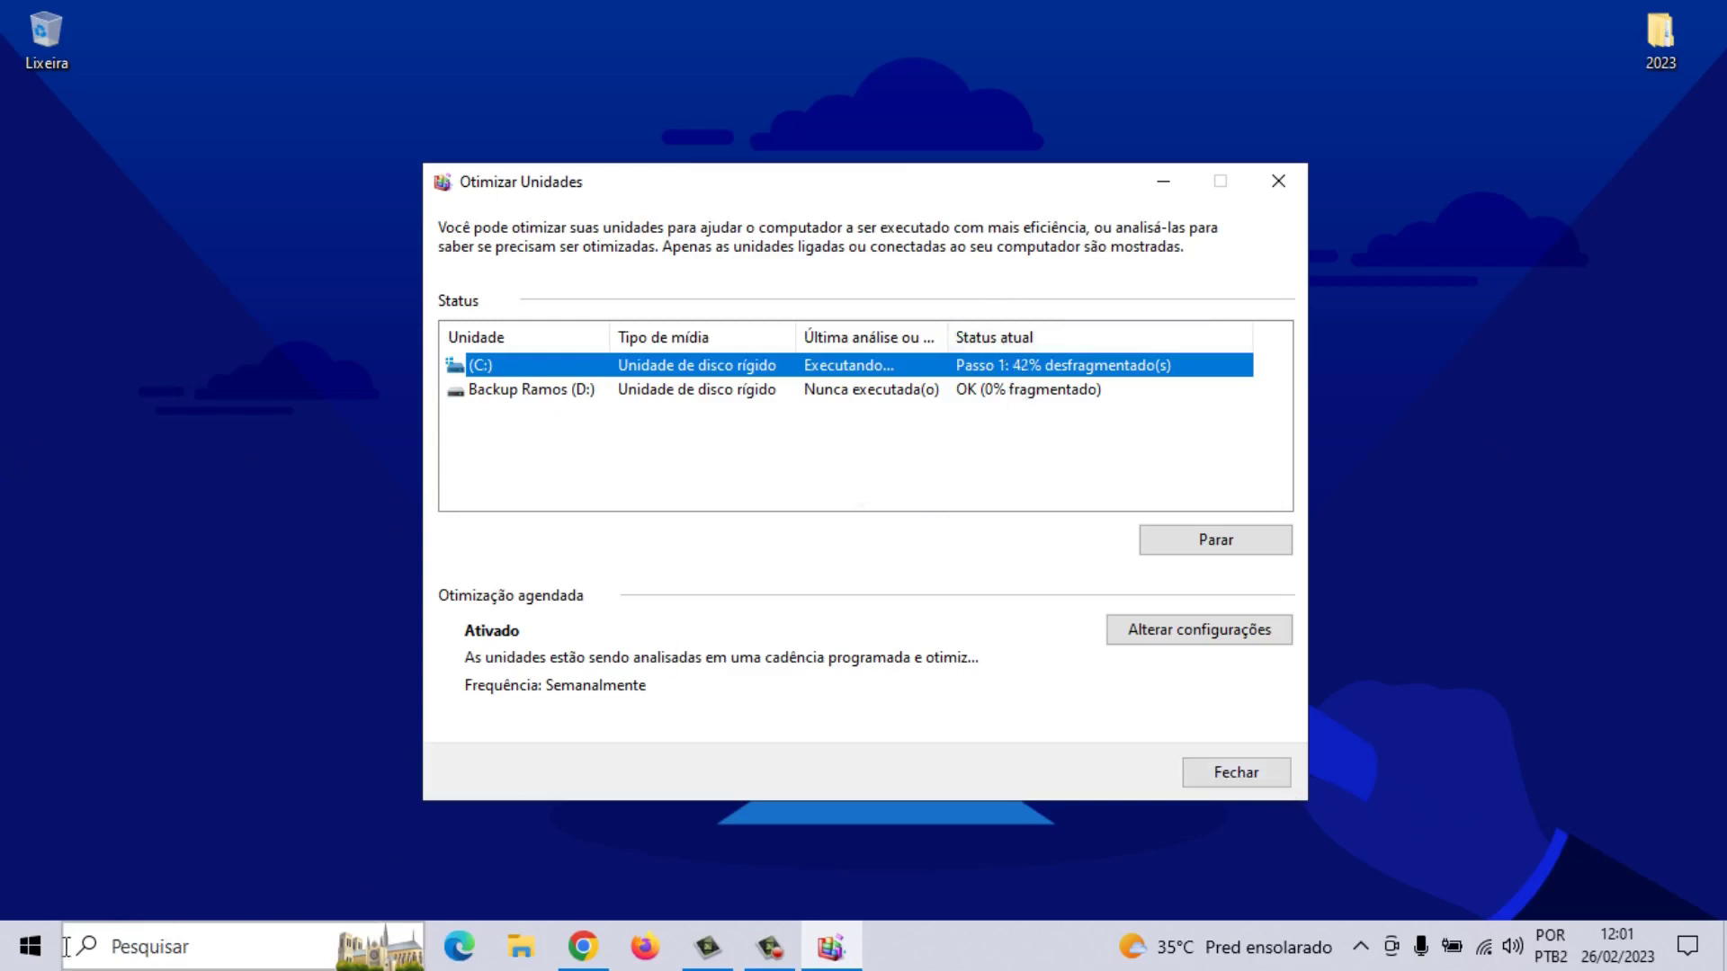
View the computer's shutdown and restart options, and dismiss them without choosing one
click(34, 945)
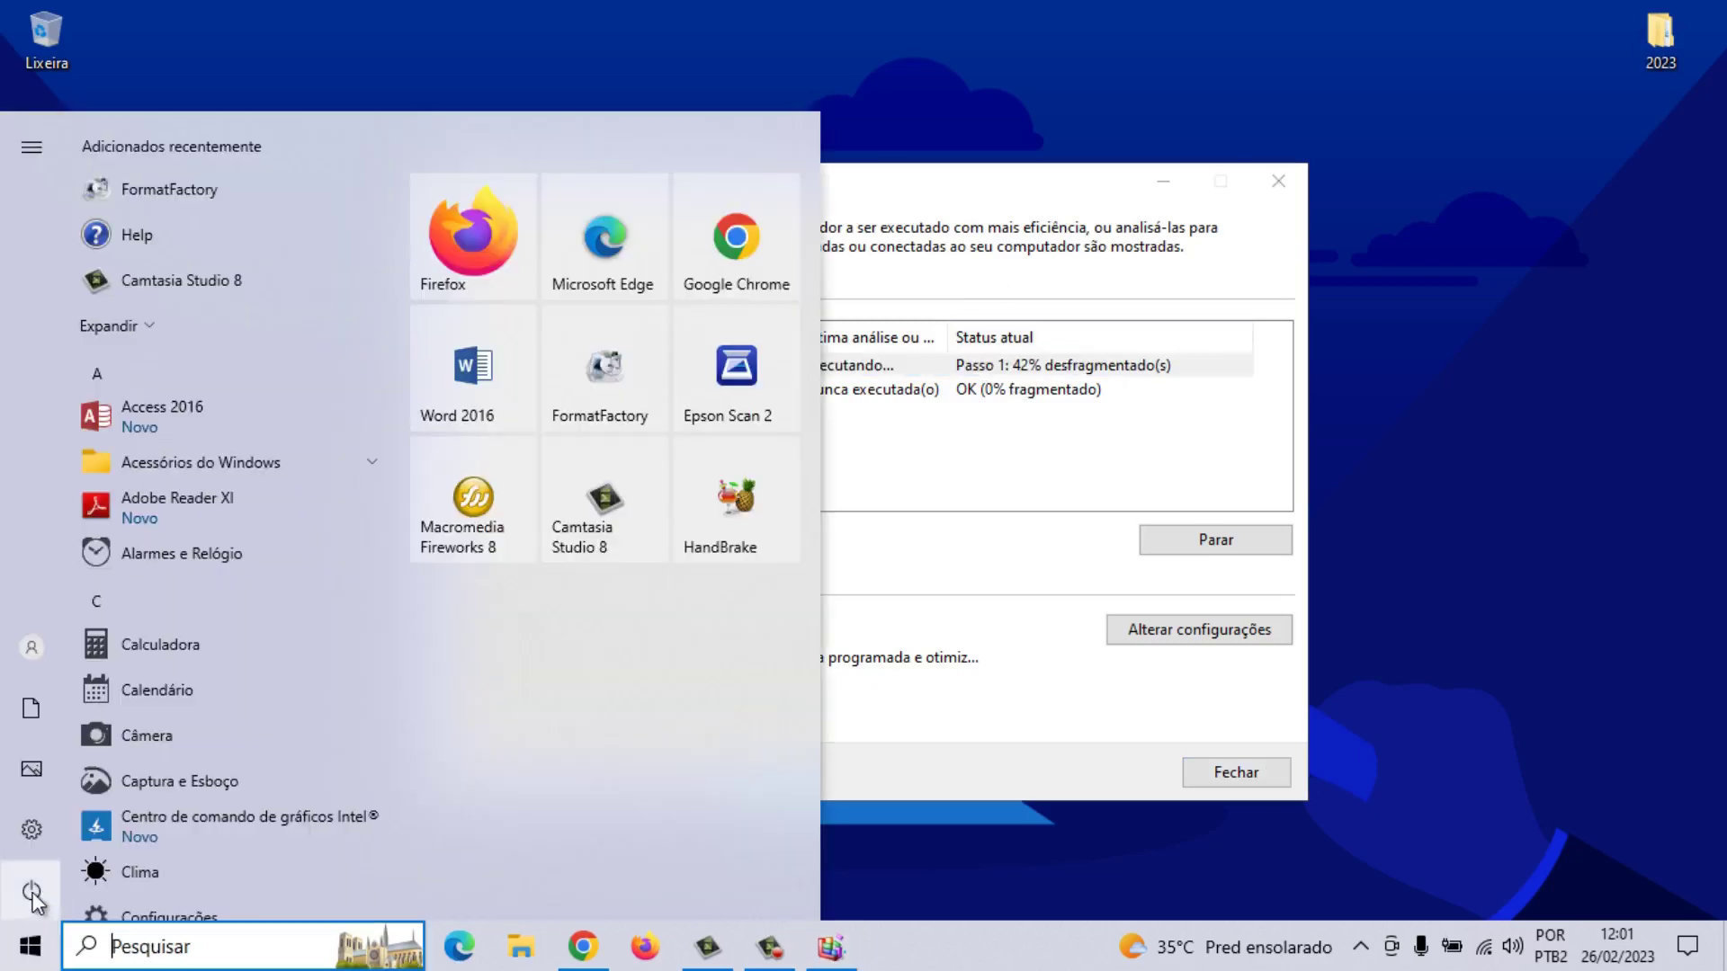
click(62, 889)
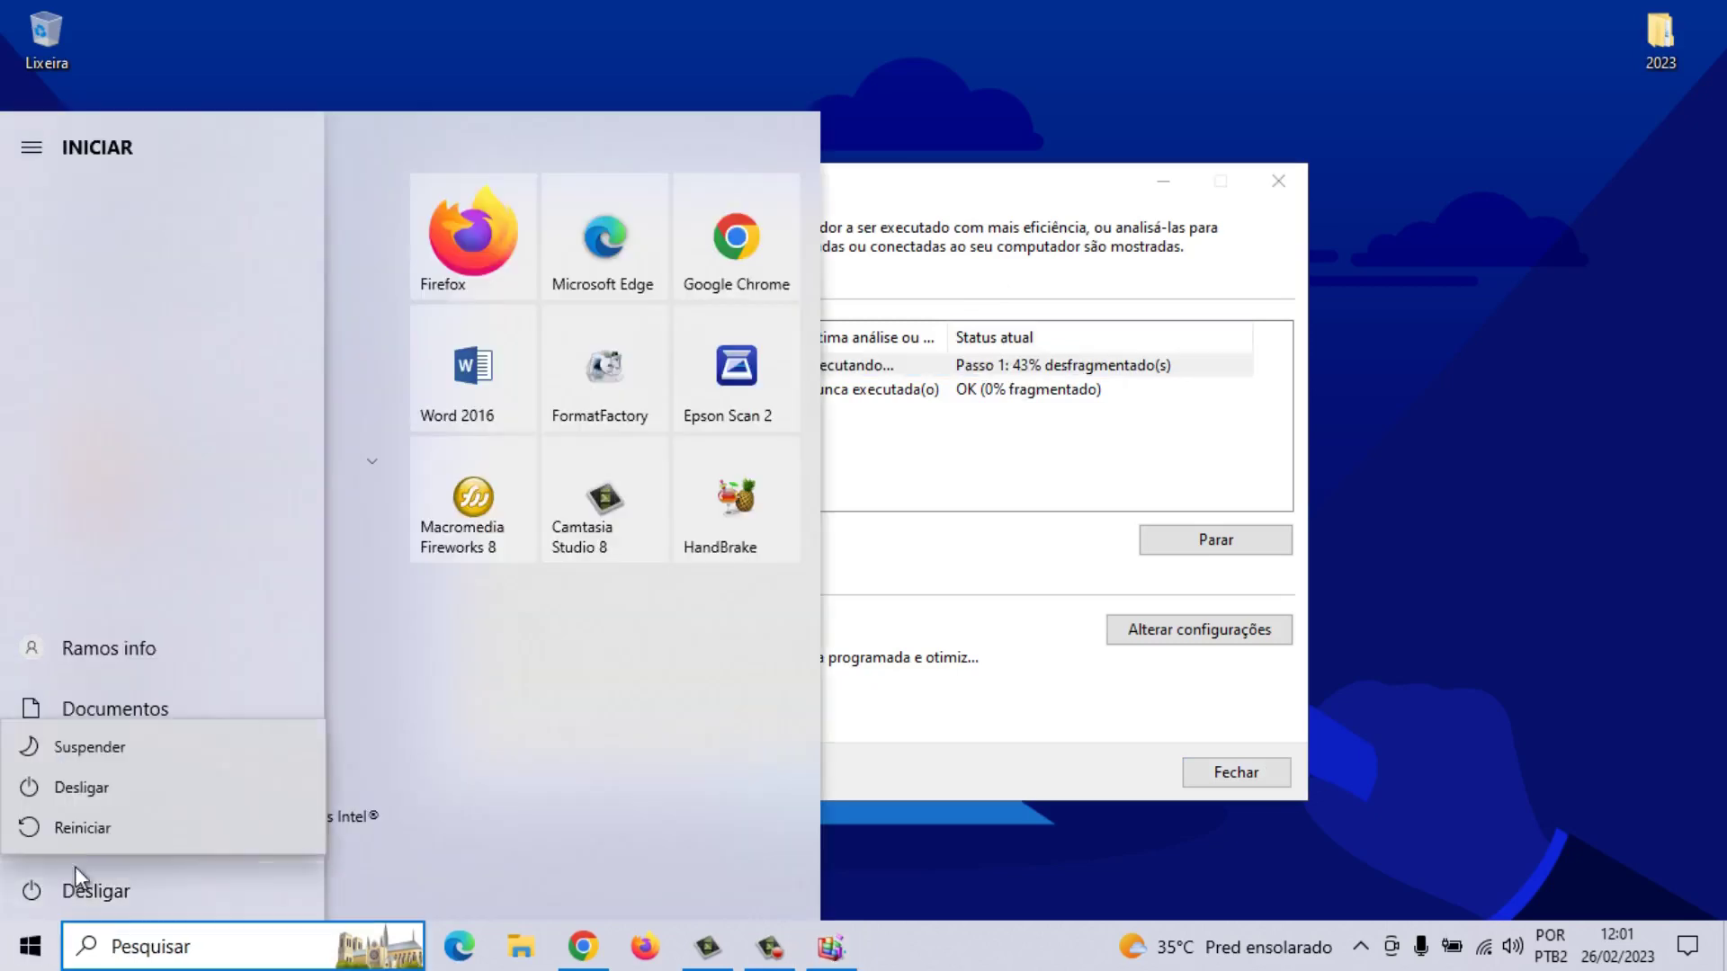
click(1458, 490)
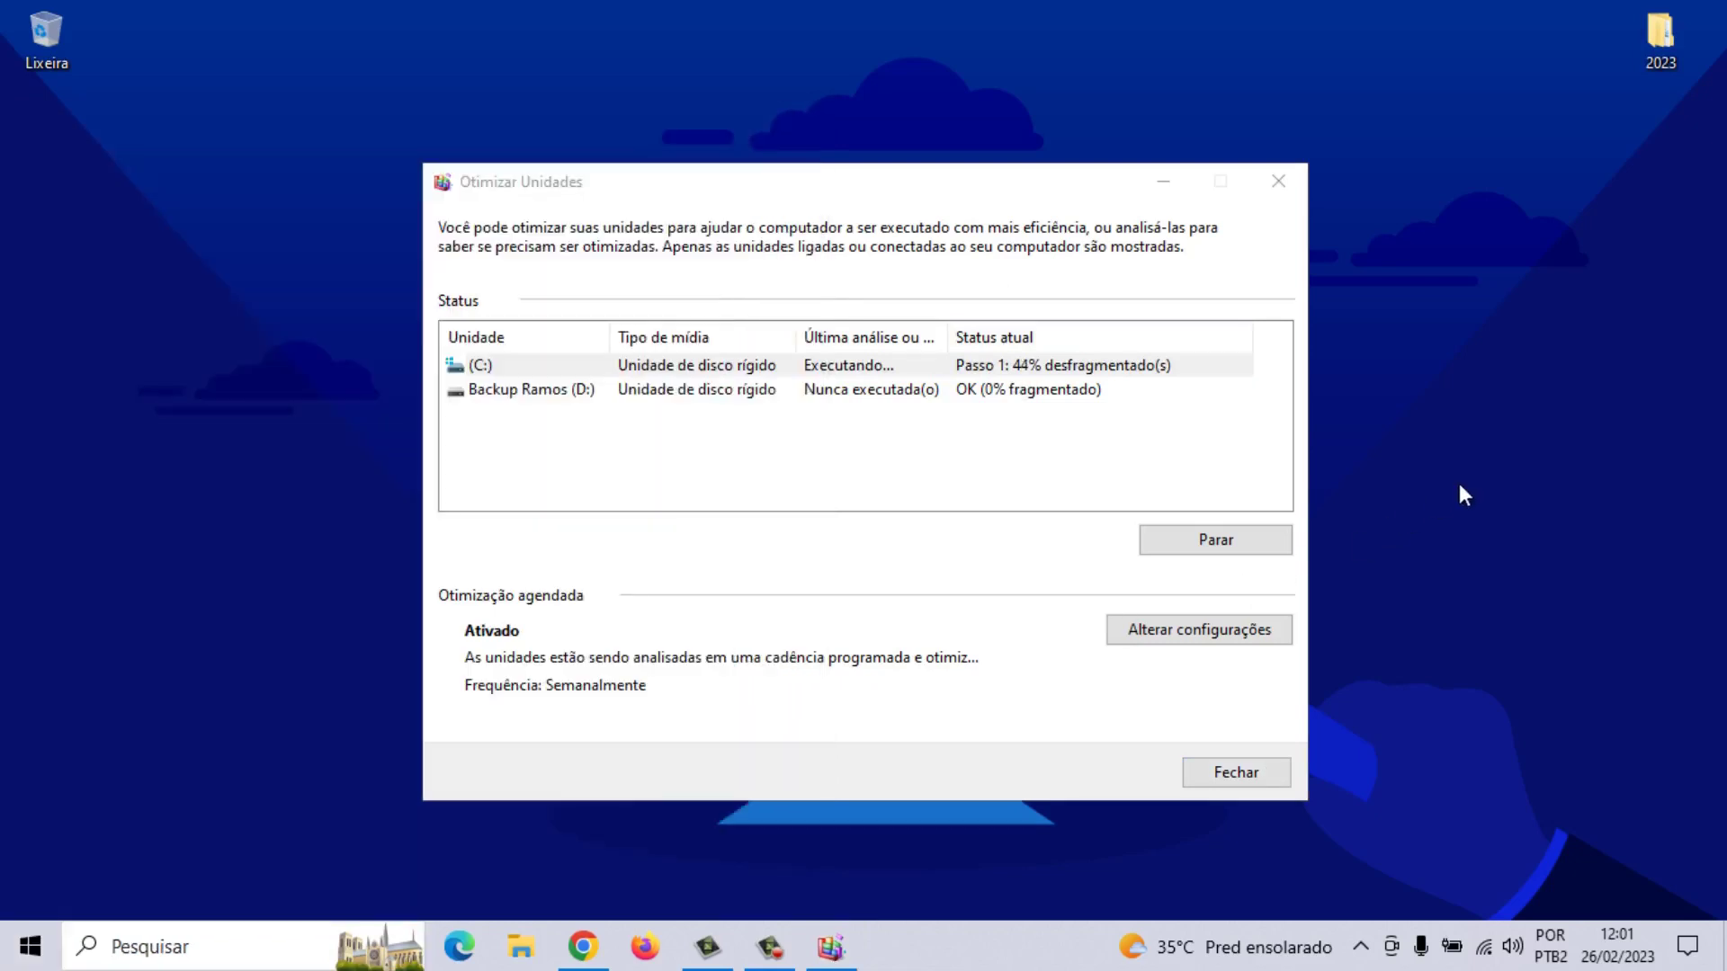